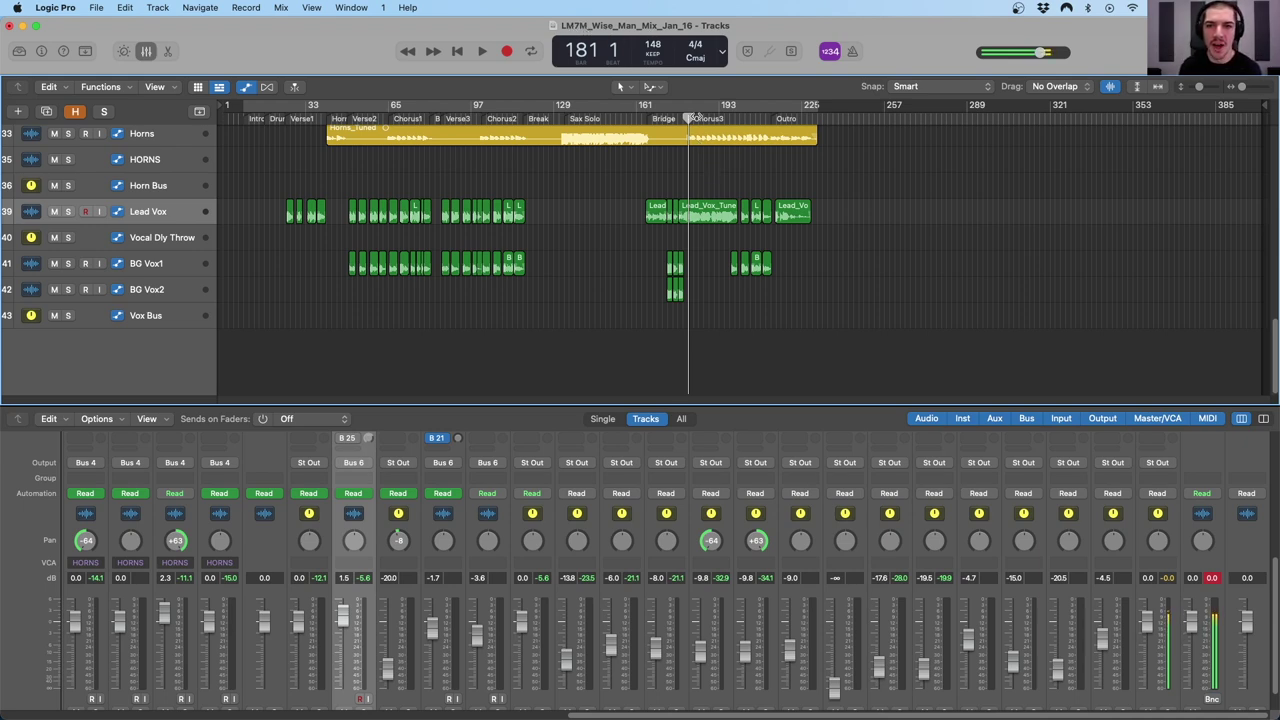
- Place the playhead at bar 181, the start of Chorus3, and look through the session's tracks from drums to vocals
drag(689, 118, 711, 118)
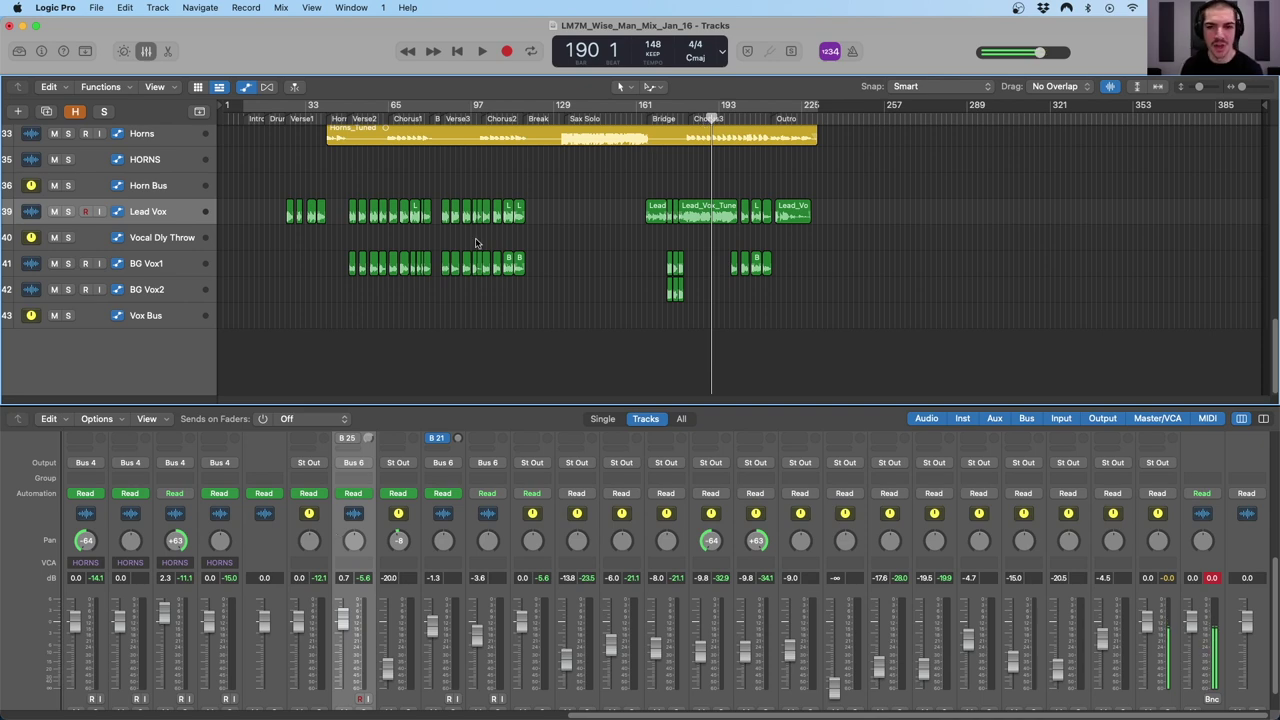
click(688, 118)
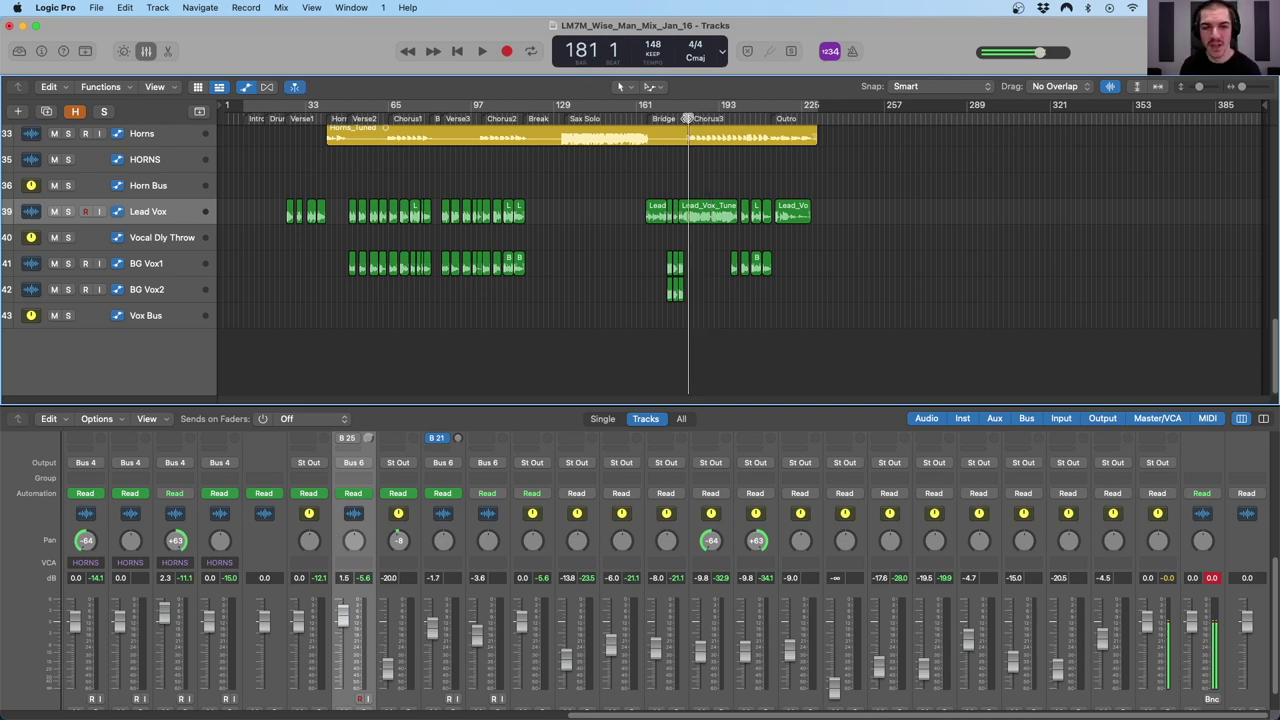
mouse_move(688, 118)
mouse_down()
mouse_move(704, 118)
mouse_move(688, 118)
mouse_up()
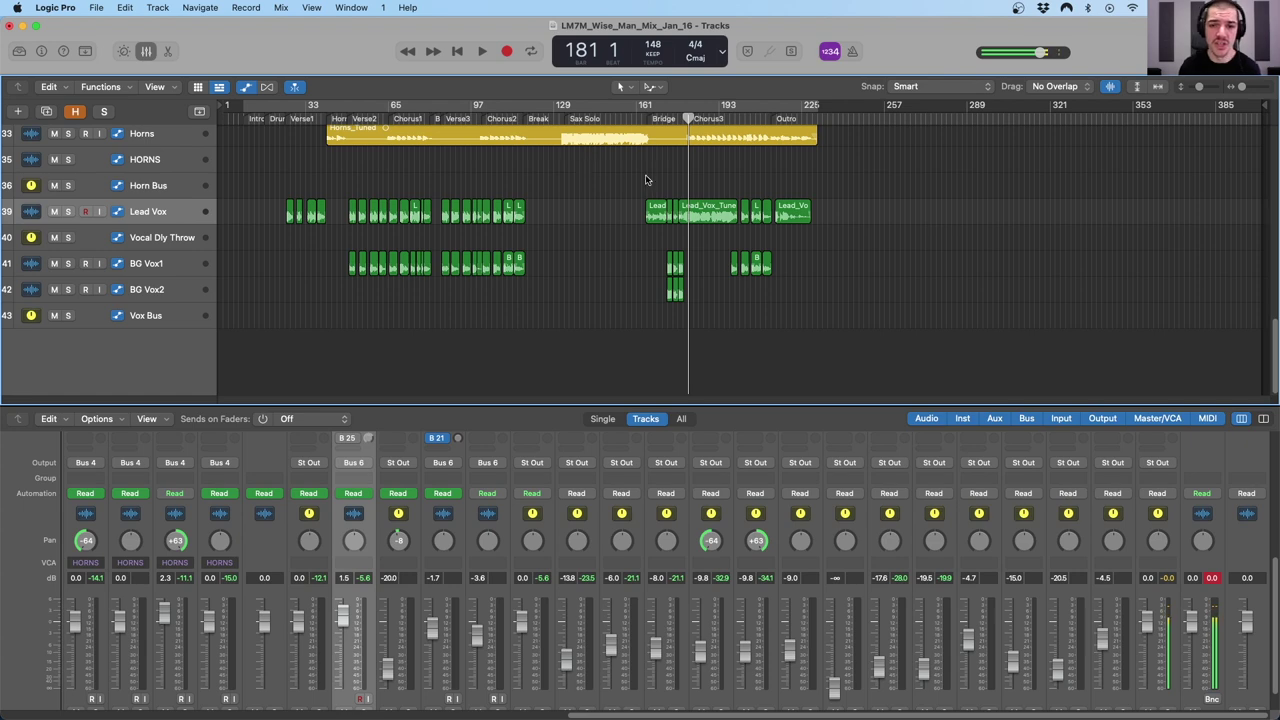
scroll(700, 160, up, 10)
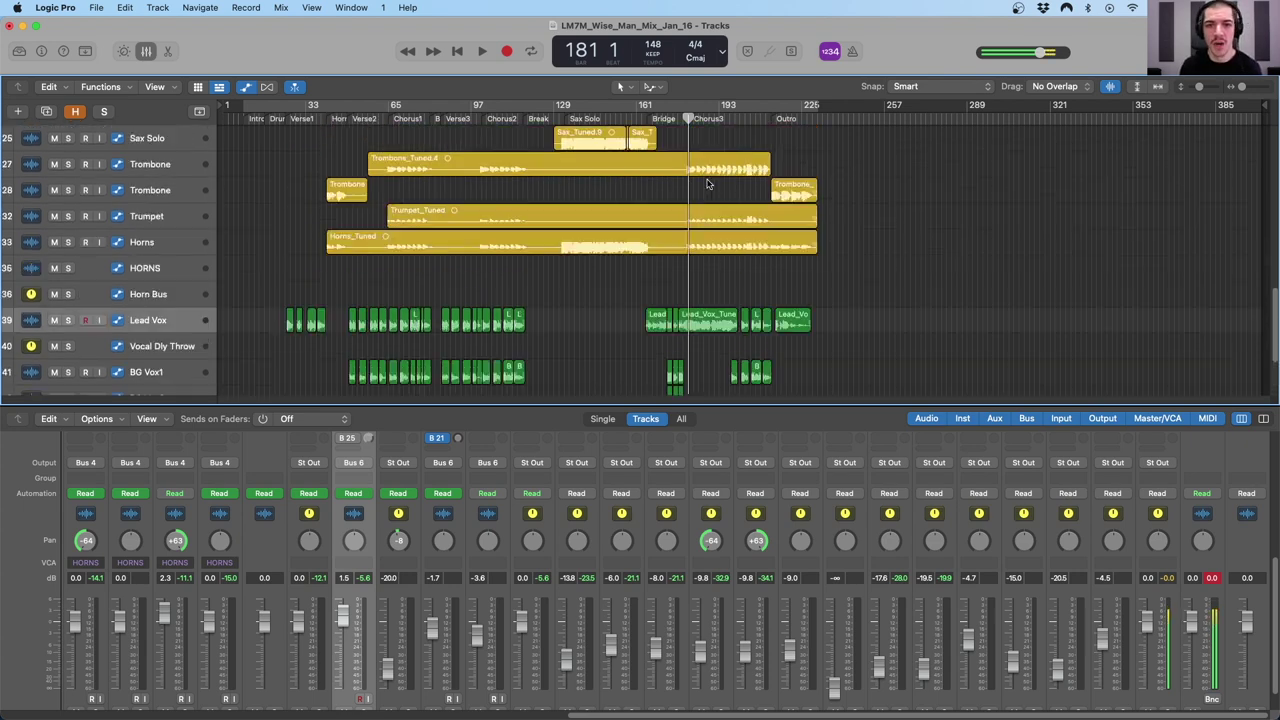
scroll(707, 183, up, 5)
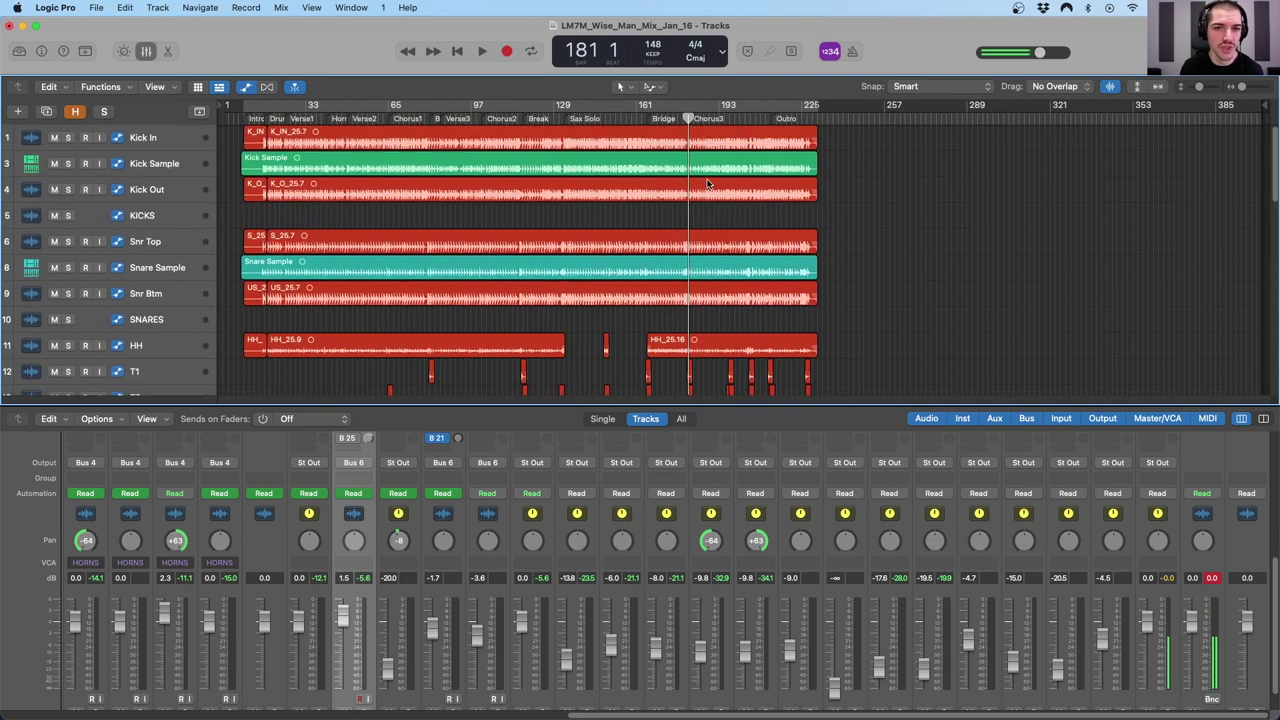
scroll(708, 187, down, 12)
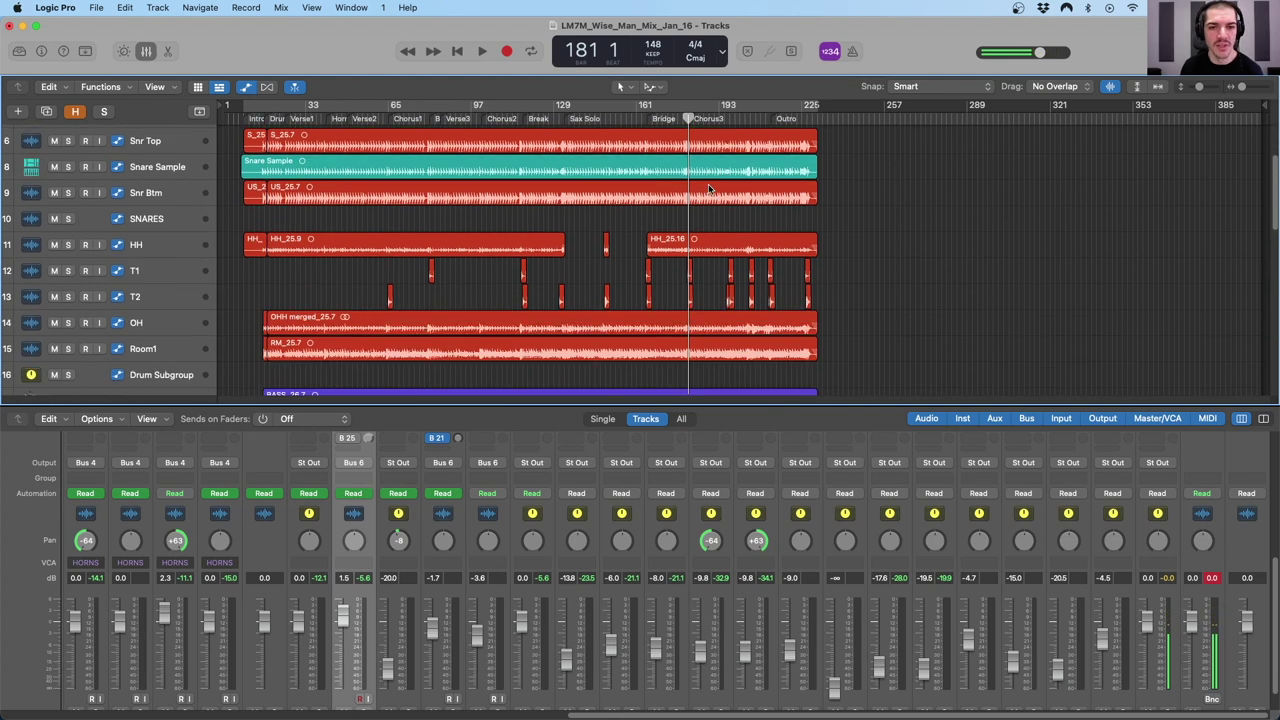
scroll(708, 188, down, 4)
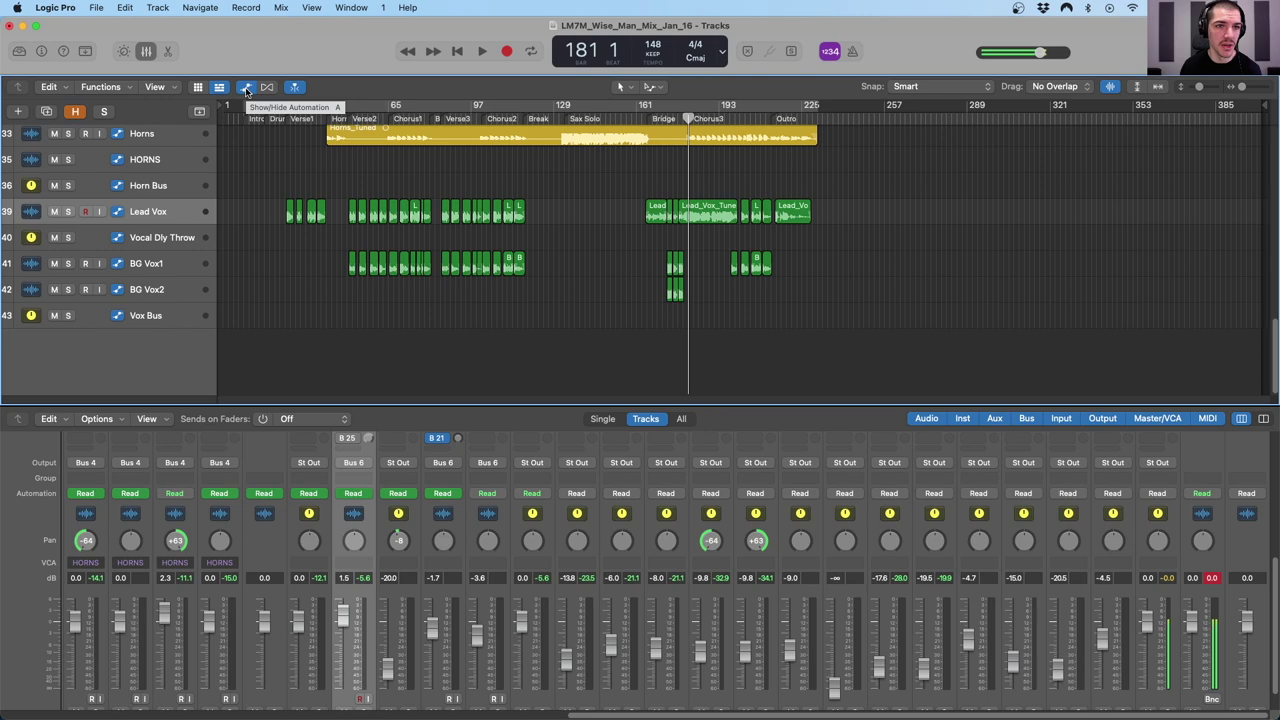
- Show automation on all tracks and display the Volume automation lane of the BG Vox1 track
click(248, 91)
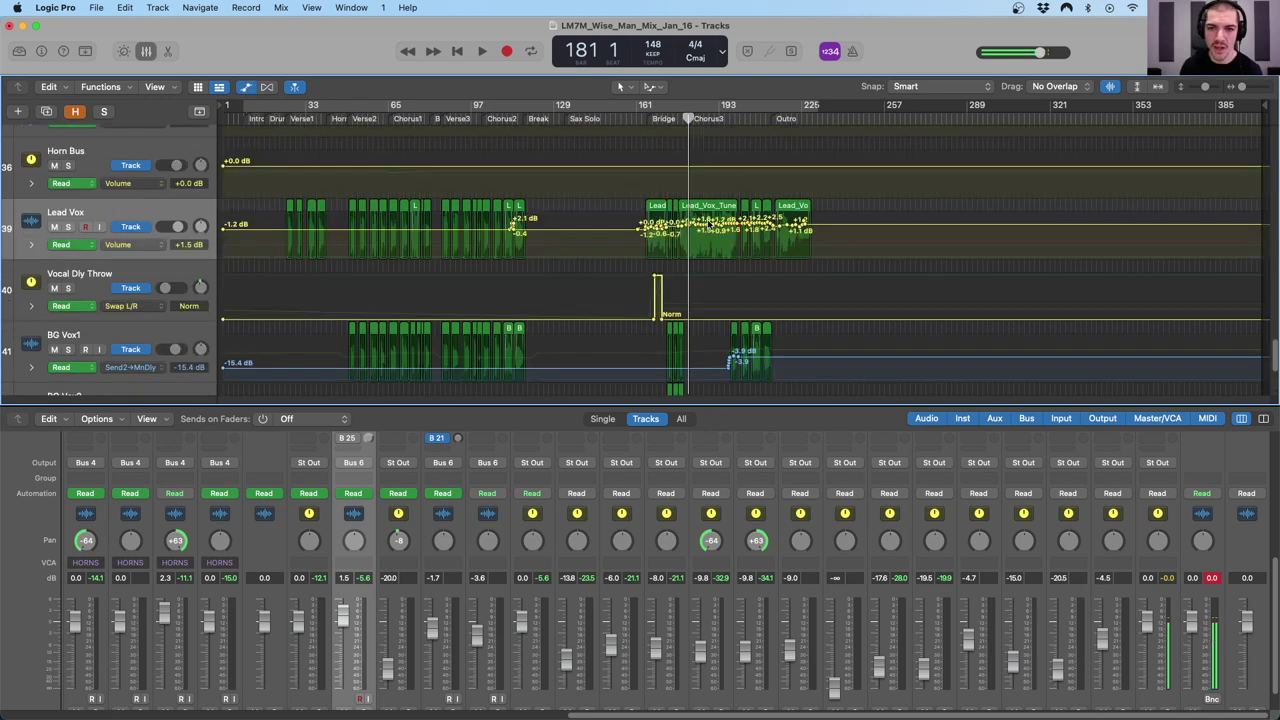
scroll(560, 217, down, 5)
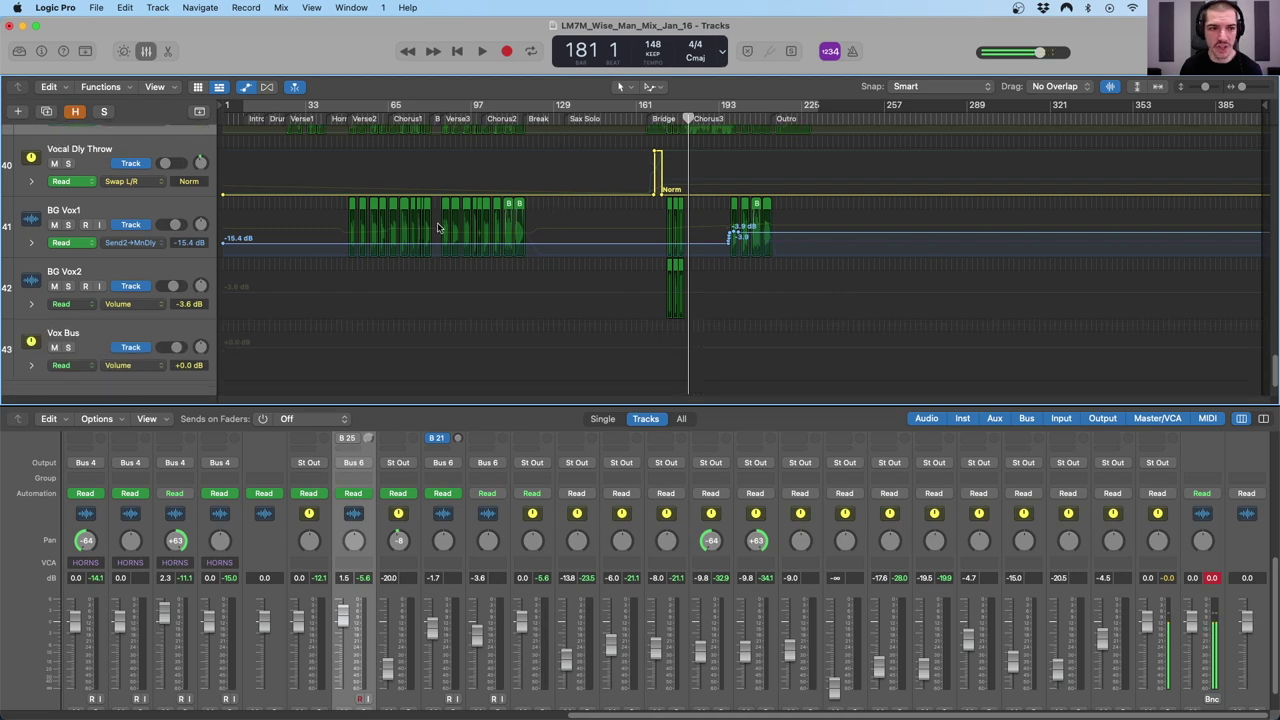
click(150, 243)
click(160, 212)
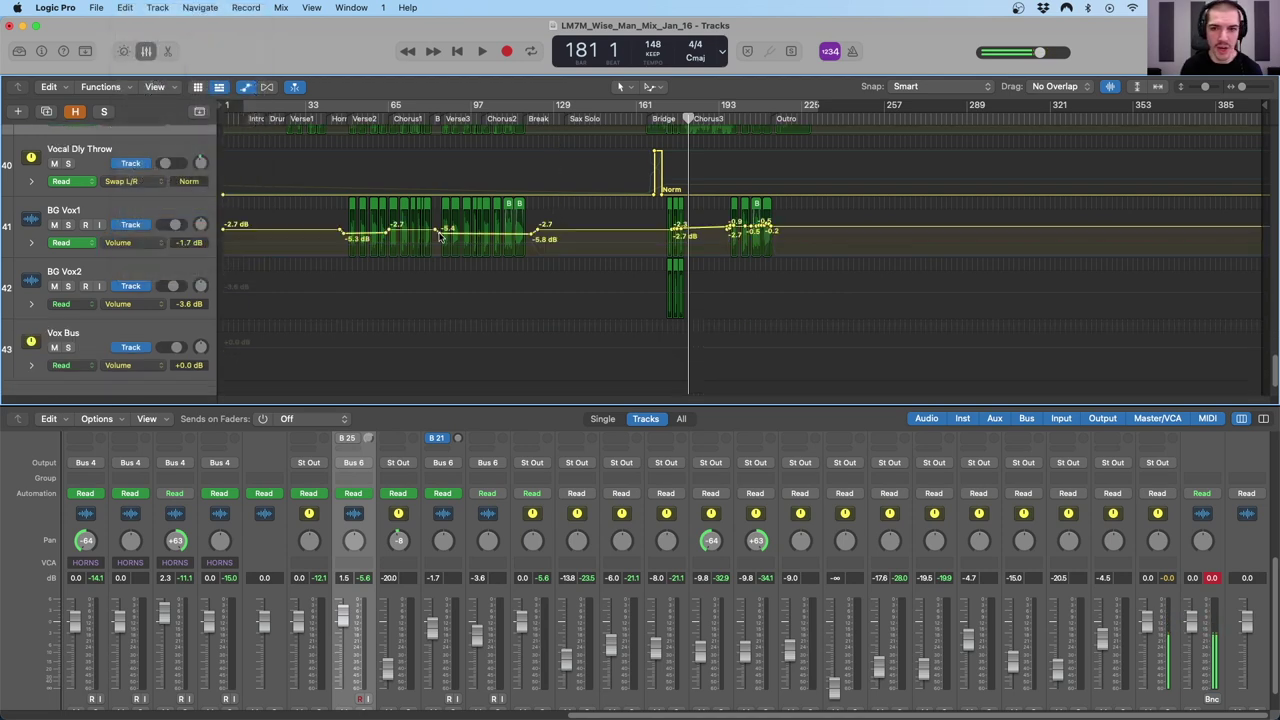
- Display Volume automation instead of Pan on Trombone track 27
scroll(440, 236, up, 4)
scroll(548, 270, up, 5)
scroll(551, 268, up, 5)
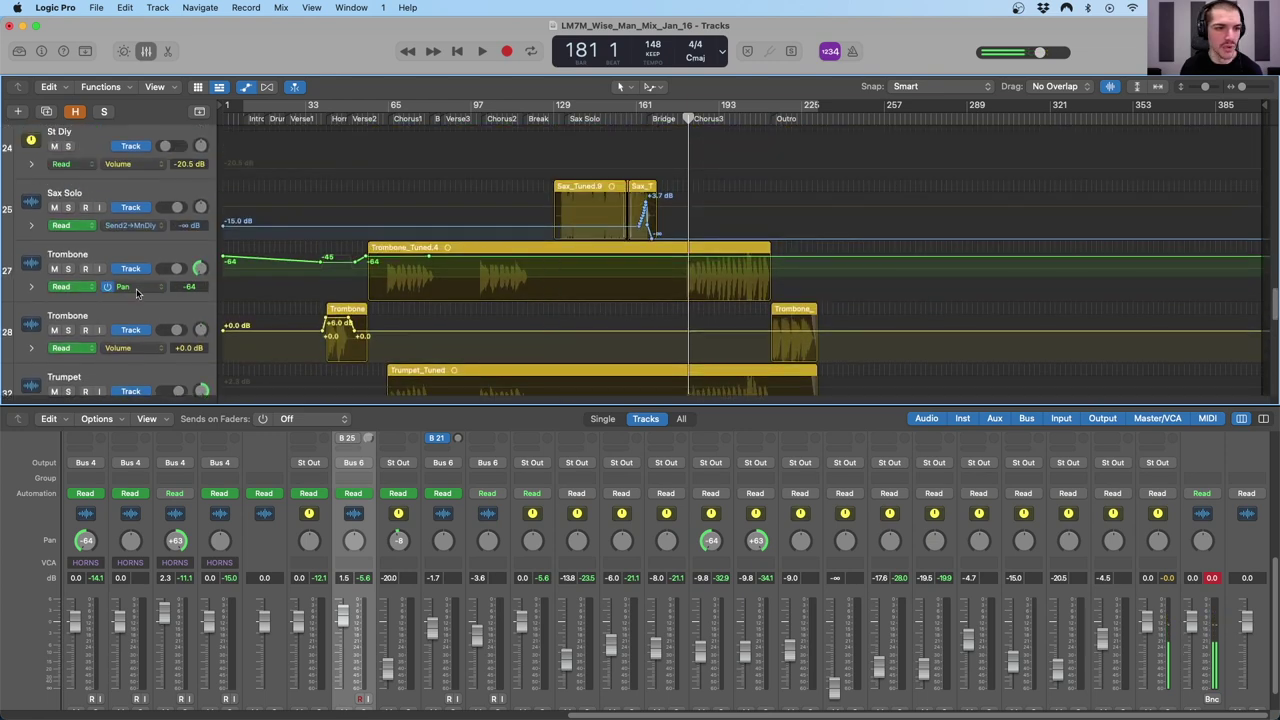
click(137, 290)
click(140, 272)
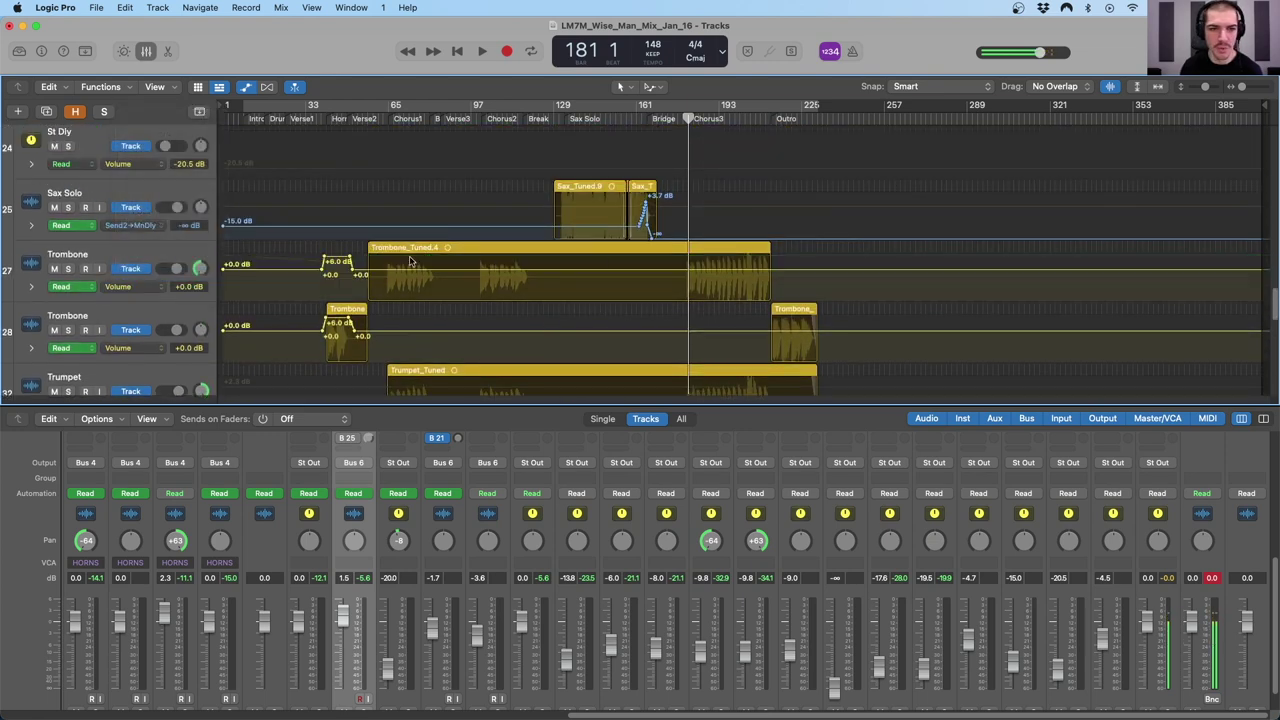
- Look over the automation of the sax, guitar and drum tracks, and move the playhead to bar 201 in Chorus3
scroll(98, 237, up, 3)
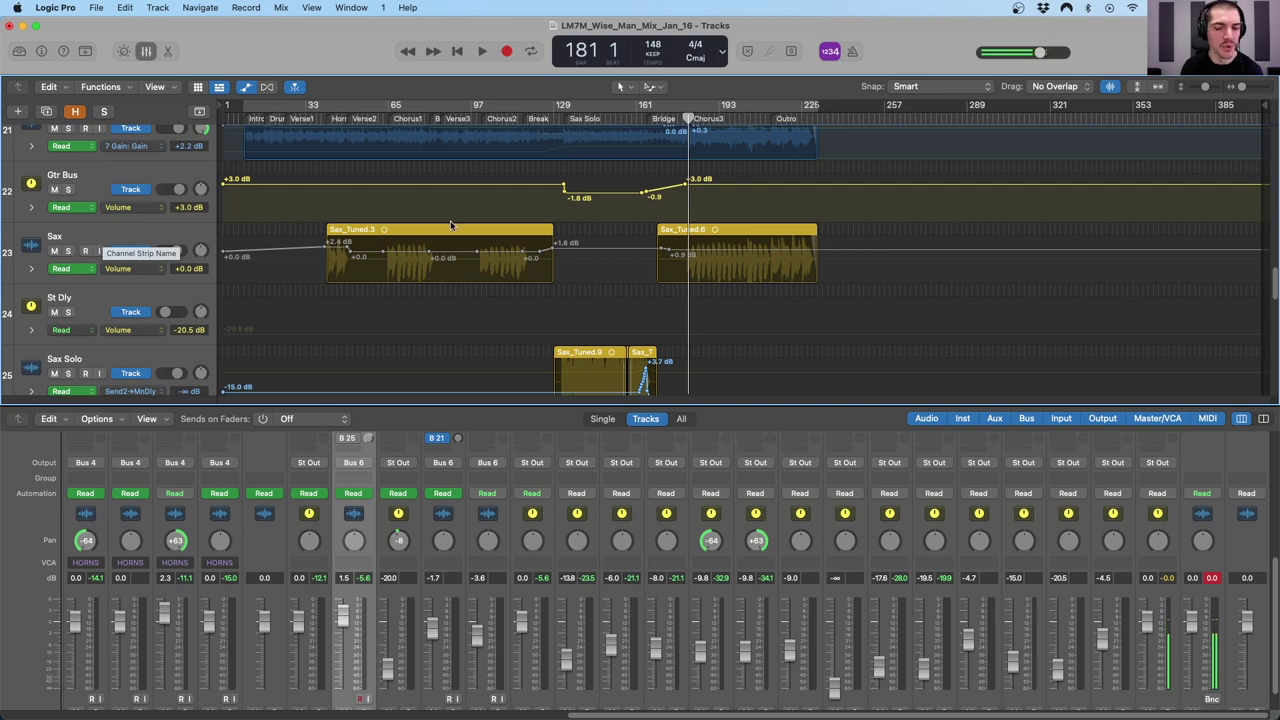
scroll(648, 212, up, 4)
scroll(648, 212, up, 10)
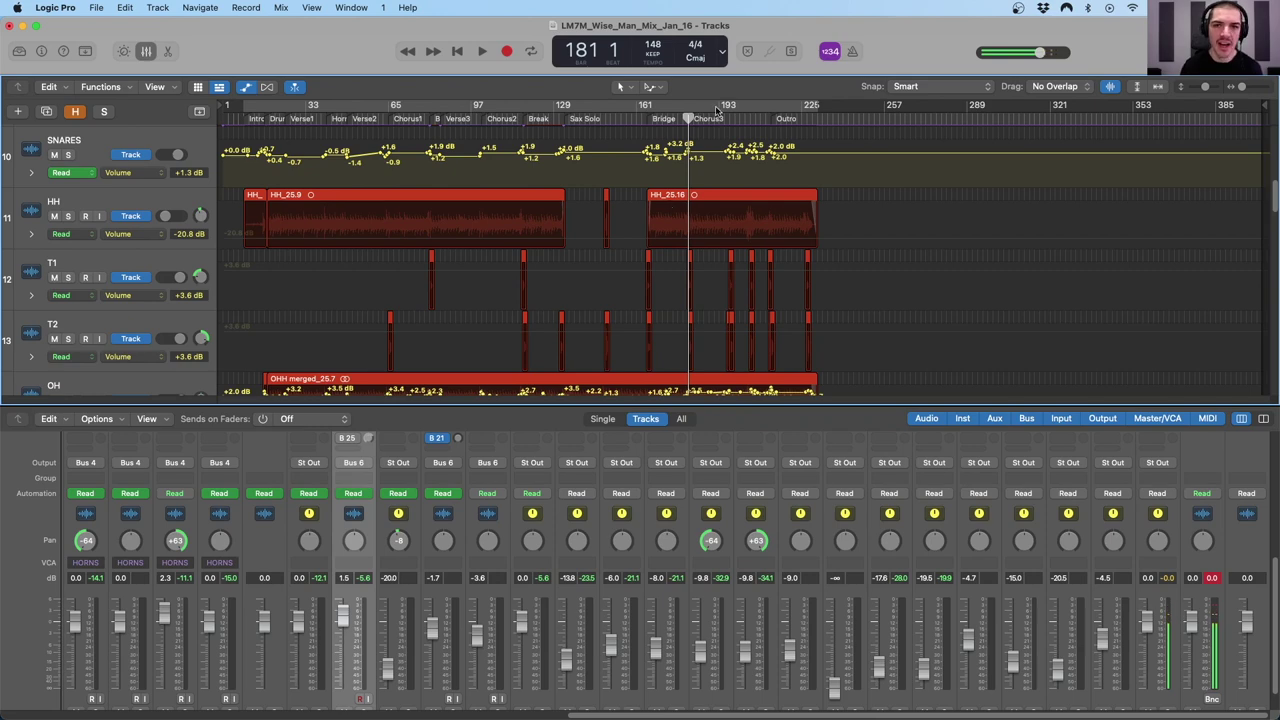
drag(689, 118, 716, 115)
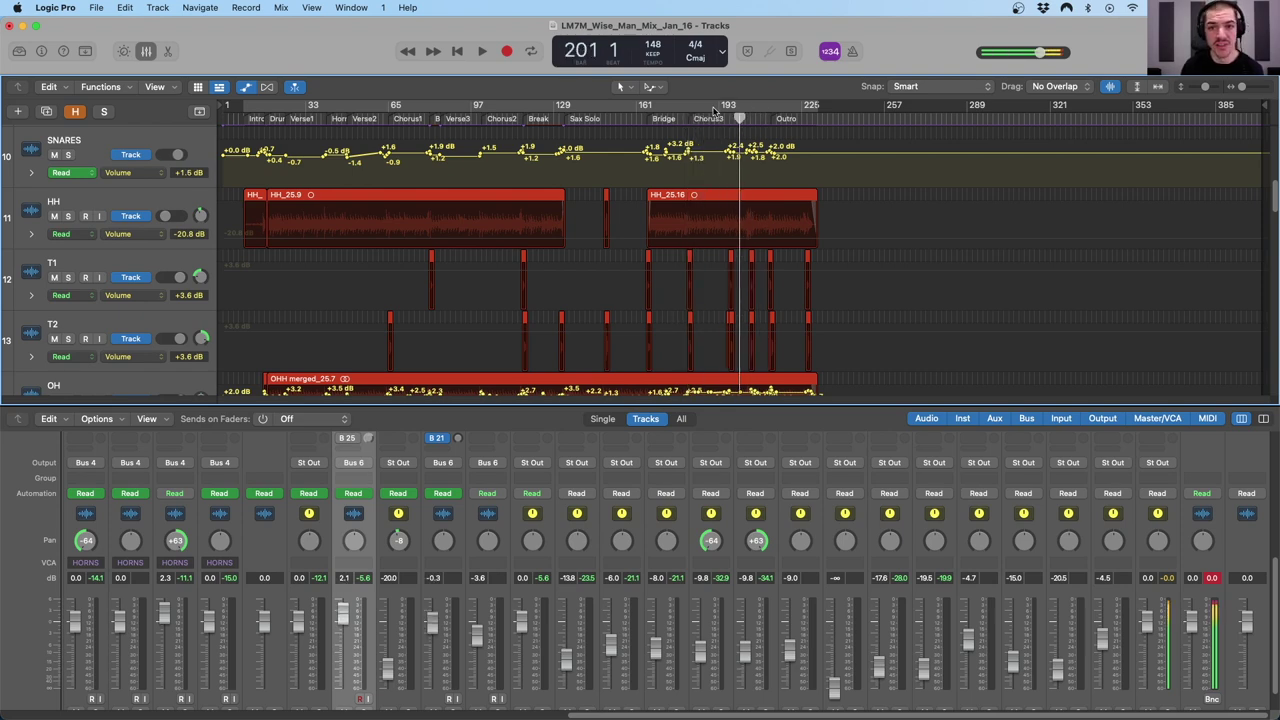
- Examine the automation curves from the Kick In track down to Lead Vox, especially around the Bridge and Chorus3
scroll(620, 202, up, 3)
scroll(620, 202, up, 3)
scroll(652, 192, up, 6)
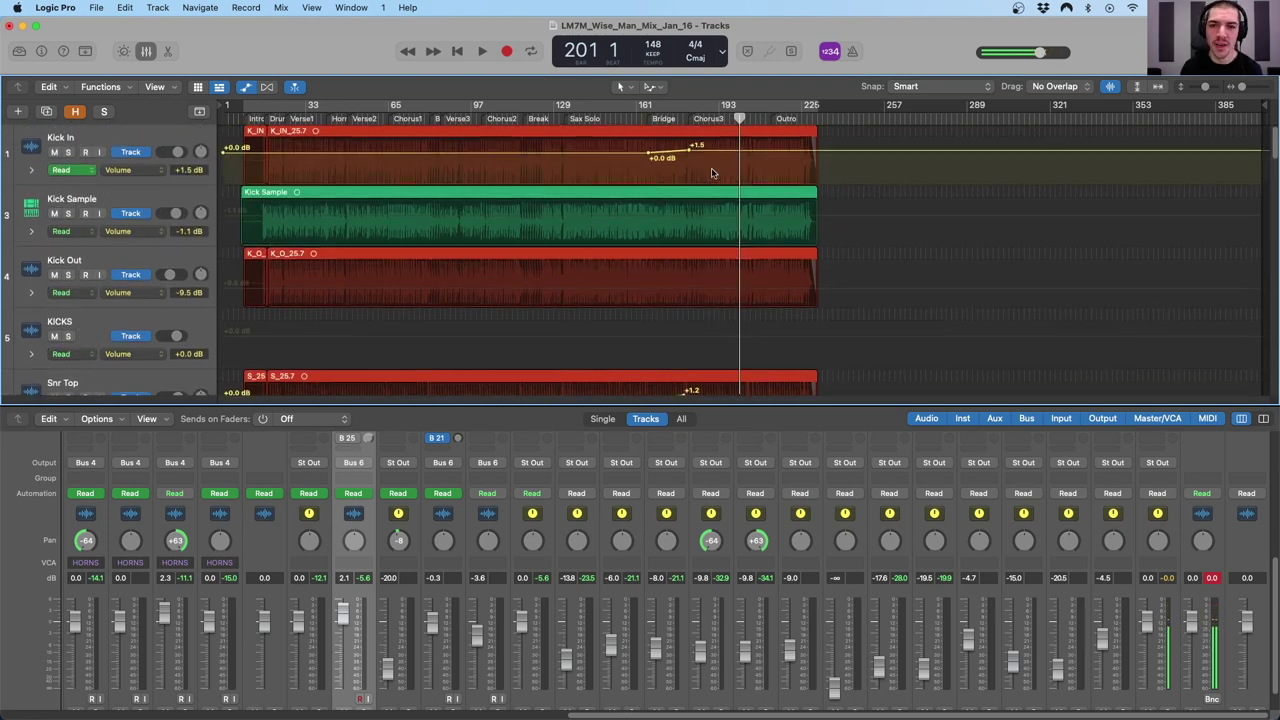
scroll(667, 201, down, 2)
scroll(667, 201, down, 5)
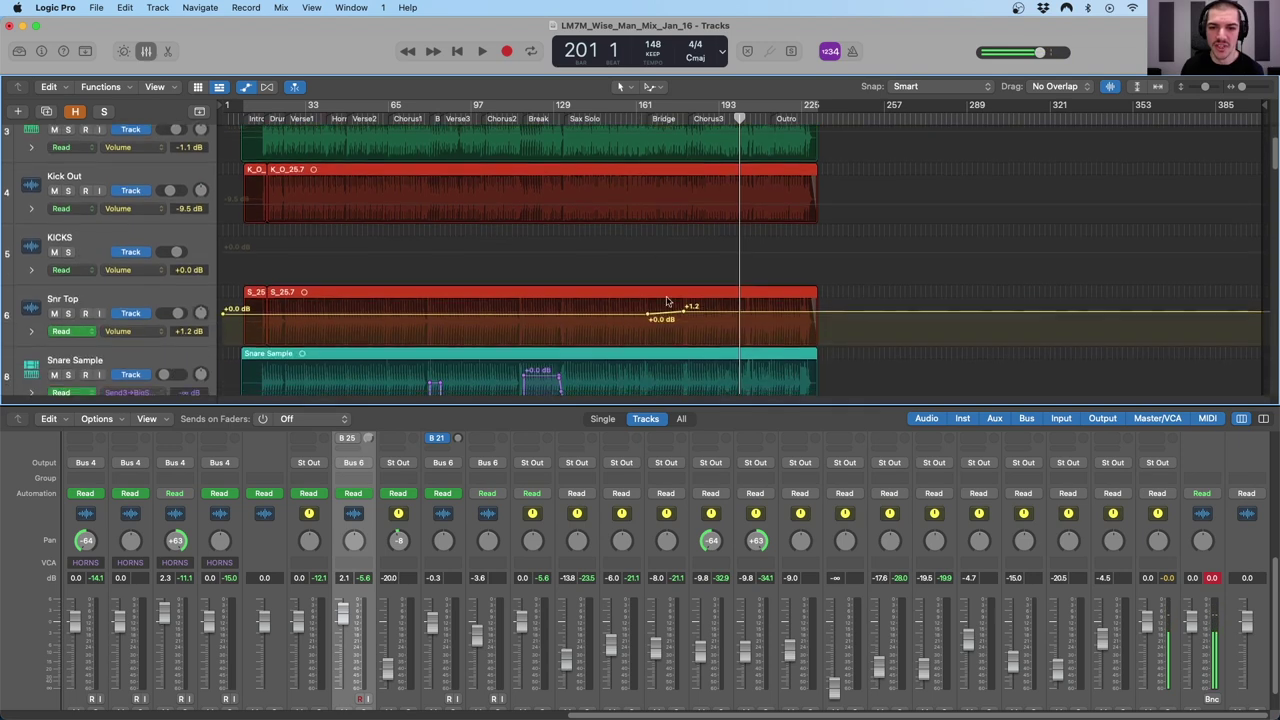
scroll(679, 309, down, 5)
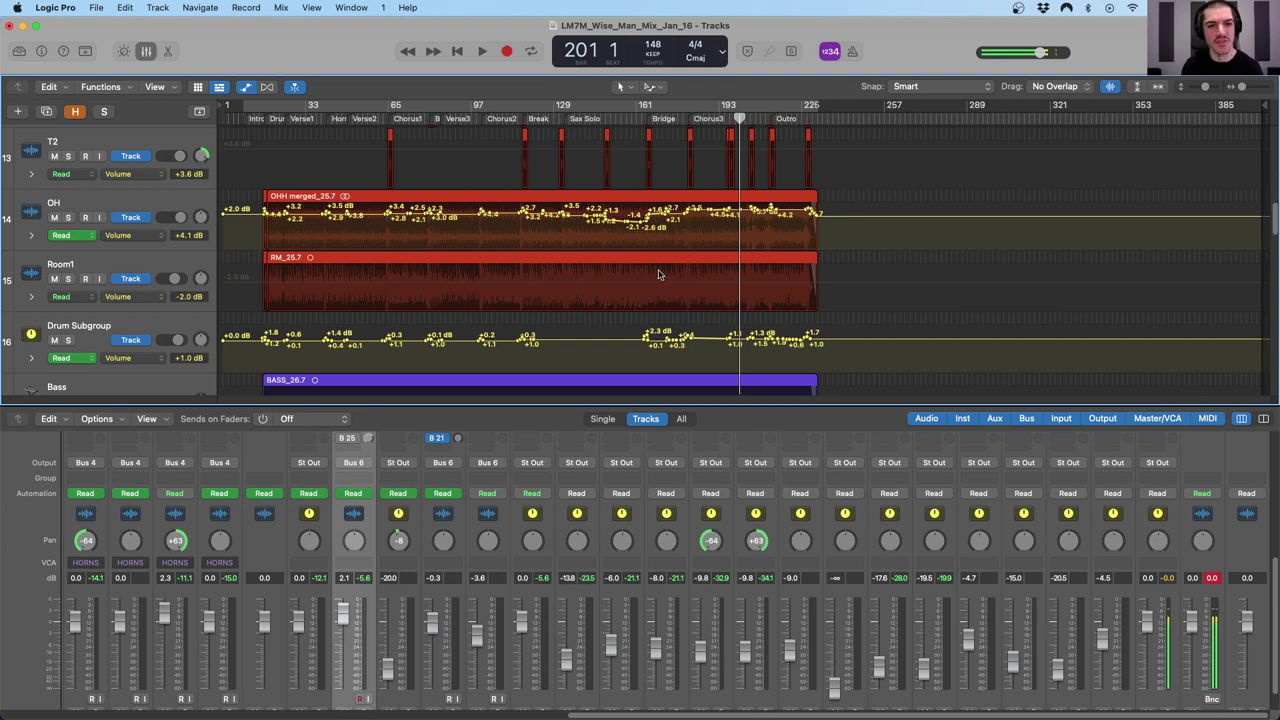
scroll(634, 248, down, 7)
scroll(634, 248, down, 5)
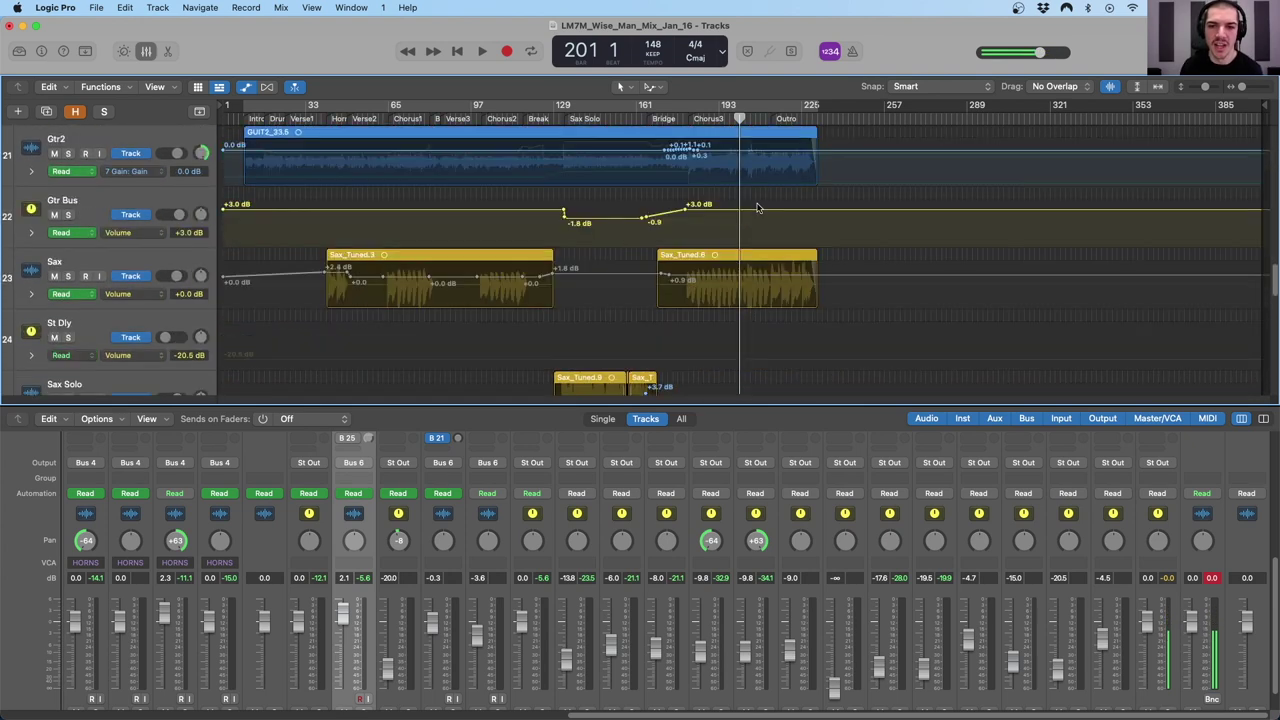
scroll(715, 216, down, 3)
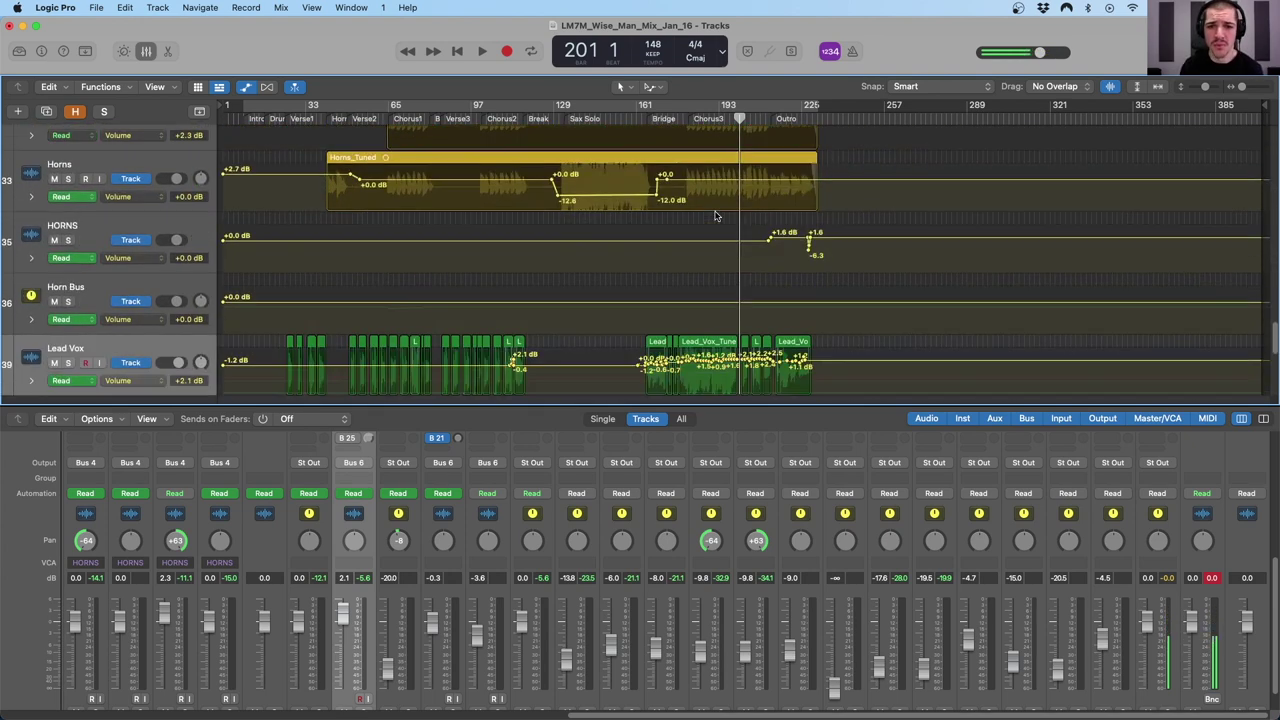
scroll(715, 216, down, 2)
- Place the playhead at bar 187 and view the Lead Vox track's automation modes and automatable parameters
click(677, 118)
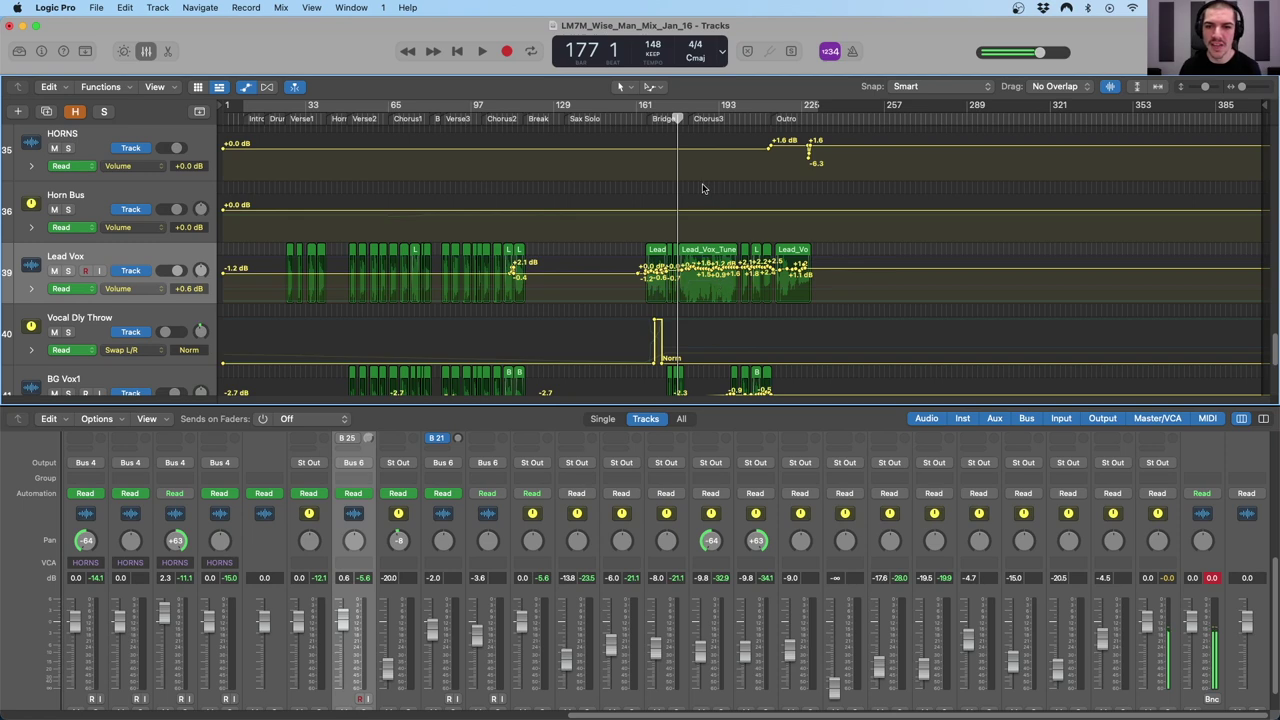
click(703, 118)
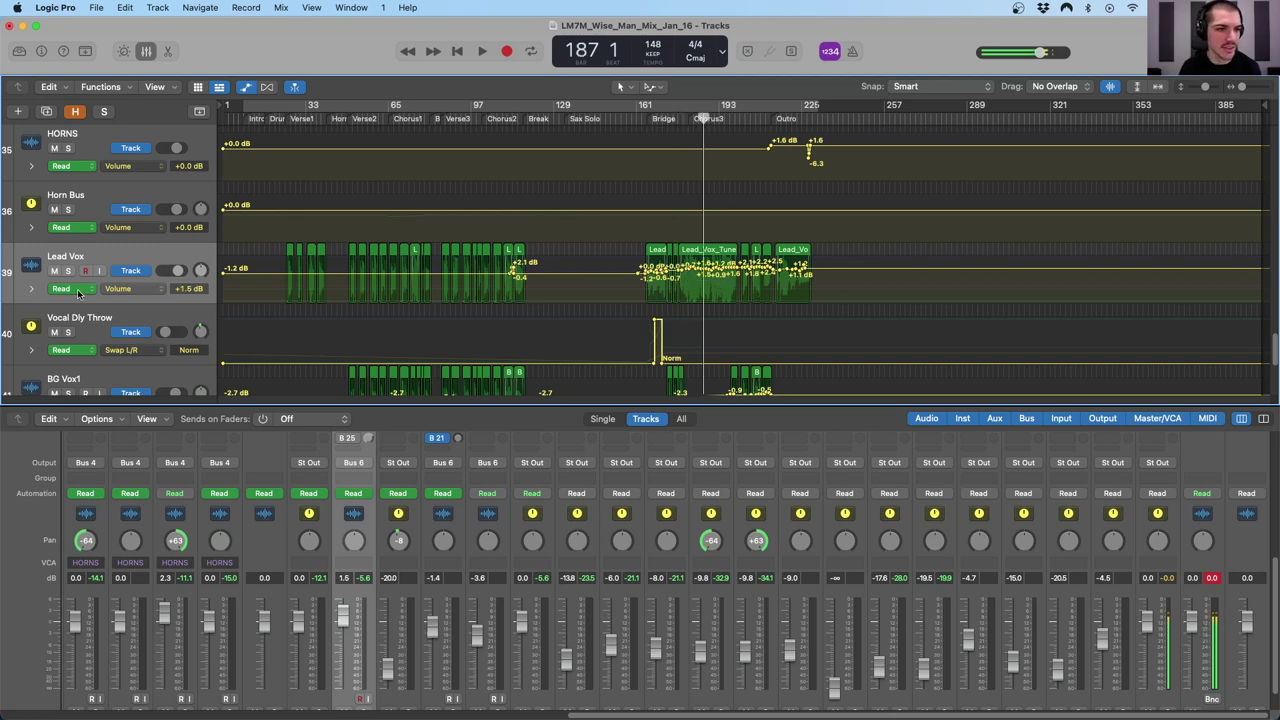
click(78, 289)
click(75, 289)
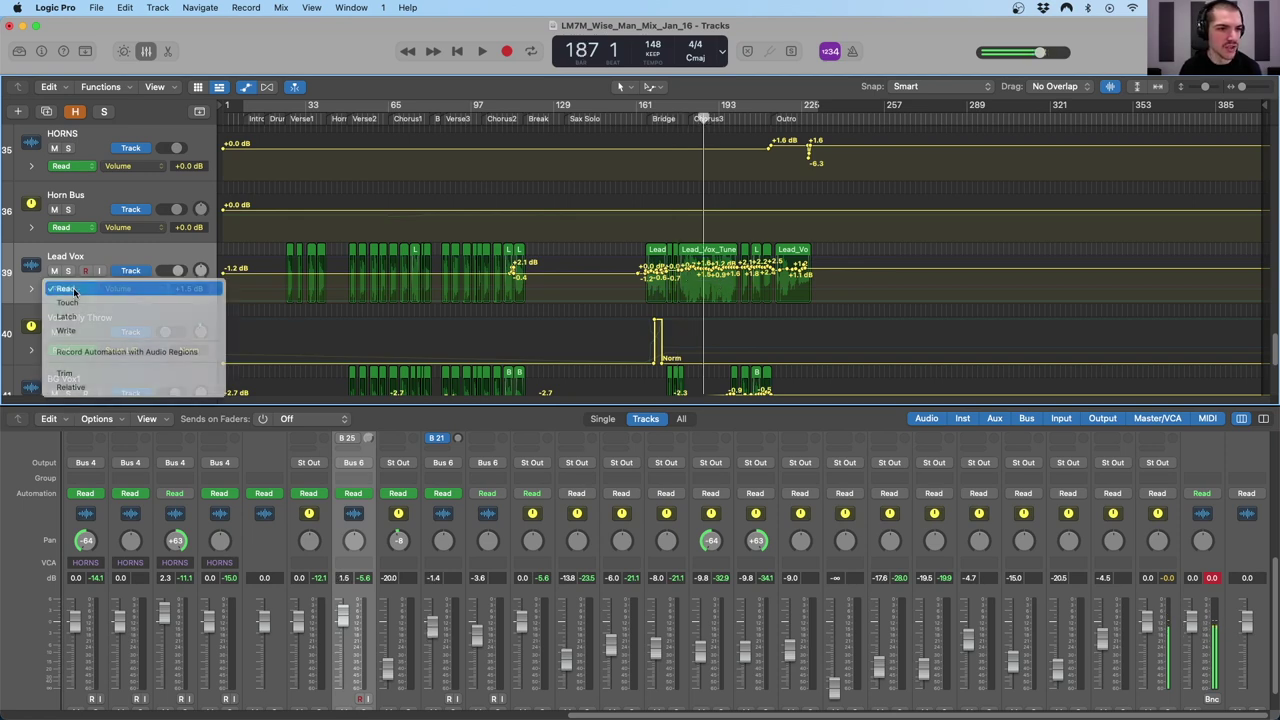
click(90, 289)
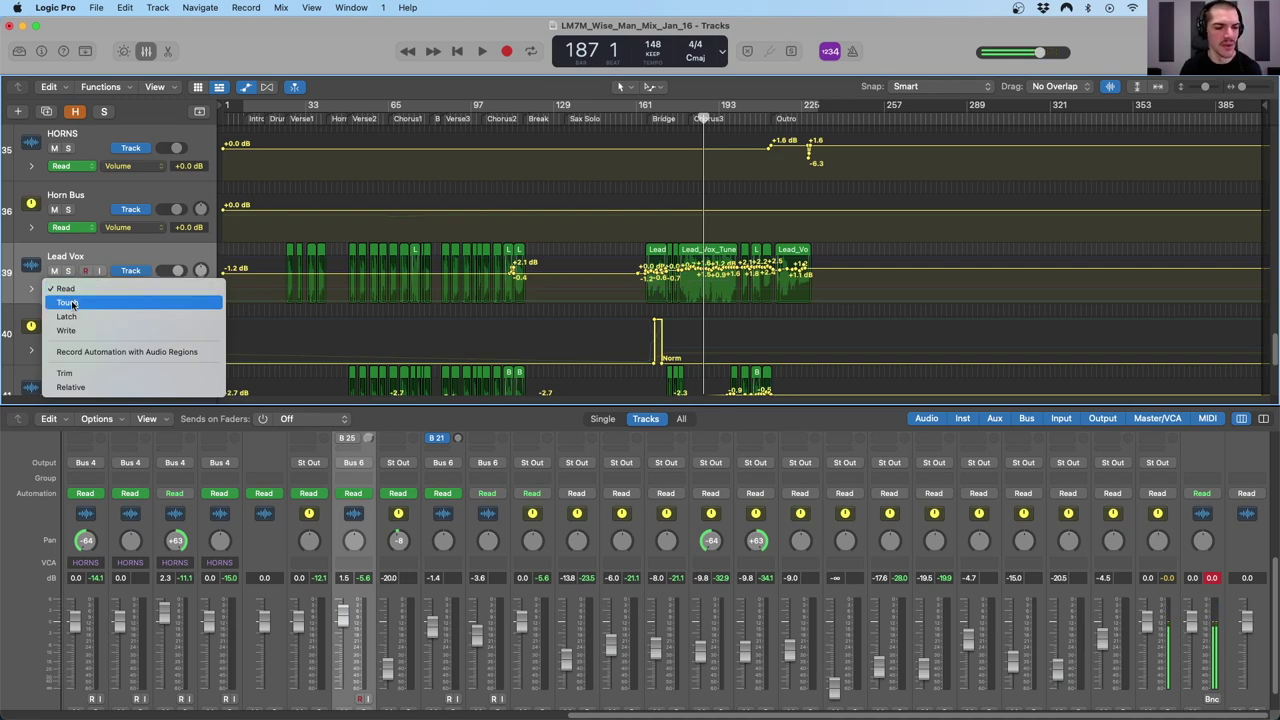
click(77, 289)
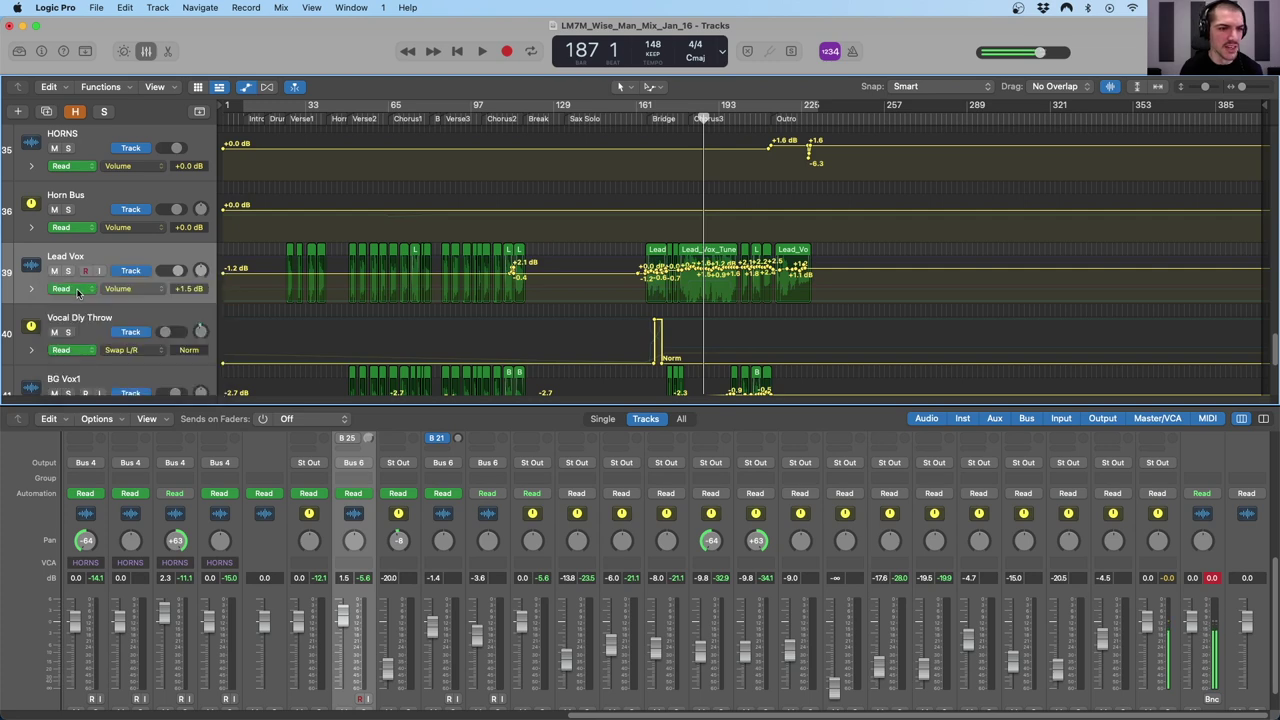
click(110, 289)
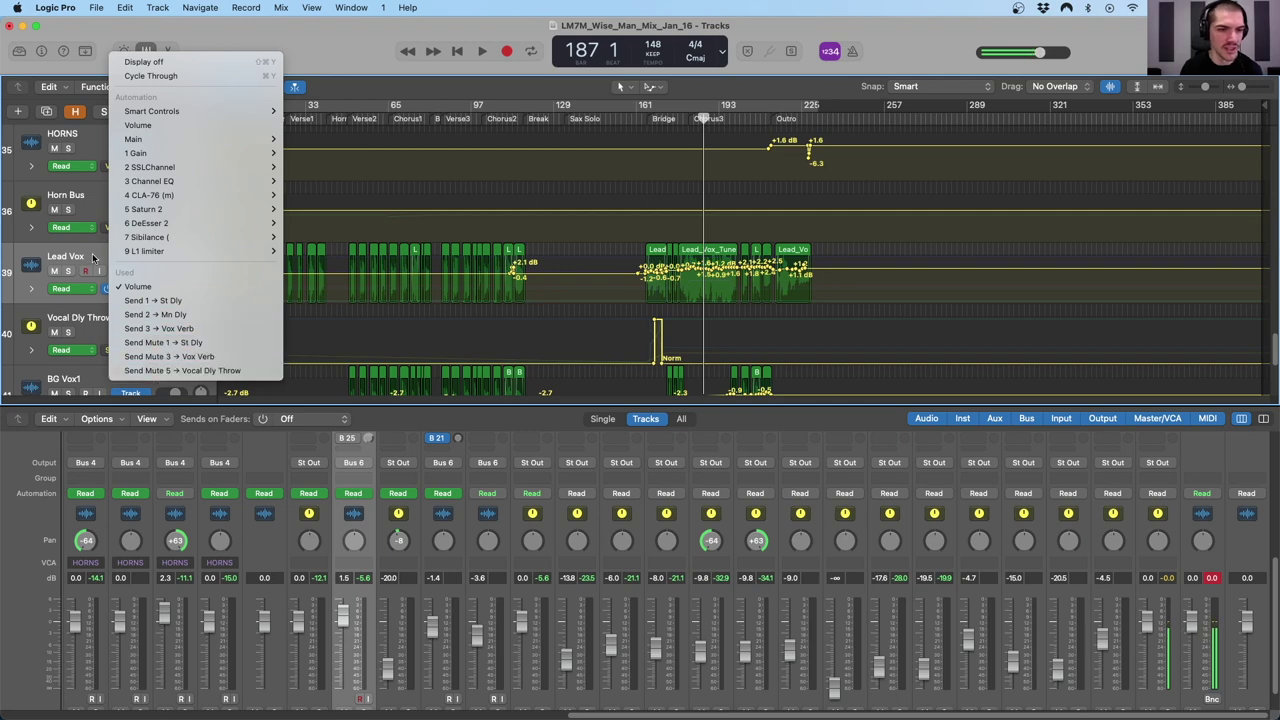
click(95, 259)
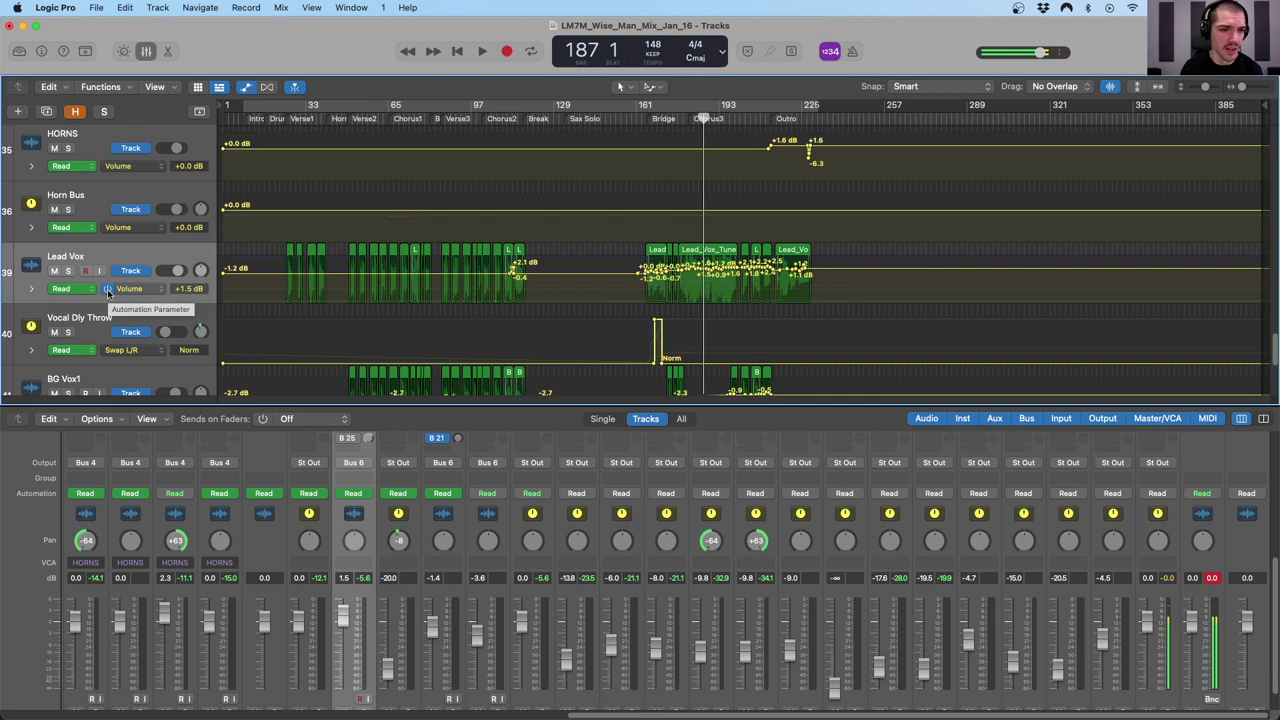
- Bypass the Lead Vox volume automation and play the opening of Chorus3 from bar 181 with the vocal waveform enlarged
key(super+Right)
key(super+Right)
key(super+Right)
key(super+Right)
key(super+Right)
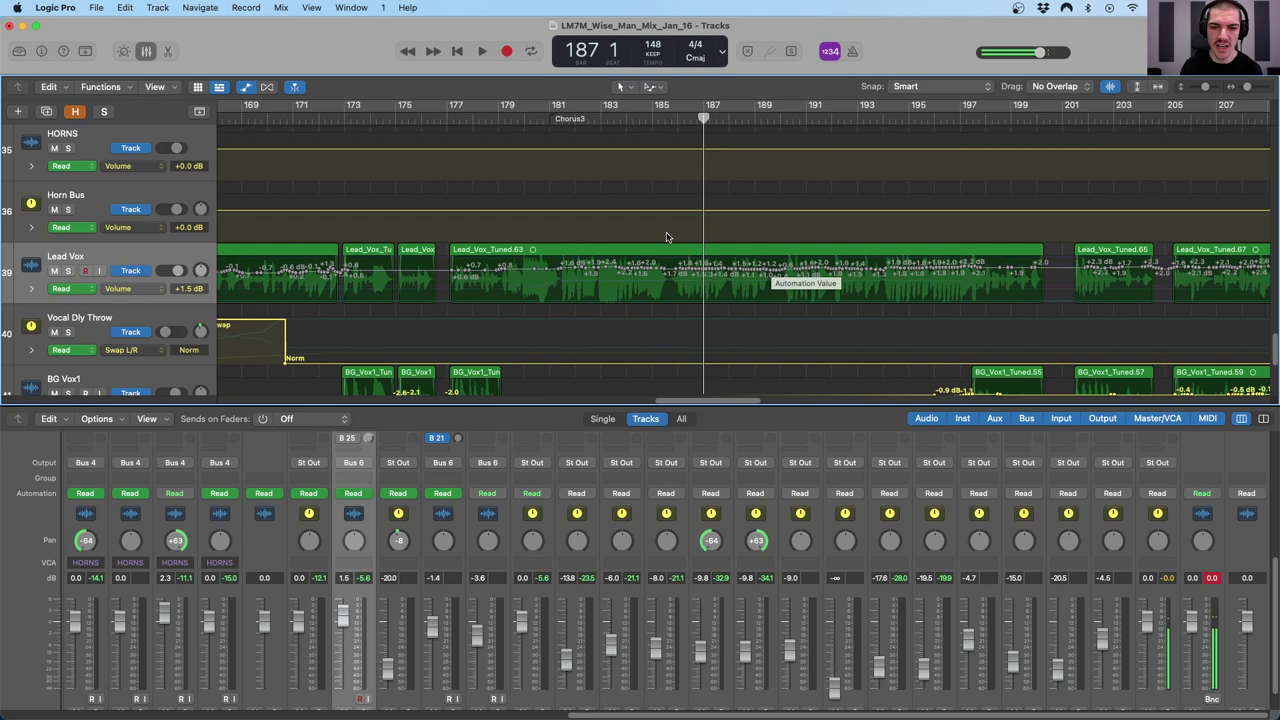
click(436, 124)
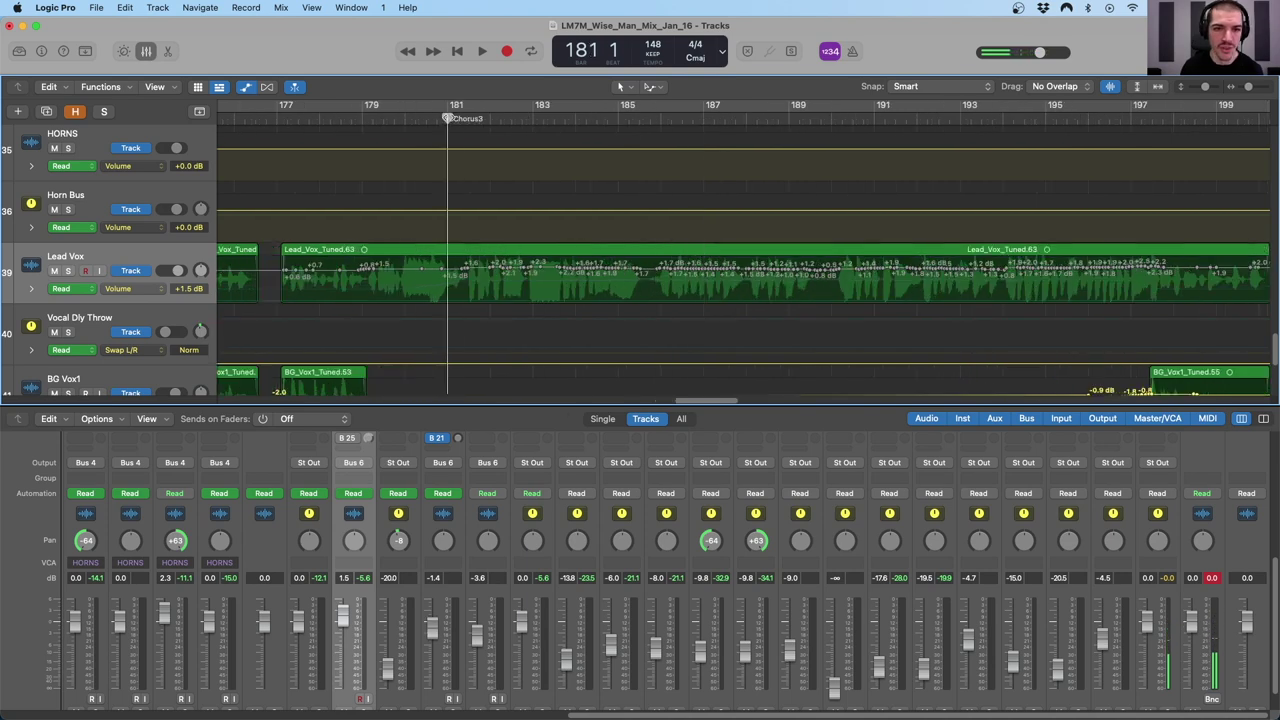
key(super+Down)
key(super+Down)
key(super+Right)
key(super+Right)
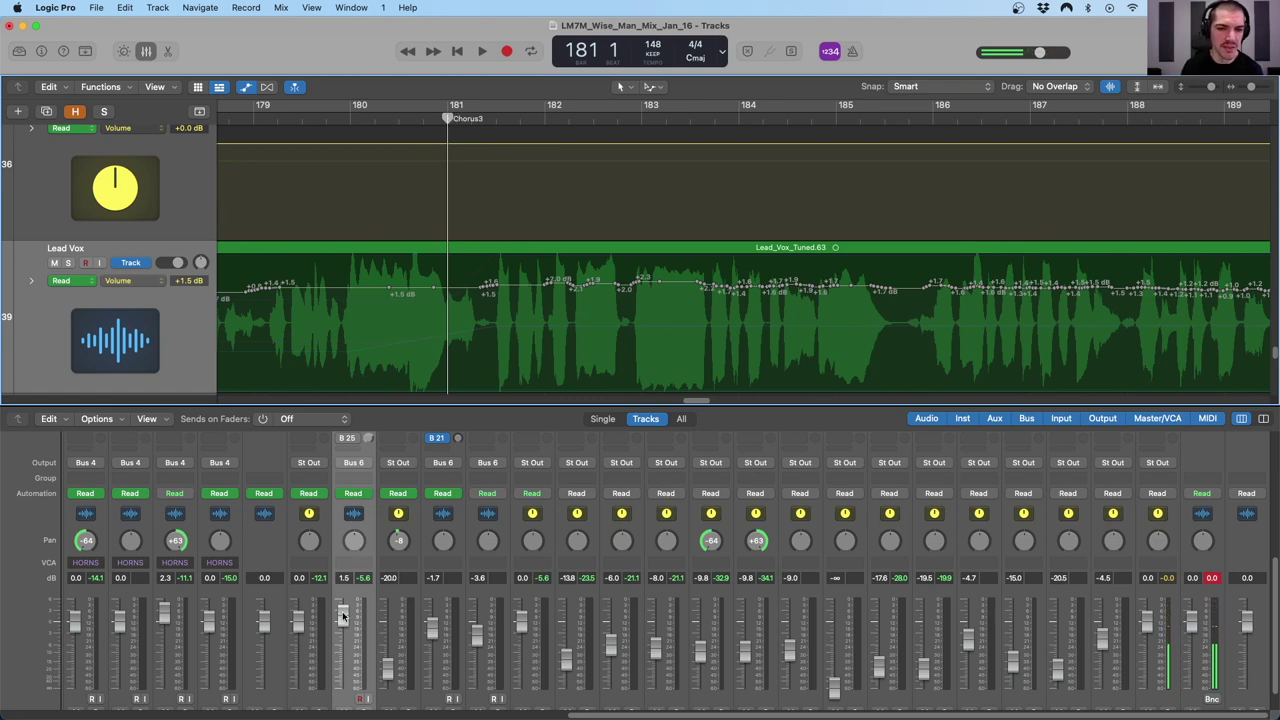
key(space)
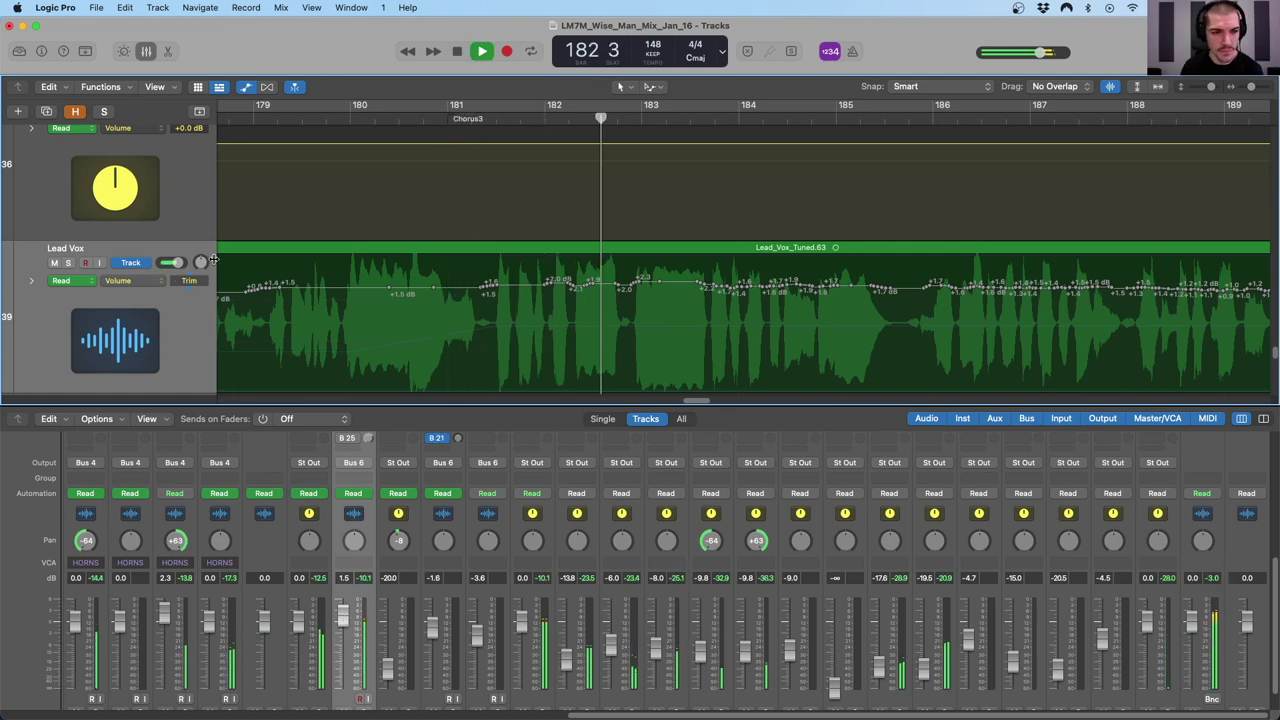
key(space)
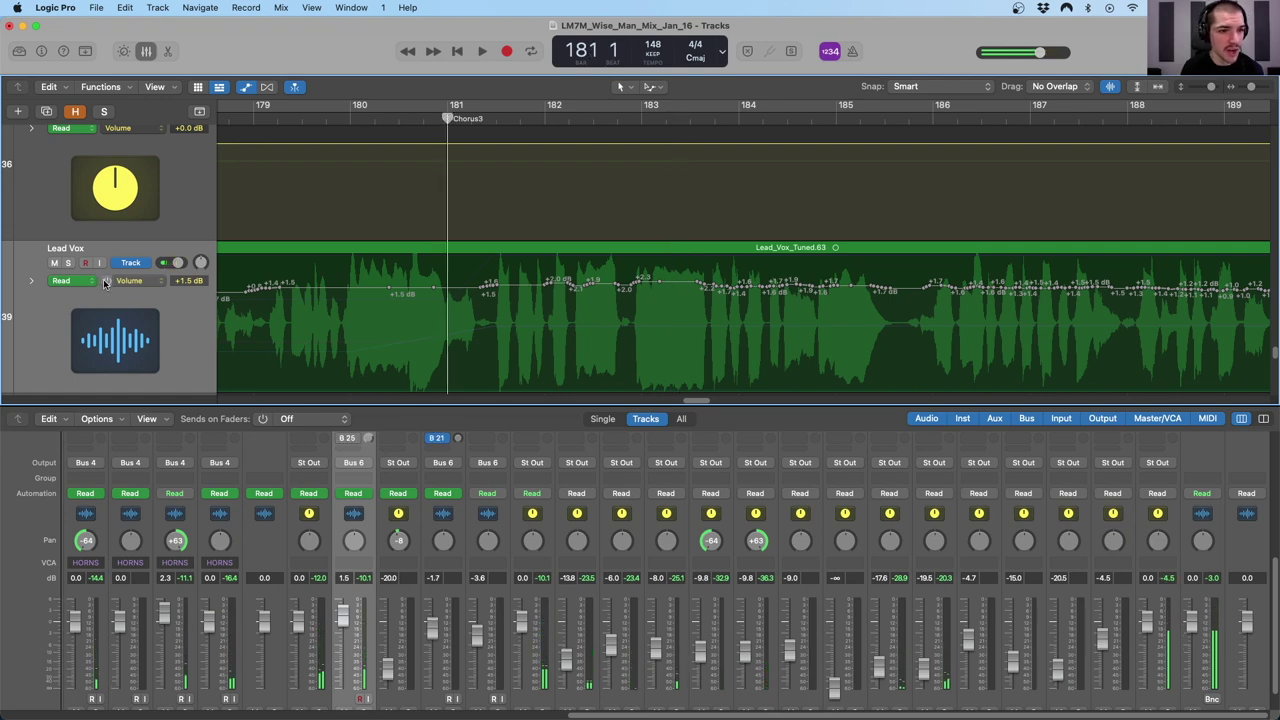
- Re-enable the Lead Vox volume automation and play Chorus3 from bar 181 to about bar 185
click(104, 284)
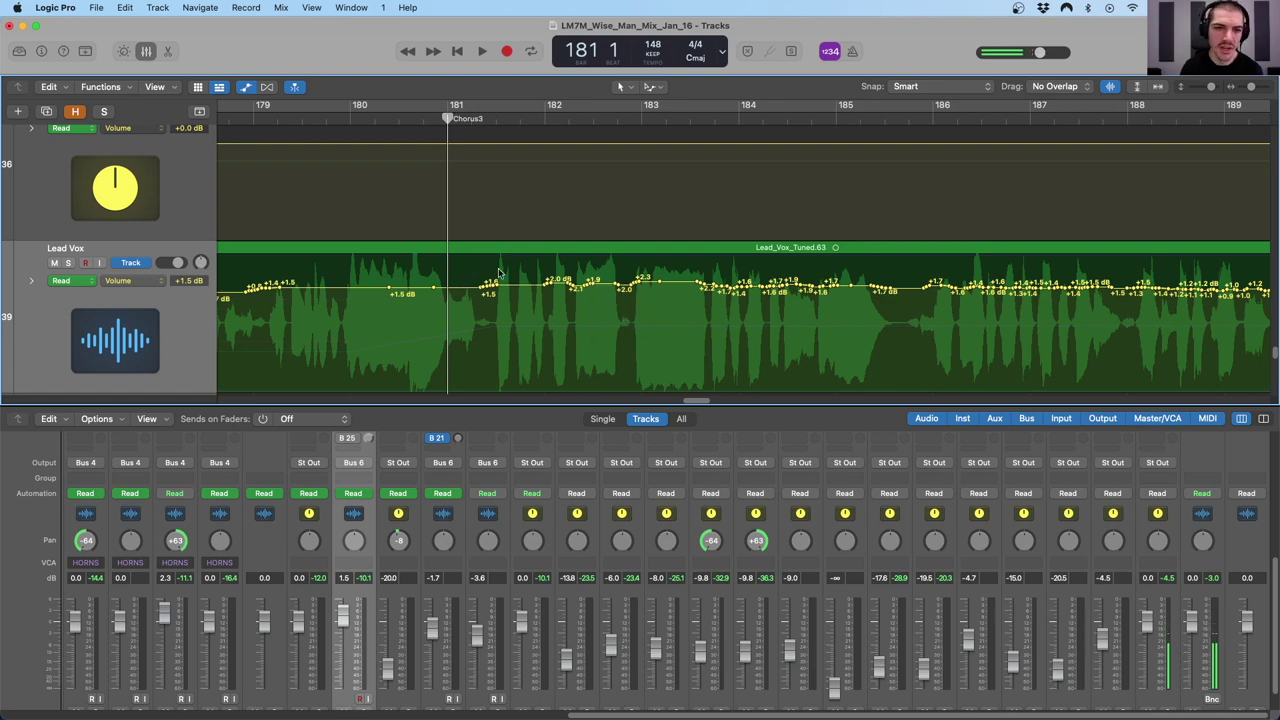
key(space)
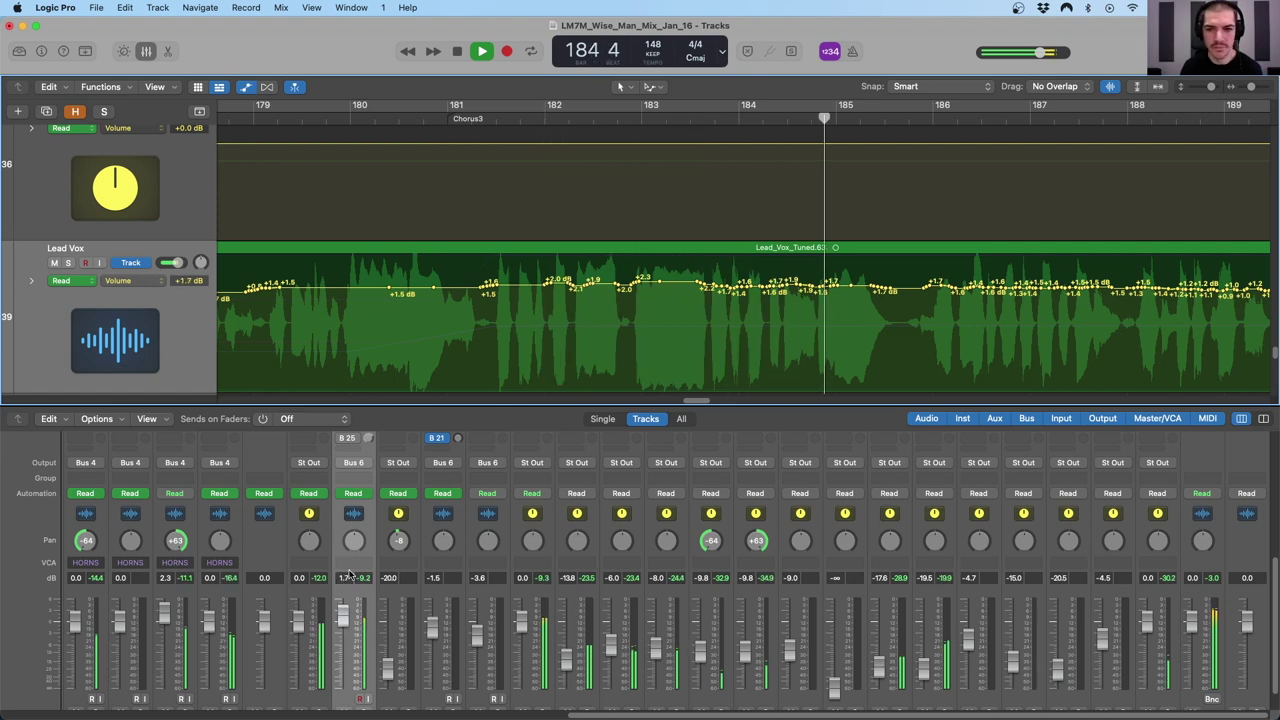
key(space)
- Add volume automation points to Lead Vox across bars 181–187, alternating dips between about -10.8 and -15.3 dB with boosts of about +4.1 to +5.1 dB
click(132, 290)
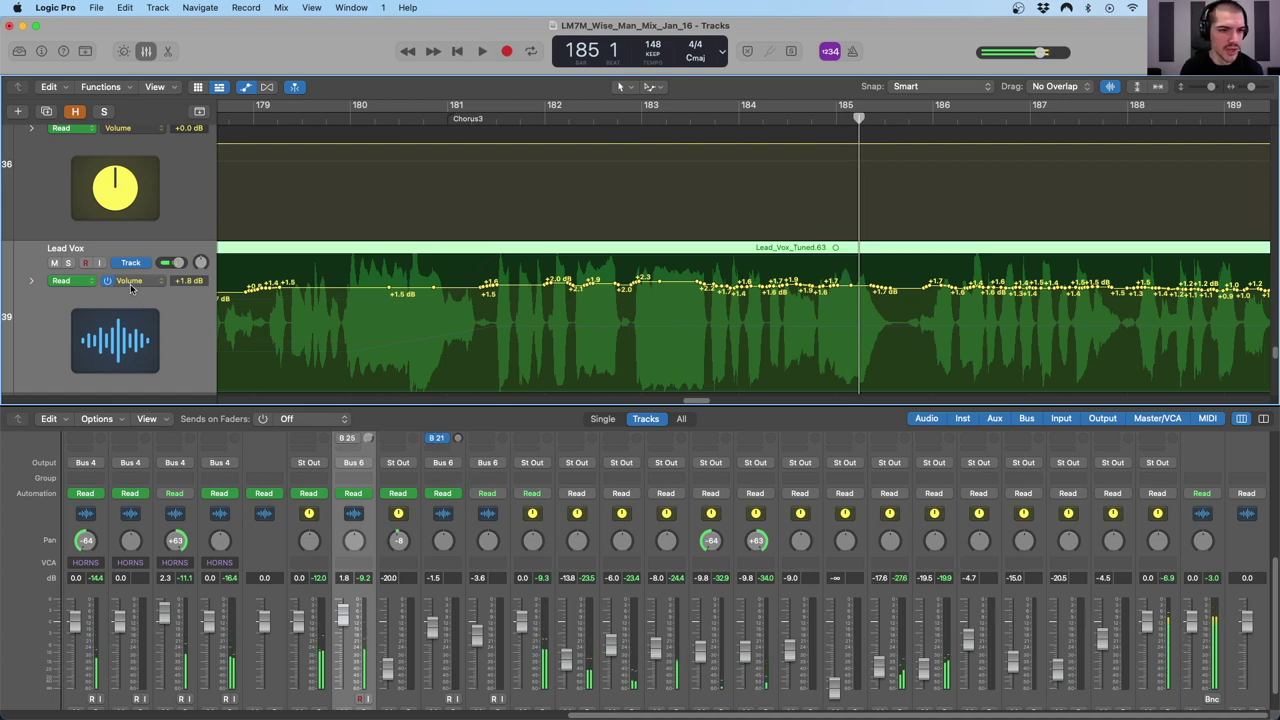
click(459, 118)
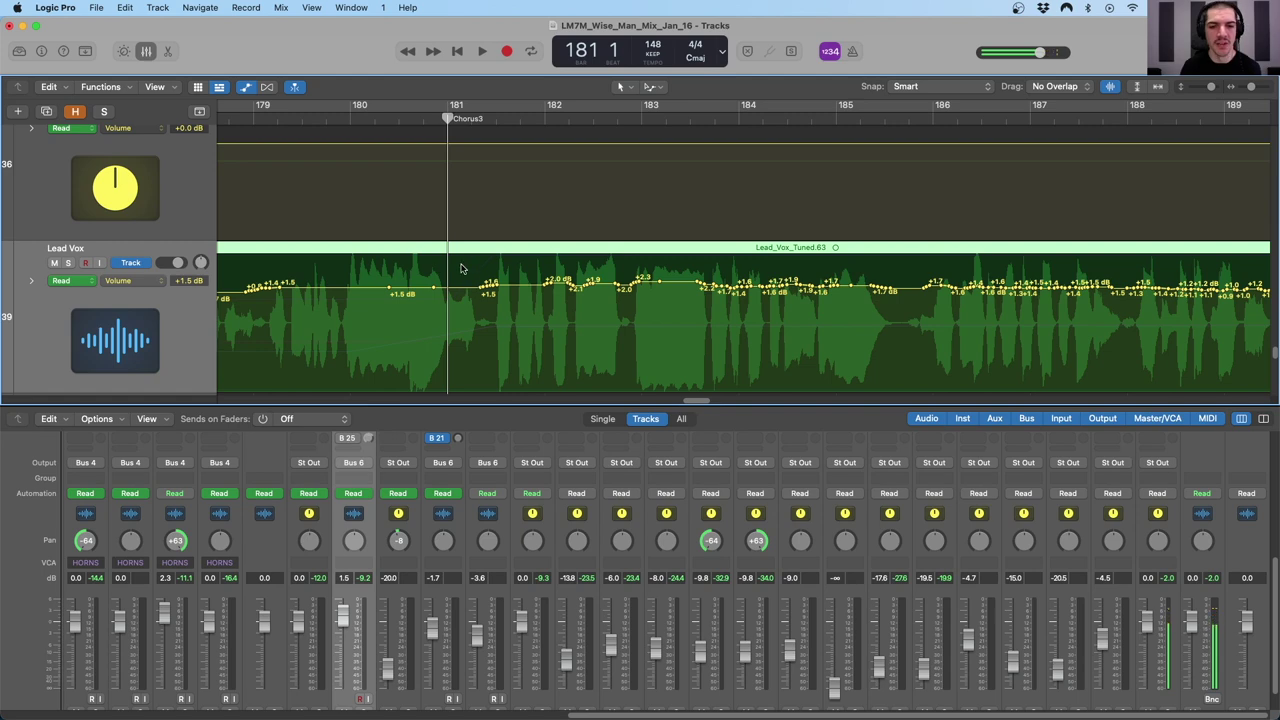
scroll(452, 272, down, 2)
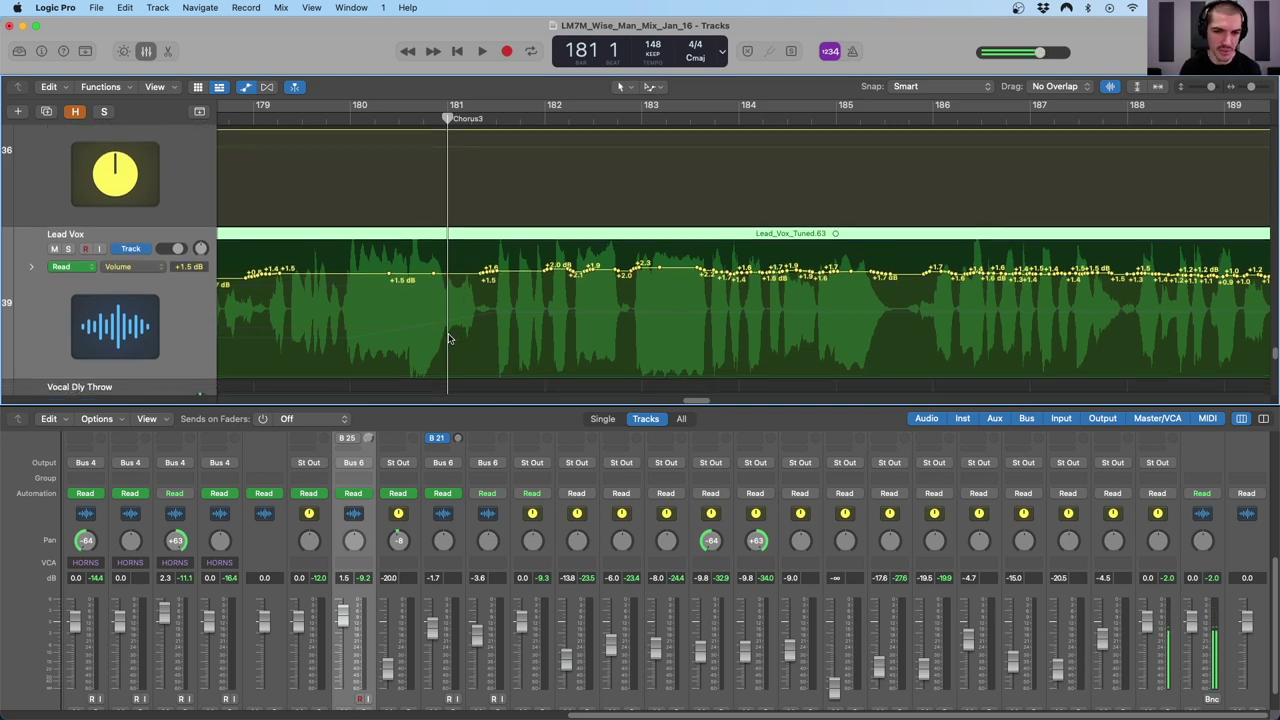
click(449, 339)
click(606, 340)
click(674, 257)
click(686, 327)
click(867, 254)
click(890, 334)
click(914, 256)
click(940, 334)
click(976, 245)
click(1005, 340)
click(1040, 249)
click(1055, 328)
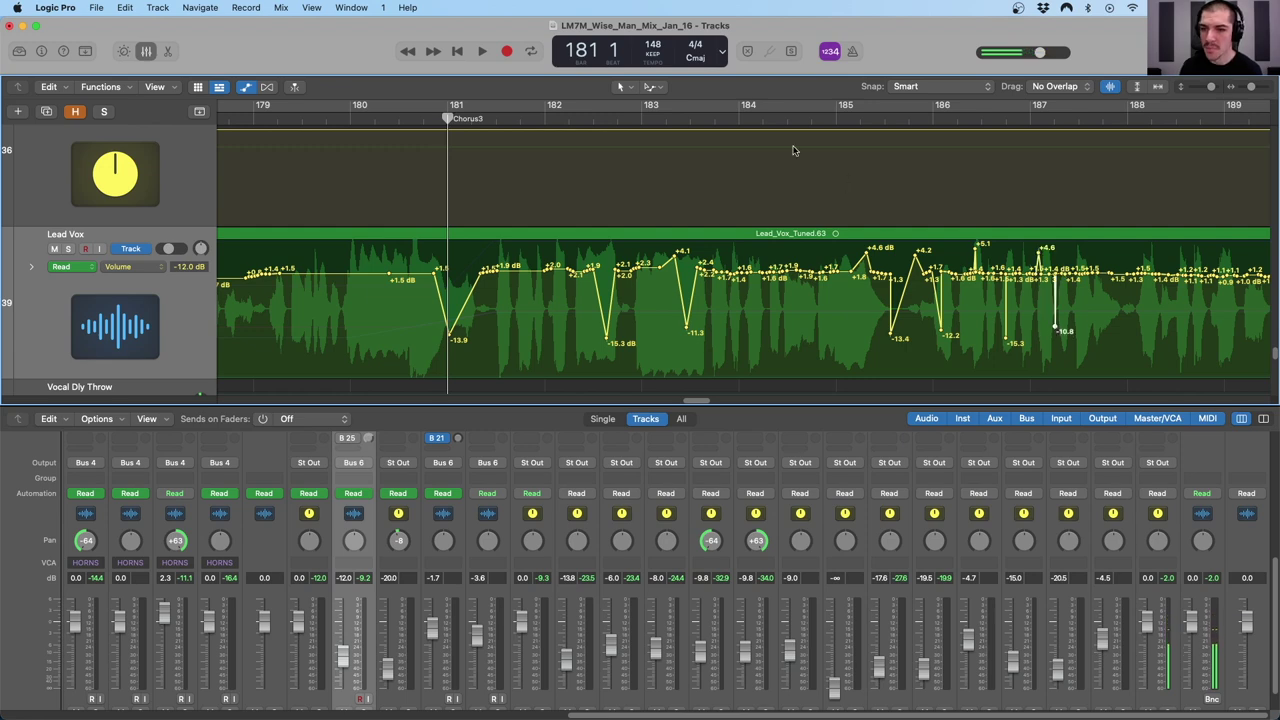
- Play the song from bar 180 to about bar 185 to hear the drawn Lead Vox volume changes
click(370, 120)
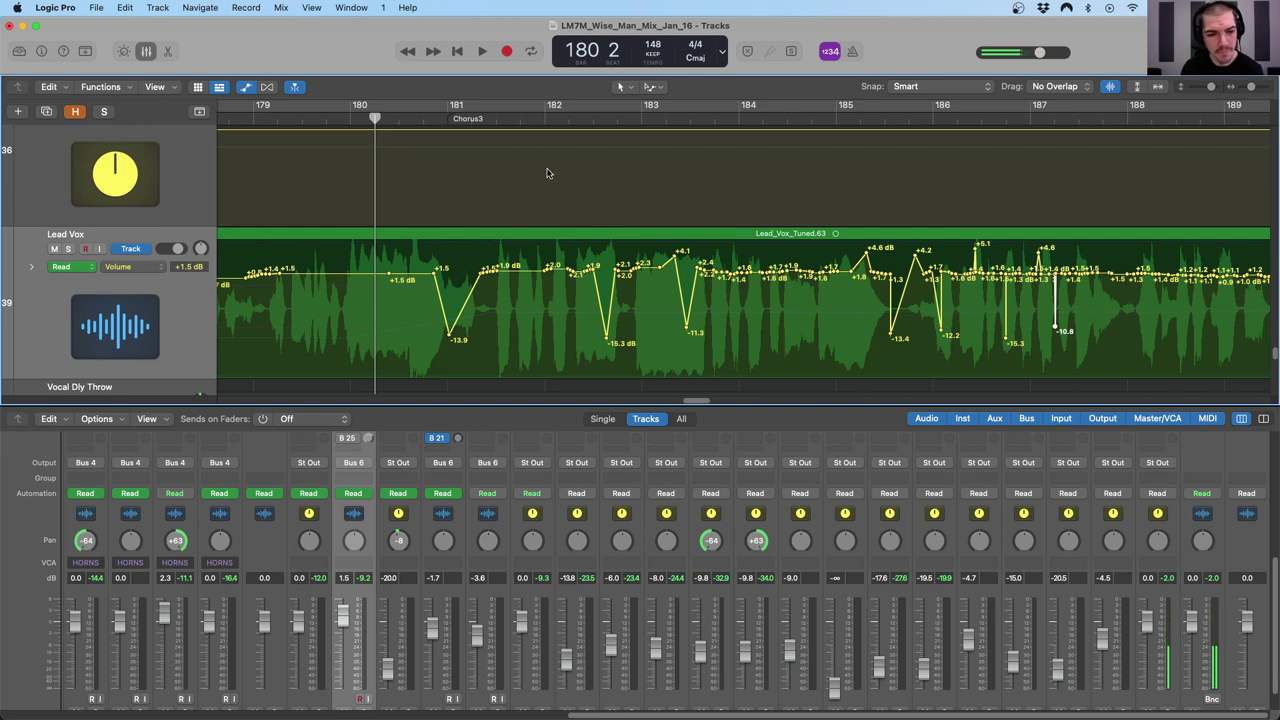
key(space)
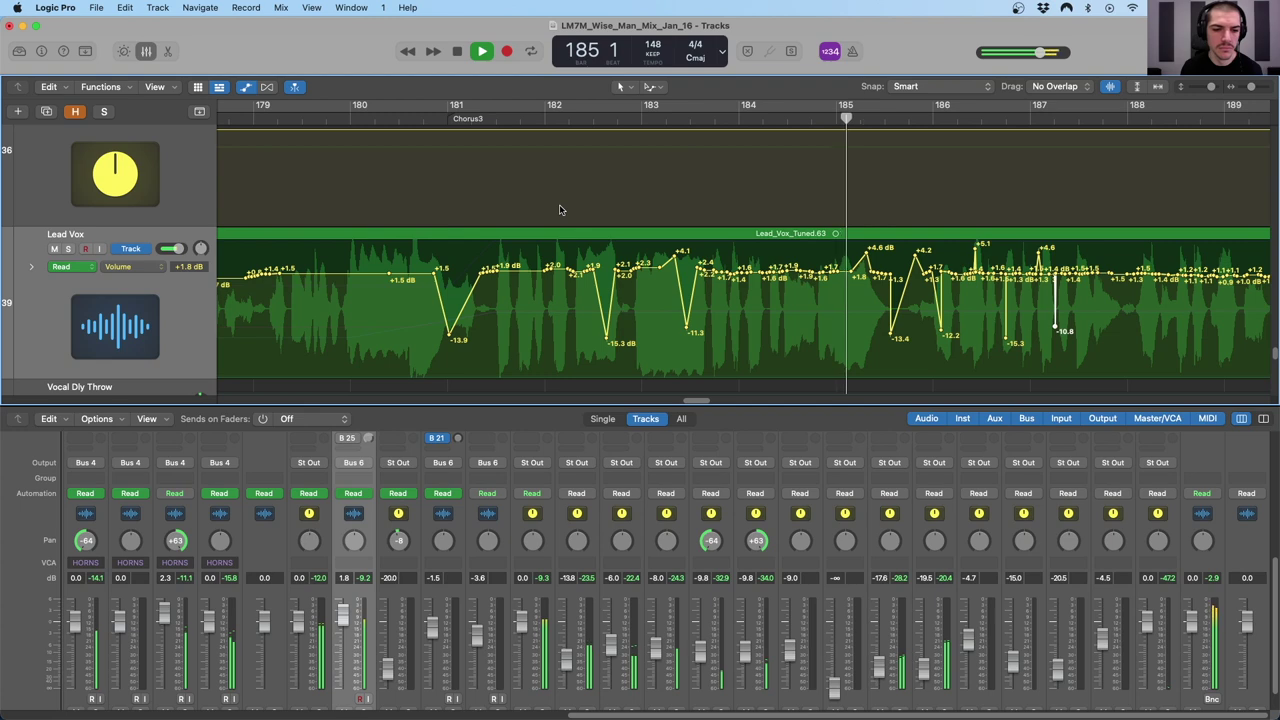
key(space)
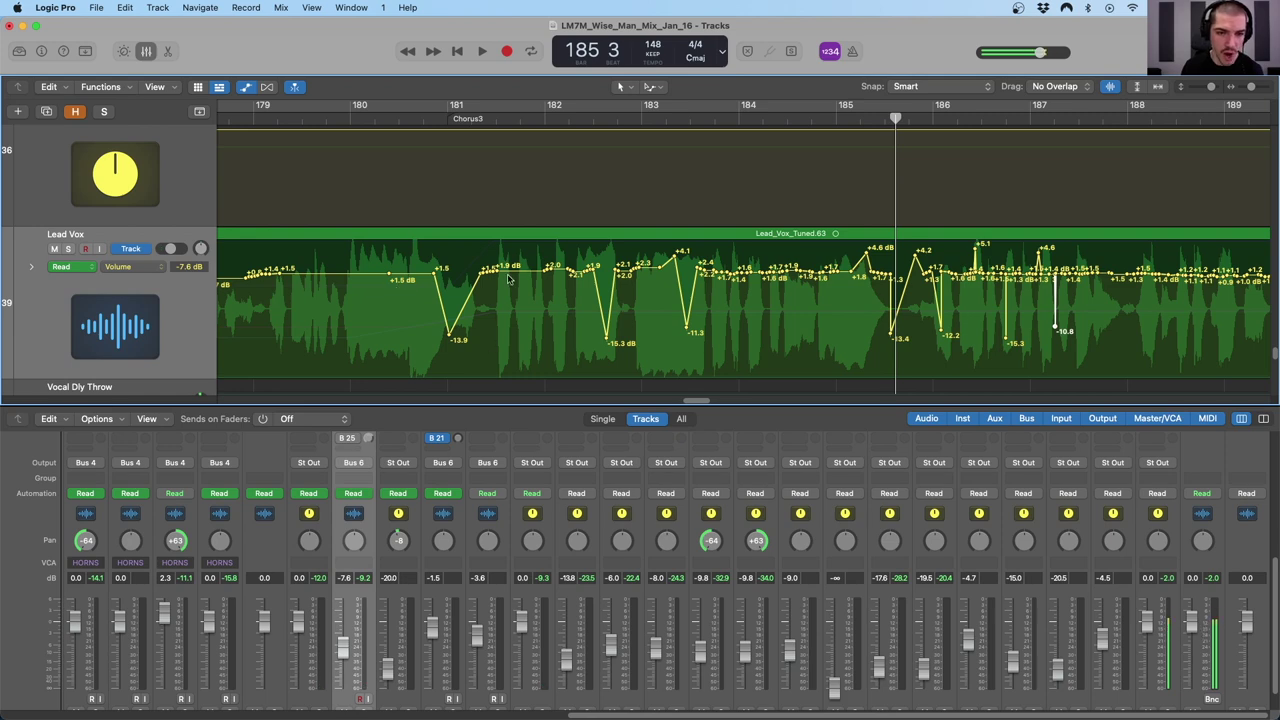
- Undo all the volume points drawn on Lead Vox between bars 181 and 187
key(super+z)
key(super+z)
key(super+z)
key(super+z)
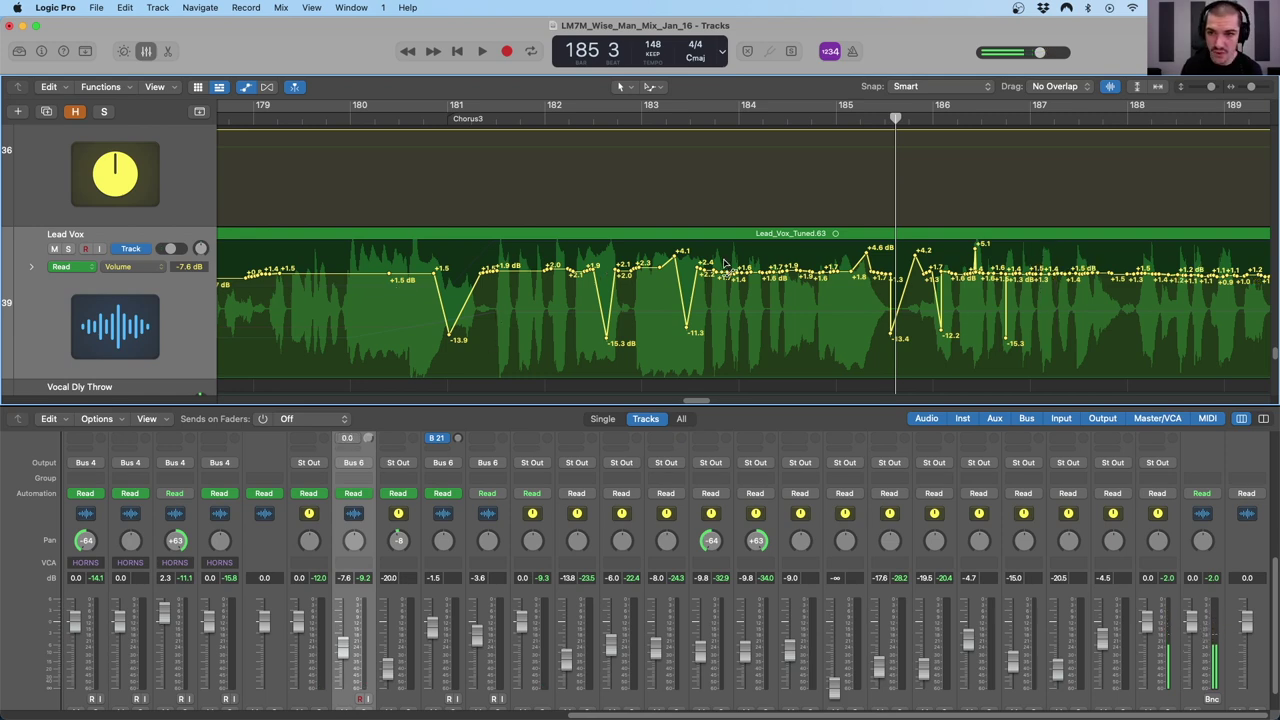
key(super+z)
key(super+z)
key(super+z)
key(super+z)
key(super+z)
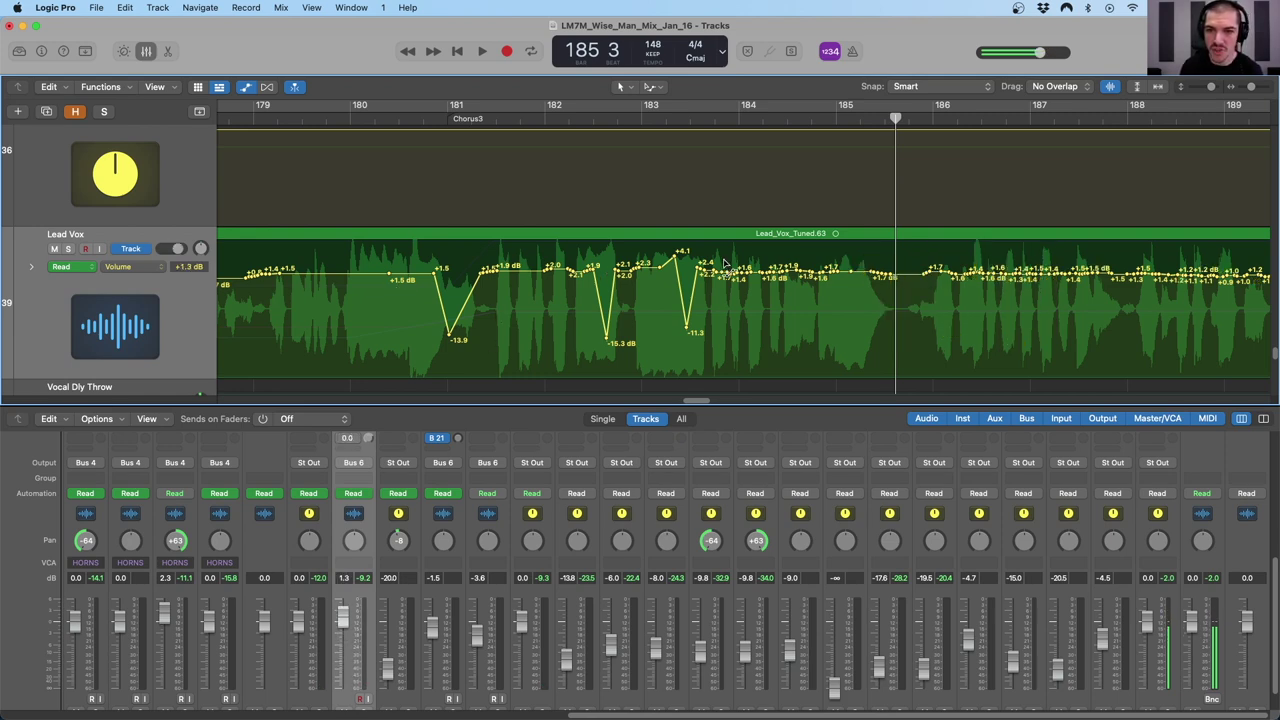
key(super+z)
key(super+z)
key(super+z)
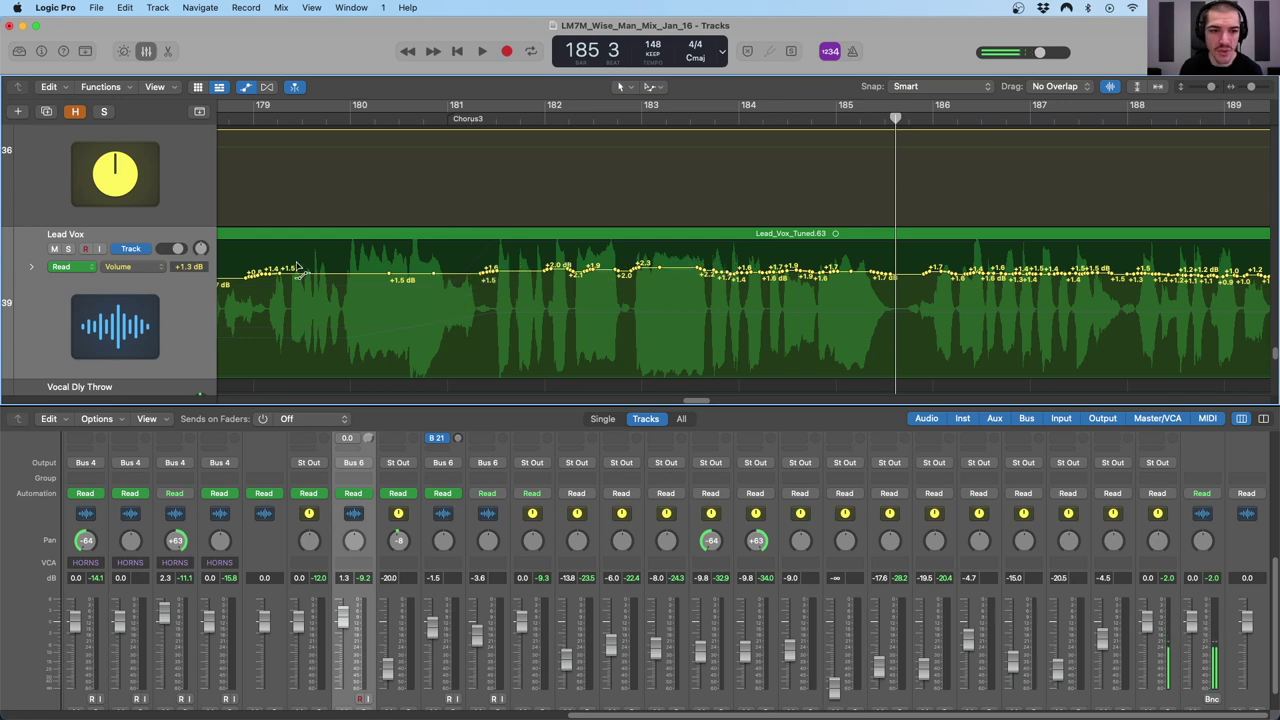
- Set the Lead Vox automation mode to Touch, return the playhead to bar 181, and try its volume fader before resetting it to 0.0 dB
click(72, 268)
click(79, 282)
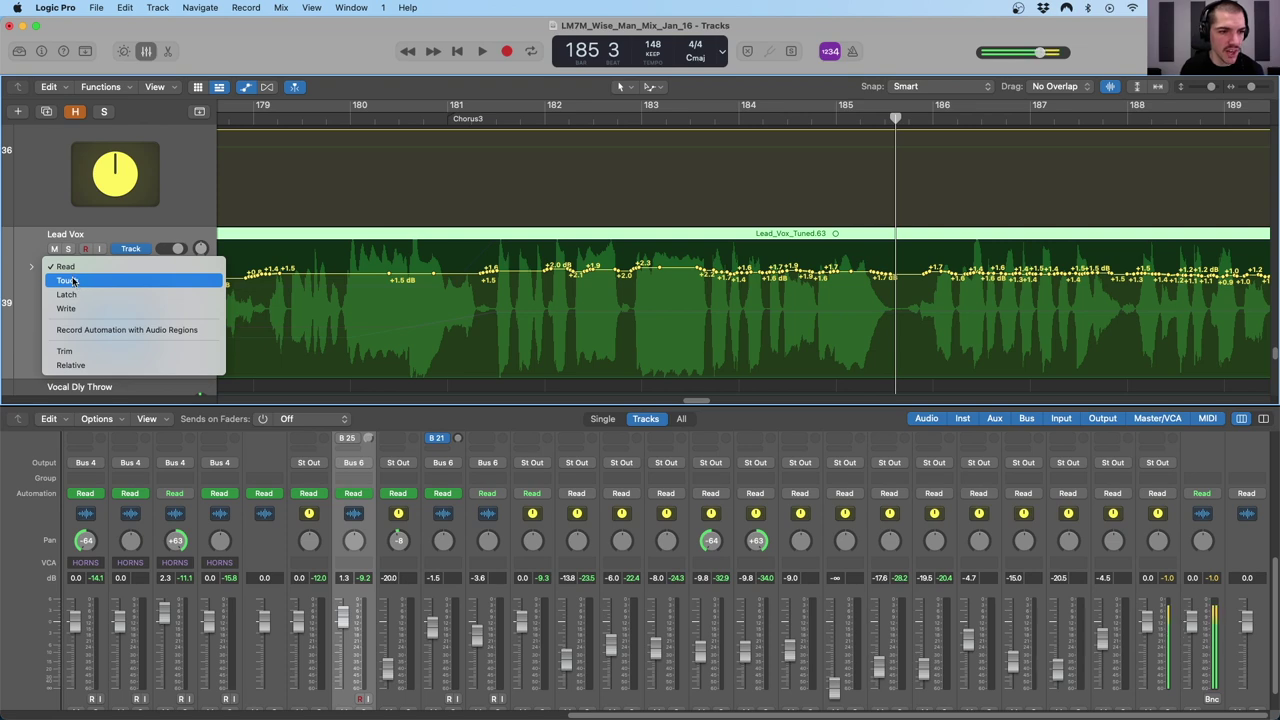
click(447, 117)
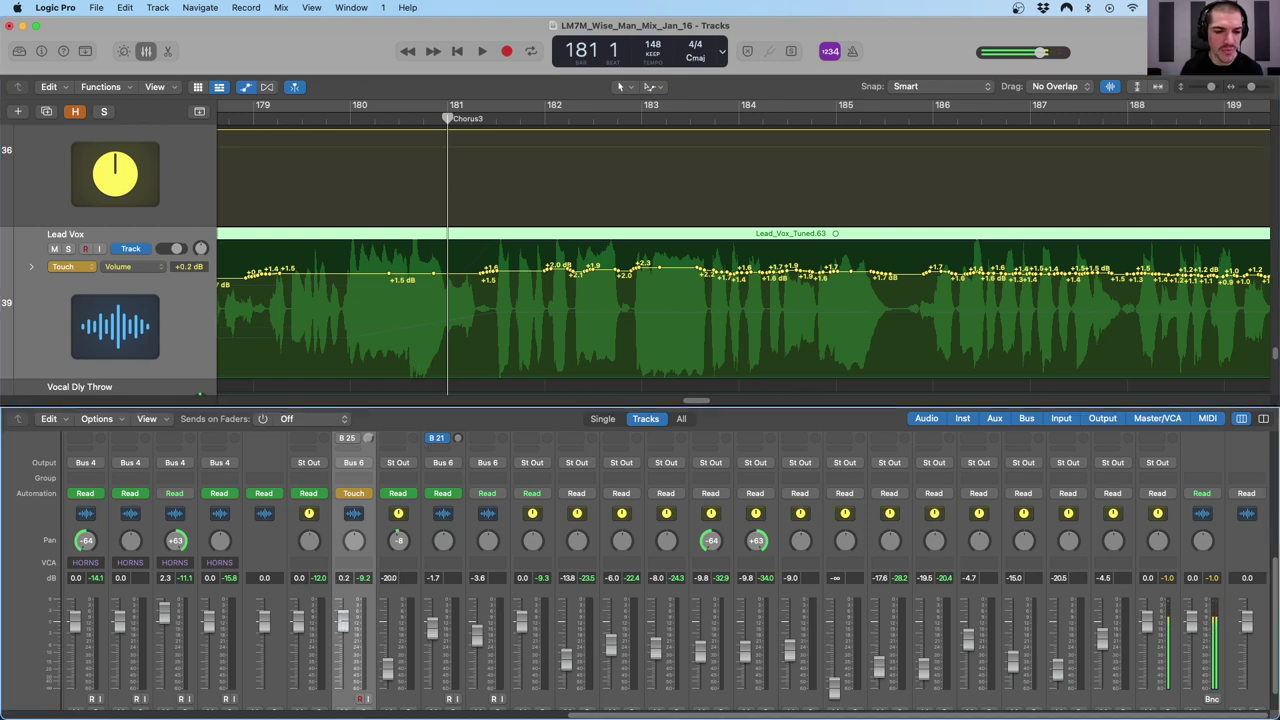
drag(176, 248, 176, 254)
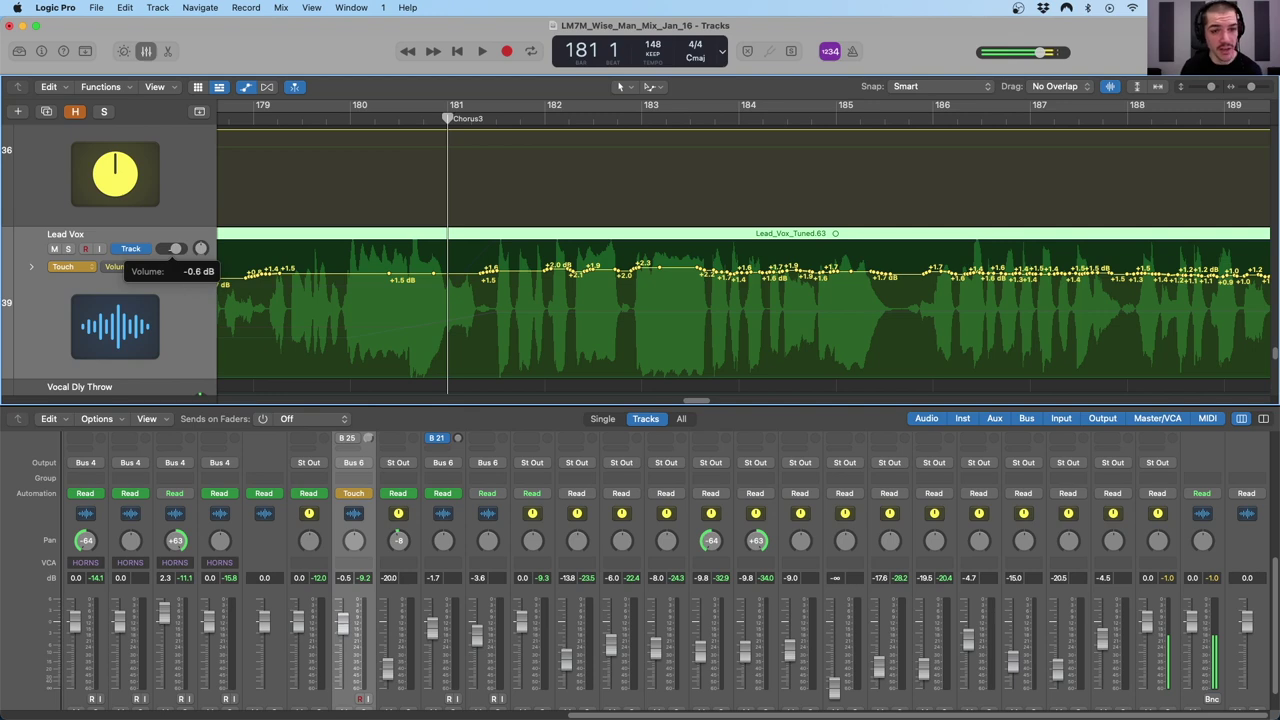
drag(176, 254, 176, 250)
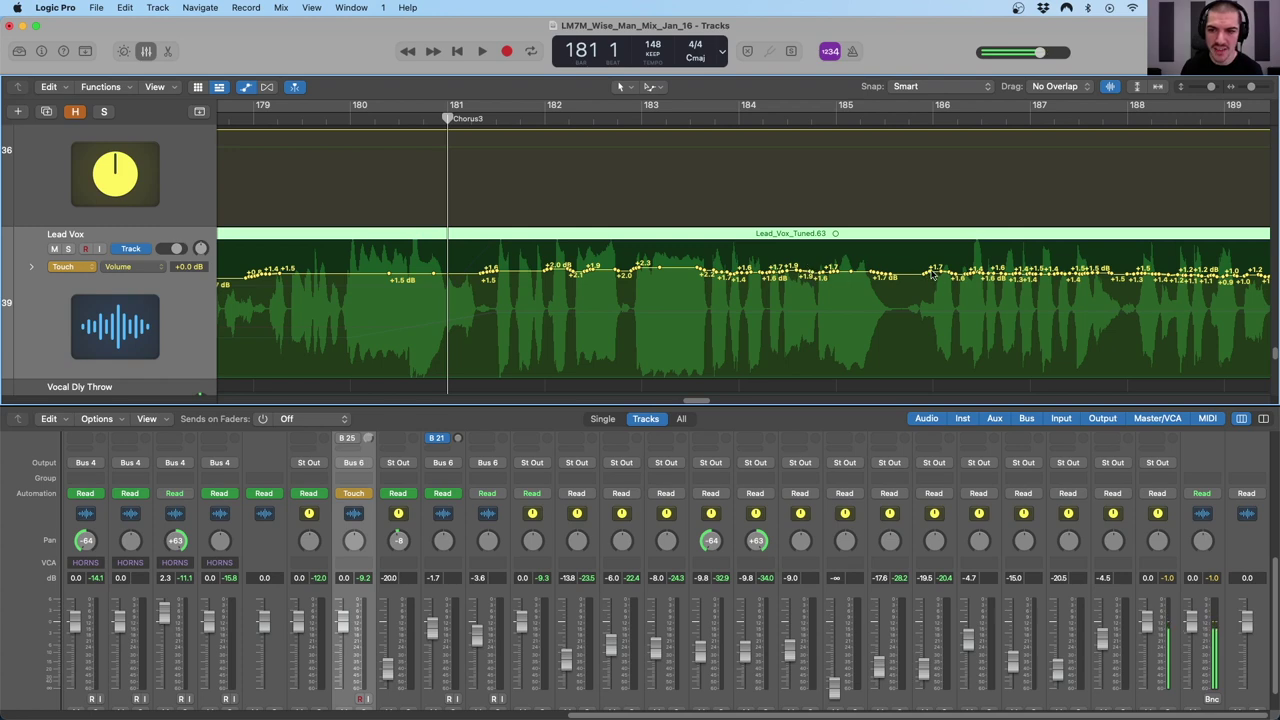
mouse_move(351, 613)
mouse_down()
mouse_move(343, 672)
mouse_move(343, 626)
mouse_up()
alt+click(343, 626)
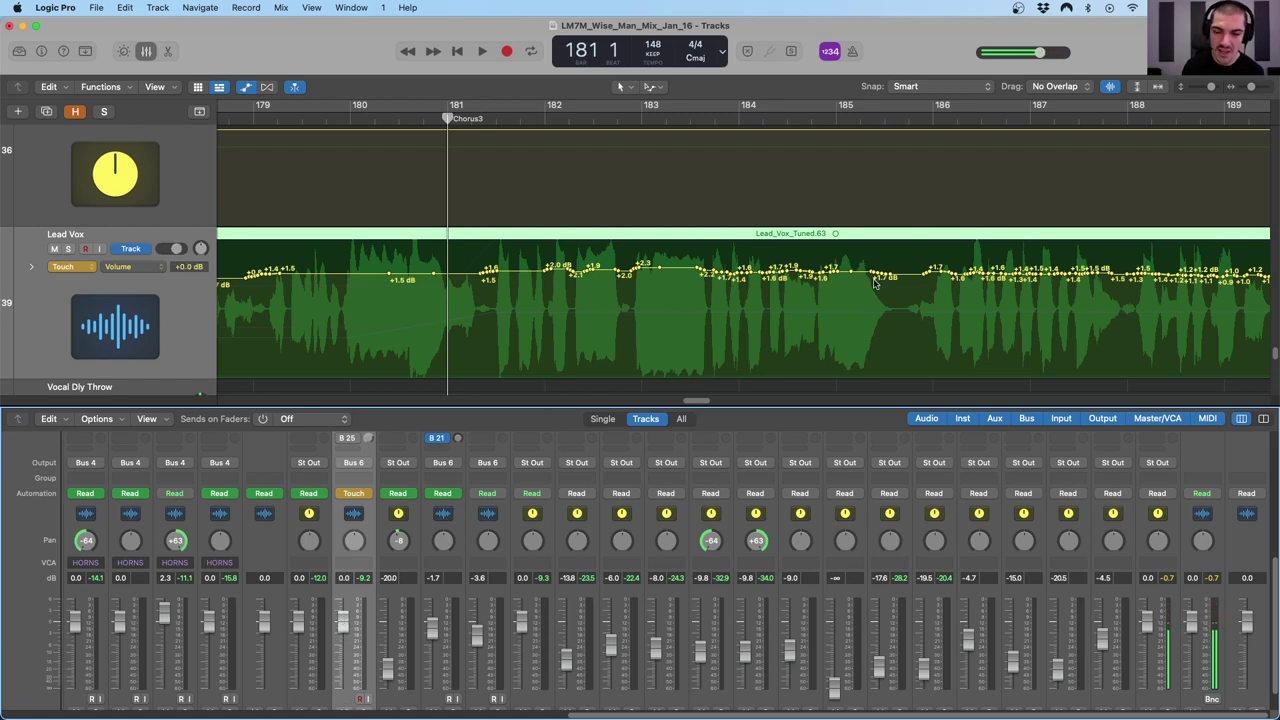
- Record a Touch-mode volume pass on Lead Vox from bar 181 to about bar 185, repeatedly pulling the fader down and releasing it
key(space)
drag(343, 626, 342, 712)
drag(343, 626, 343, 660)
key(space)
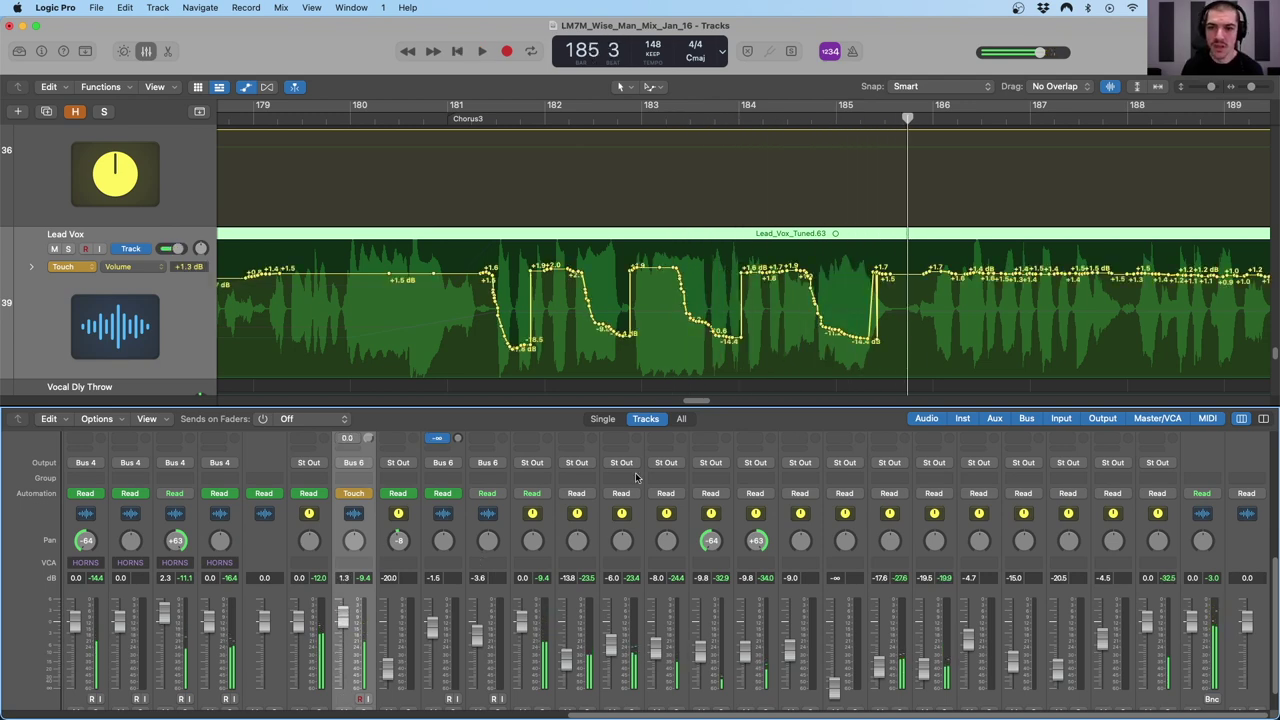
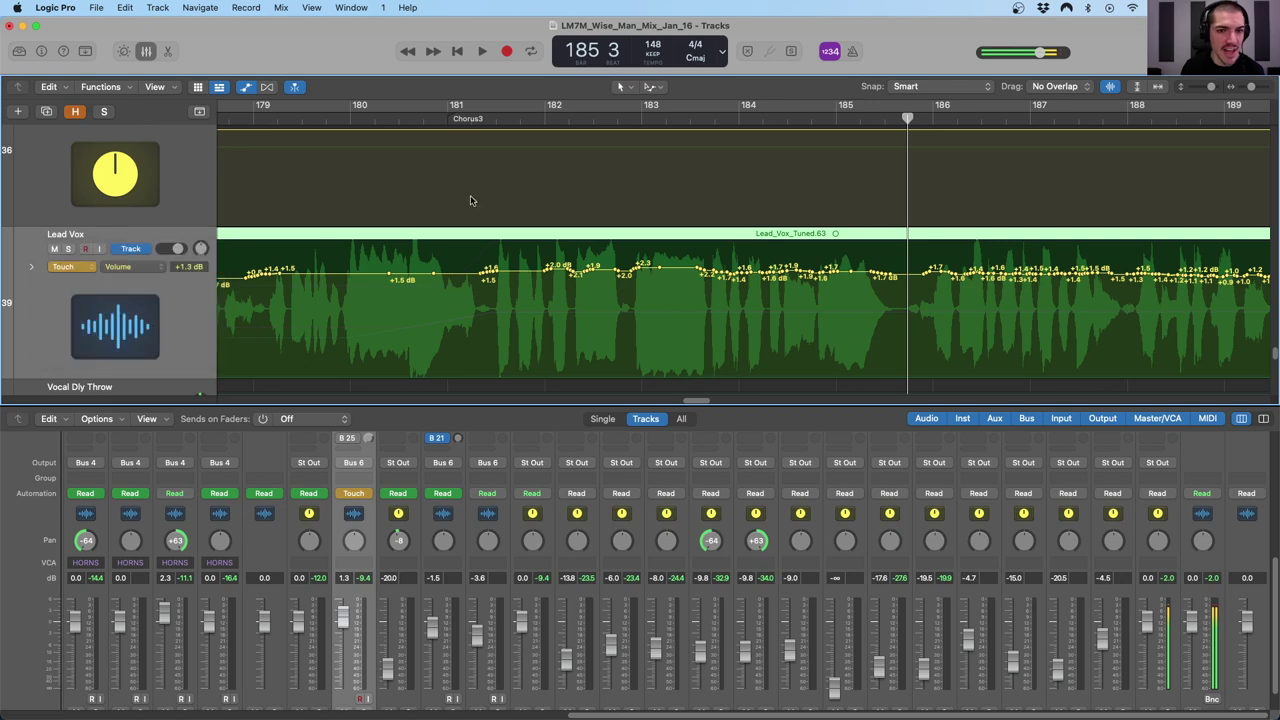
- Record a Latch-mode Lead Vox volume pass from bar 181 to about bar 187, holding levels such as -15.6, +3.1, -4.0 and -8.8 dB, and undo it
drag(490, 112, 448, 112)
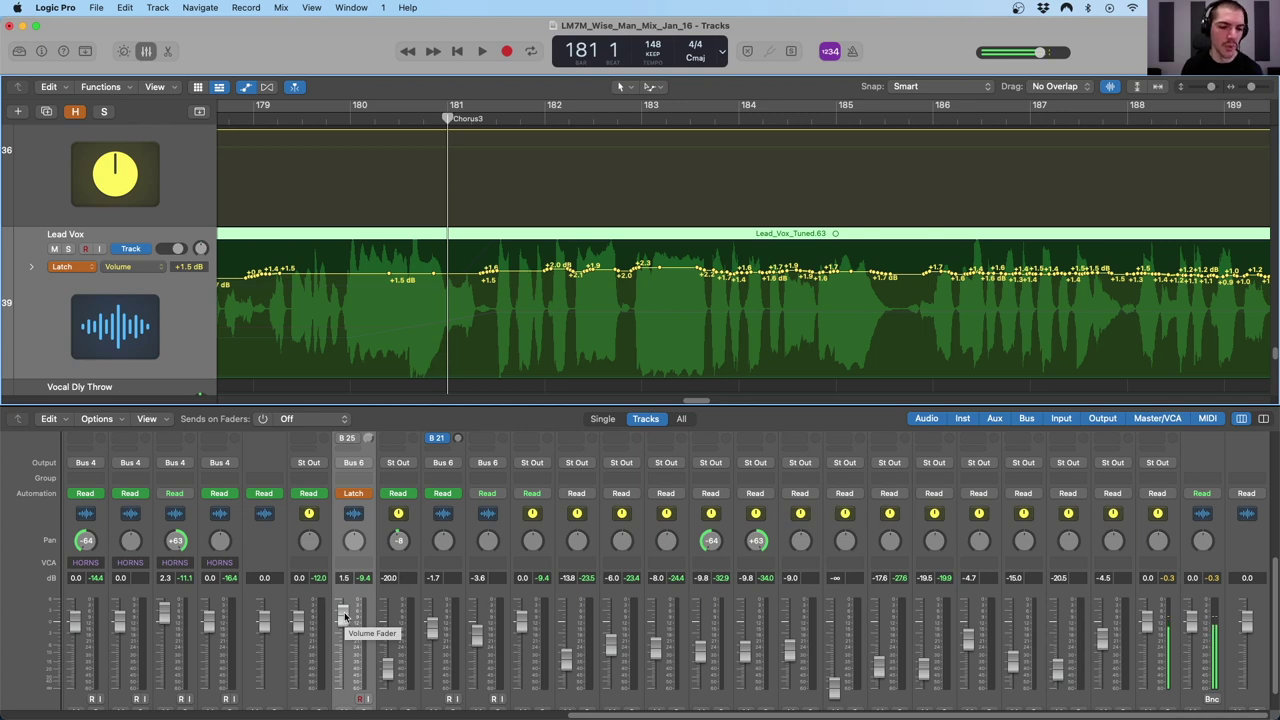
drag(344, 617, 344, 667)
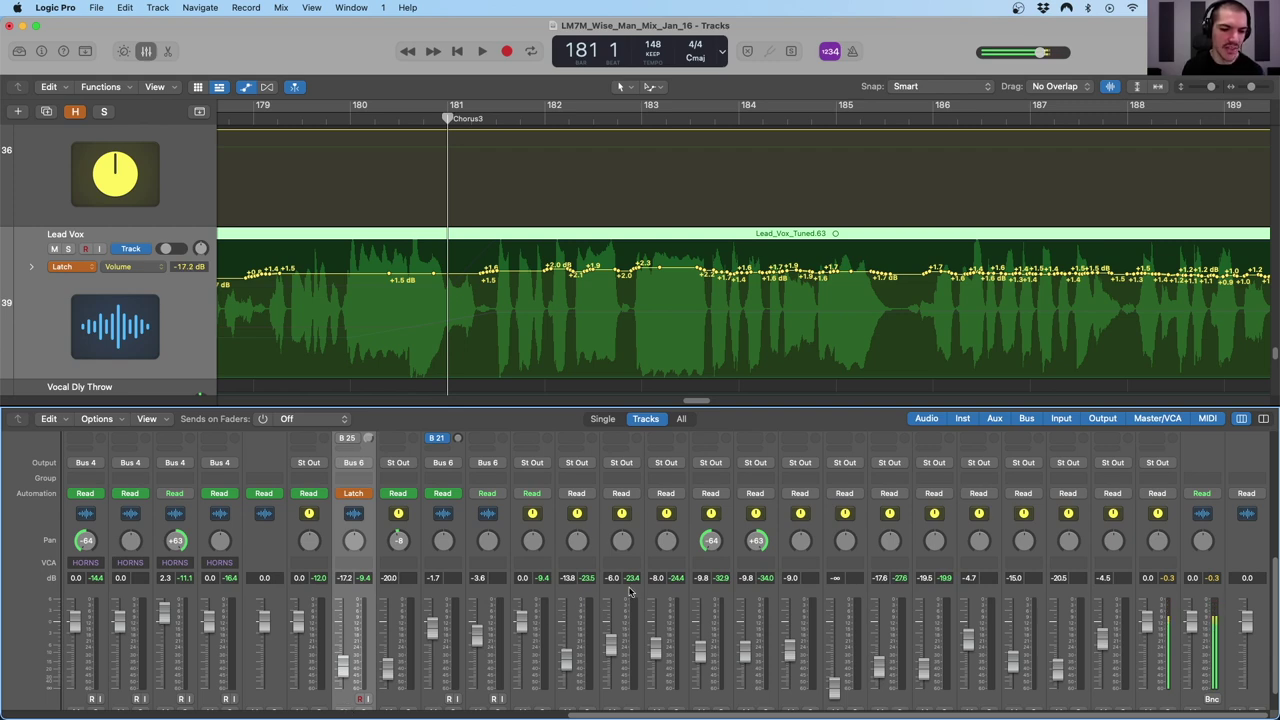
key(space)
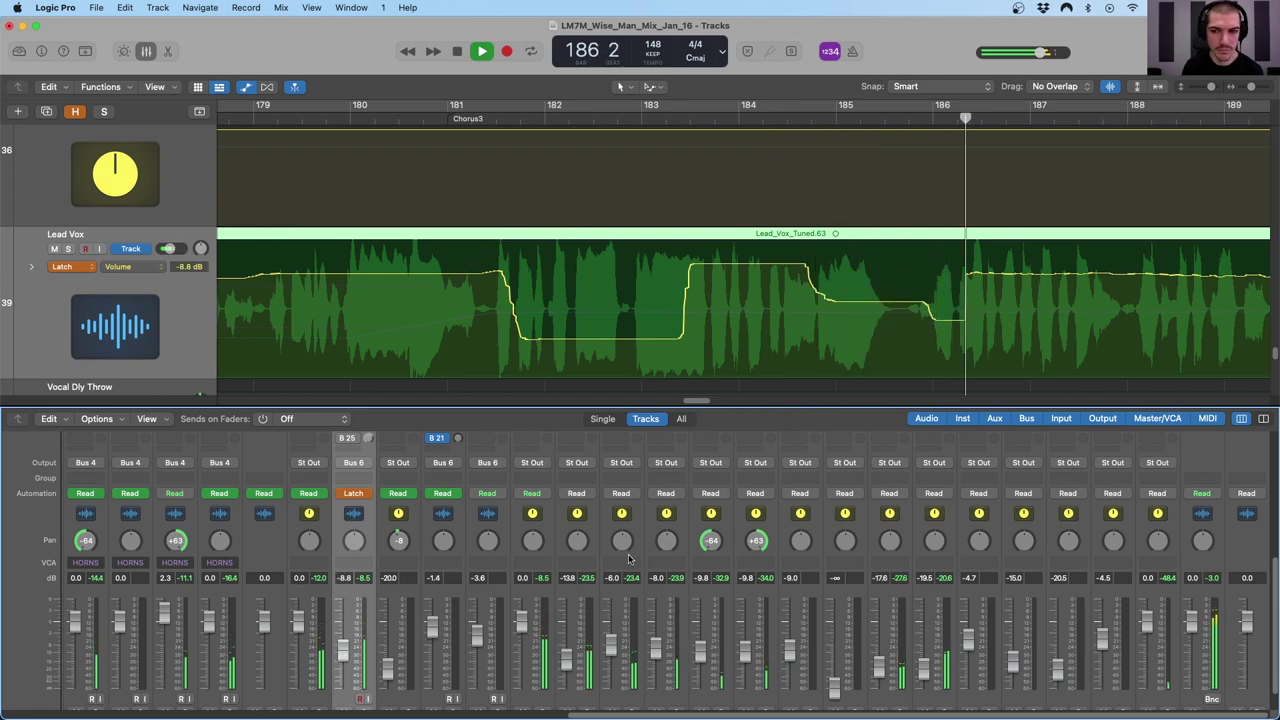
key(space)
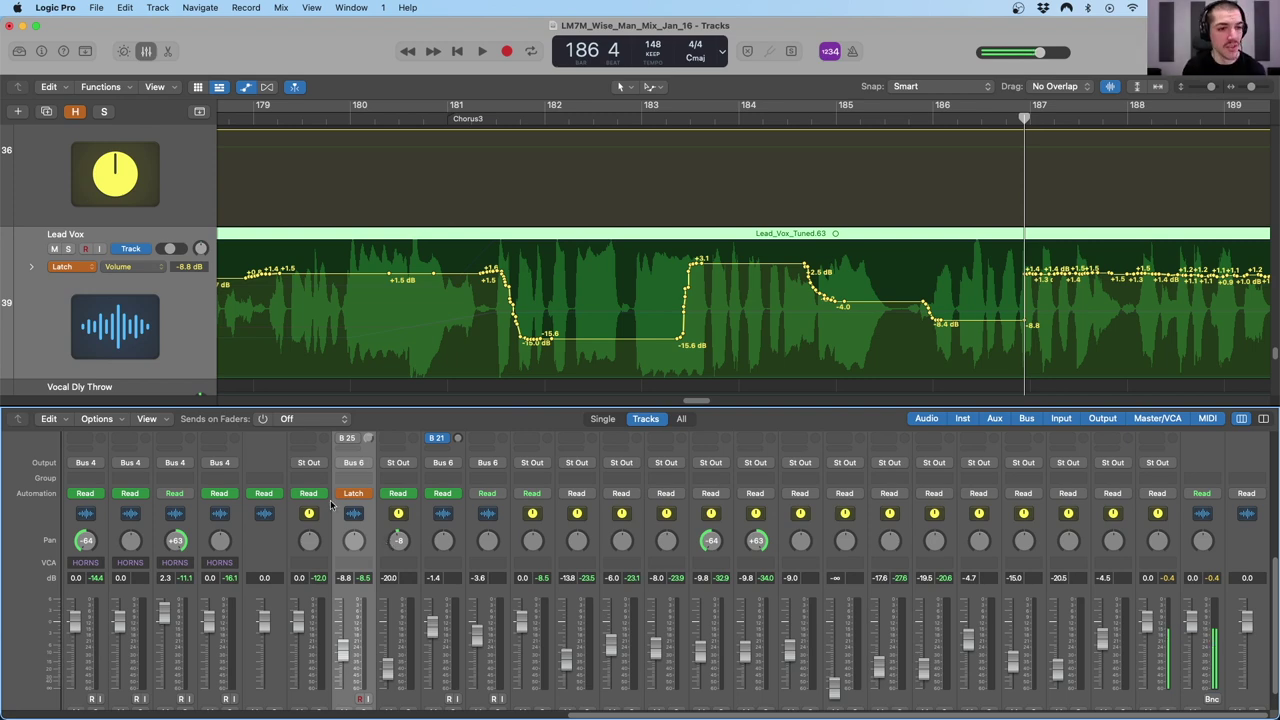
key(super+z)
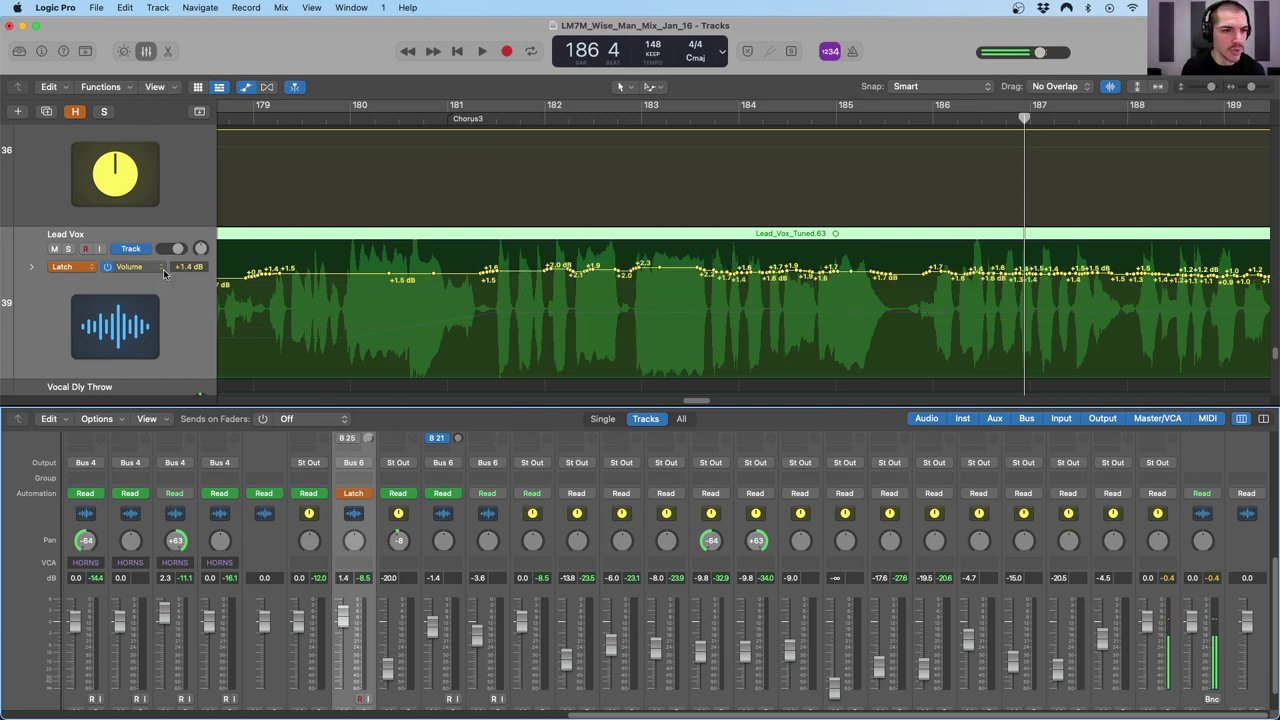
- Set the Lead Vox automation mode to Write, reading and acknowledging the warning about erasing parameters
click(67, 271)
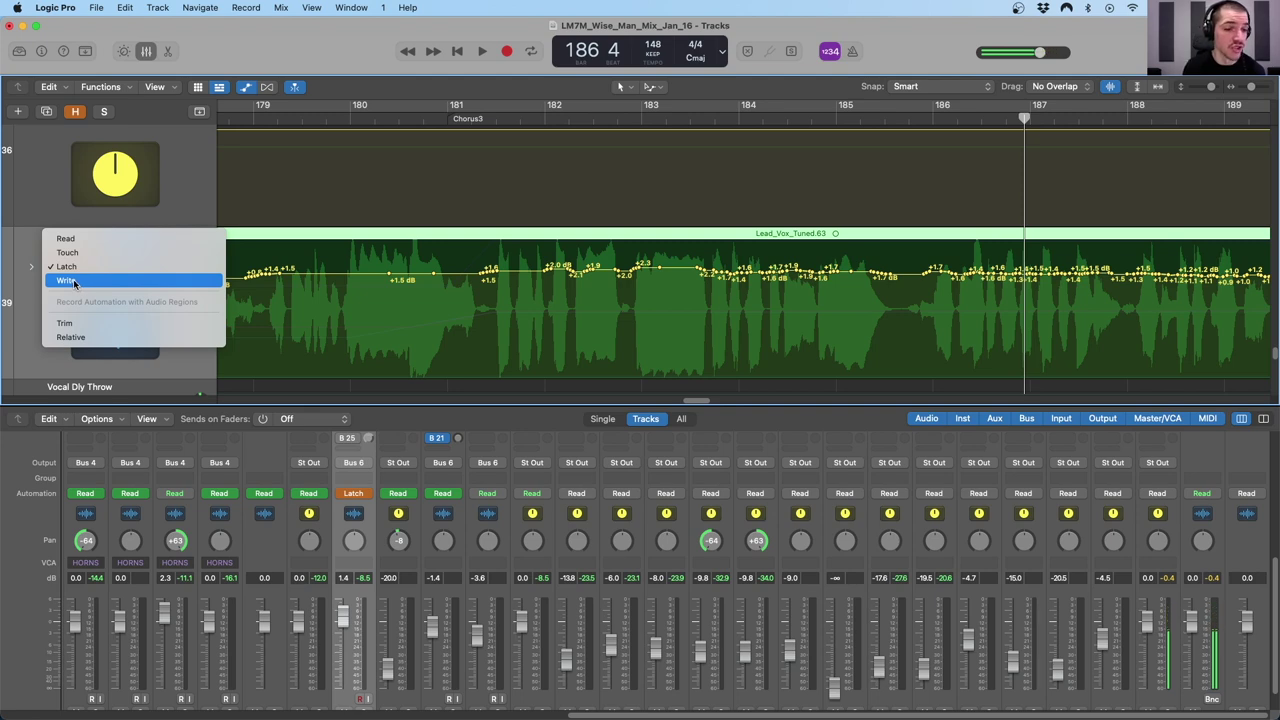
click(73, 281)
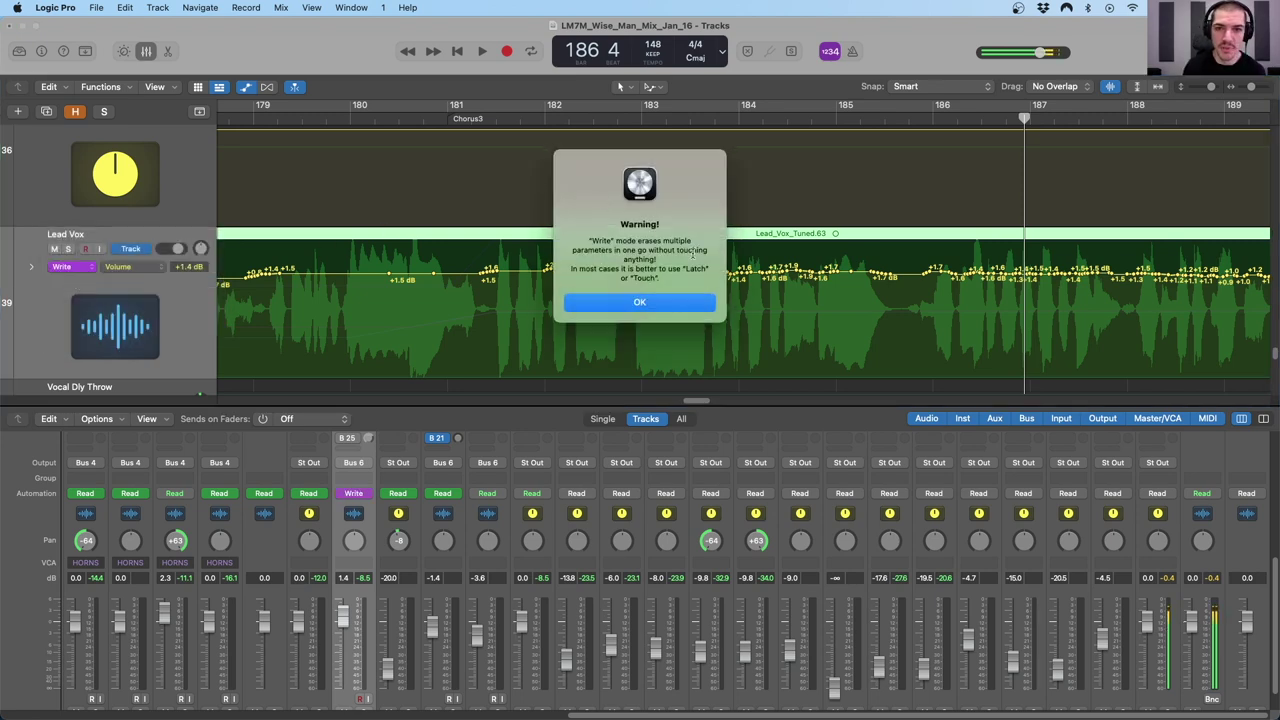
drag(592, 240, 678, 275)
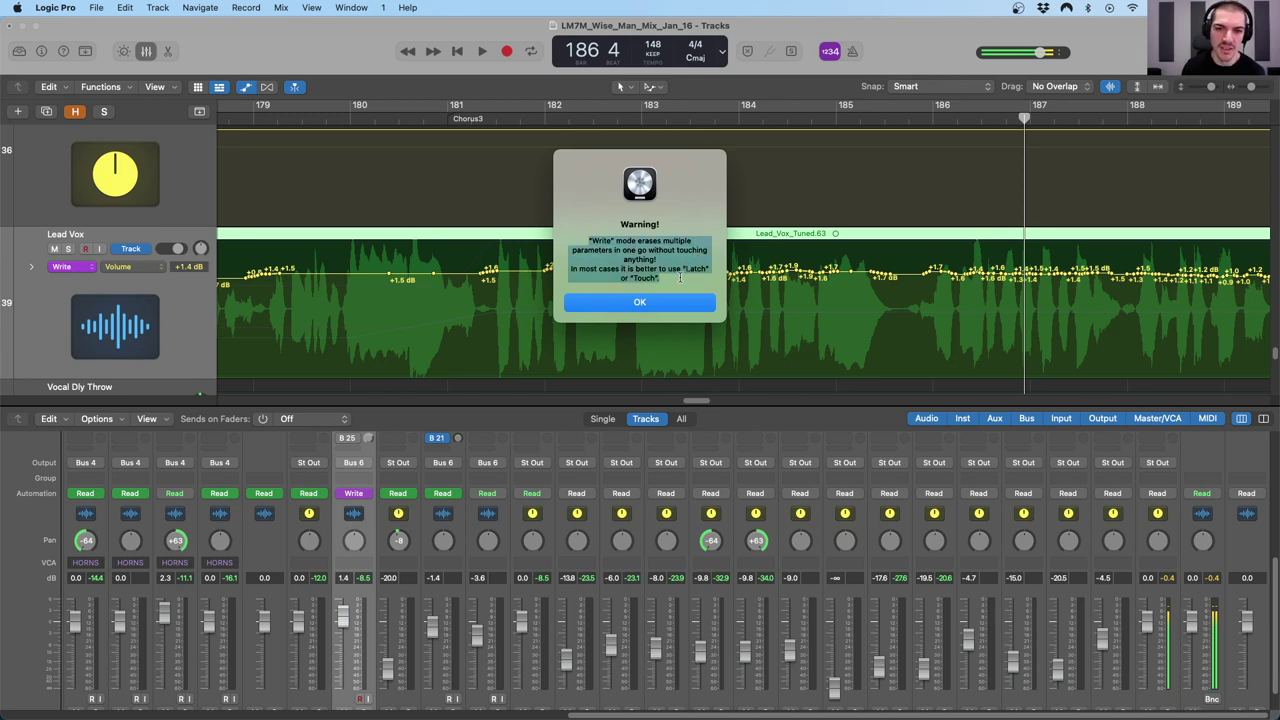
click(640, 303)
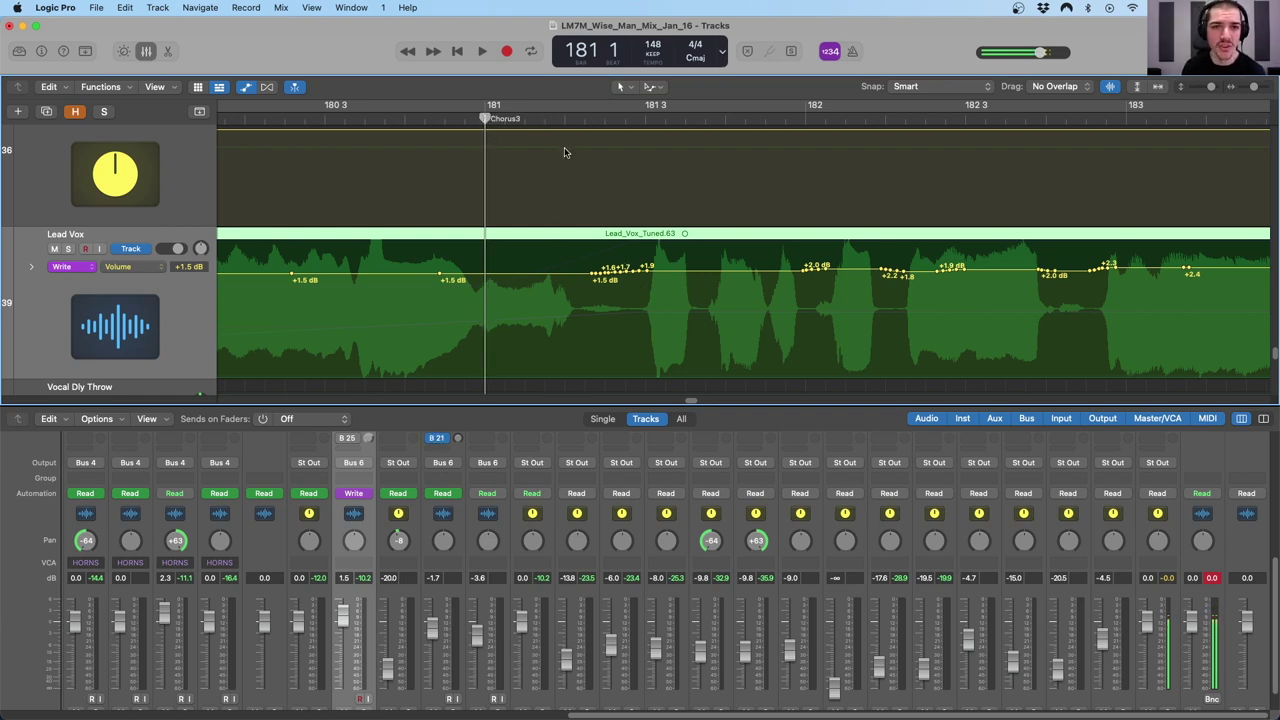
- Record a Write-mode pass on Lead Vox from bar 181 to about bar 184 with the volume fader left untouched at +1.5 dB
key(super+Left)
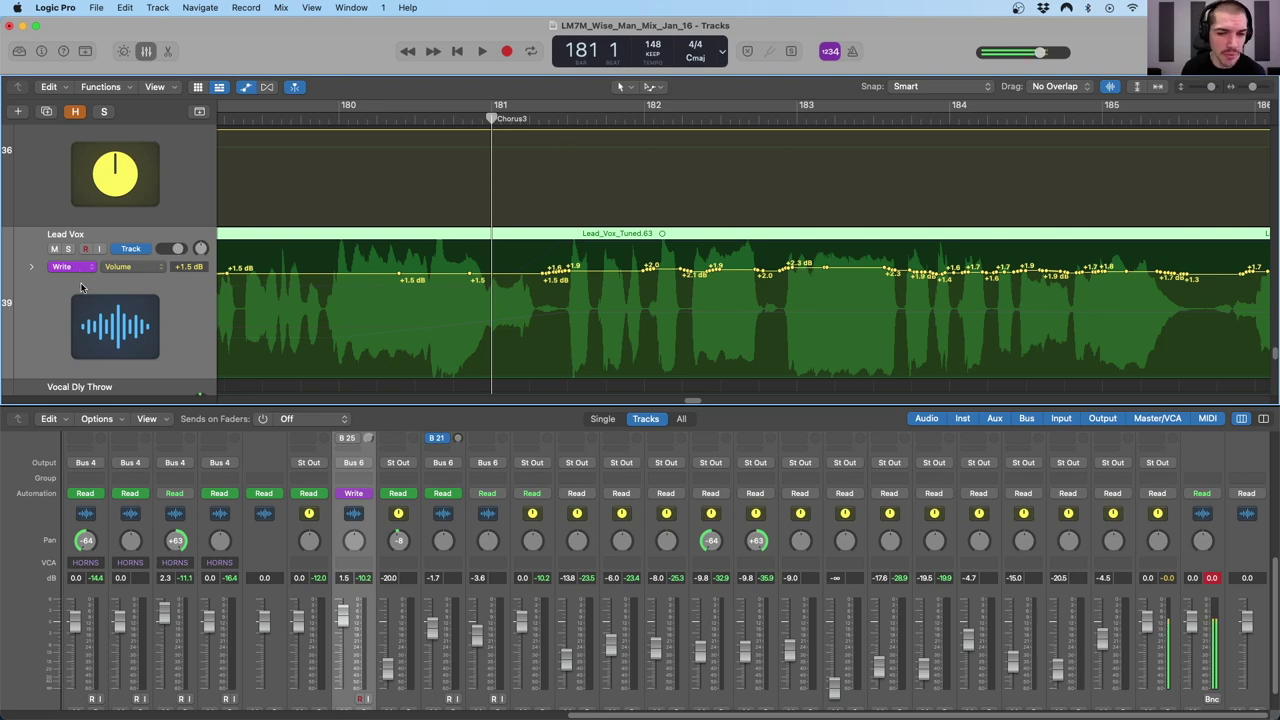
key(space)
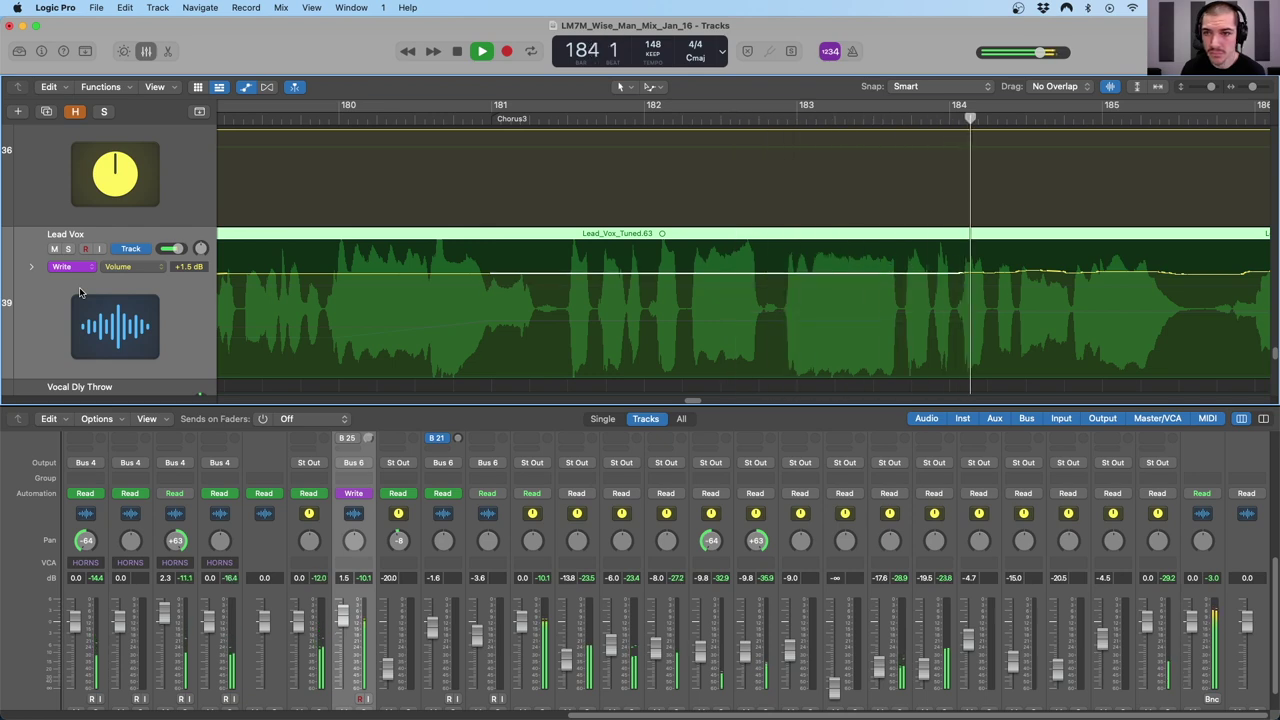
key(space)
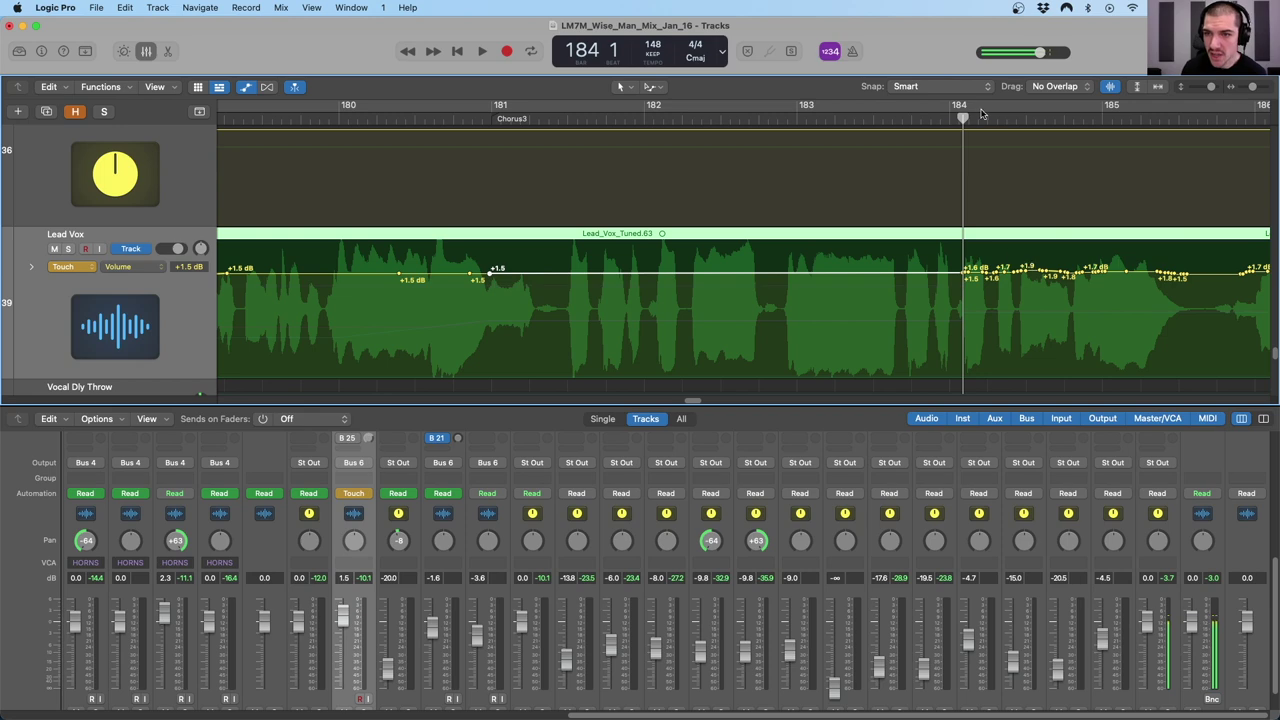
- Examine the Lead Vox volume automation closely around bar 184, where the written line meets the existing points
drag(981, 119, 987, 119)
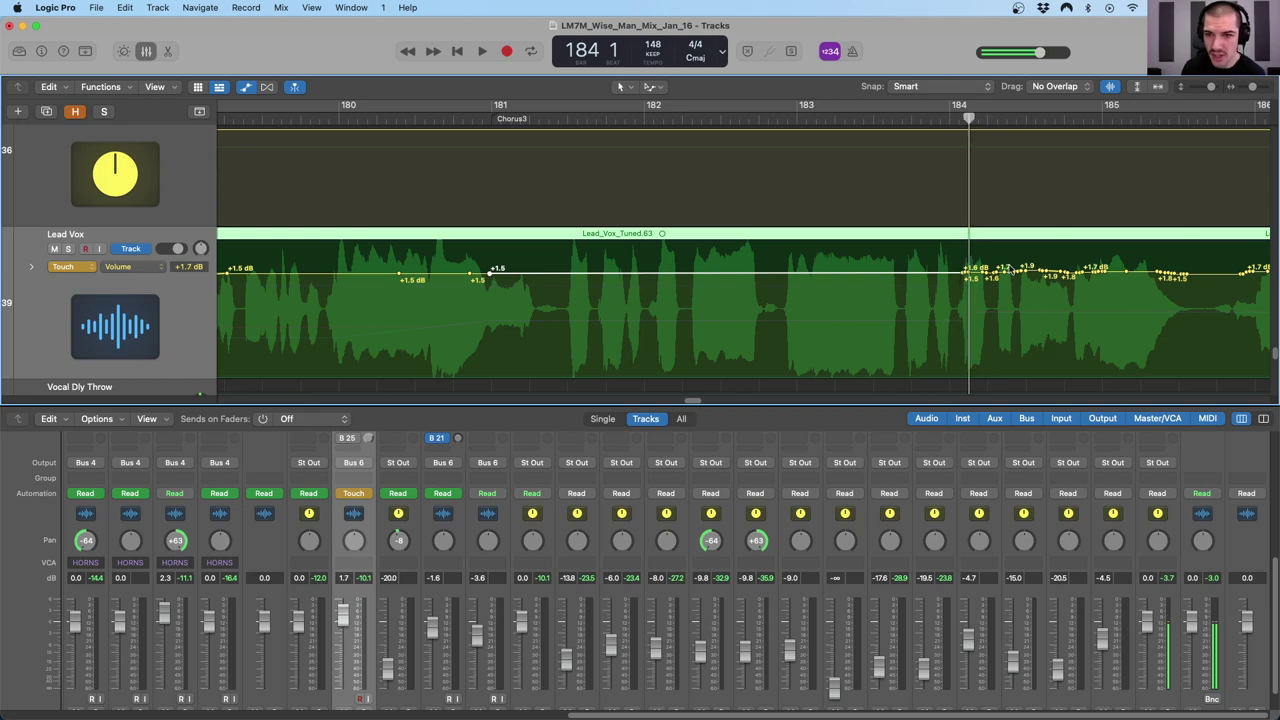
key(super+Right)
key(super+Right)
key(super+Right)
key(super+Right)
key(super+Right)
key(super+Right)
key(super+Right)
key(super+Right)
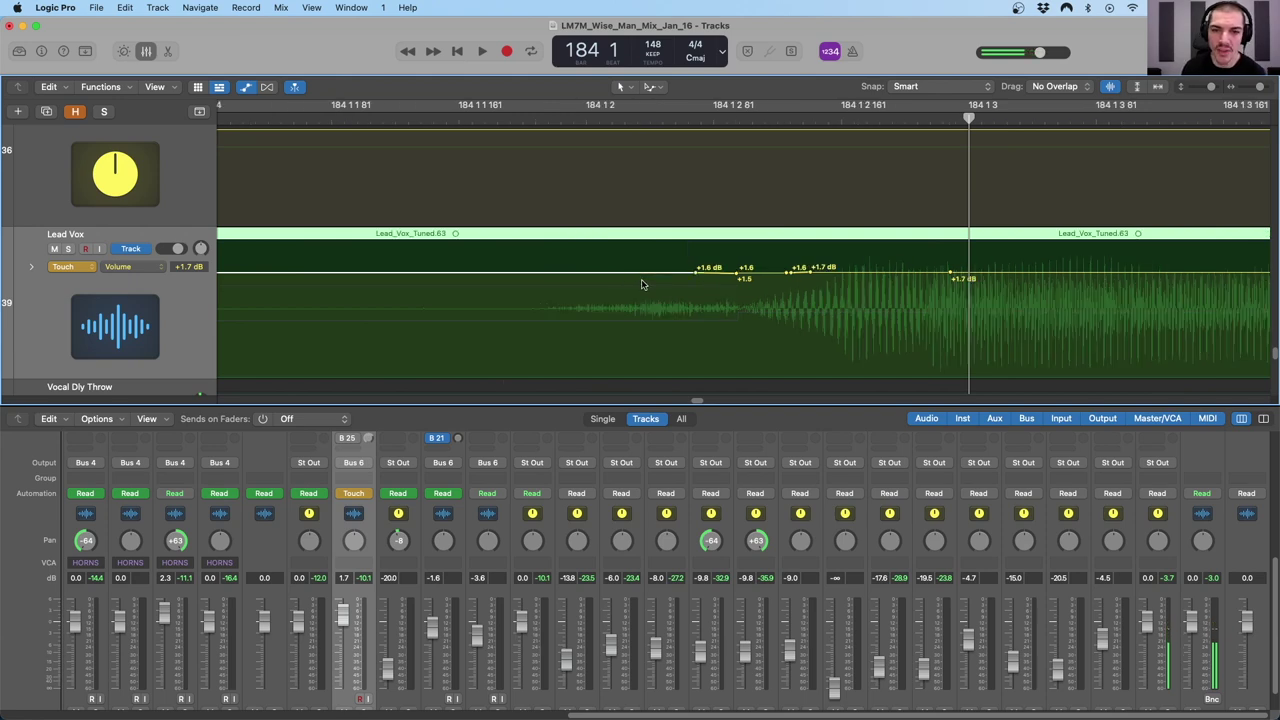
key(super+Left)
key(super+Left)
key(super+Left)
key(super+Left)
key(super+Left)
key(super+Left)
key(super+Left)
key(super+Left)
key(super+Left)
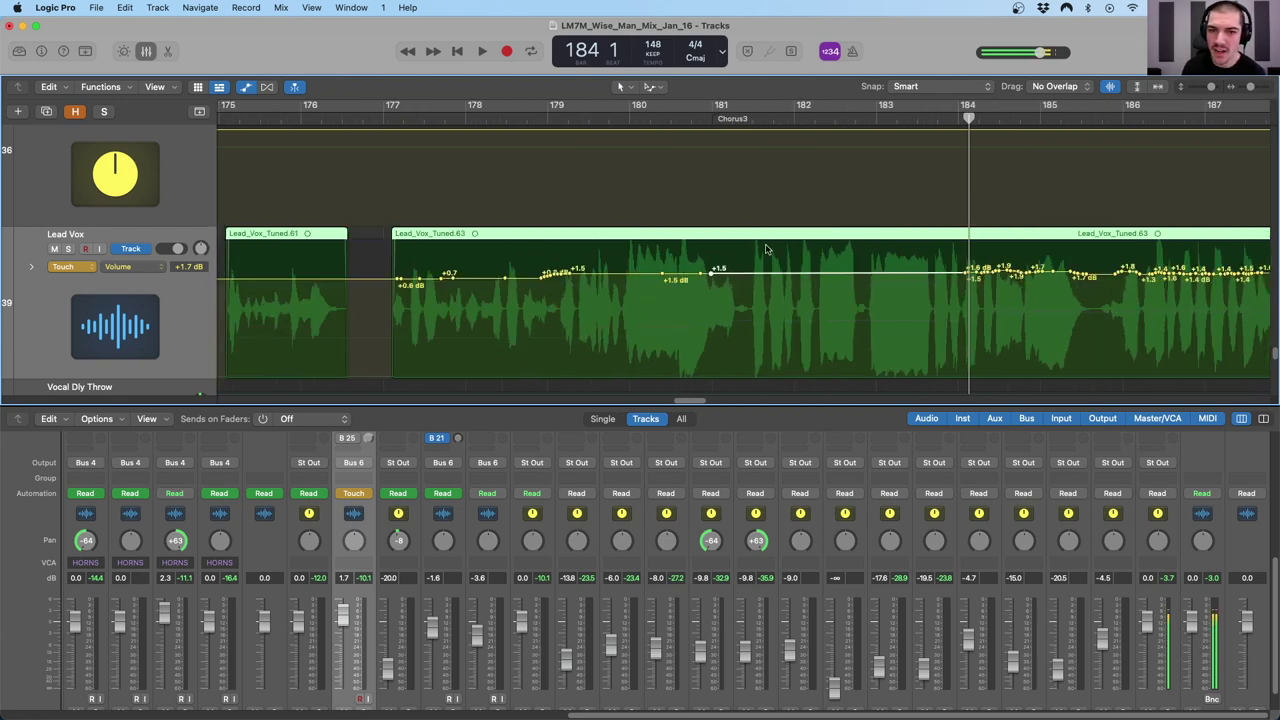
- Set Lead Vox to Write mode and record a volume pass from bar 181 to about bar 185, riding the fader up and down with the vocal
mouse_move(718, 119)
mouse_down()
mouse_move(944, 119)
mouse_move(716, 120)
mouse_up()
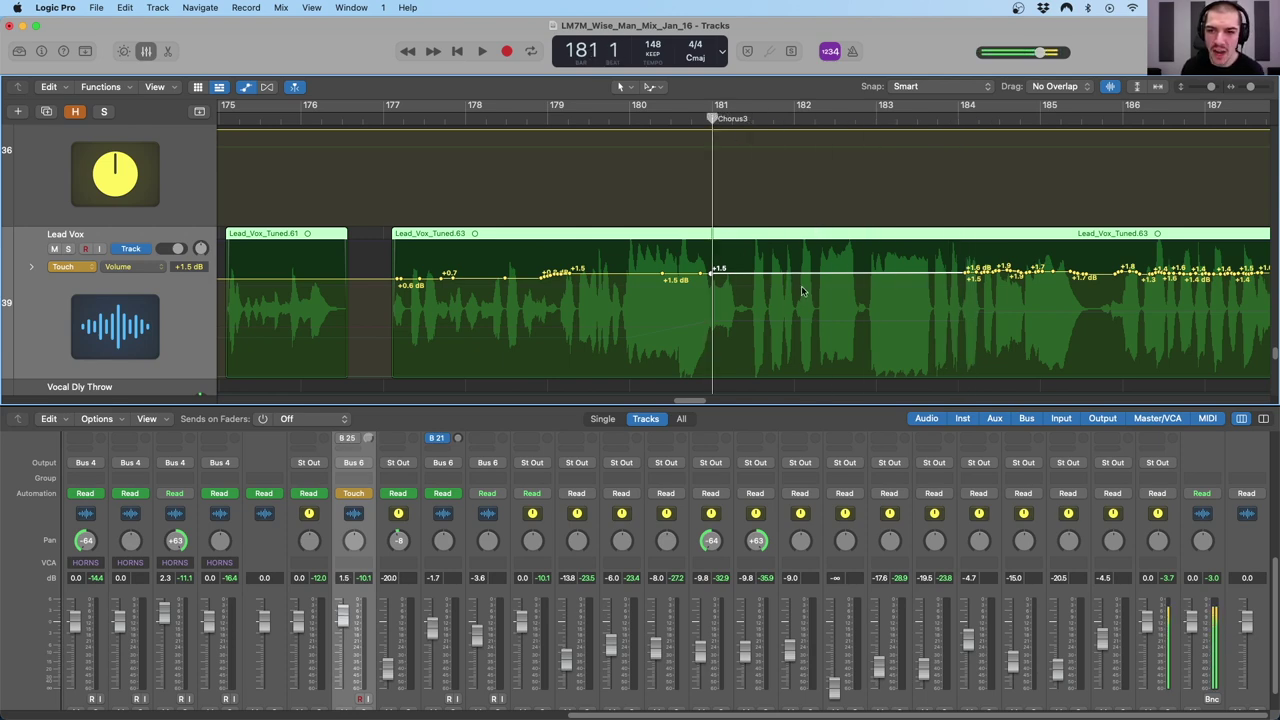
click(63, 266)
click(99, 290)
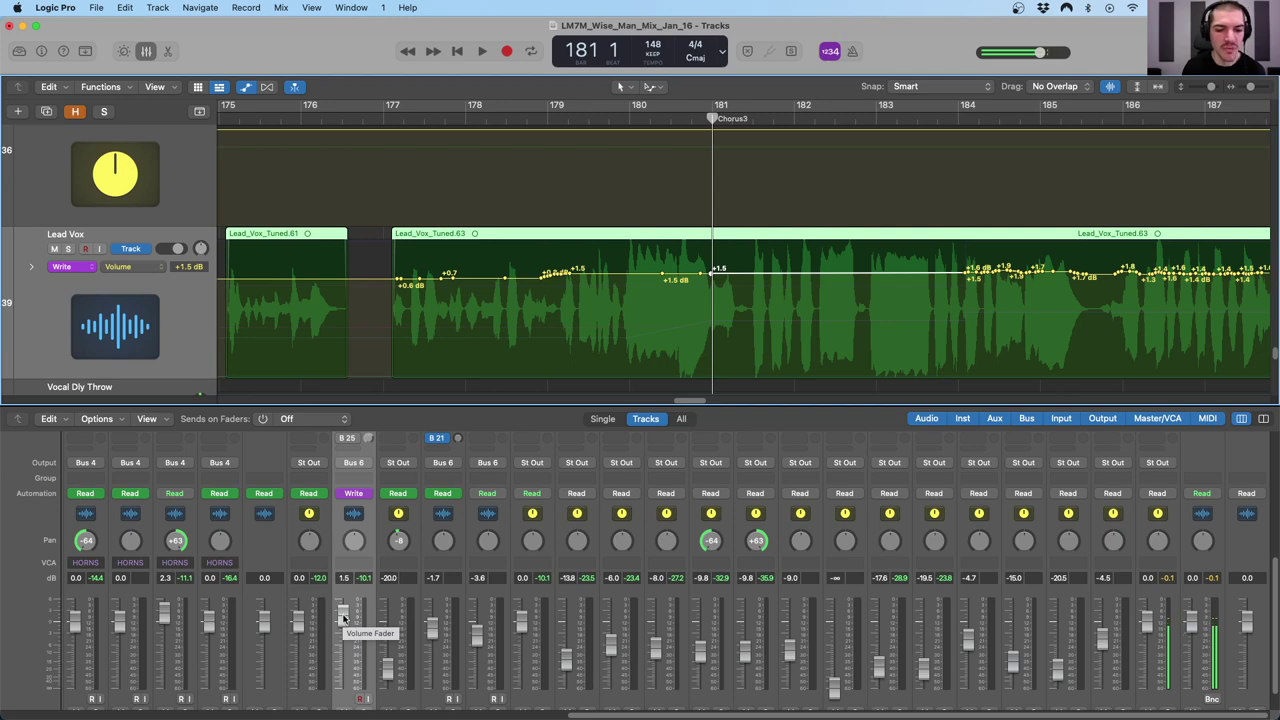
key(space)
mouse_move(343, 618)
mouse_down()
mouse_move(343, 600)
mouse_move(343, 614)
mouse_up()
key(space)
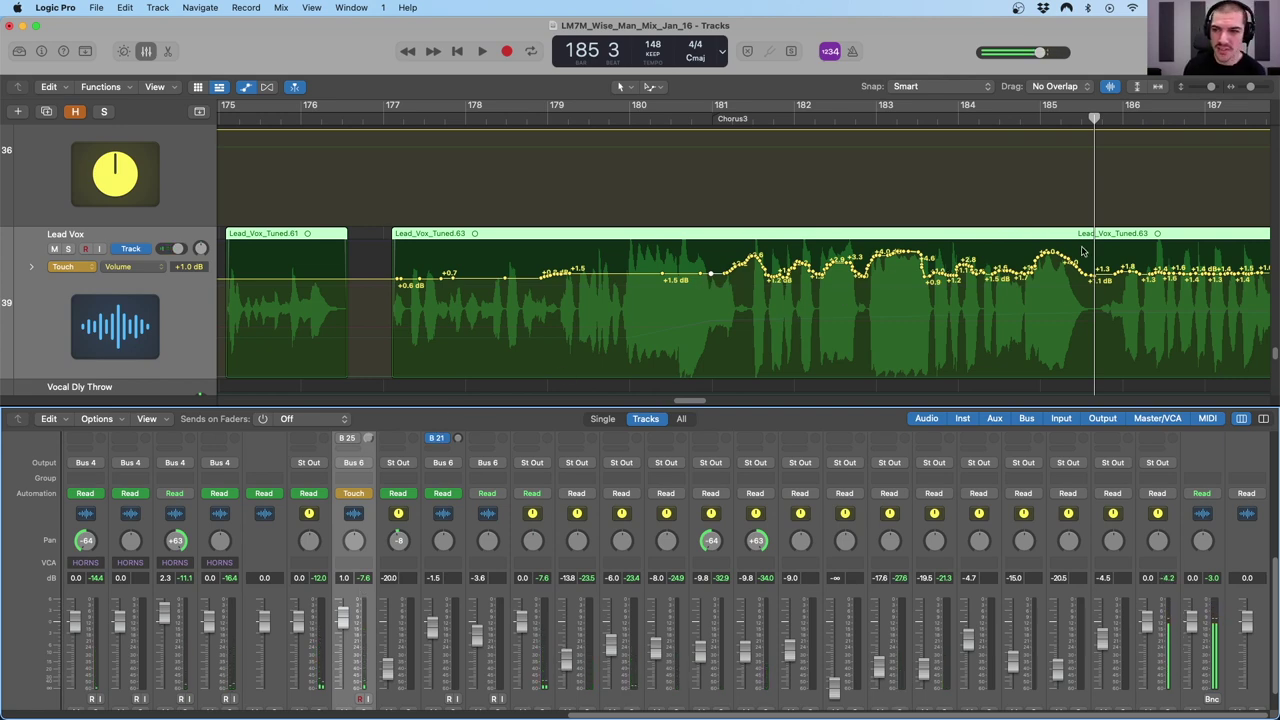
- Set Lead Vox to Write mode and record a pass from bar 181 to about bar 185 without moving the volume fader
click(70, 267)
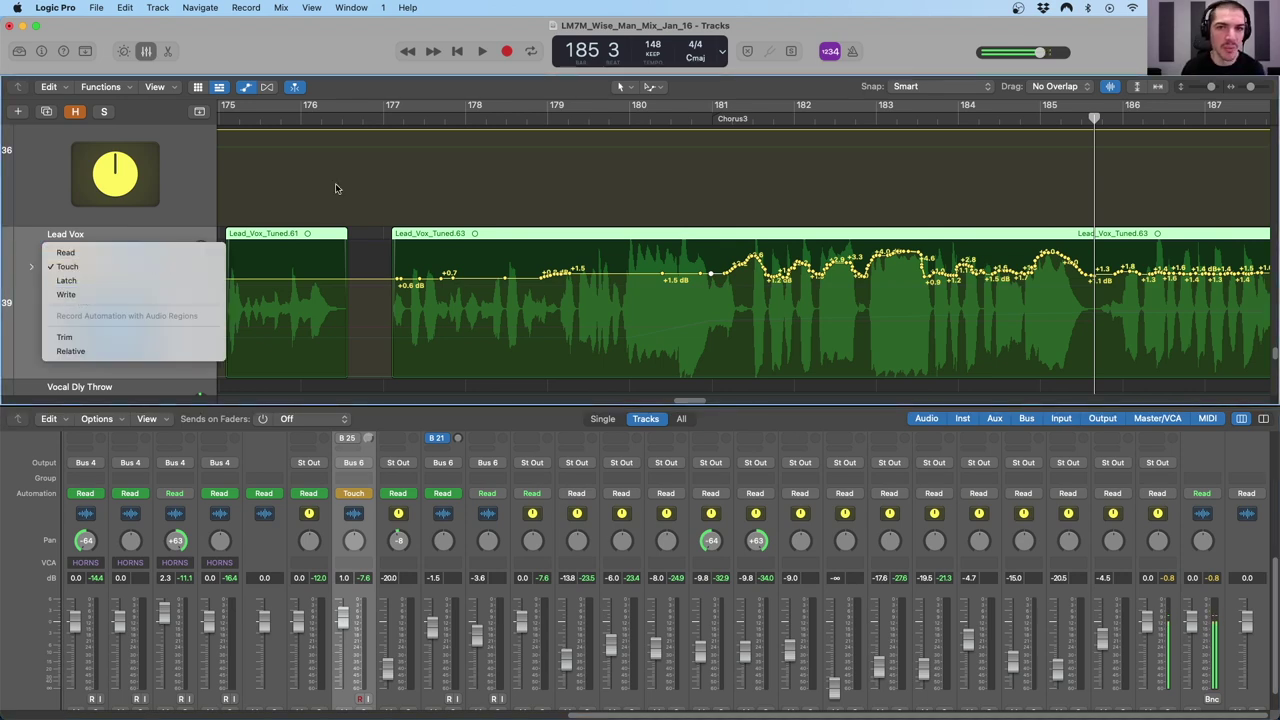
click(95, 294)
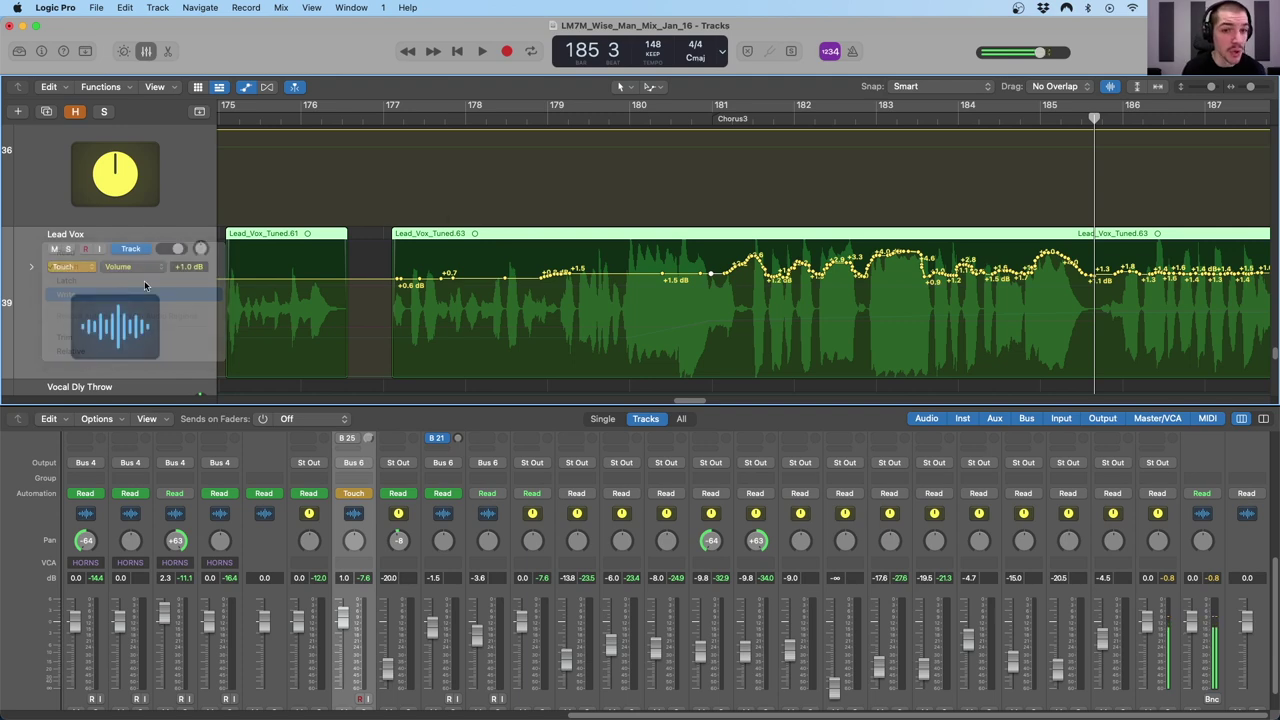
click(700, 114)
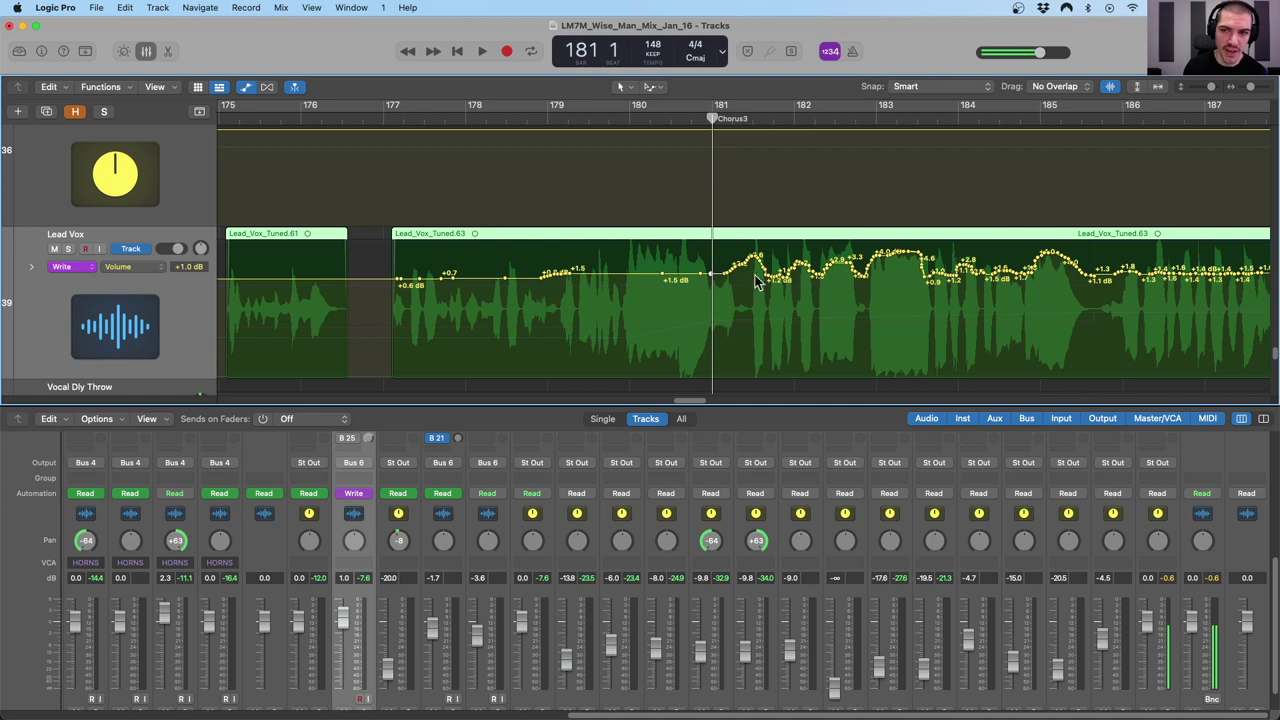
key(space)
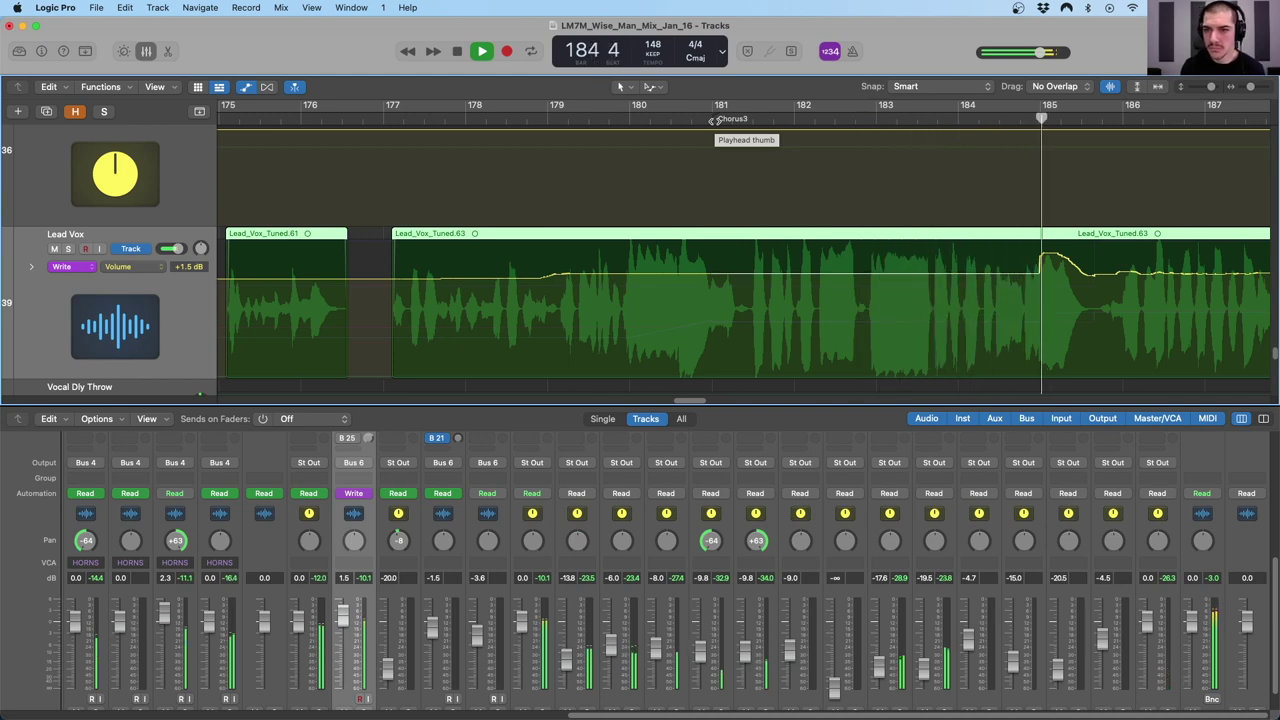
key(space)
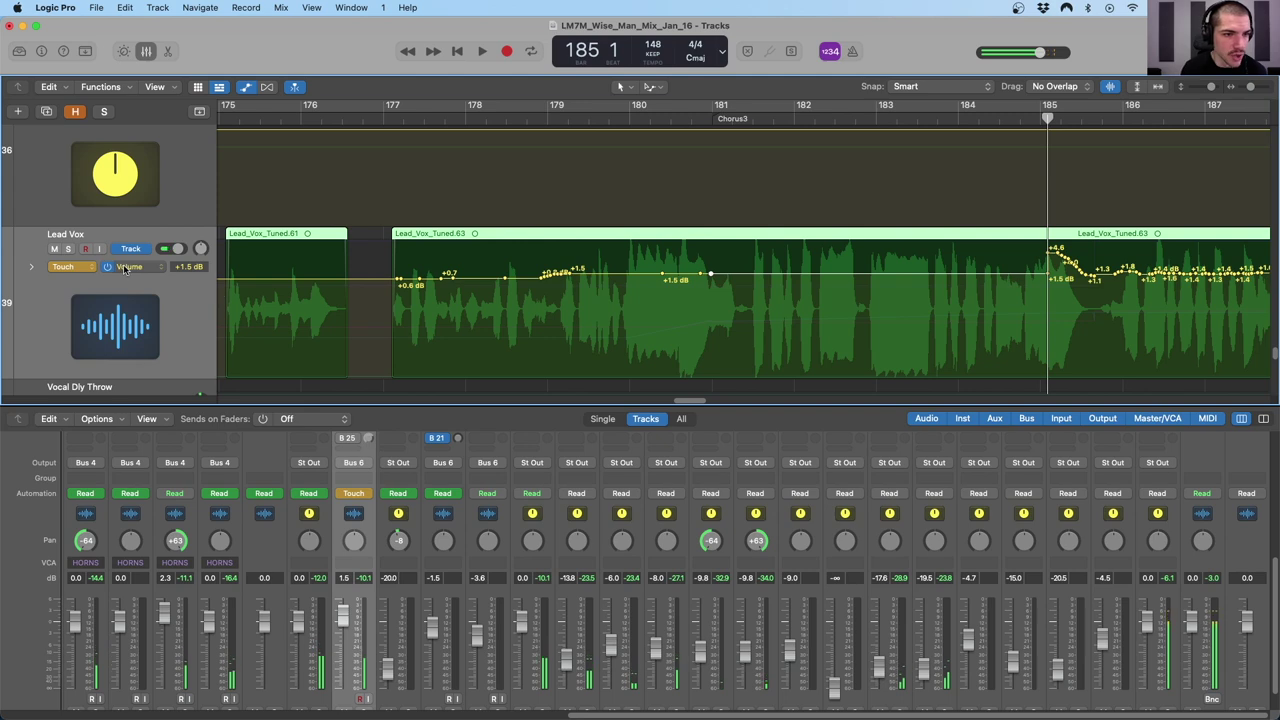
- Display the Lead Vox automation for Send 1 → St Dly and then Send 3 → Vox Verb to inspect the Write pass's effect
click(135, 266)
click(145, 277)
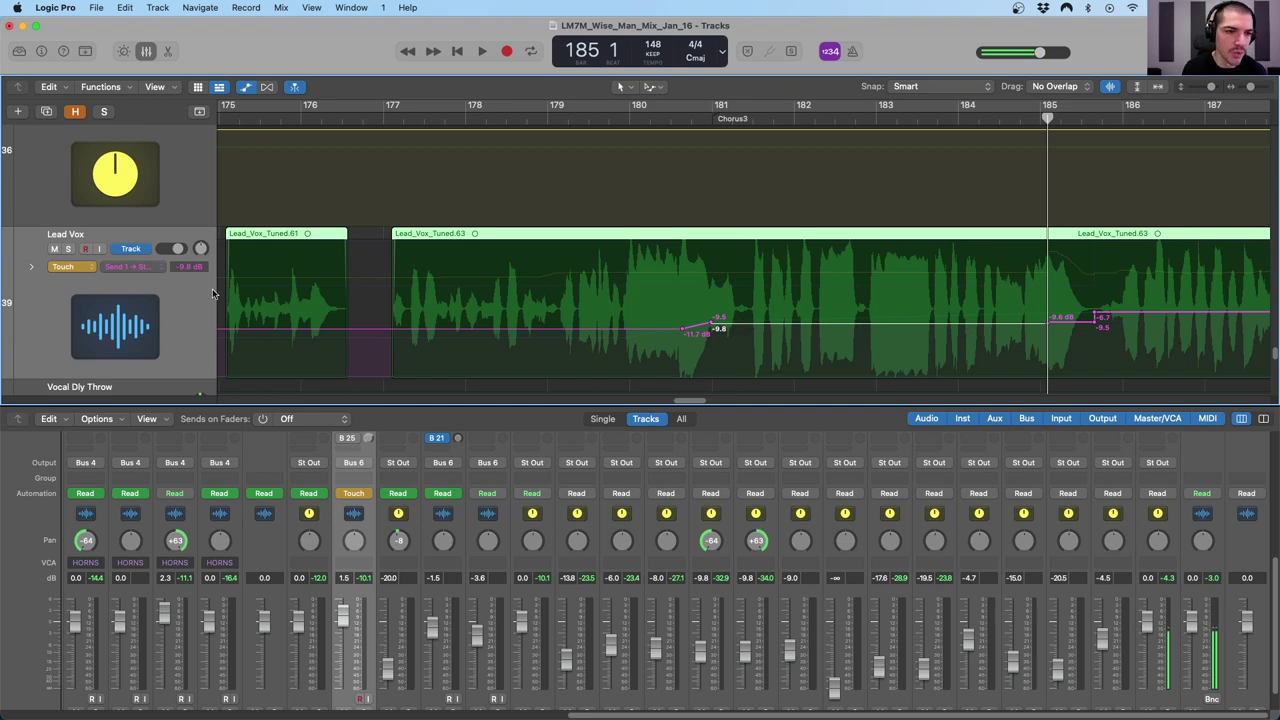
click(155, 266)
click(165, 292)
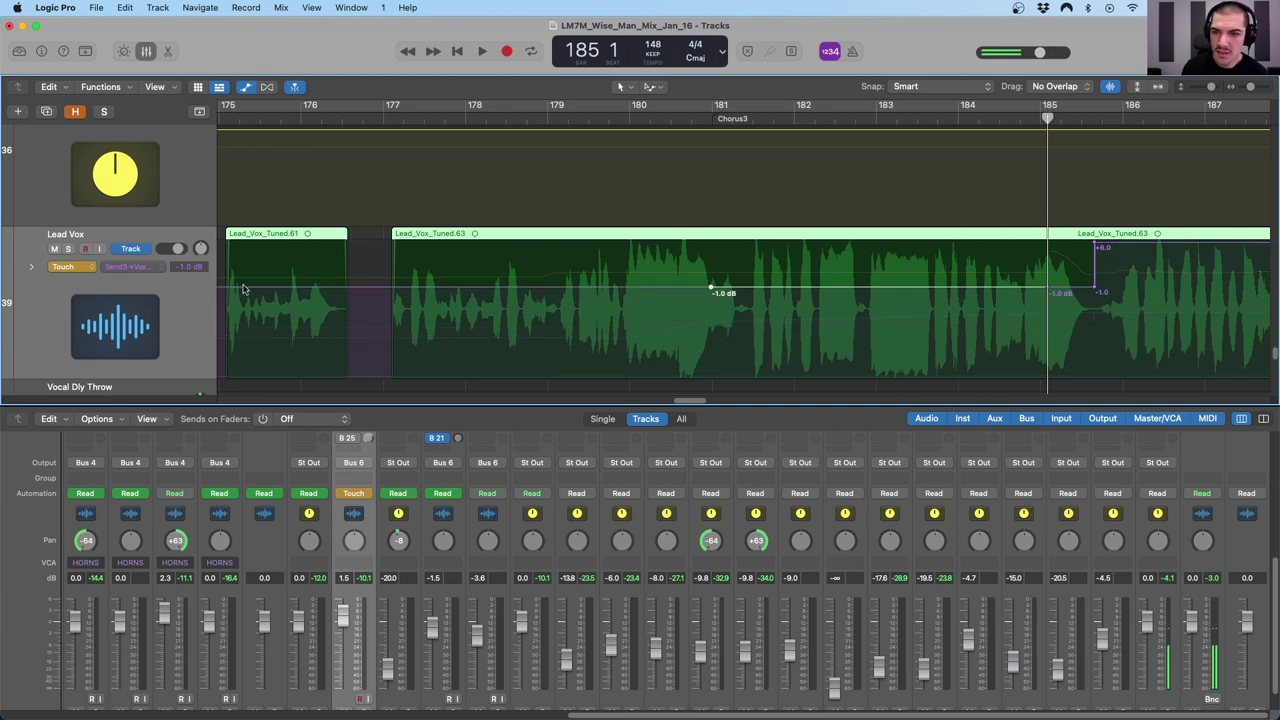
- Set Lead Vox to Write mode again and record over its Send 3 → Vox Verb automation from about bar 185 to bar 189
scroll(978, 275, right, 5)
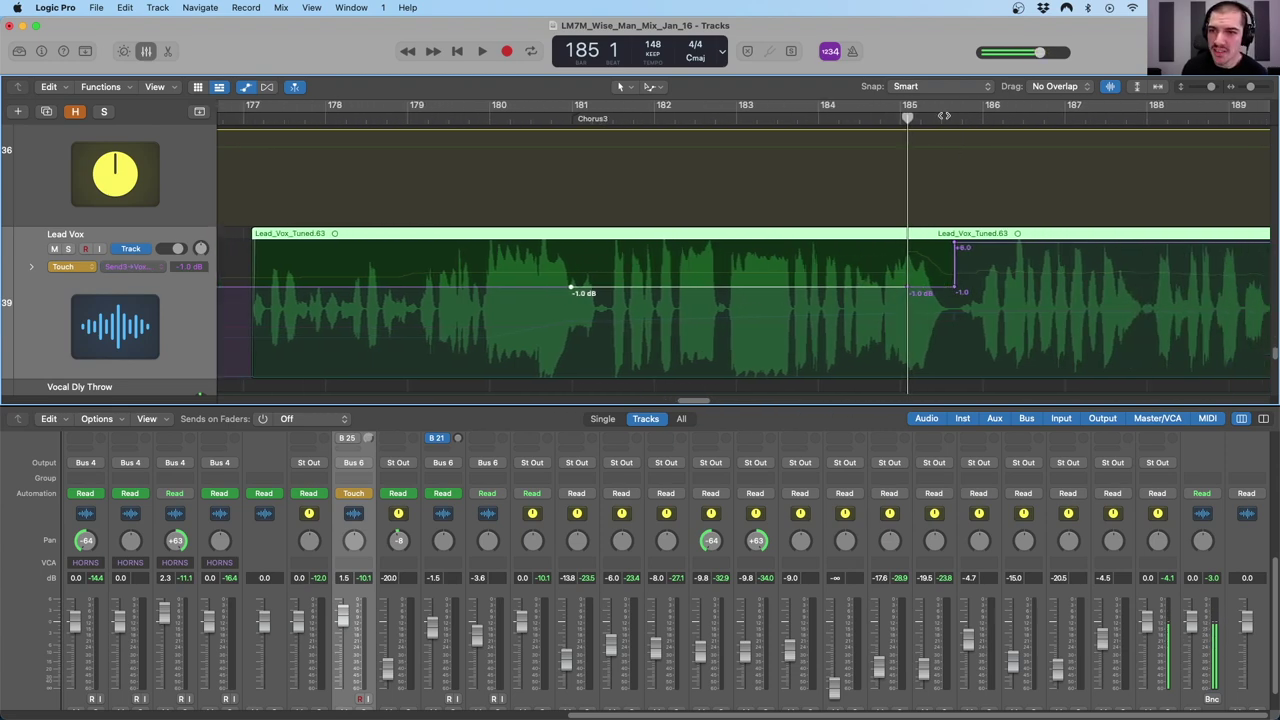
scroll(829, 206, right, 12)
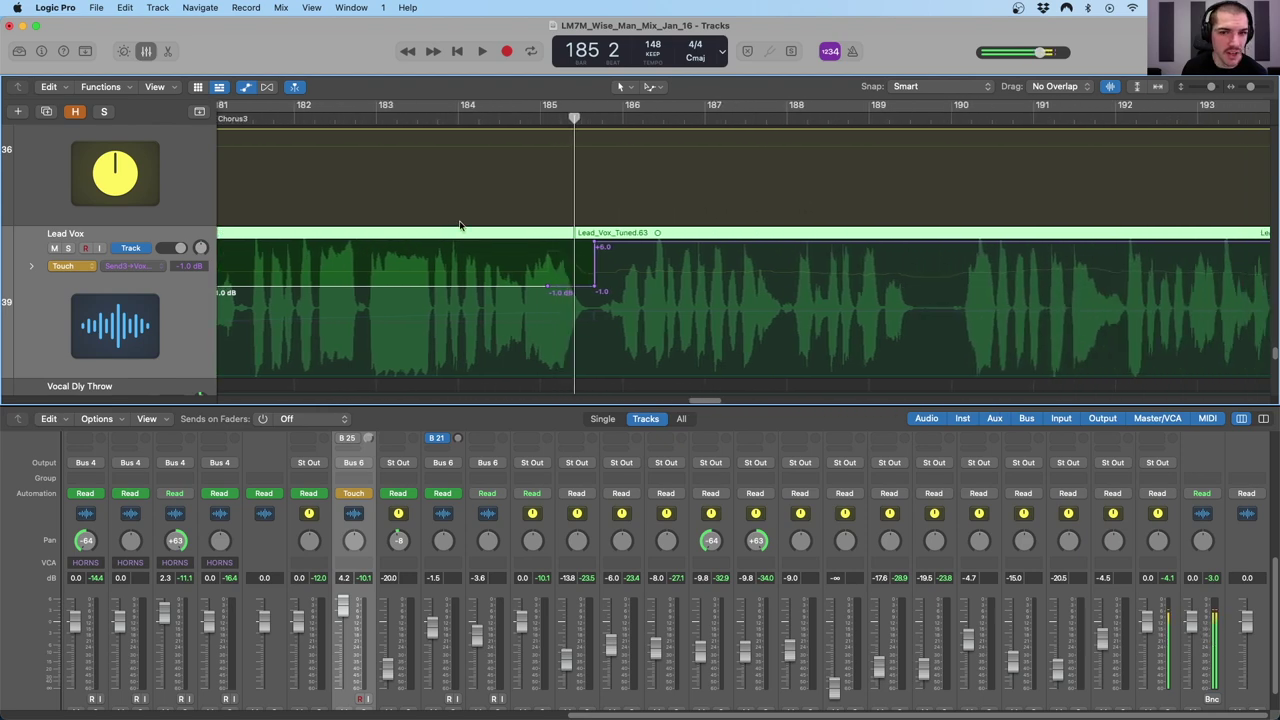
click(66, 265)
click(82, 294)
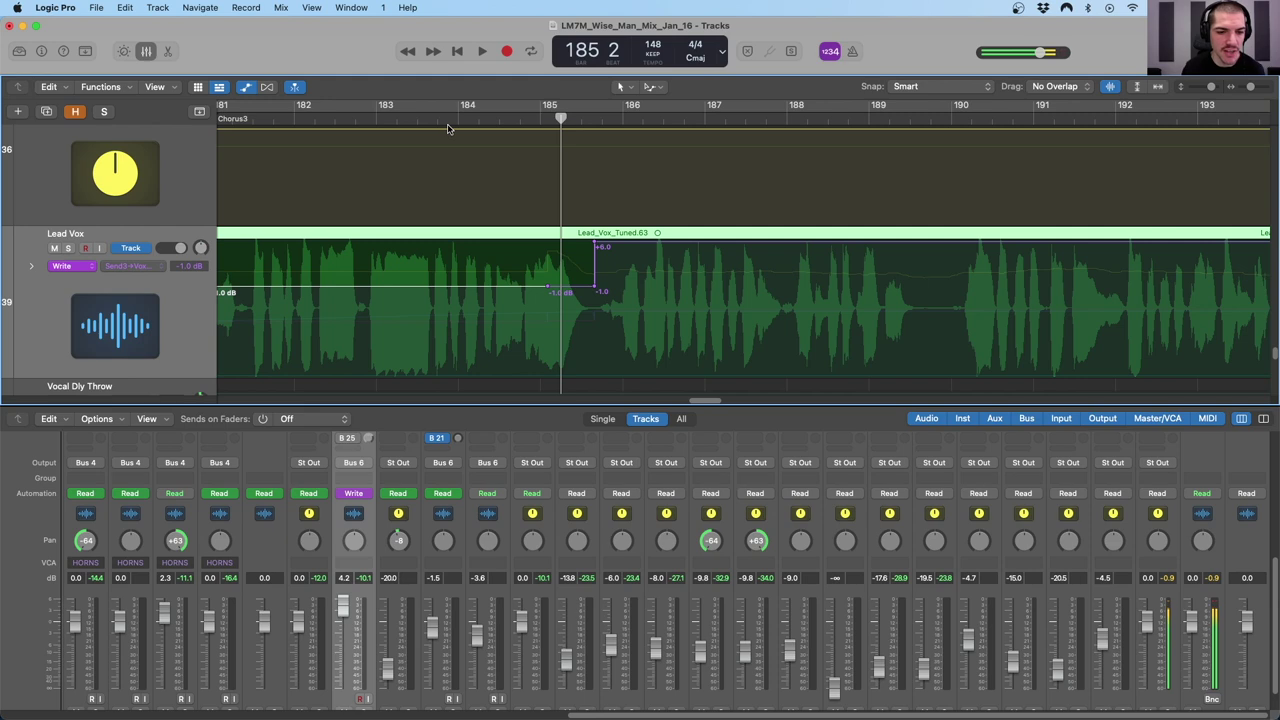
key(space)
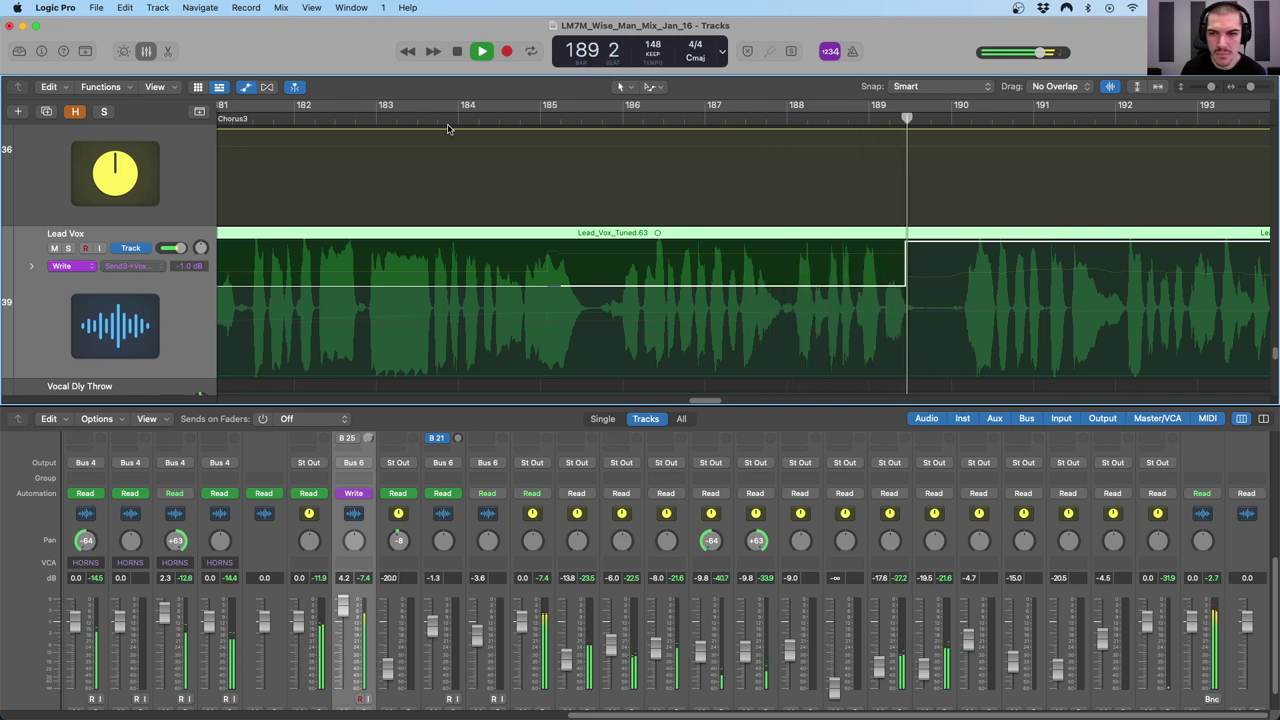
key(space)
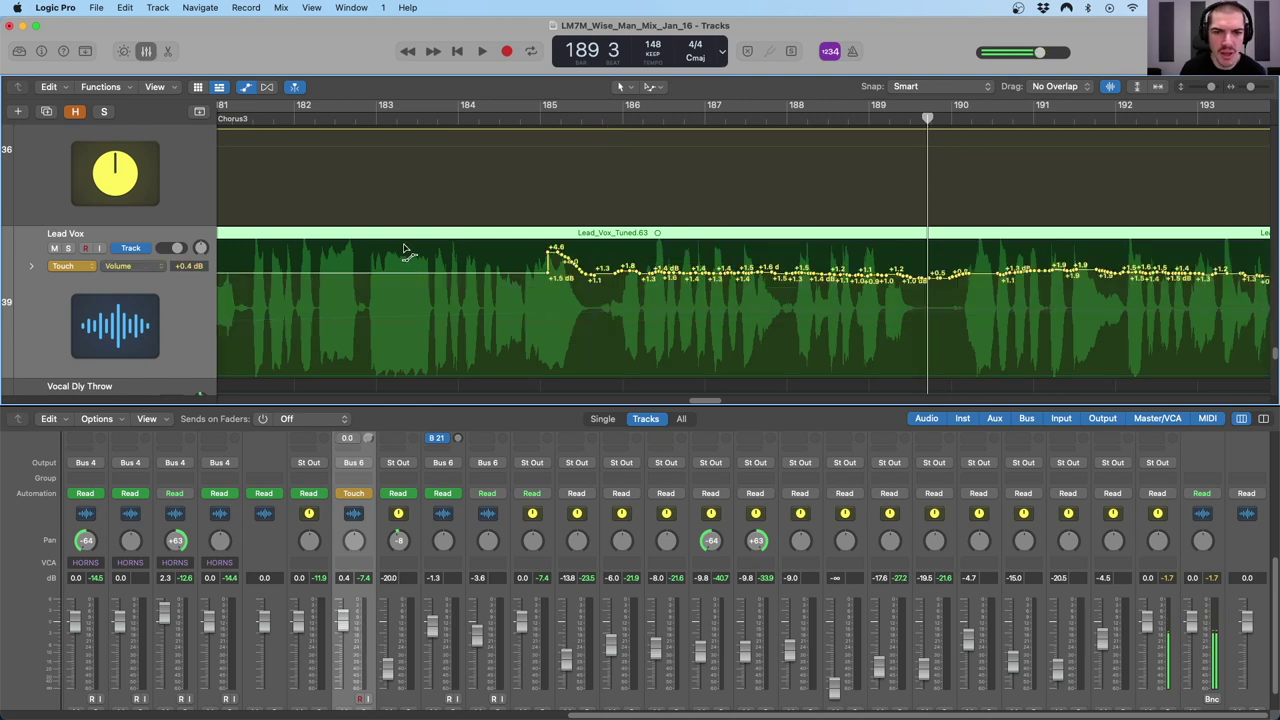
- Undo the Write-mode automation passes on Lead Vox and check its volume curve around Chorus3
scroll(408, 260, left, 5)
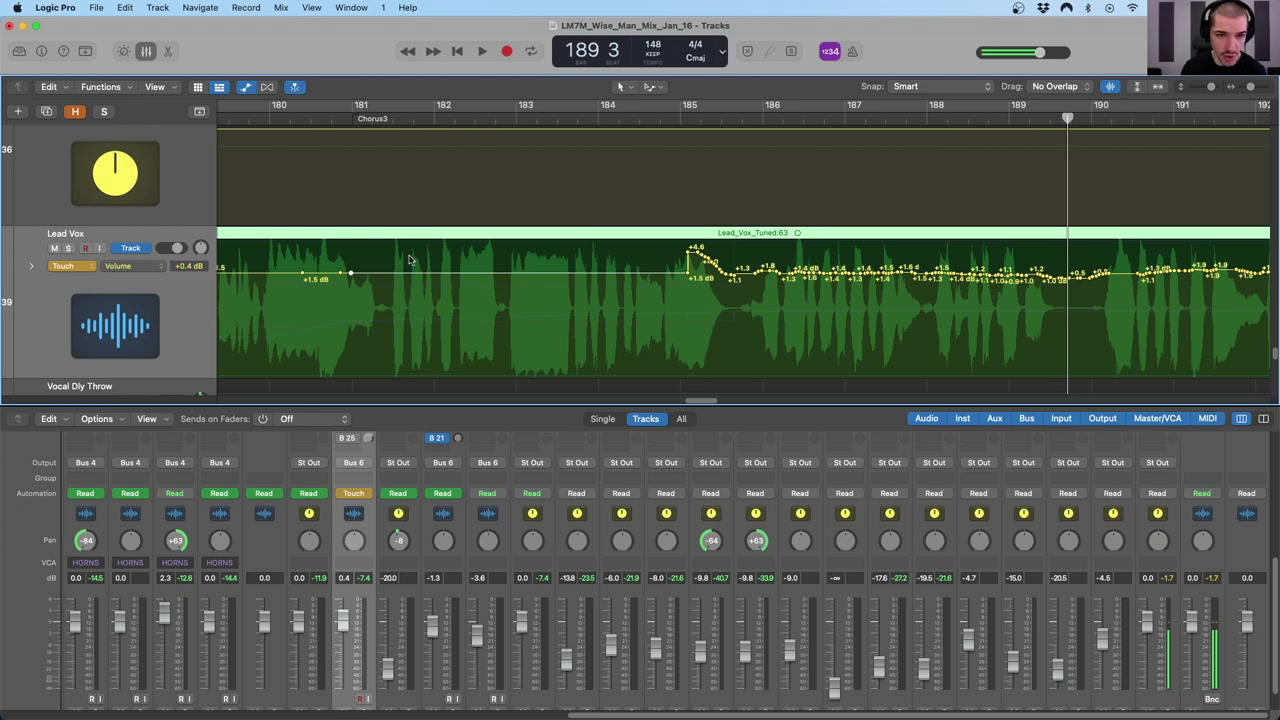
click(134, 267)
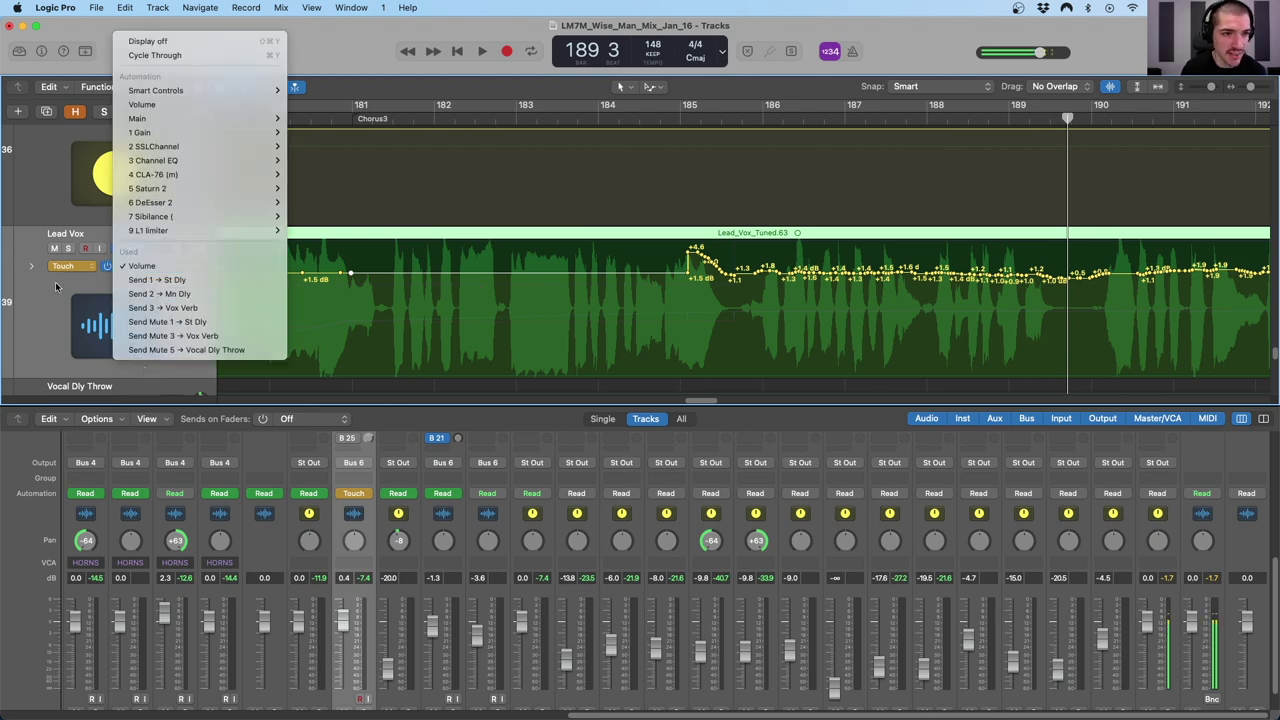
click(55, 281)
key(super+z)
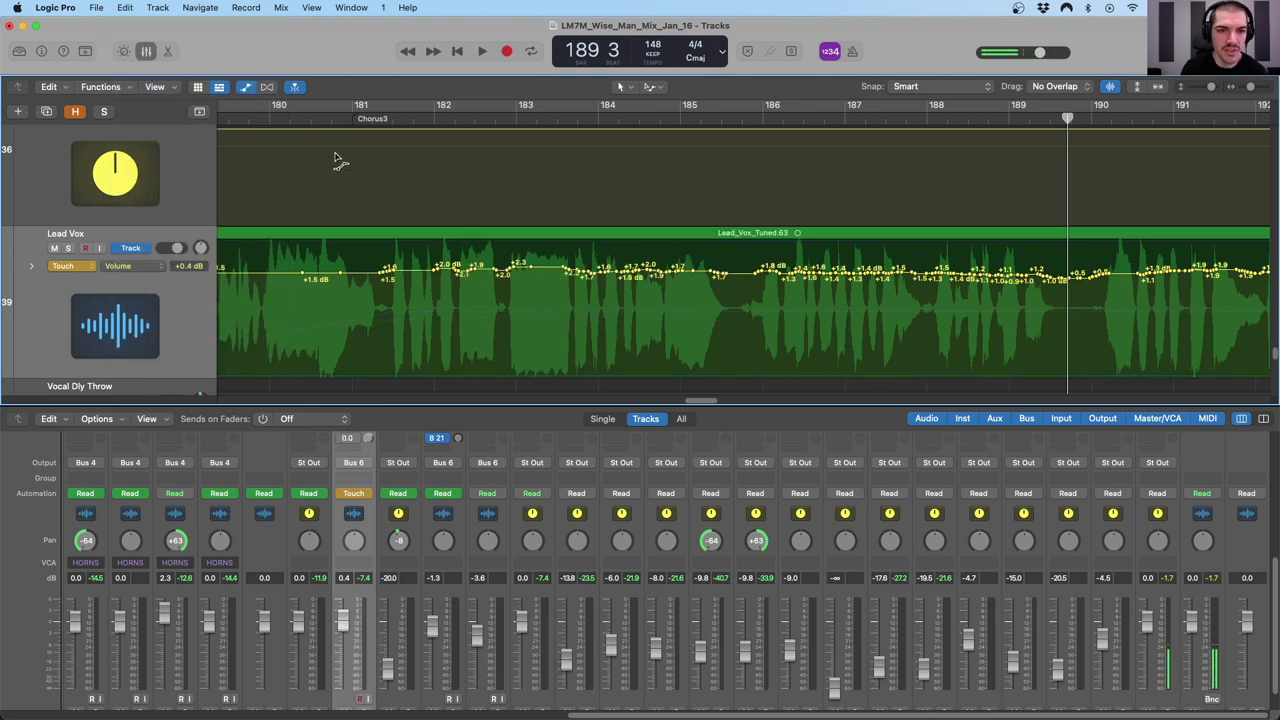
scroll(487, 270, left, 5)
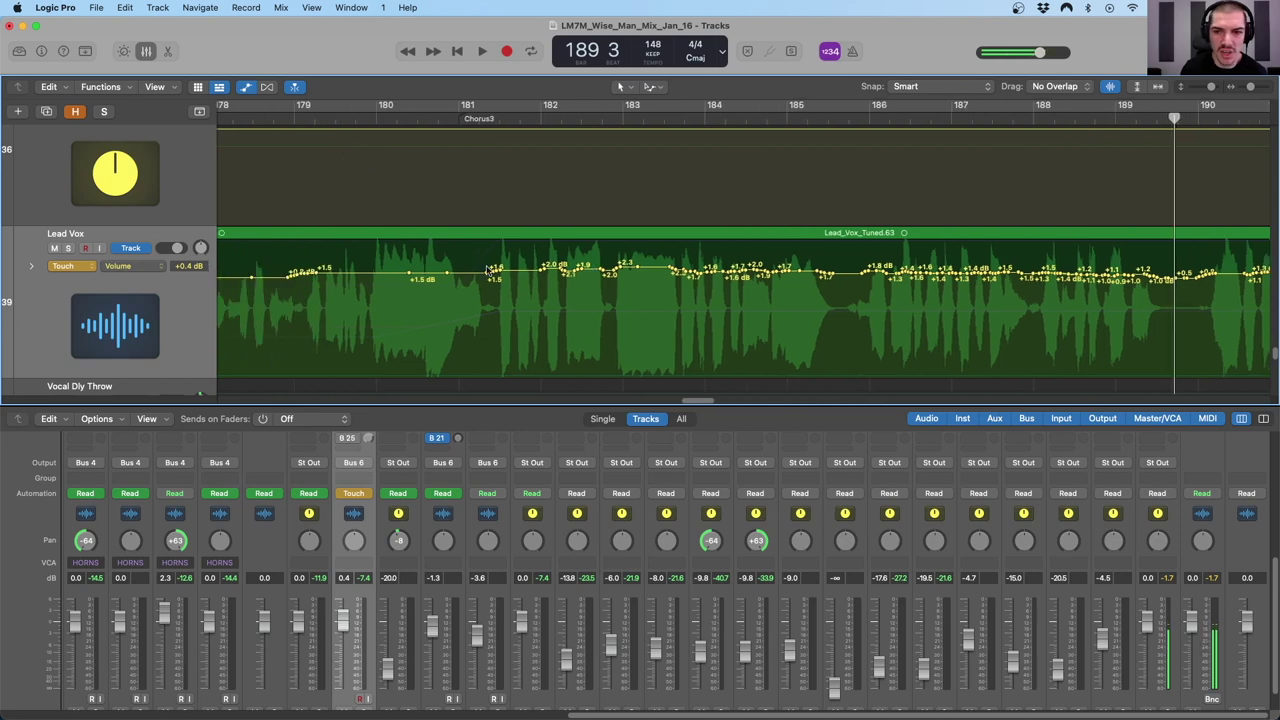
scroll(604, 254, left, 1)
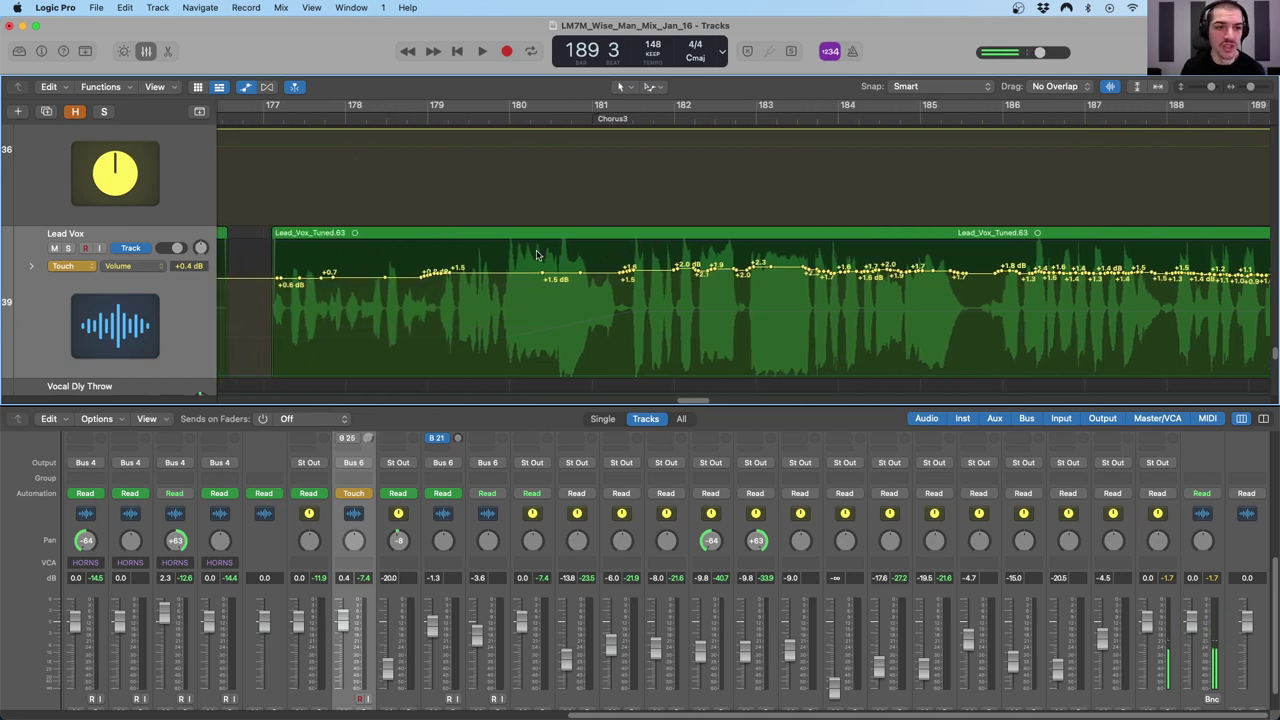
- Set the Lead Vox automation mode to Read
click(35, 294)
click(72, 266)
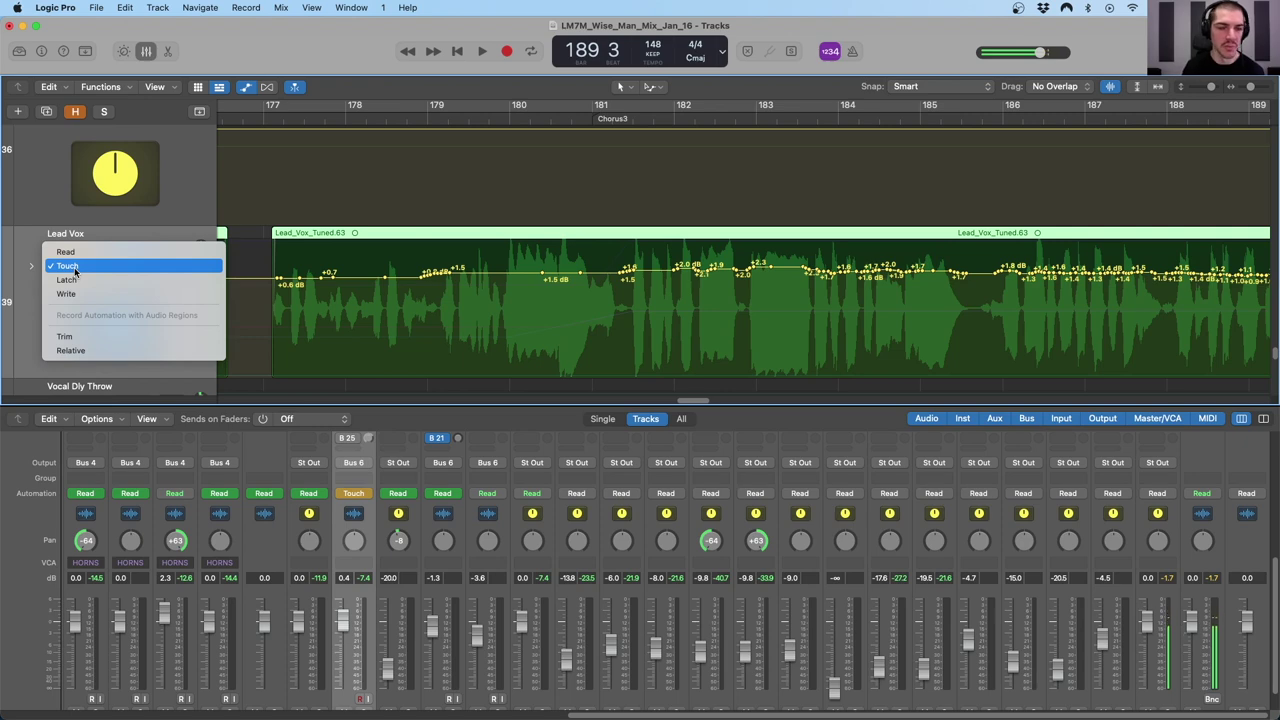
click(65, 252)
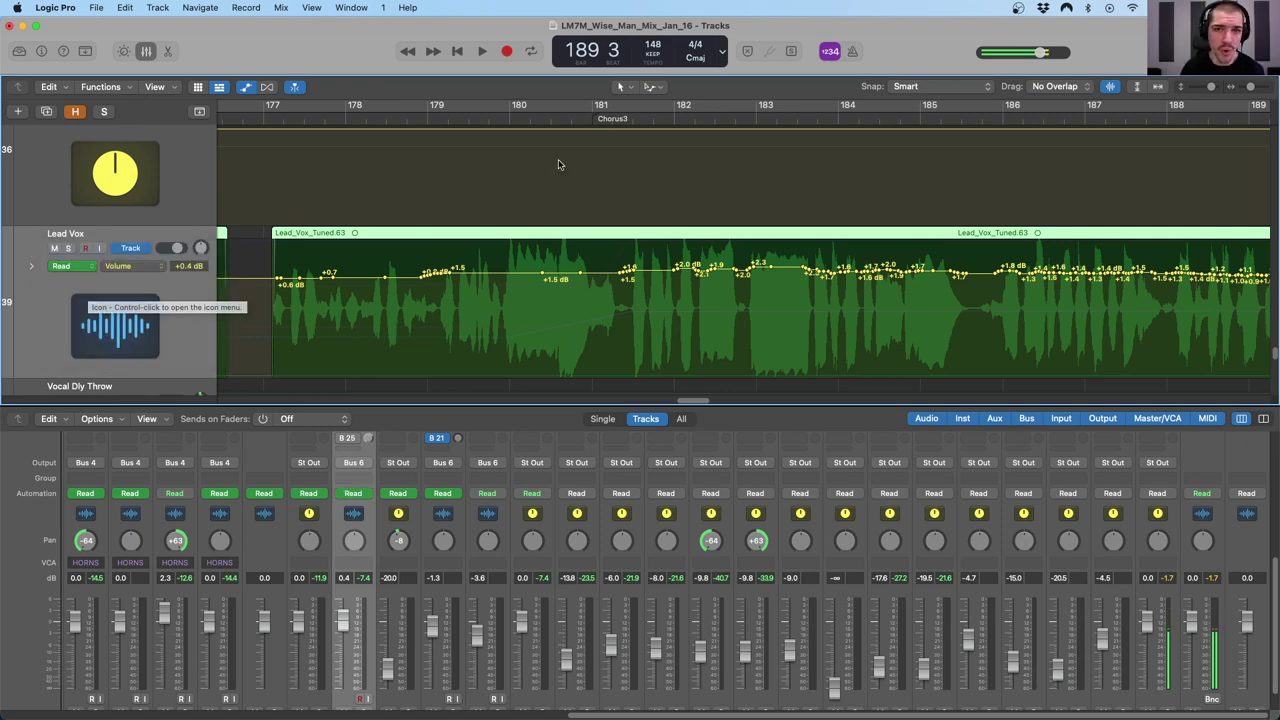
- Play Lead Vox in Read mode from bar 181 to about bar 183, pulling its volume fader down and releasing it during playback
click(591, 120)
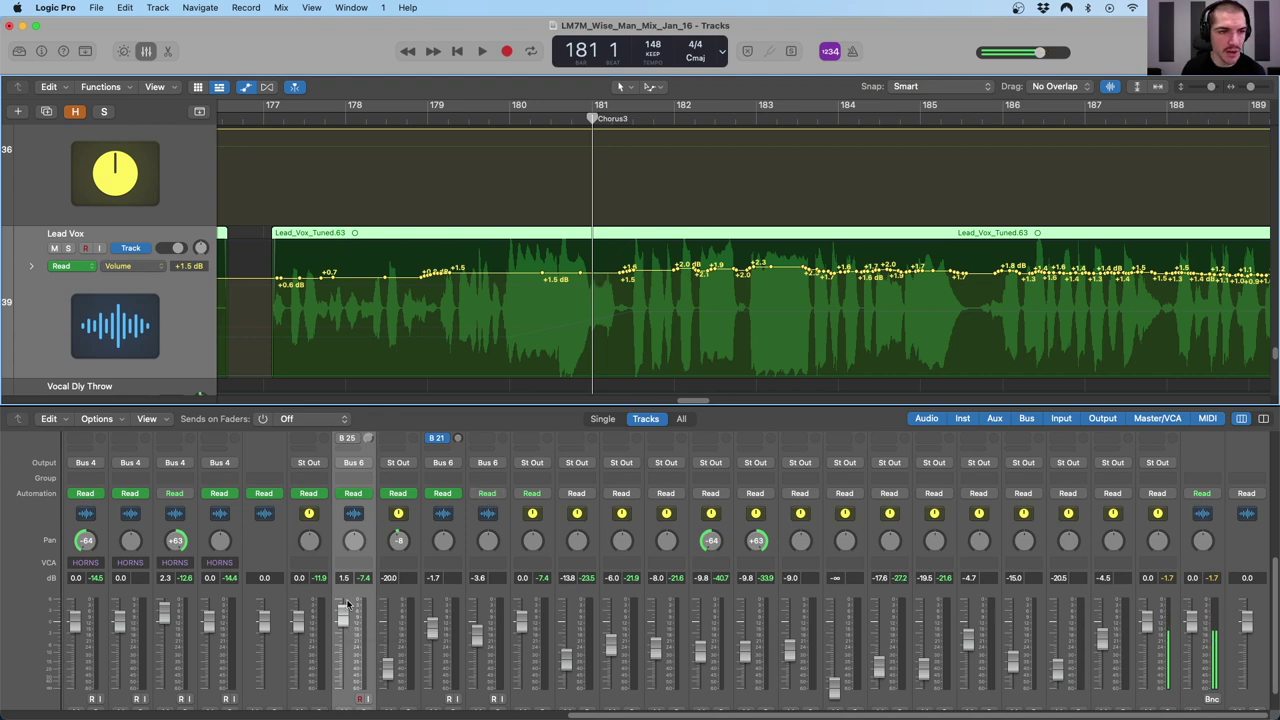
key(space)
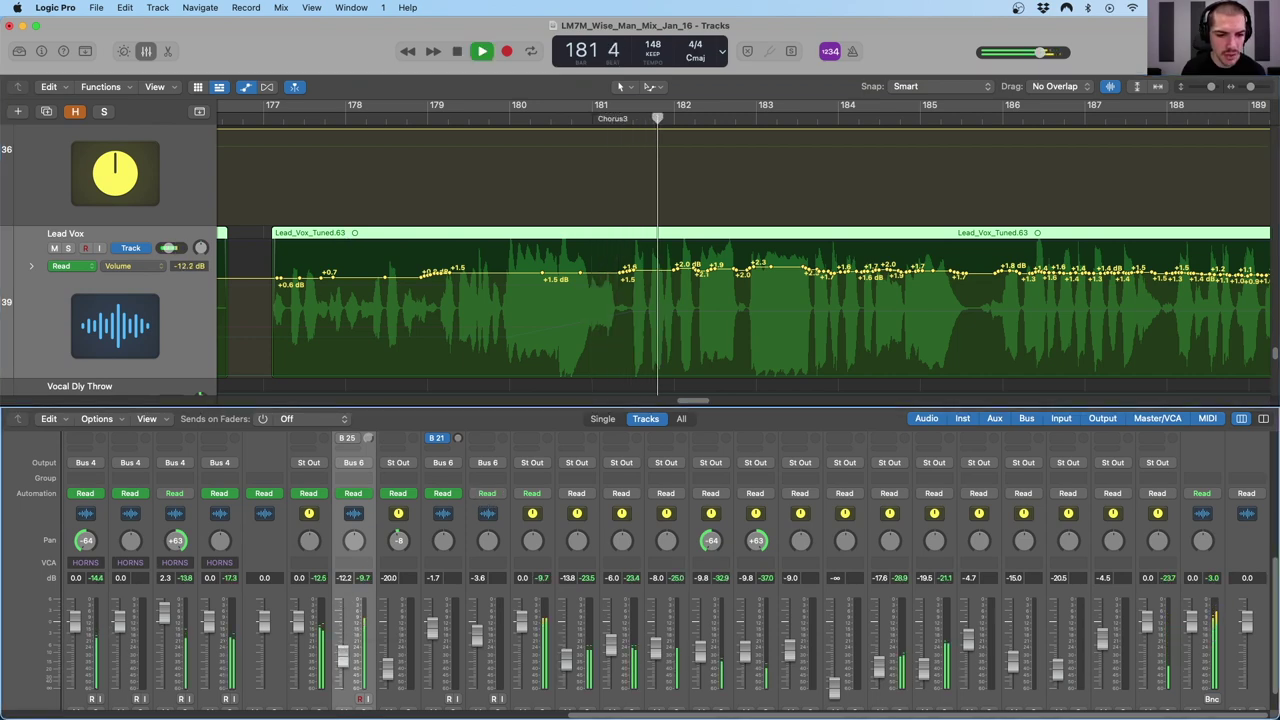
drag(341, 648, 353, 683)
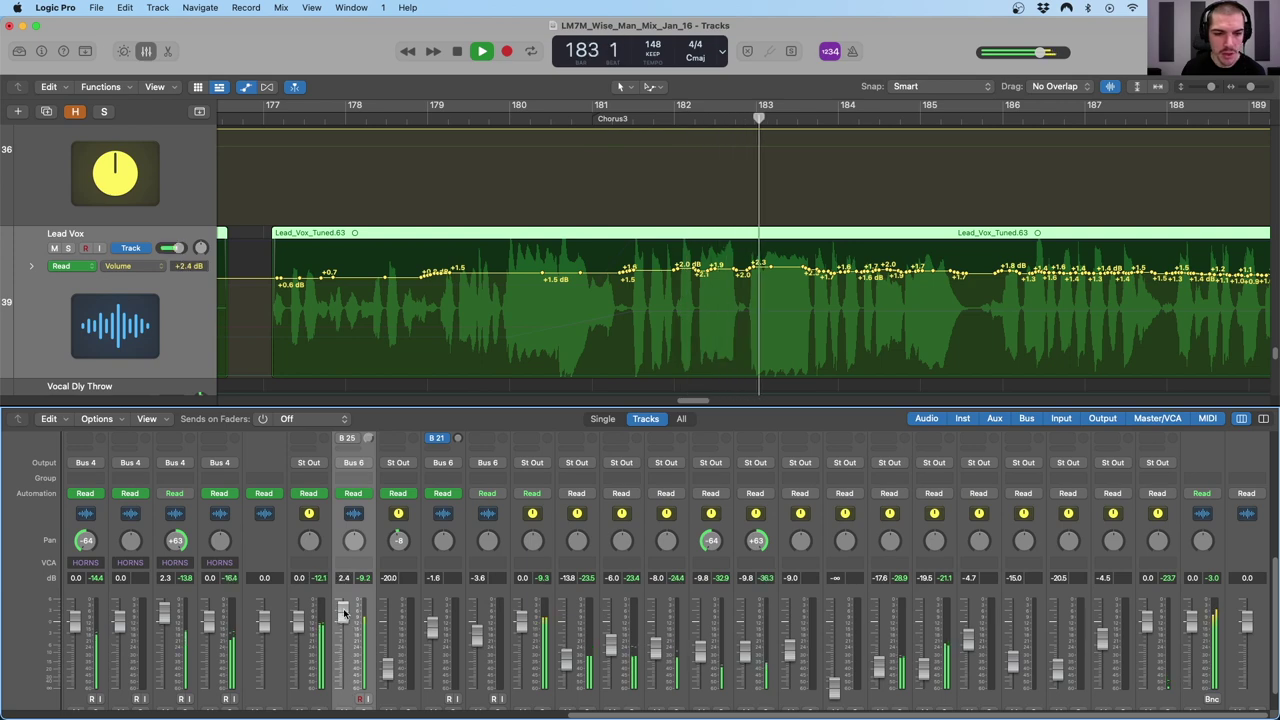
key(space)
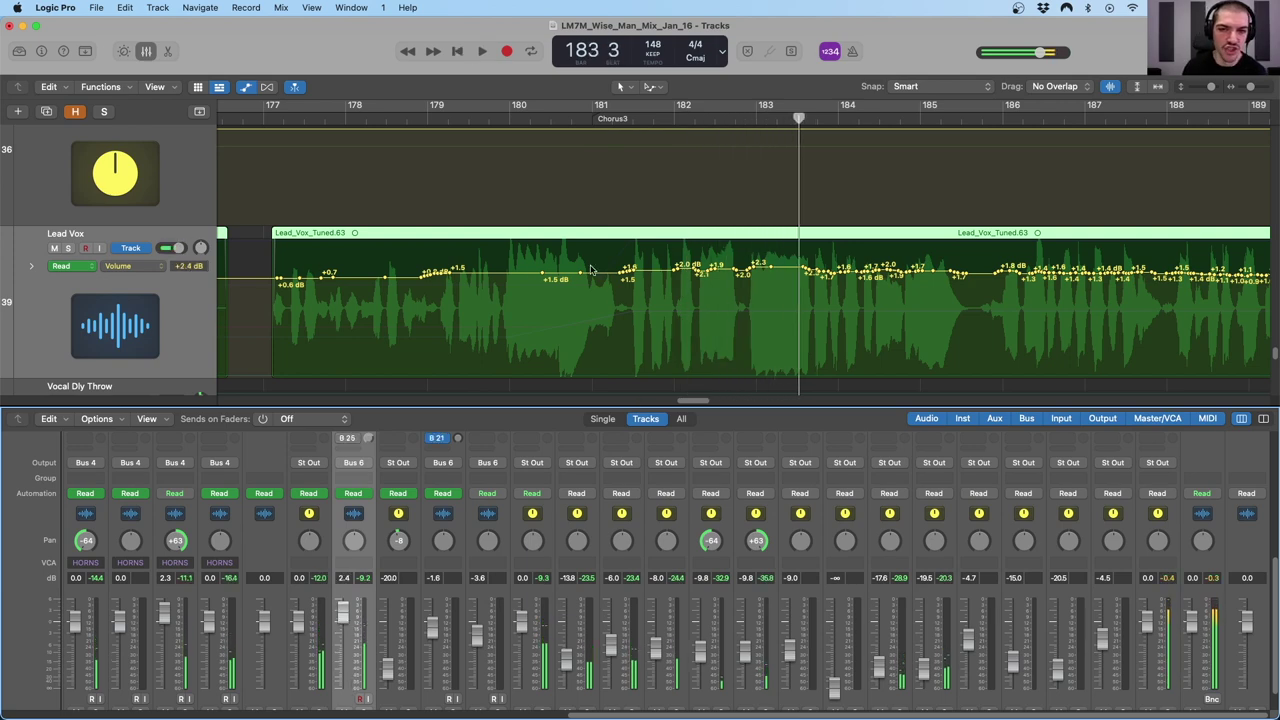
- Display the Send 3 → Vox Verb automation on Lead Vox
click(142, 268)
click(146, 305)
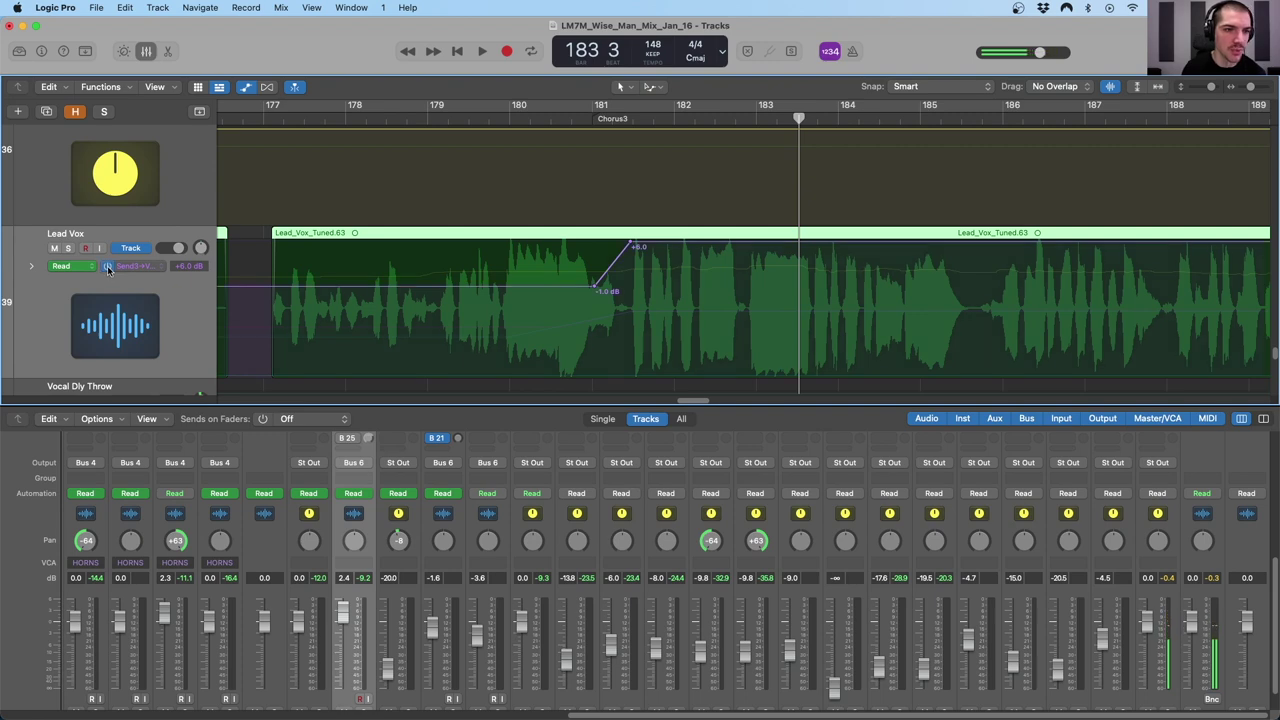
key(space)
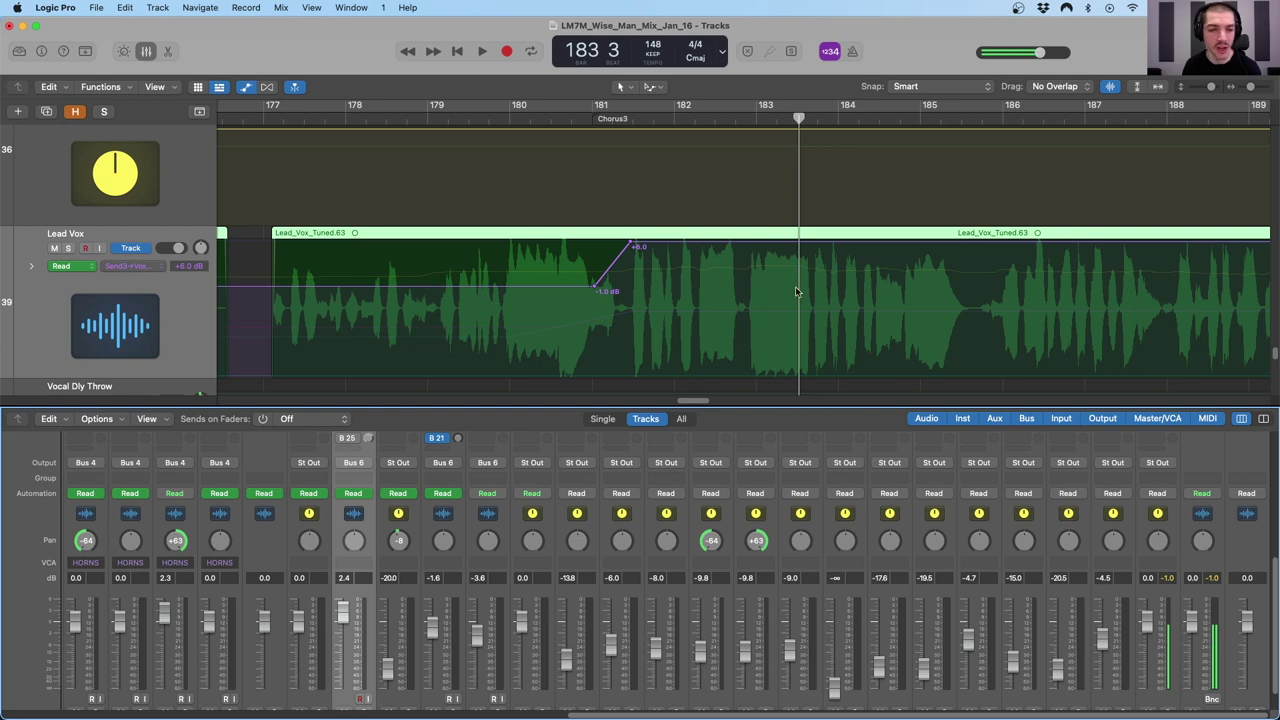
- Zoom out to the whole song and bring the guitar tracks' automation lanes into view
key(z)
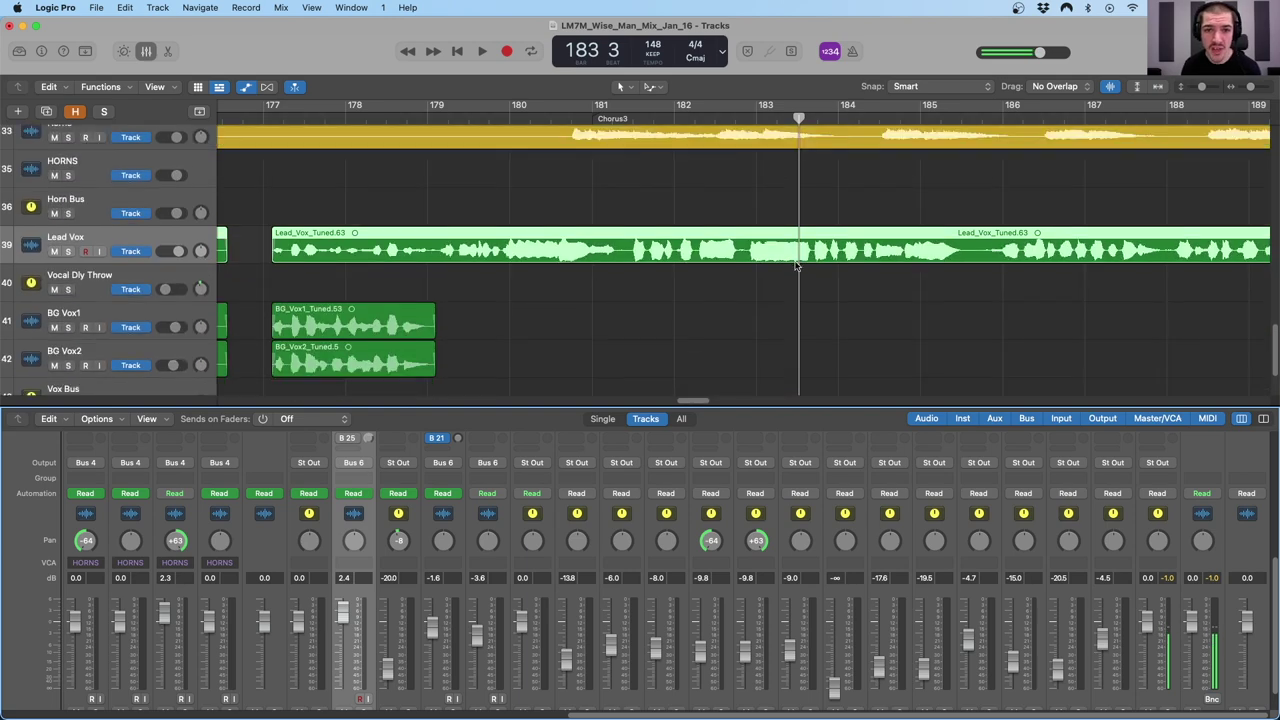
scroll(781, 265, down, 10)
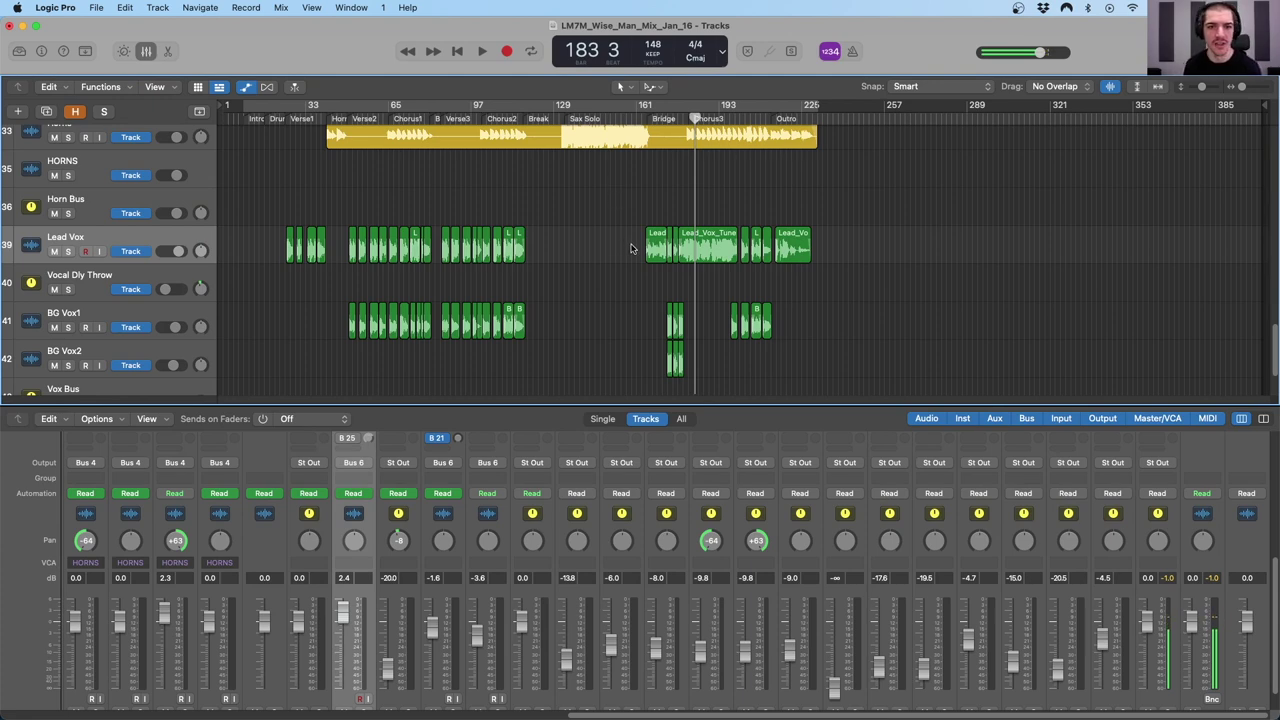
scroll(616, 249, up, 5)
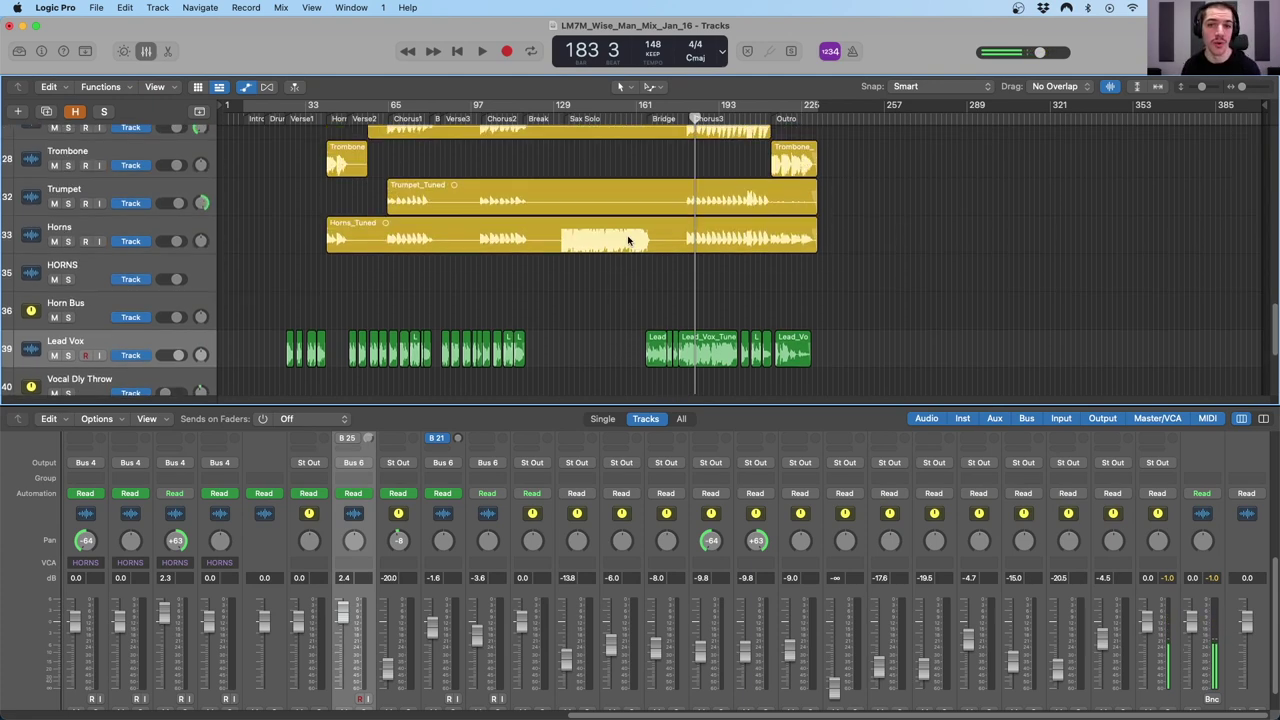
scroll(640, 250, up, 5)
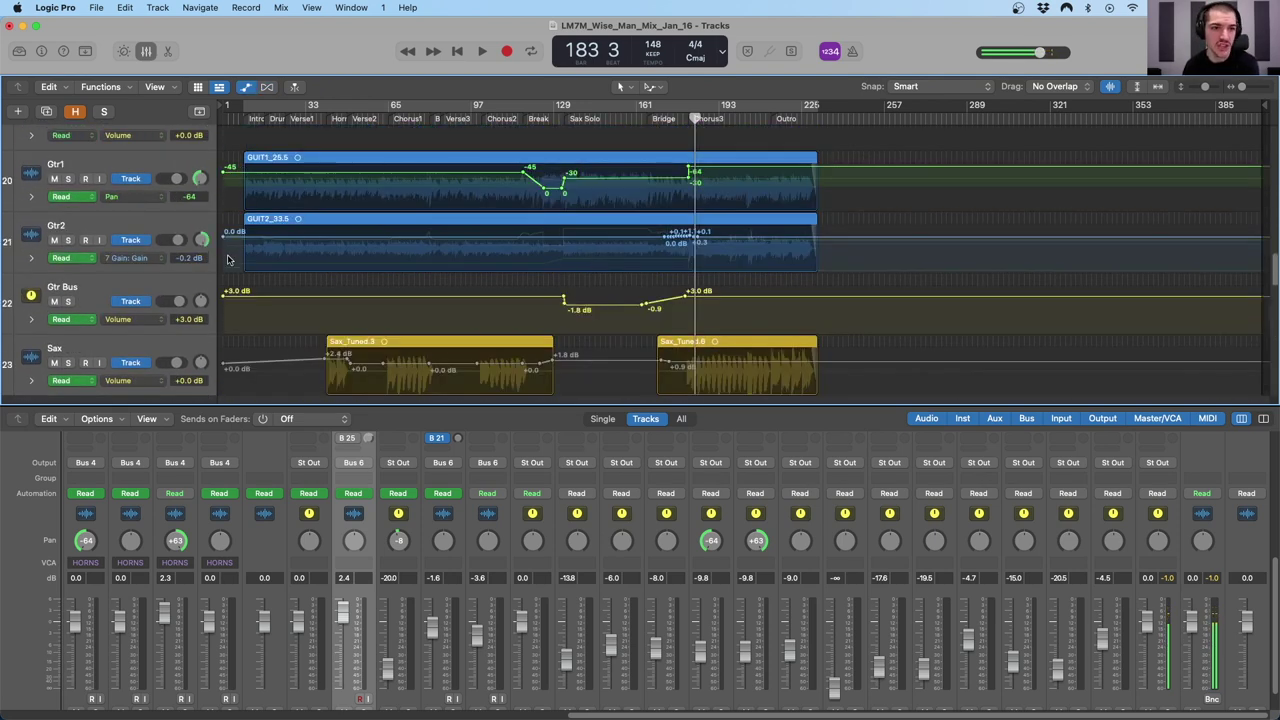
- Switch the displayed automation of the Gtr1 and Gtr2 tracks to Volume
click(127, 258)
click(112, 203)
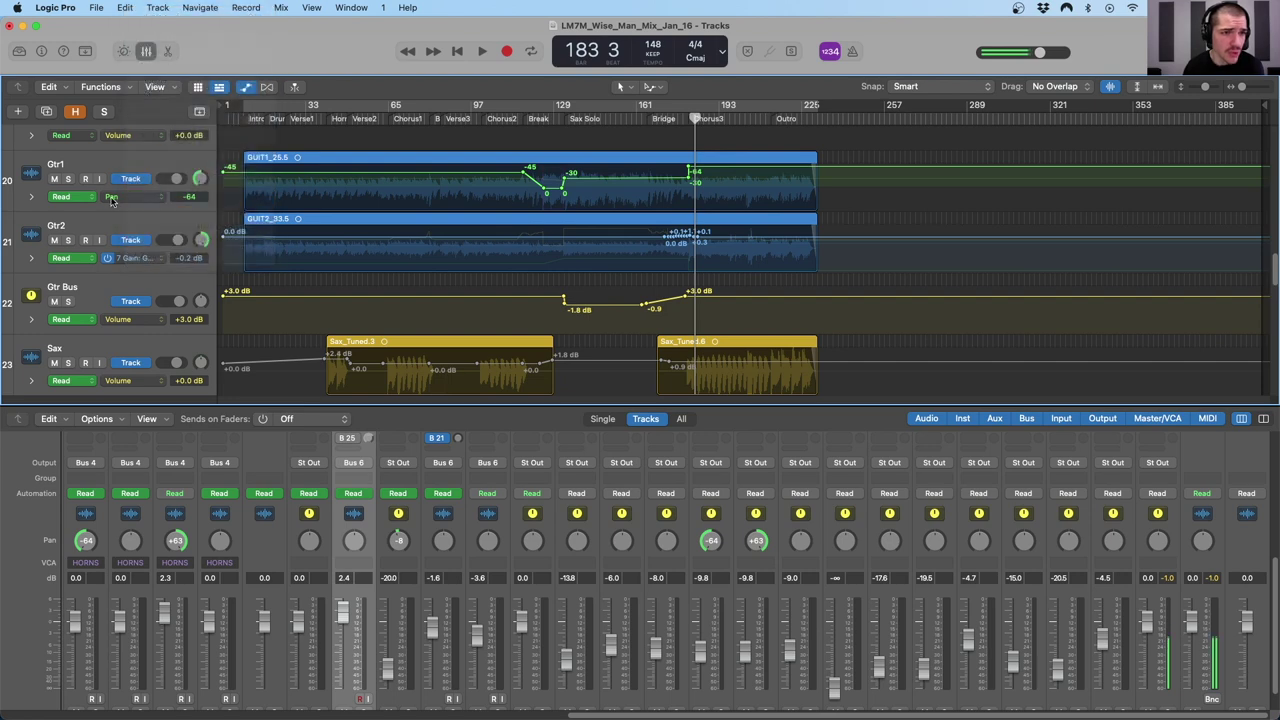
click(113, 196)
click(130, 172)
- Switch the displayed automation of the Sax Solo track and the first Trombone track to Volume
scroll(464, 202, down, 2)
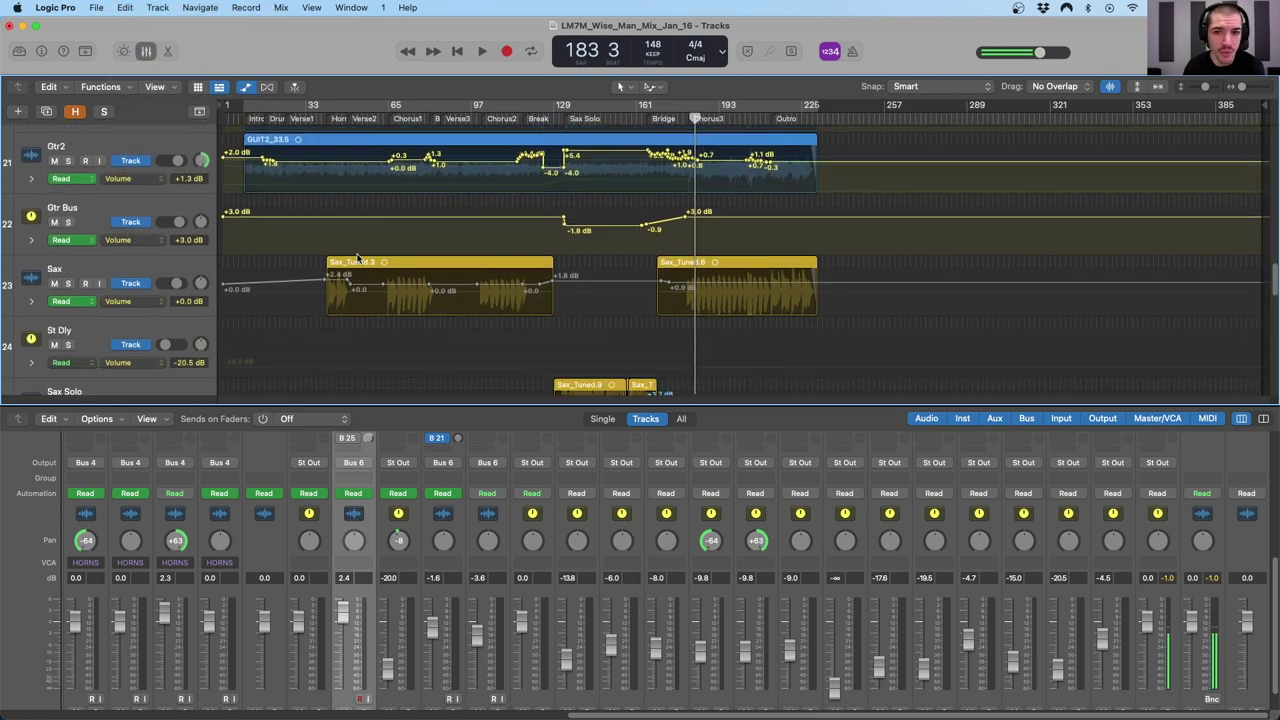
scroll(509, 278, down, 2)
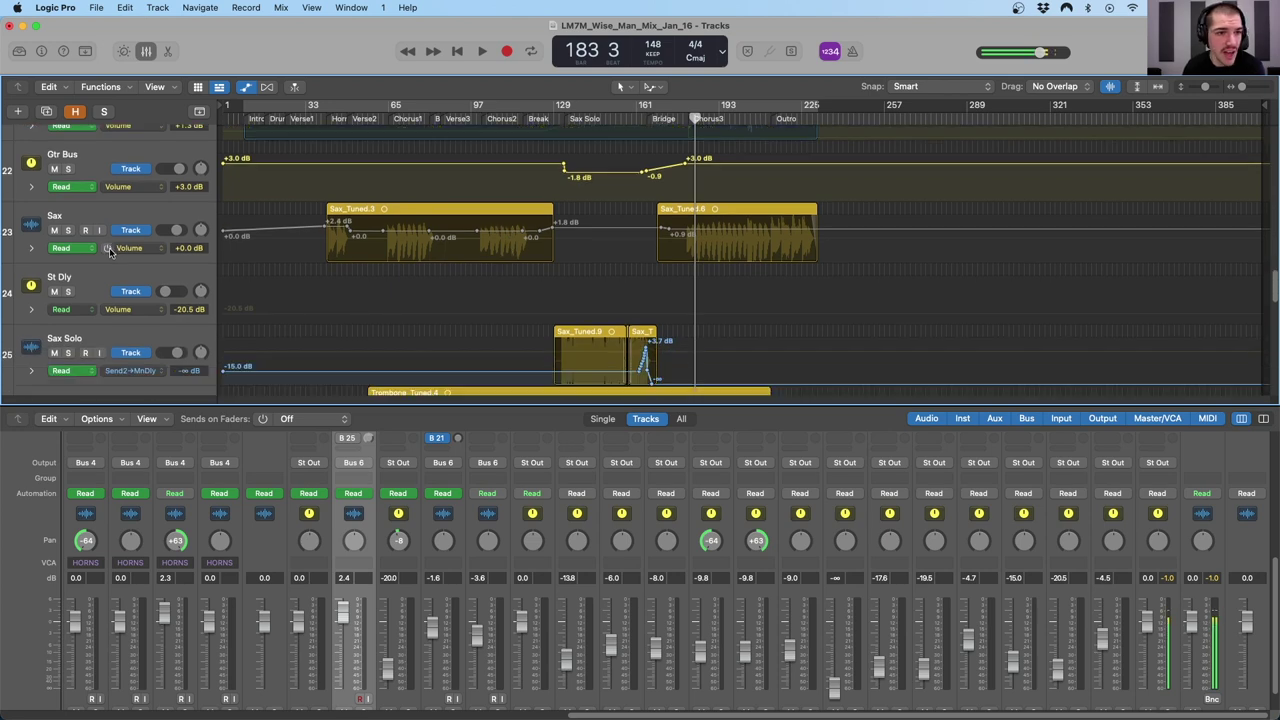
click(377, 249)
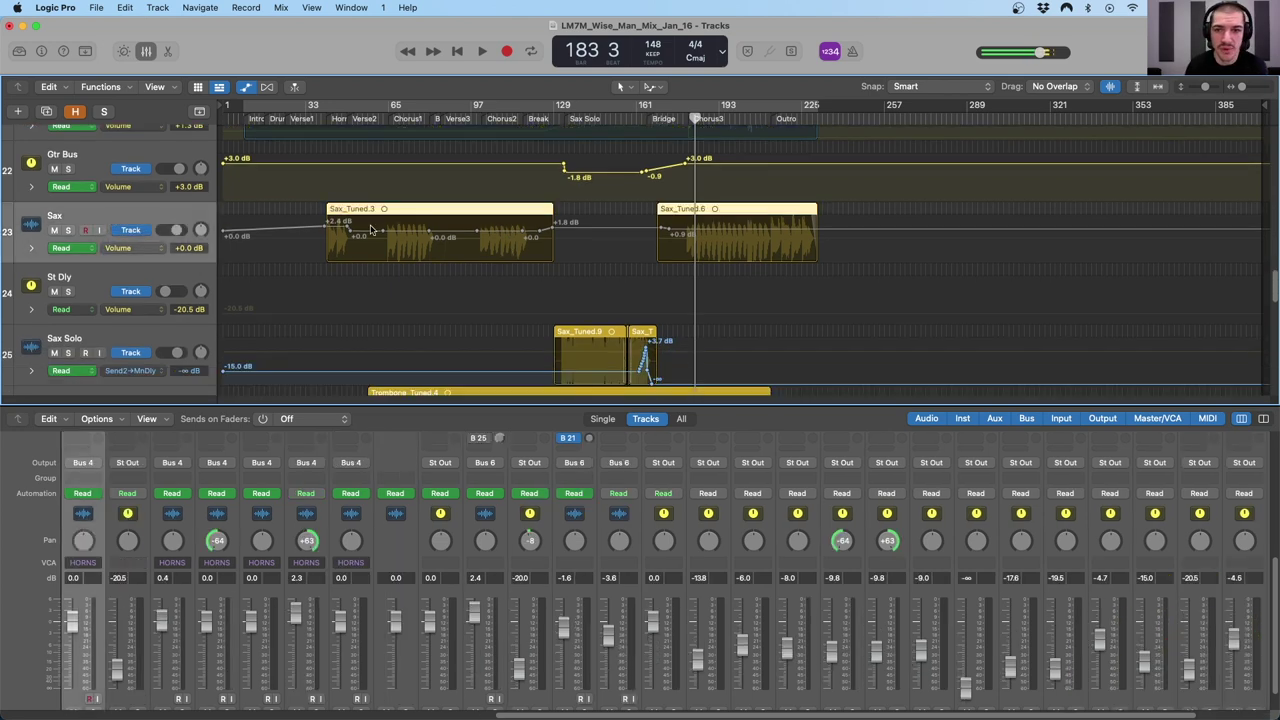
scroll(377, 249, down, 2)
scroll(377, 249, down, 2)
click(118, 230)
click(137, 232)
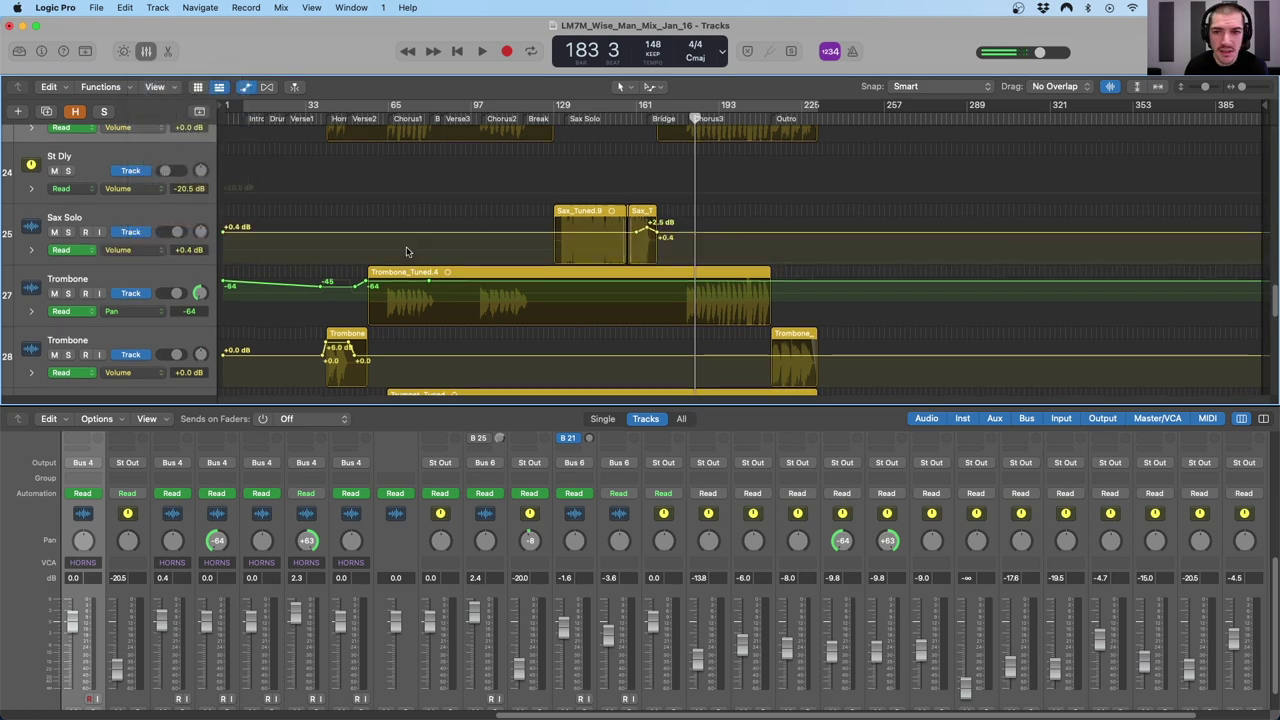
click(128, 292)
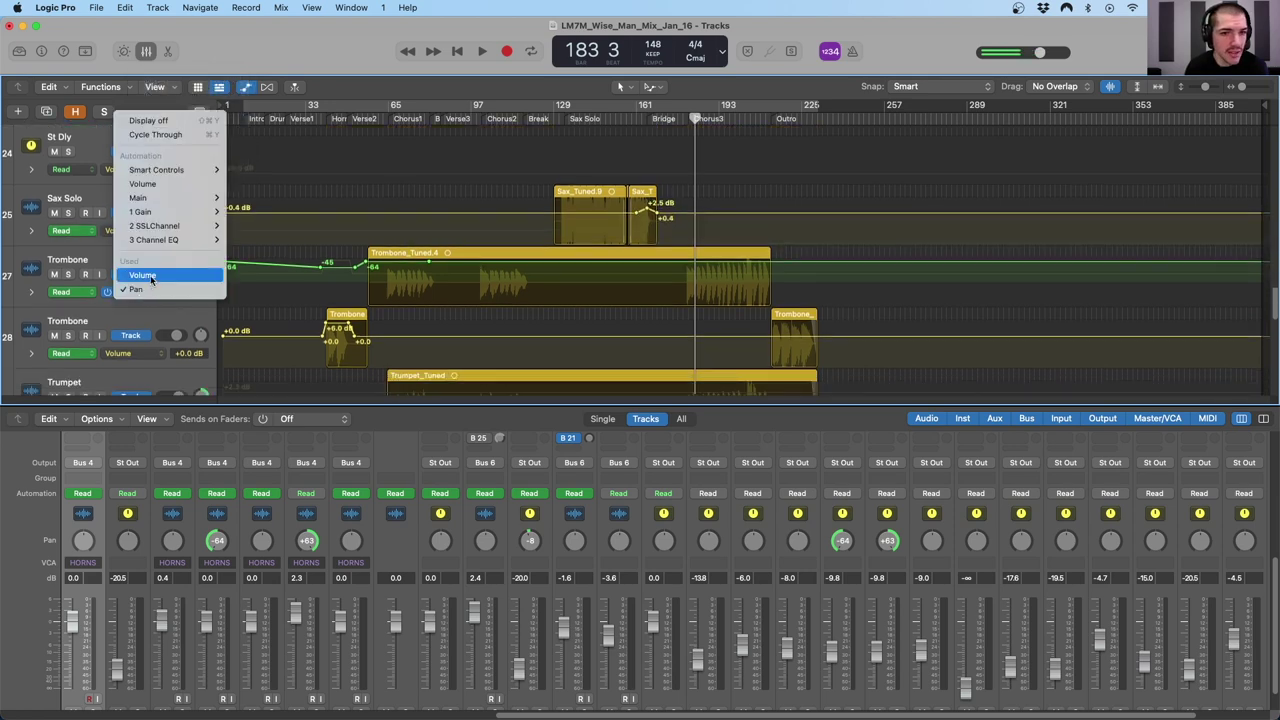
click(130, 271)
- Switch the displayed automation of the Lead Vox and BG Vox1 tracks to Volume
scroll(296, 273, down, 2)
scroll(296, 273, down, 5)
scroll(188, 238, down, 5)
click(128, 227)
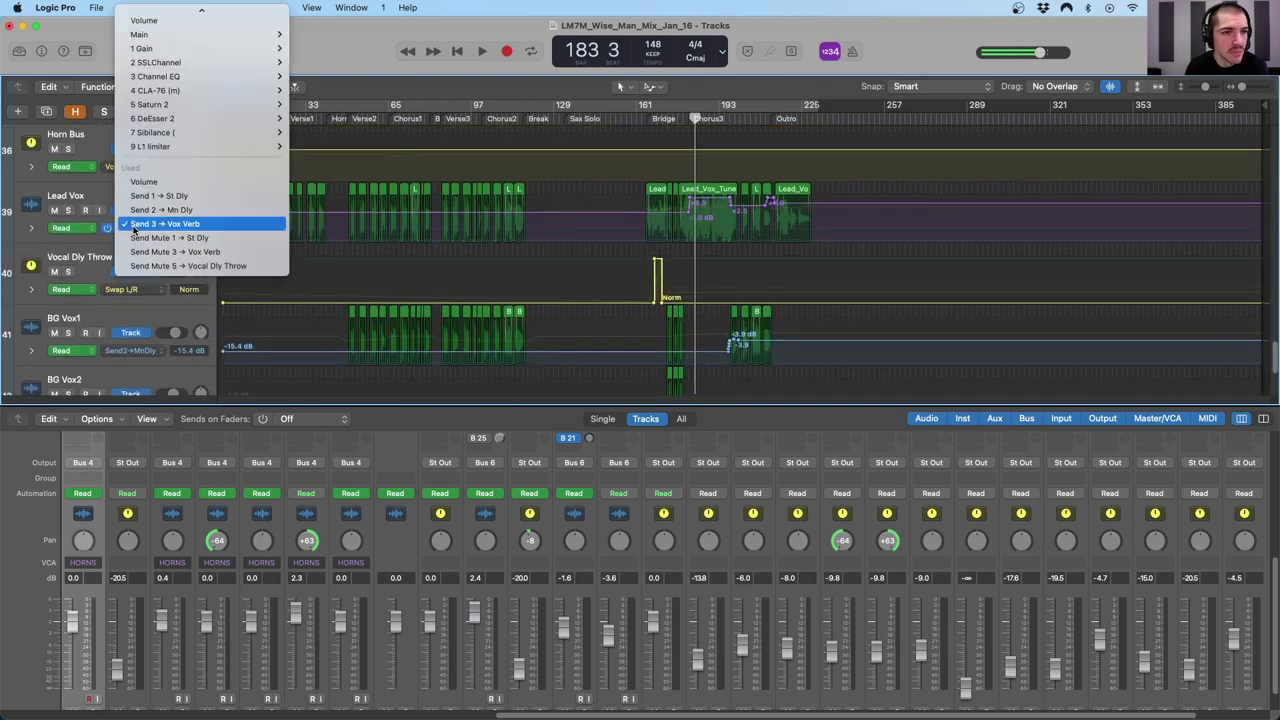
click(163, 180)
scroll(210, 268, down, 1)
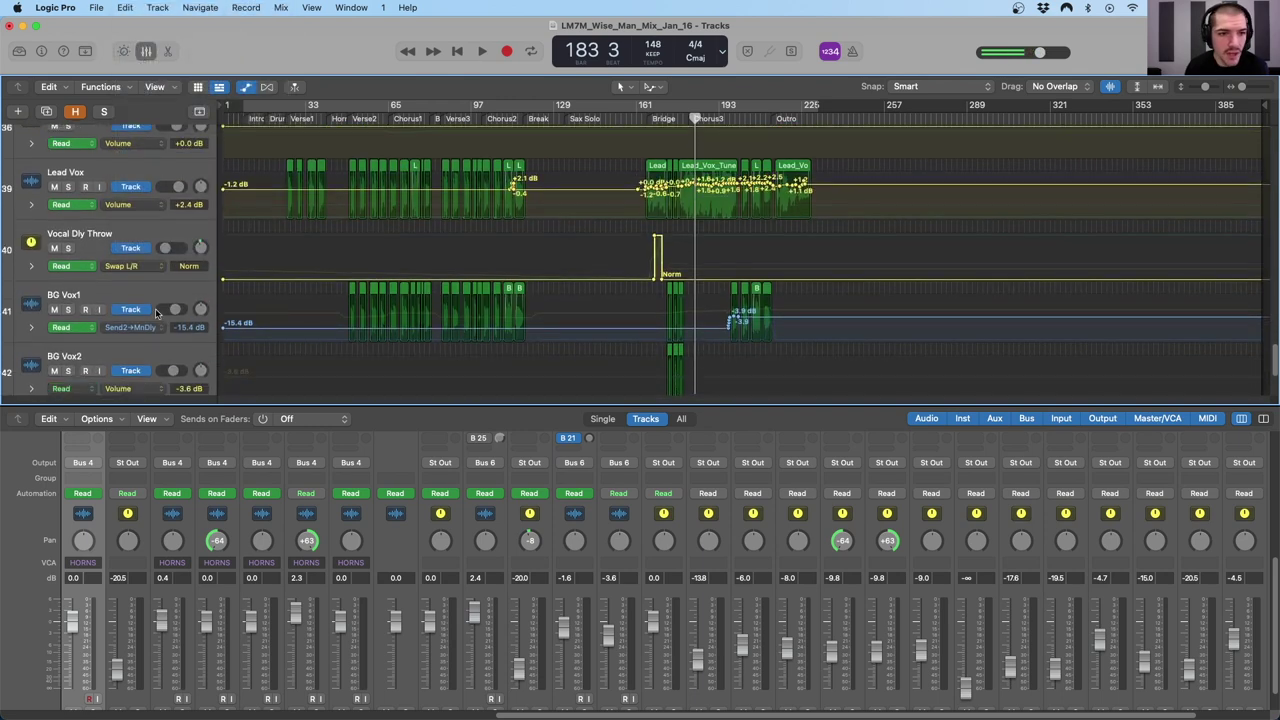
scroll(451, 268, down, 3)
- Switch the displayed automation of the second Bass track from RBass Intensity to Volume
scroll(451, 268, up, 15)
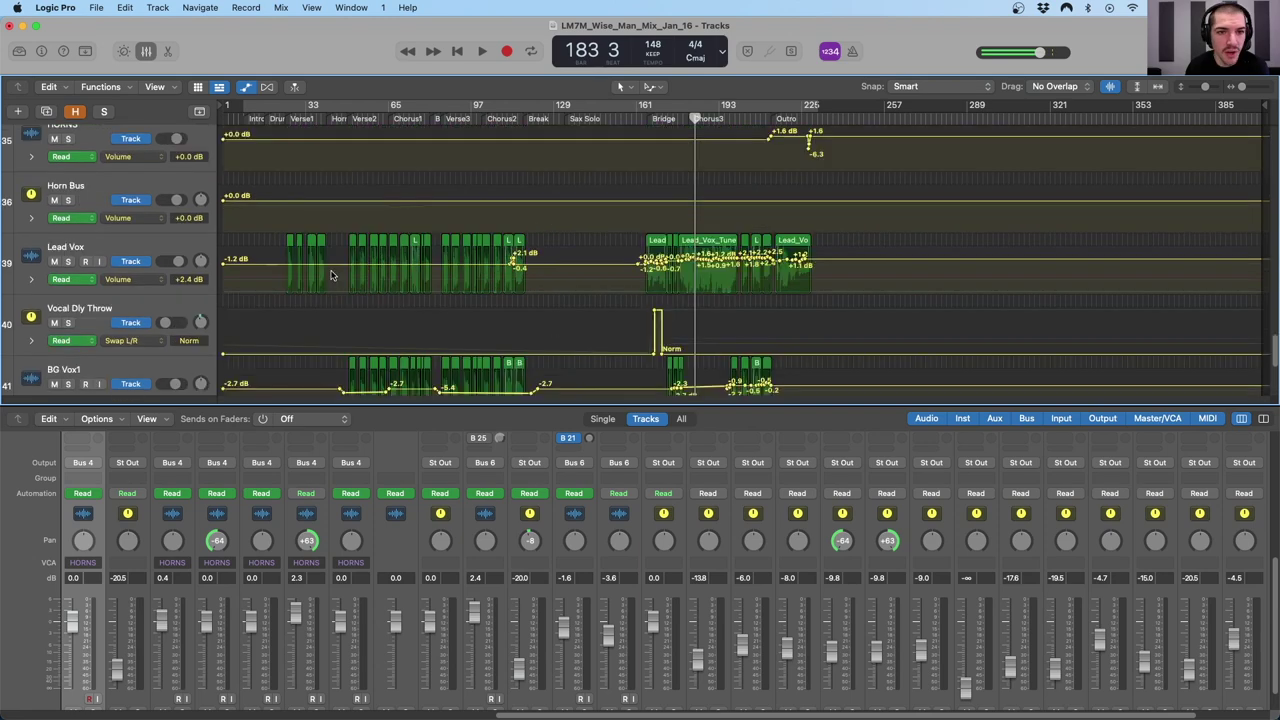
scroll(298, 266, up, 5)
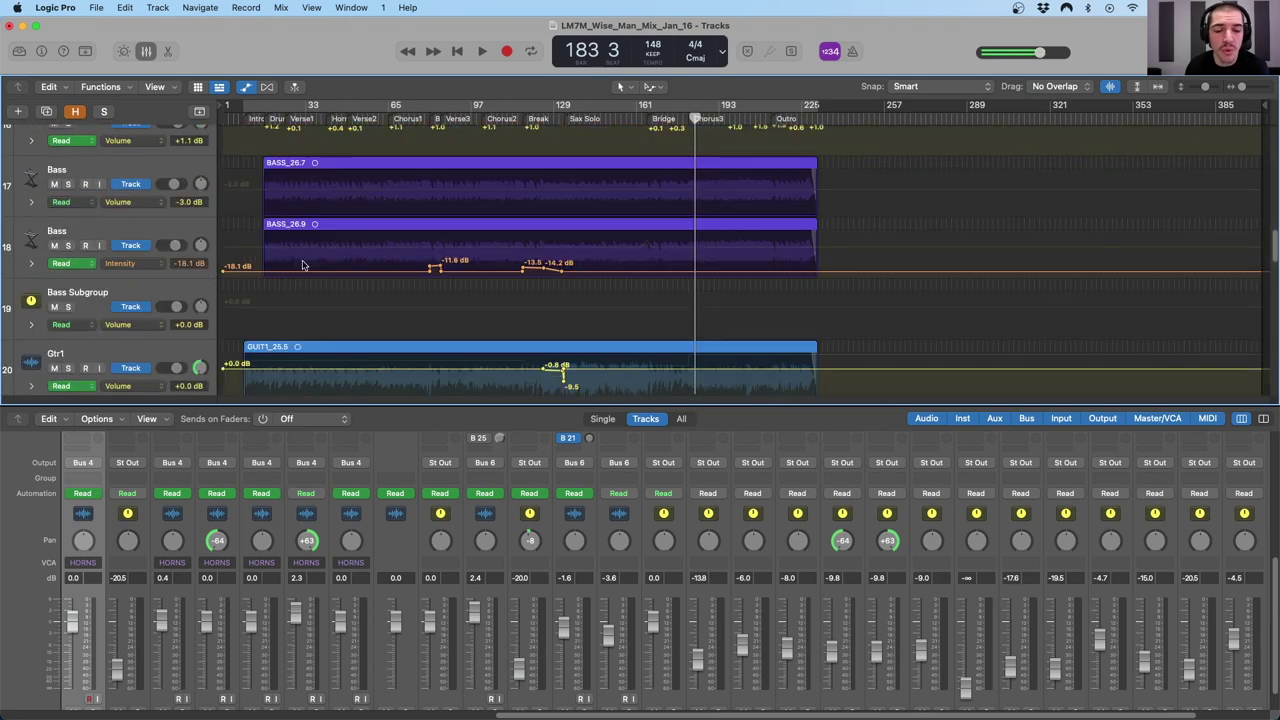
click(128, 263)
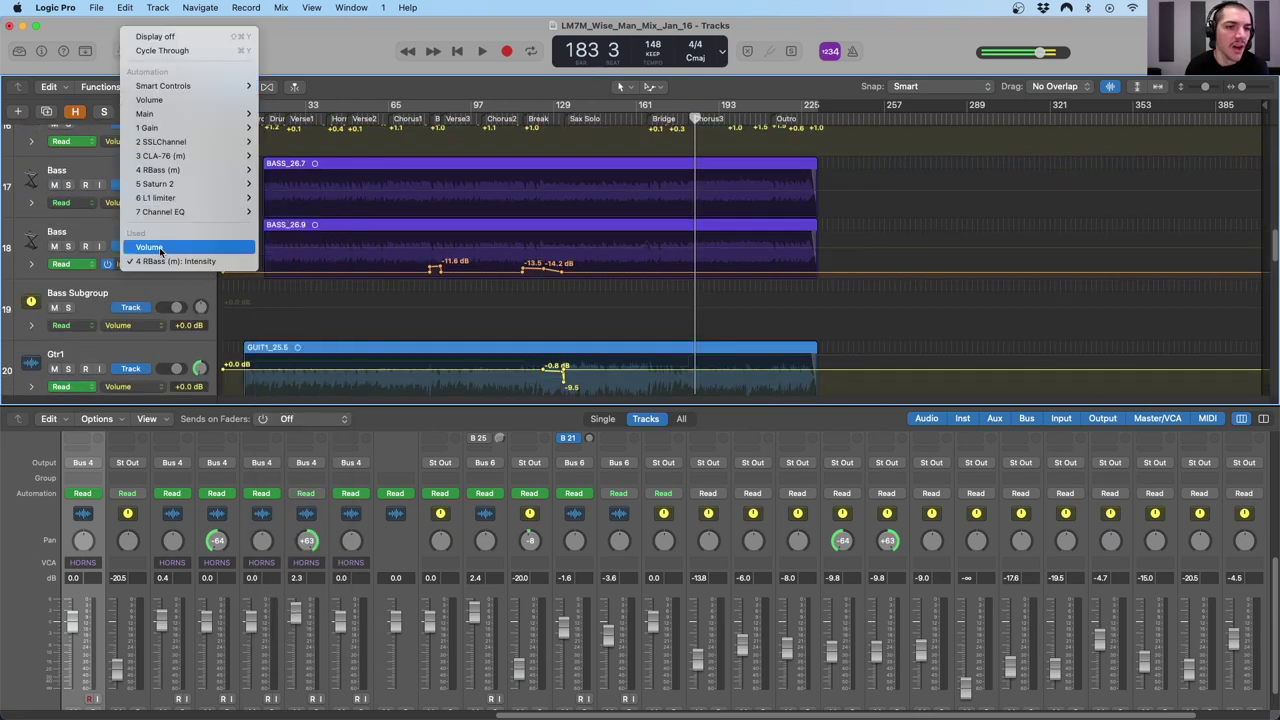
click(160, 248)
- Check which automation parameters Snr Btm uses, keeping Send 3 → Big Snare Verb displayed, and review the drum tracks up to Kick In
scroll(667, 254, up, 3)
scroll(667, 254, up, 7)
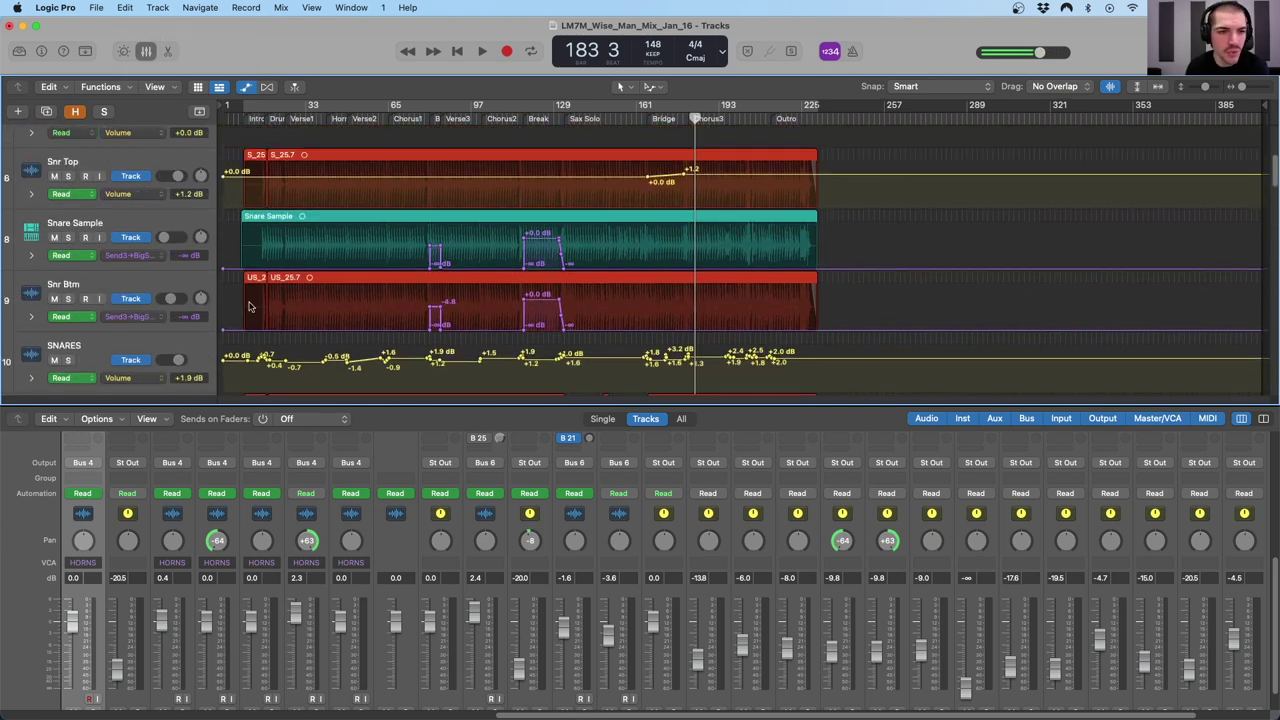
click(128, 316)
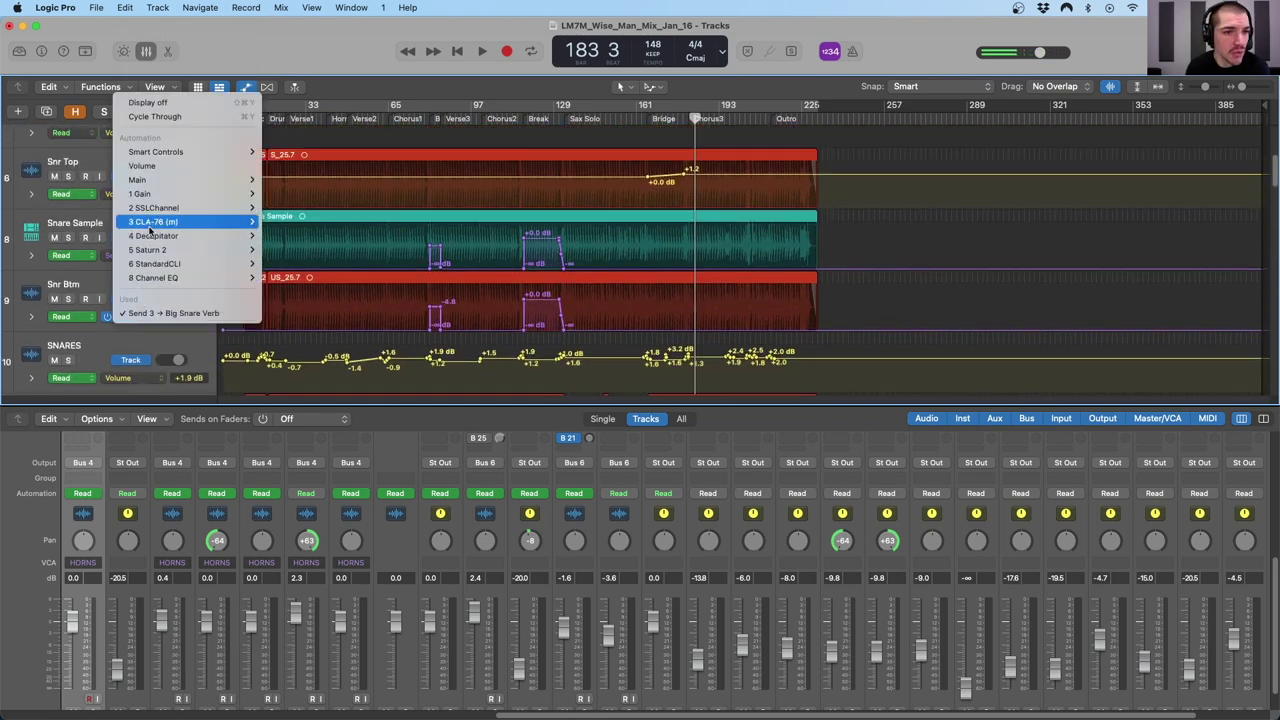
click(170, 313)
scroll(659, 240, up, 3)
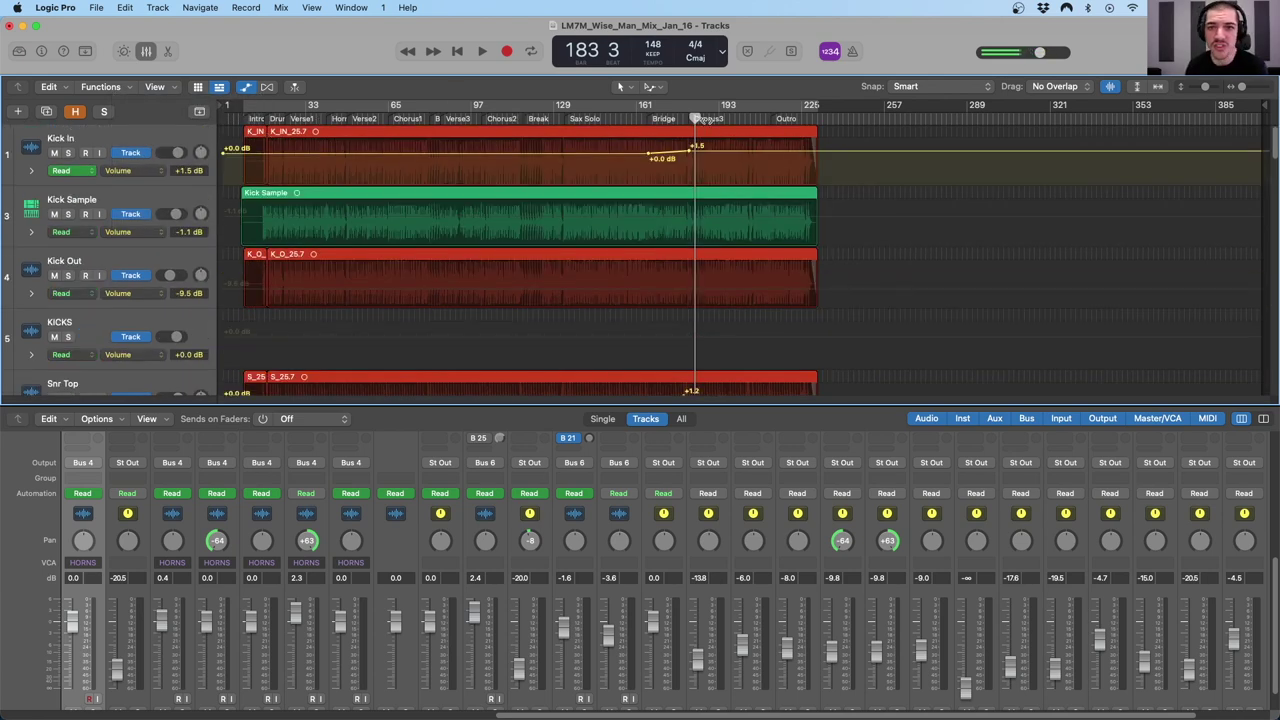
- Move the playhead to the Outro at bar 219, select the Snr Top track and reposition the playhead at bar 178
mouse_move(697, 120)
mouse_down()
mouse_move(637, 117)
mouse_move(787, 117)
mouse_up()
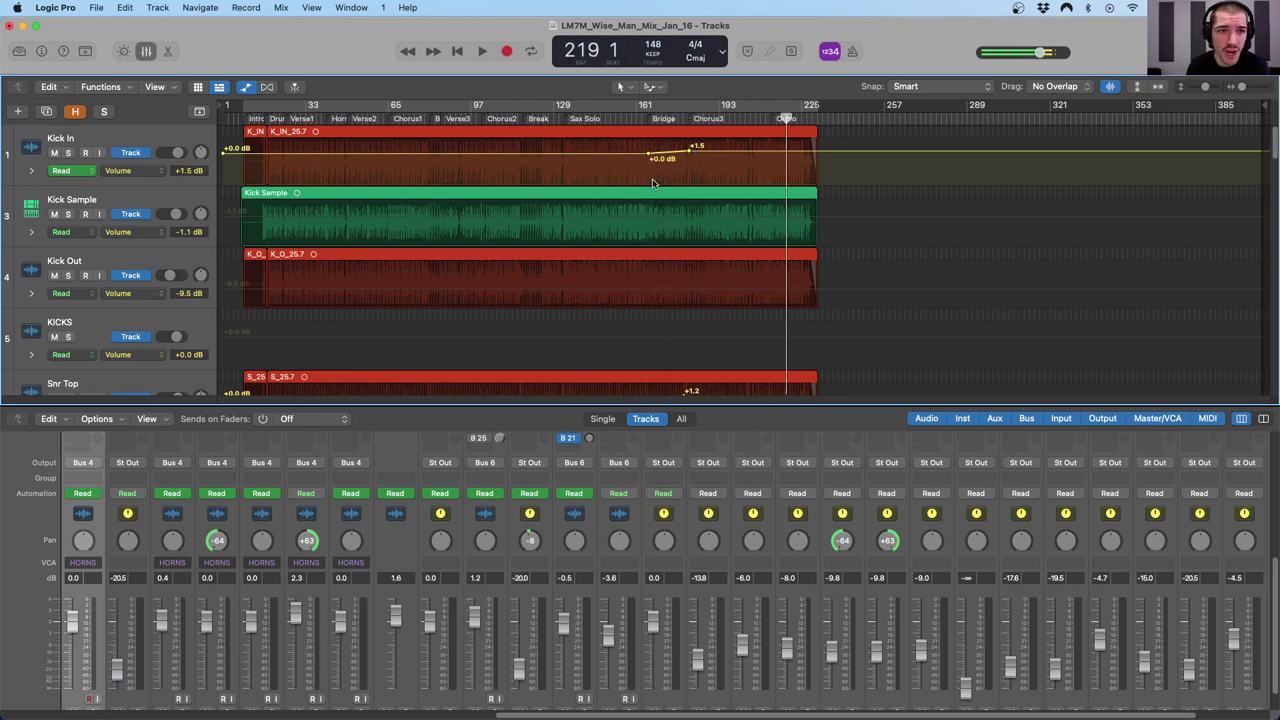
scroll(651, 180, down, 4)
click(157, 202)
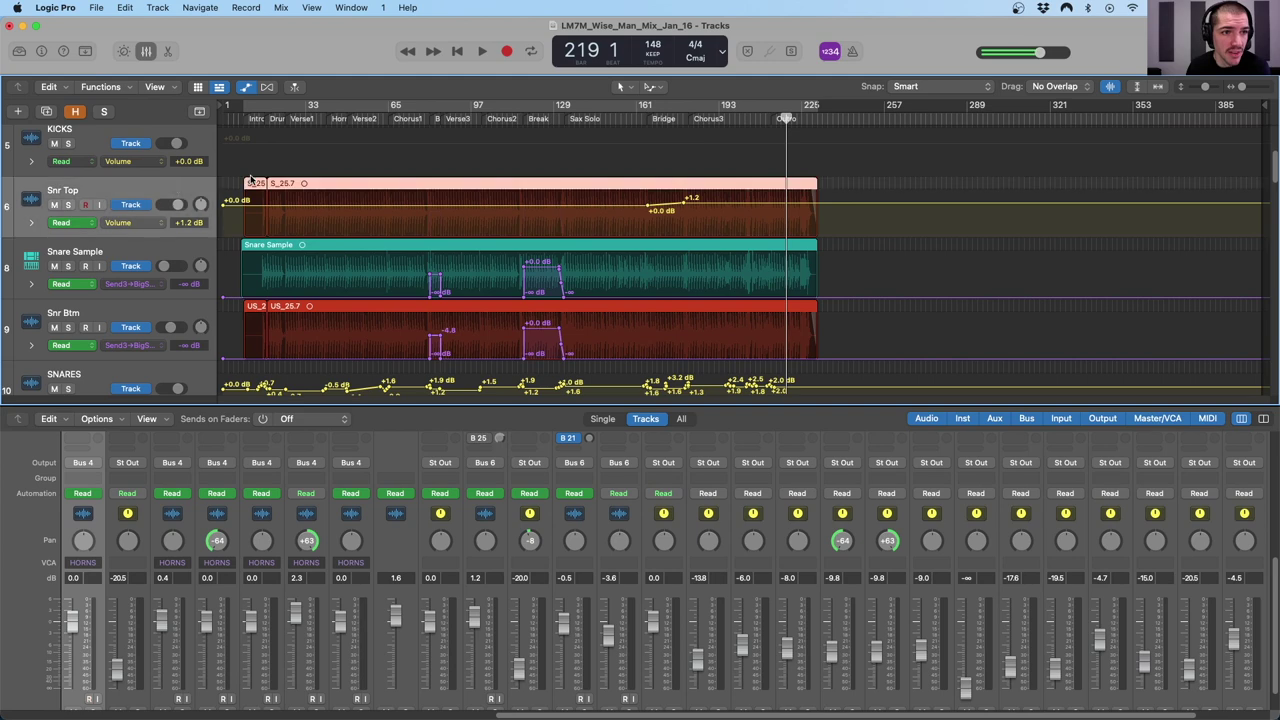
drag(643, 118, 680, 118)
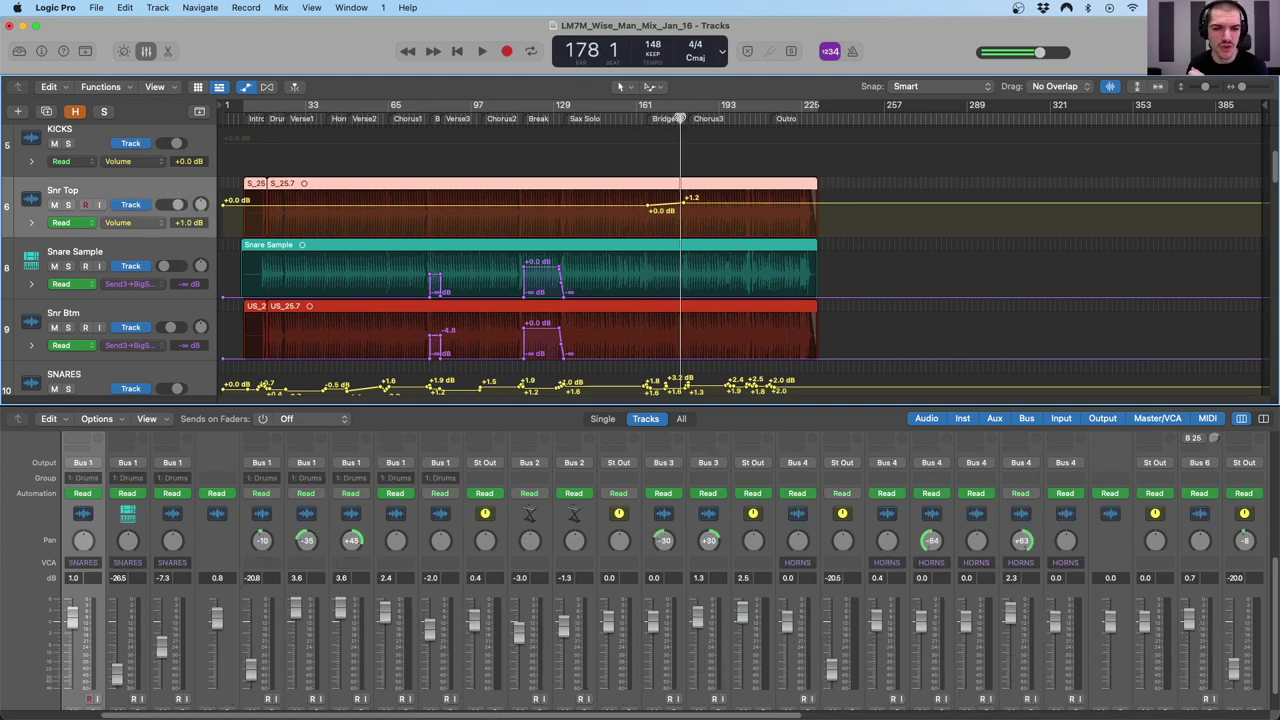
- Select the Snr Top, Snare Sample and Snr Btm tracks that feed the SNARES track
scroll(722, 250, down, 3)
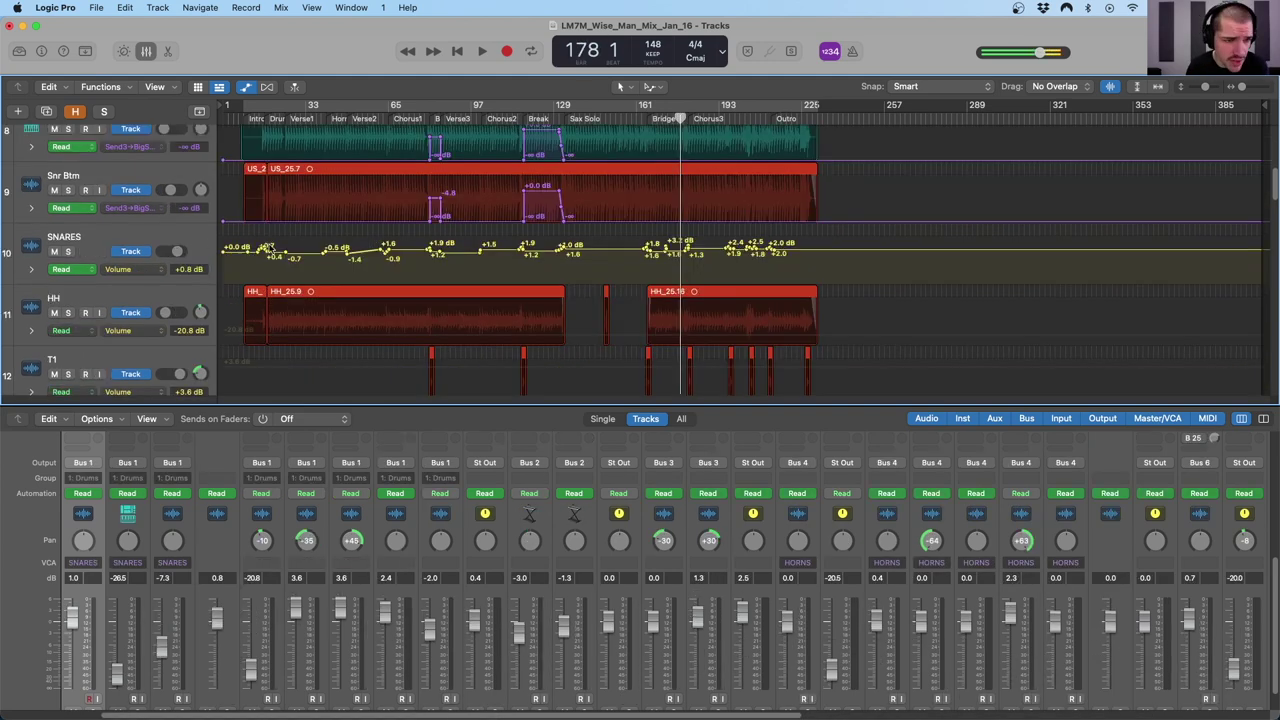
click(112, 248)
click(178, 533)
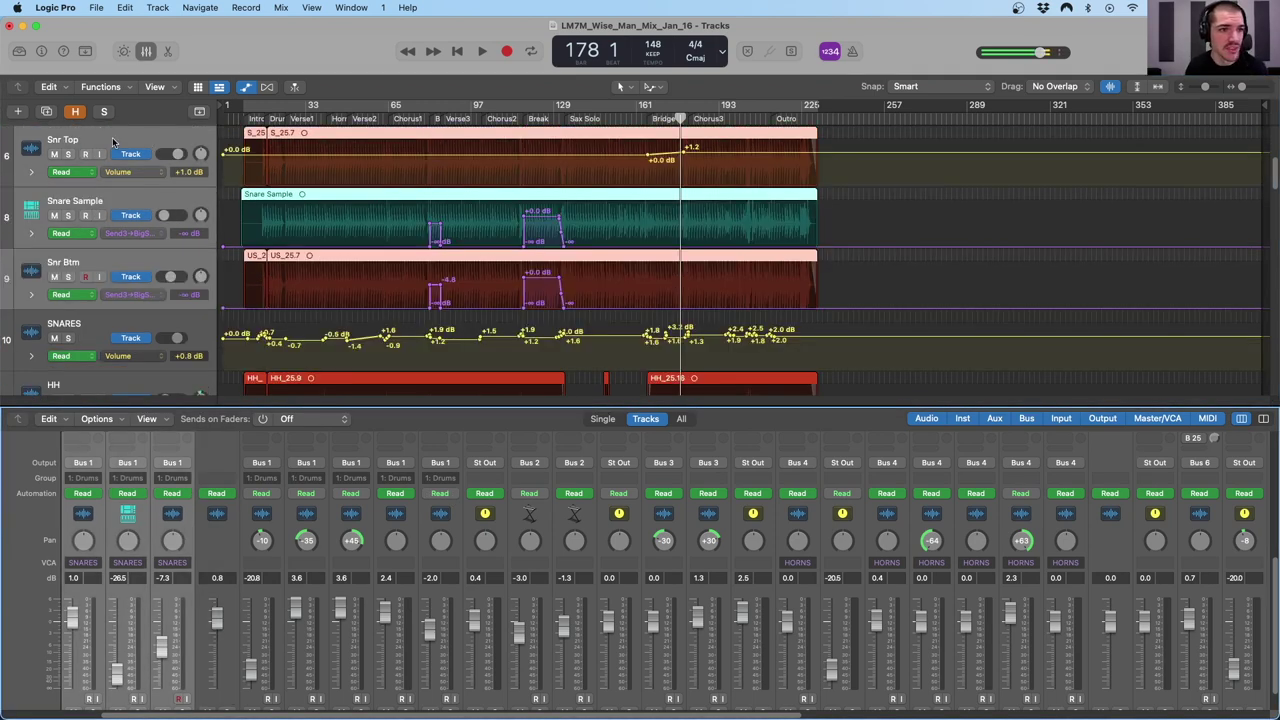
- Play the snare fill into Chorus3 from bar 179 to about bar 181 with its SNARES volume automation in close view
click(697, 112)
key(cmd+Right)
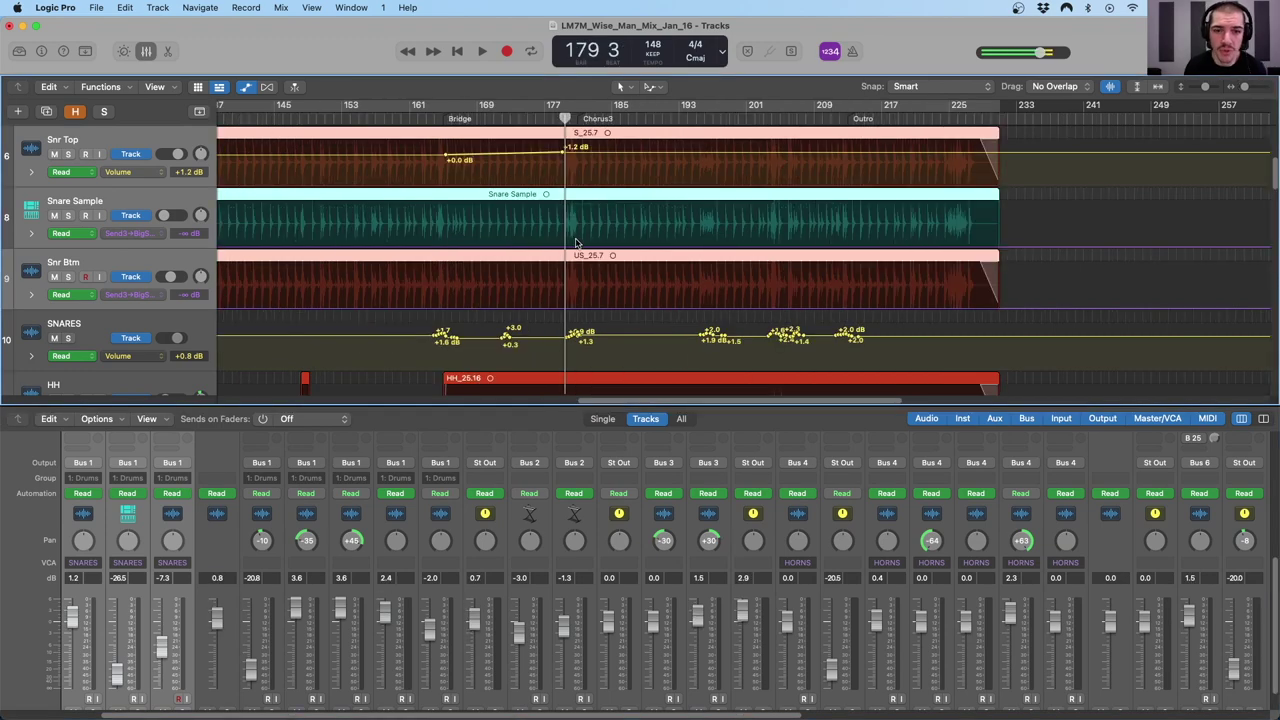
key(super+Right)
key(super+Right)
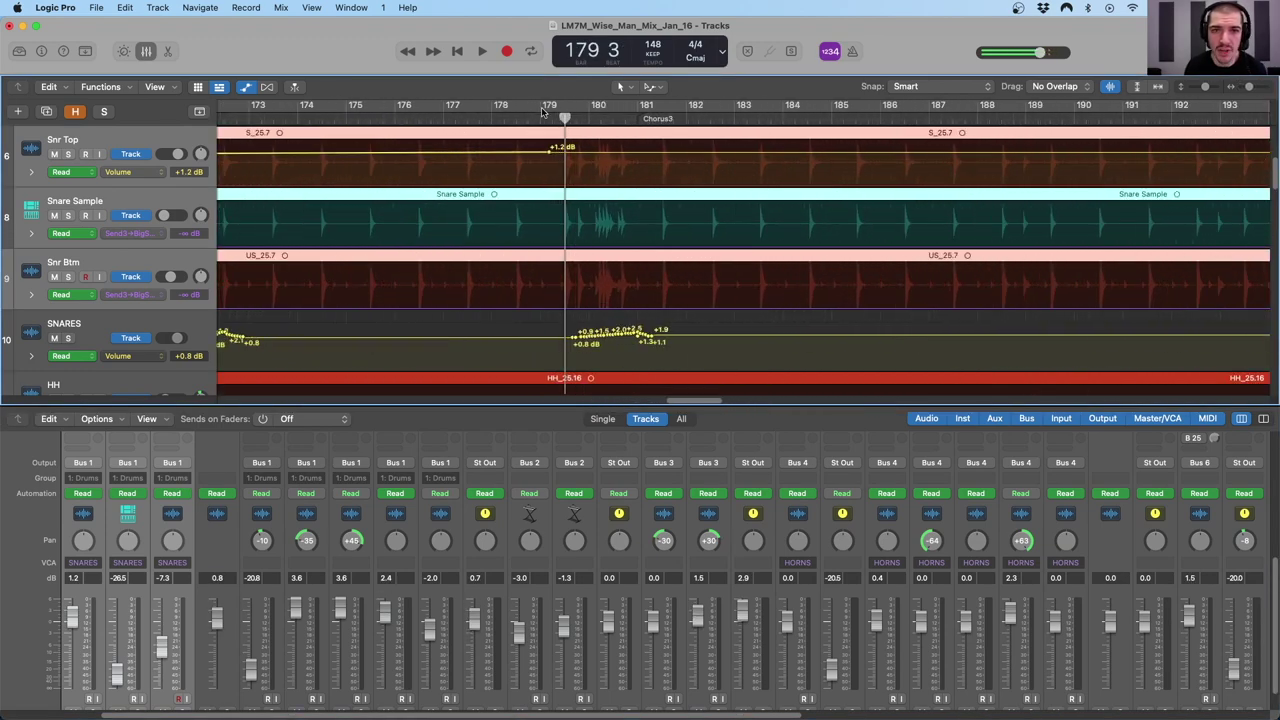
key(comma)
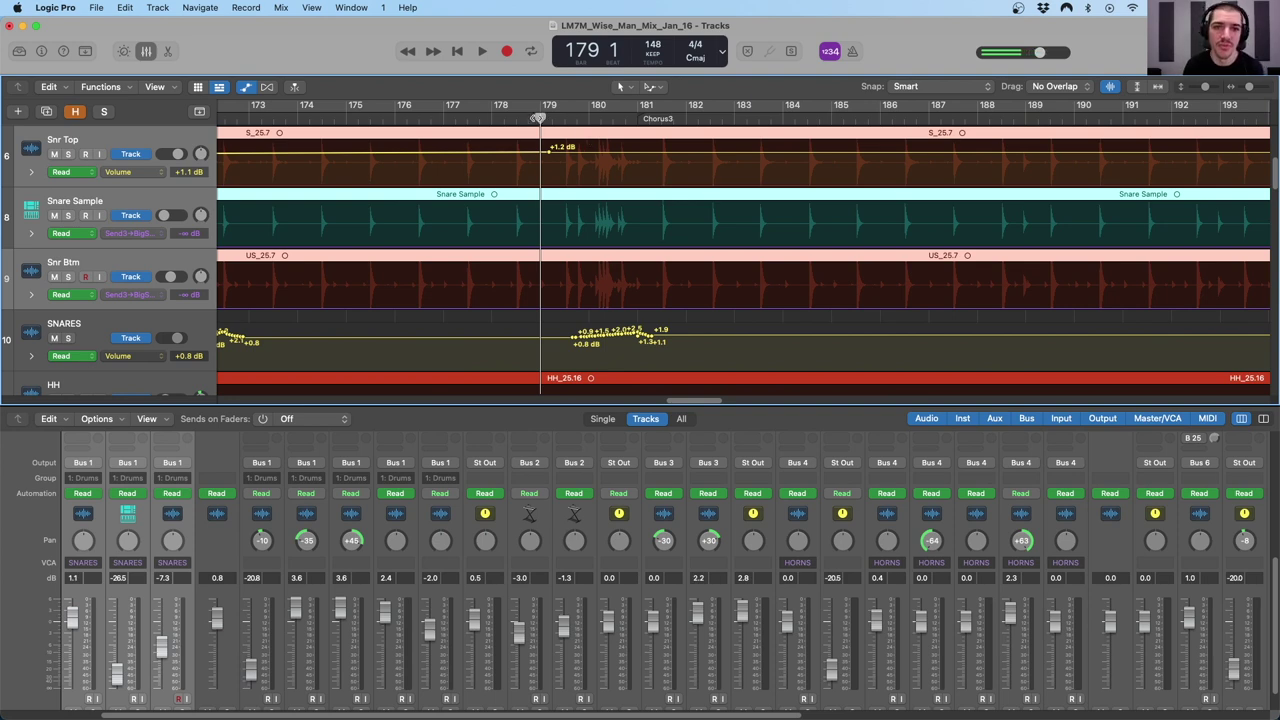
key(space)
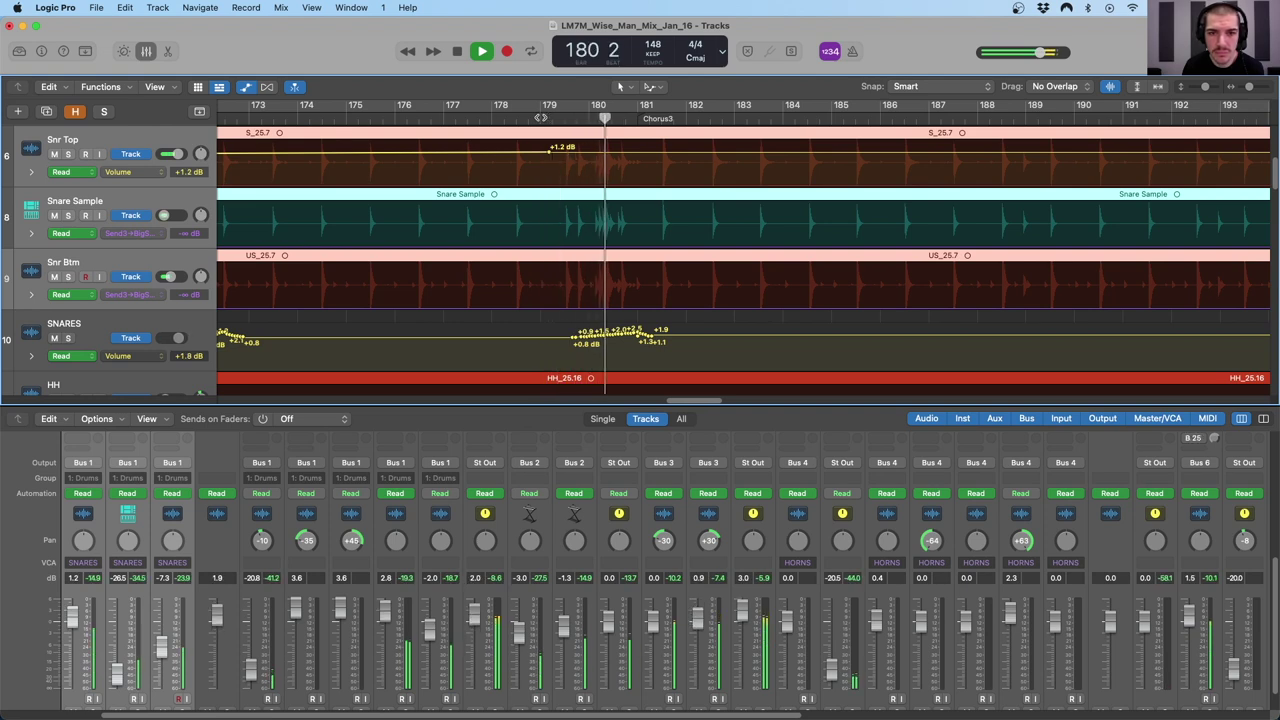
key(space)
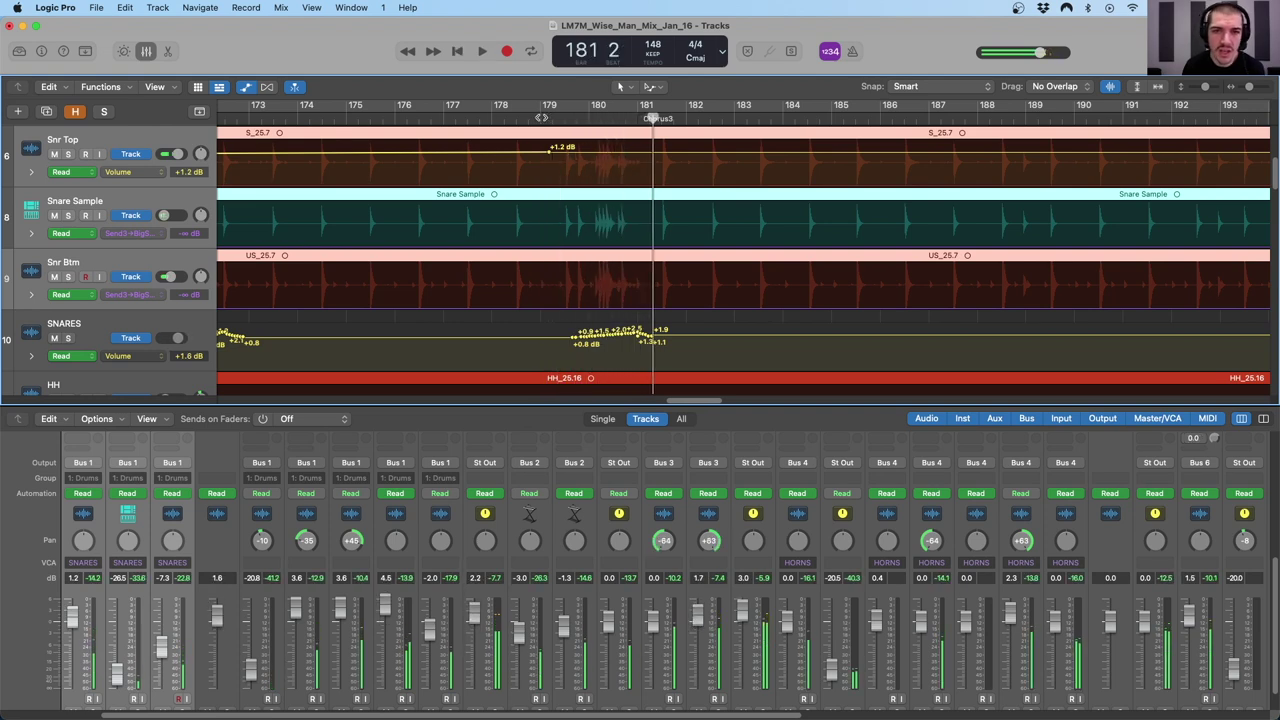
- Move the playhead to bar 181 and examine the SNARES volume automation at the fills across the whole song
click(566, 118)
drag(566, 118, 638, 118)
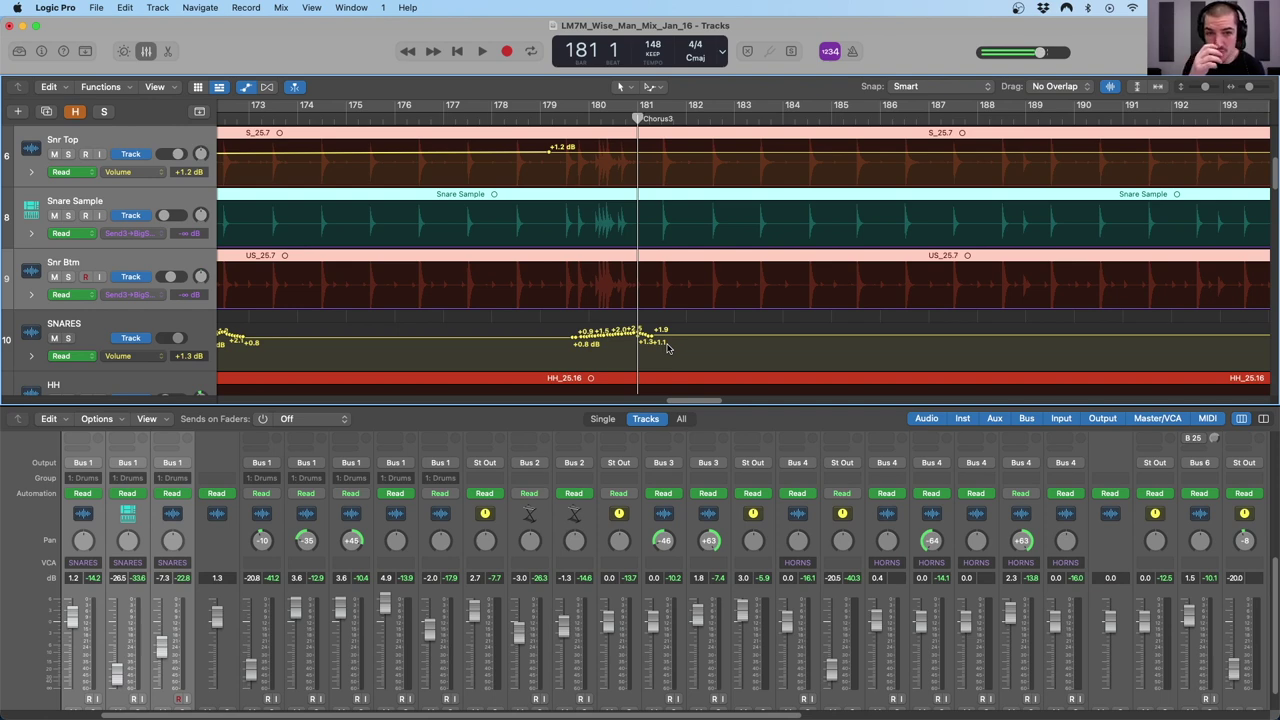
key(super+Left)
key(super+Left)
key(super+Left)
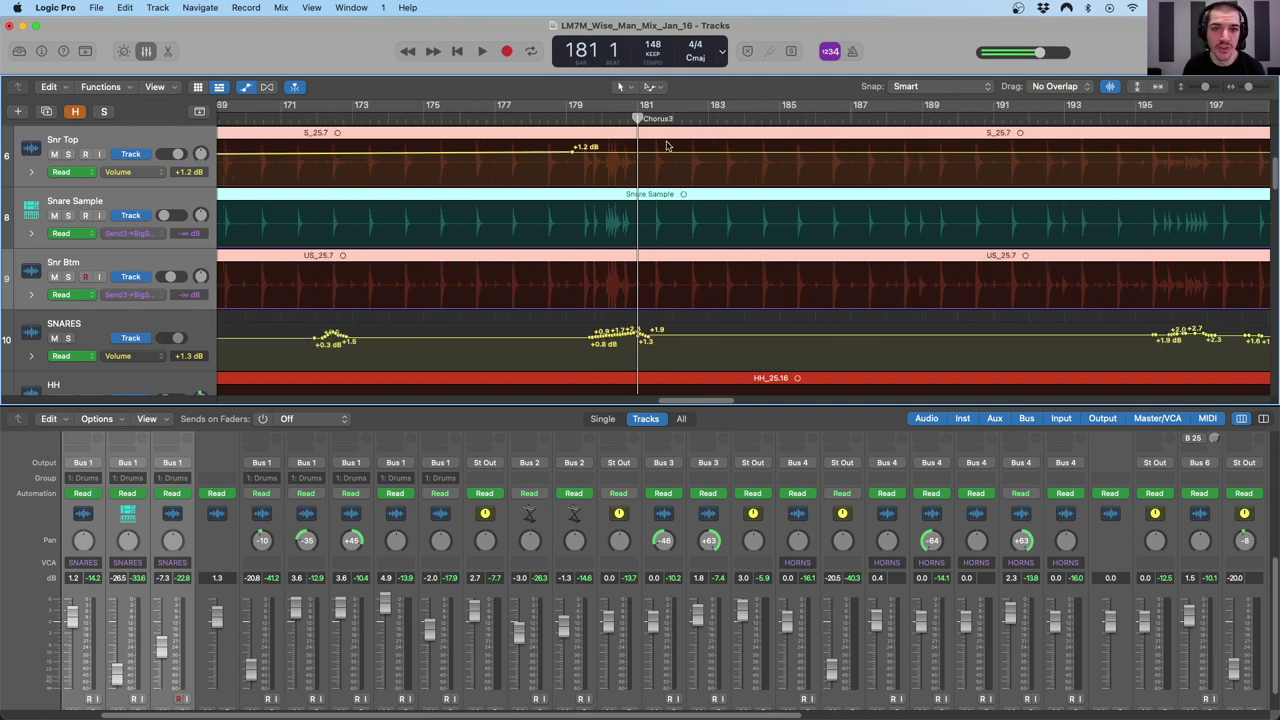
scroll(600, 217, down, 1)
scroll(600, 217, down, 3)
key(super+Left)
key(super+Left)
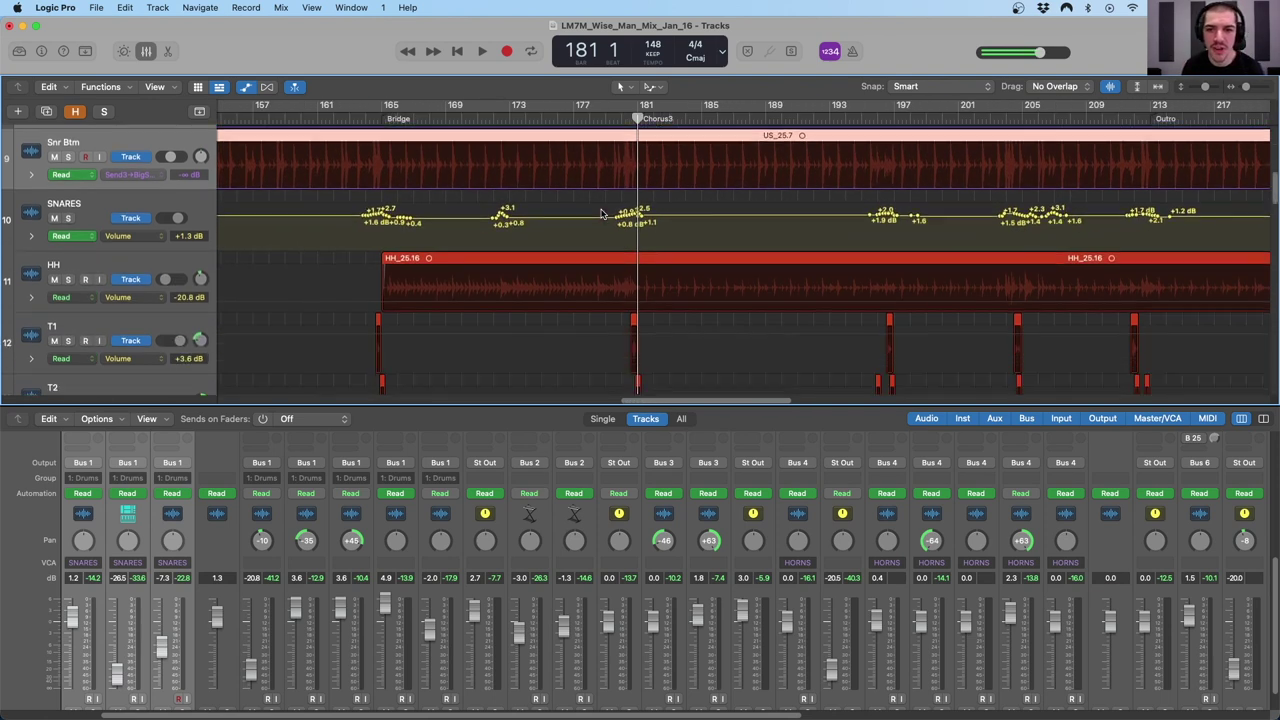
key(super+Left)
key(super+Left)
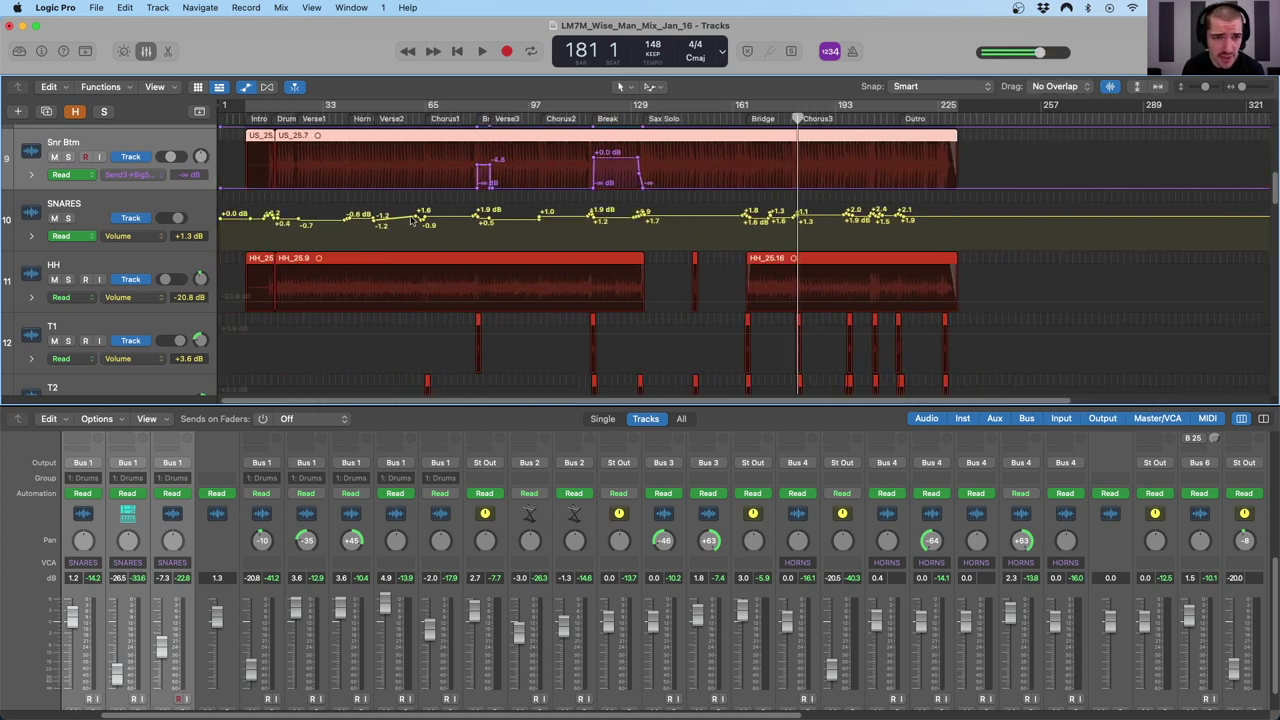
- Scrub the playhead through Verse2 to bar 71 in Chorus1, and select the OH track
click(350, 118)
drag(350, 118, 447, 117)
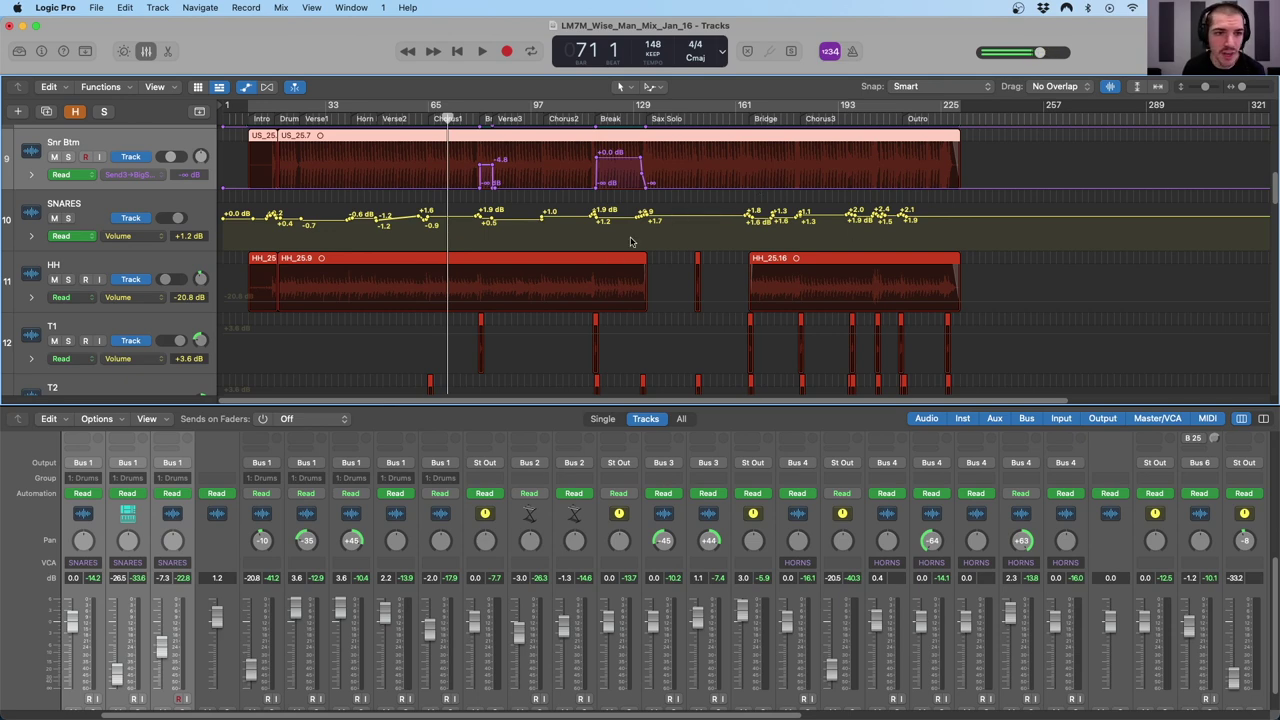
scroll(576, 247, down, 5)
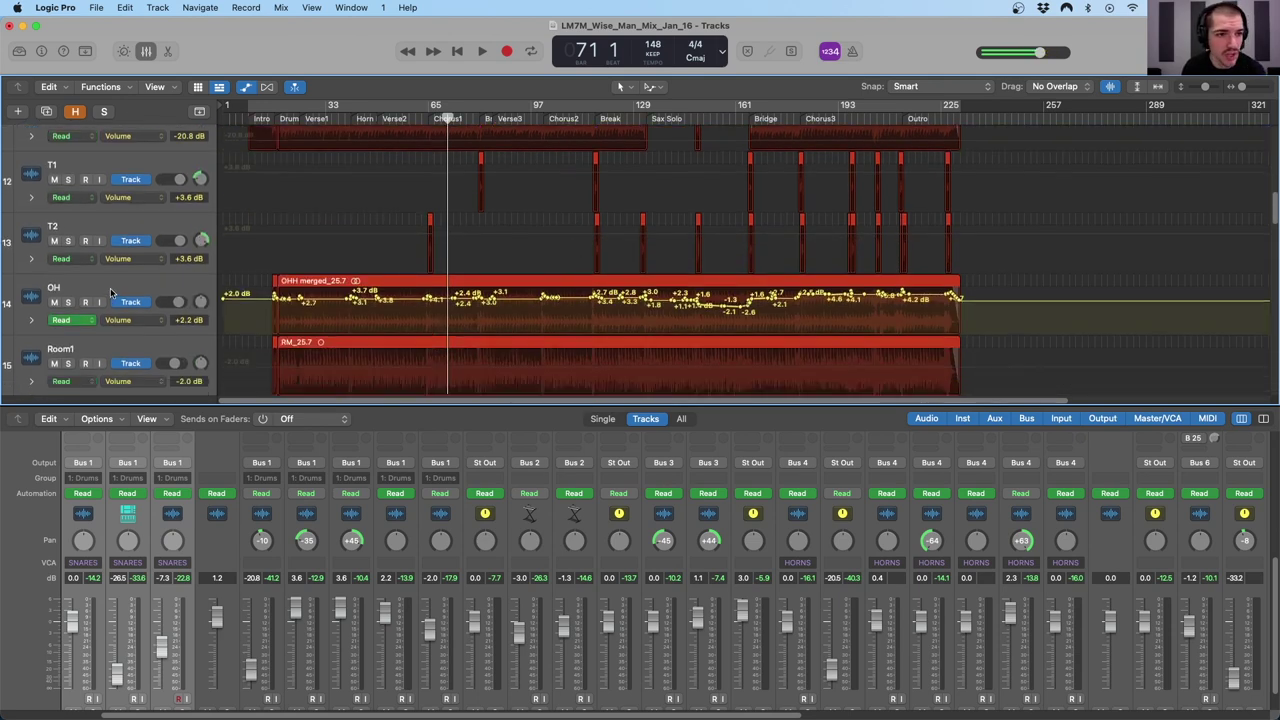
click(113, 295)
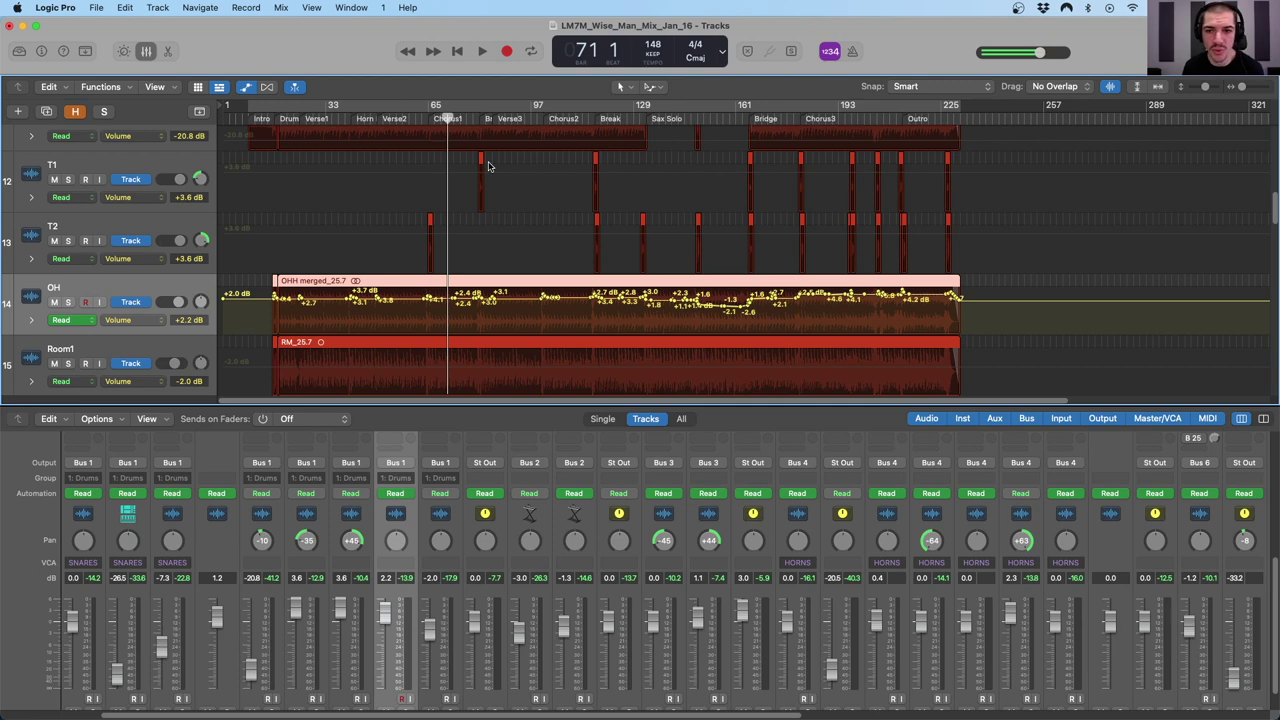
- Place the playhead at bar 65 and examine the OH volume automation around the fill into Chorus1 up close
drag(422, 112, 460, 187)
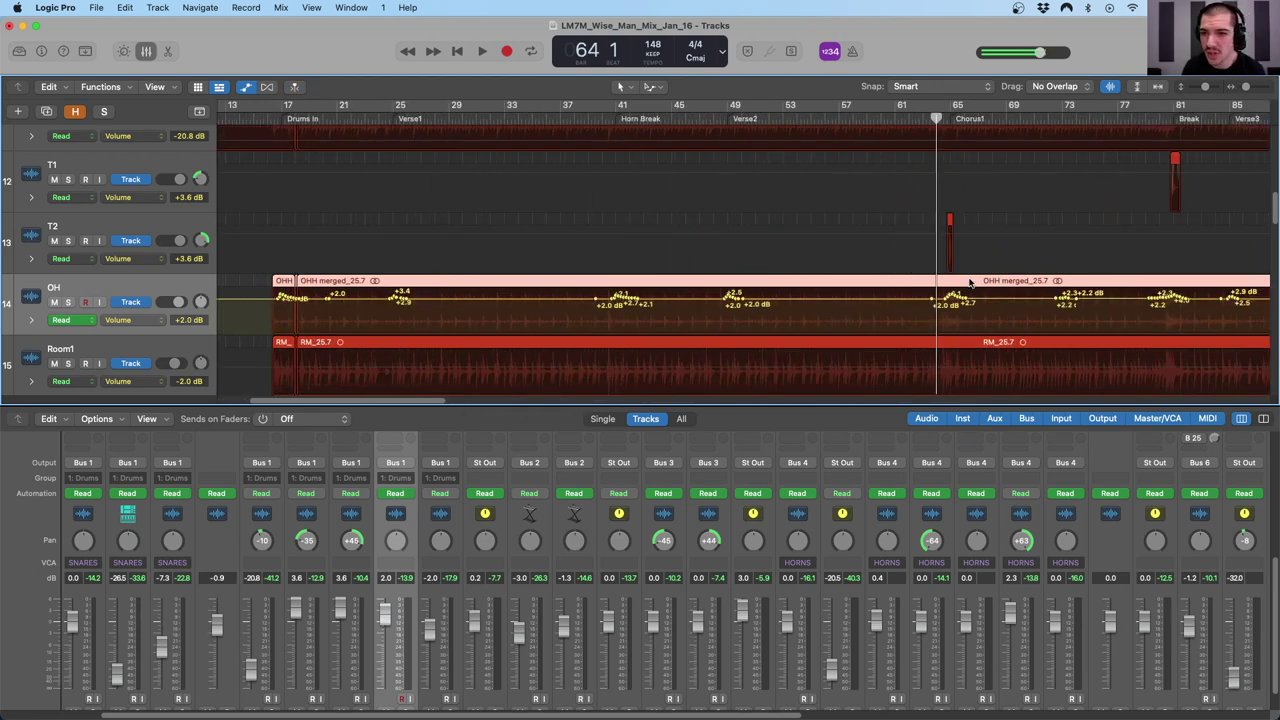
click(236, 313)
key(super+Right)
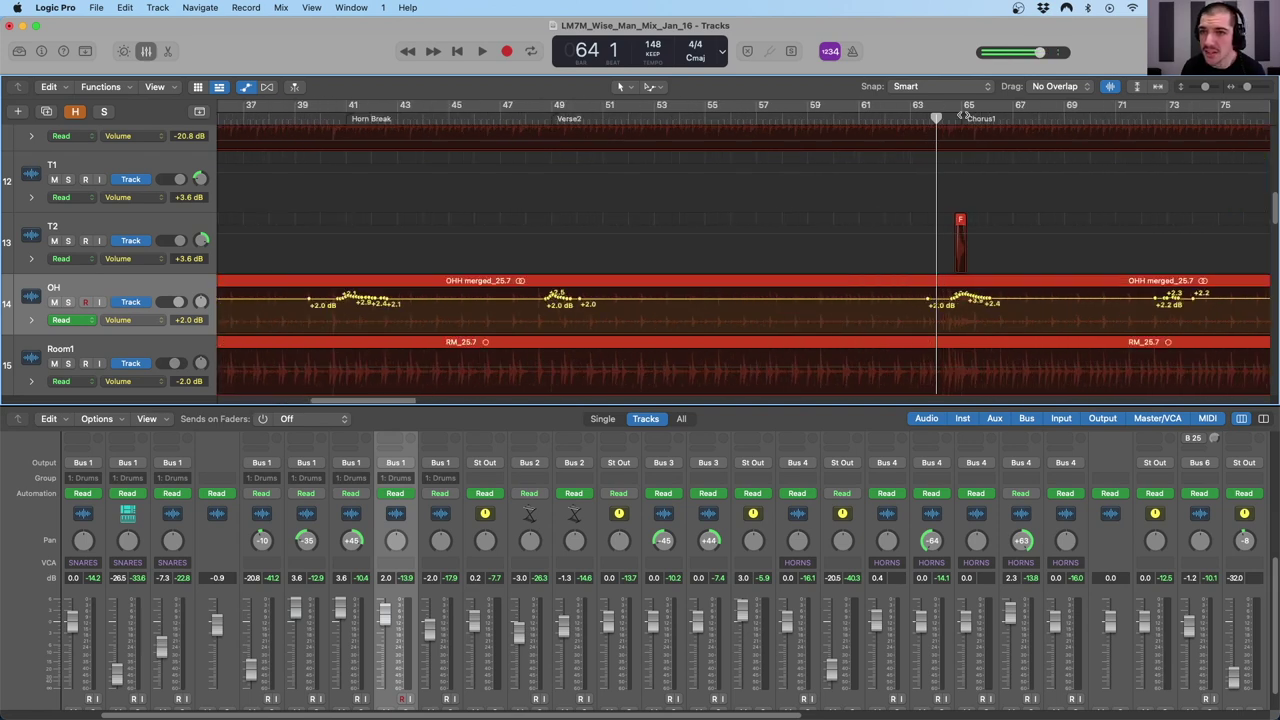
key(super+Right)
key(super+Right)
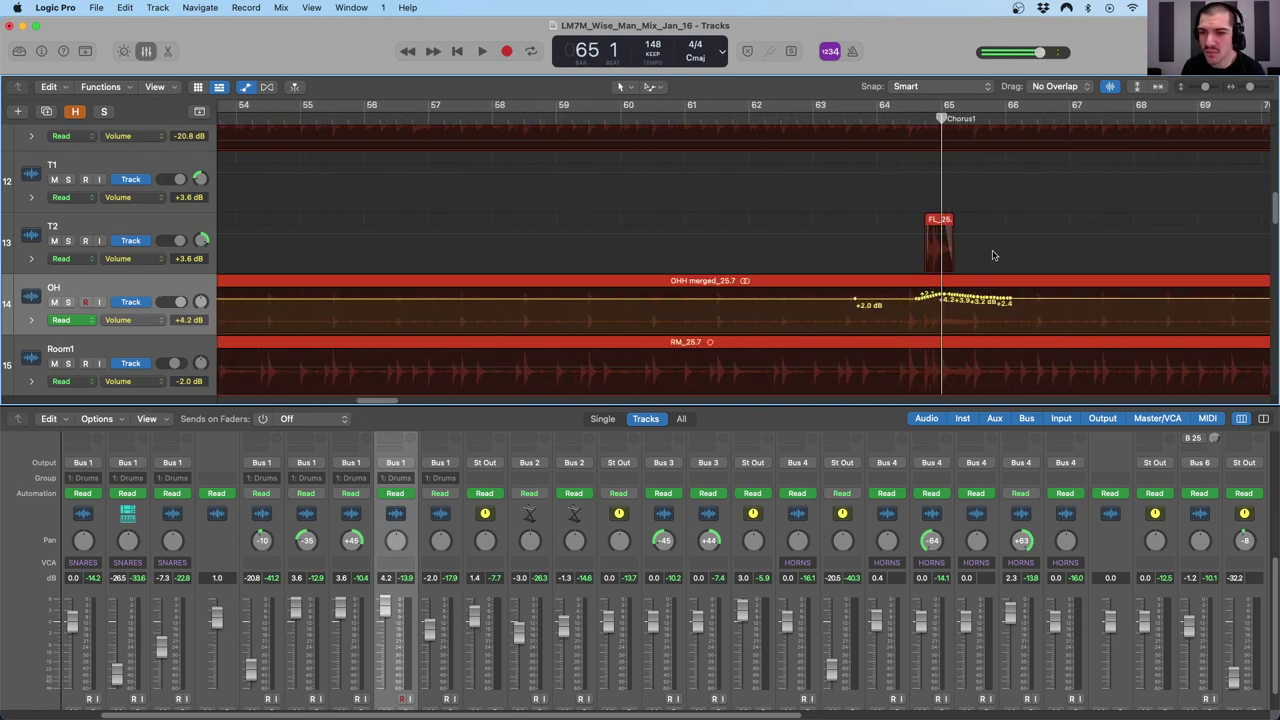
- Scrub the playhead across the OH volume rise at the start of Chorus1 and return it to bar 63
scroll(886, 259, right, 5)
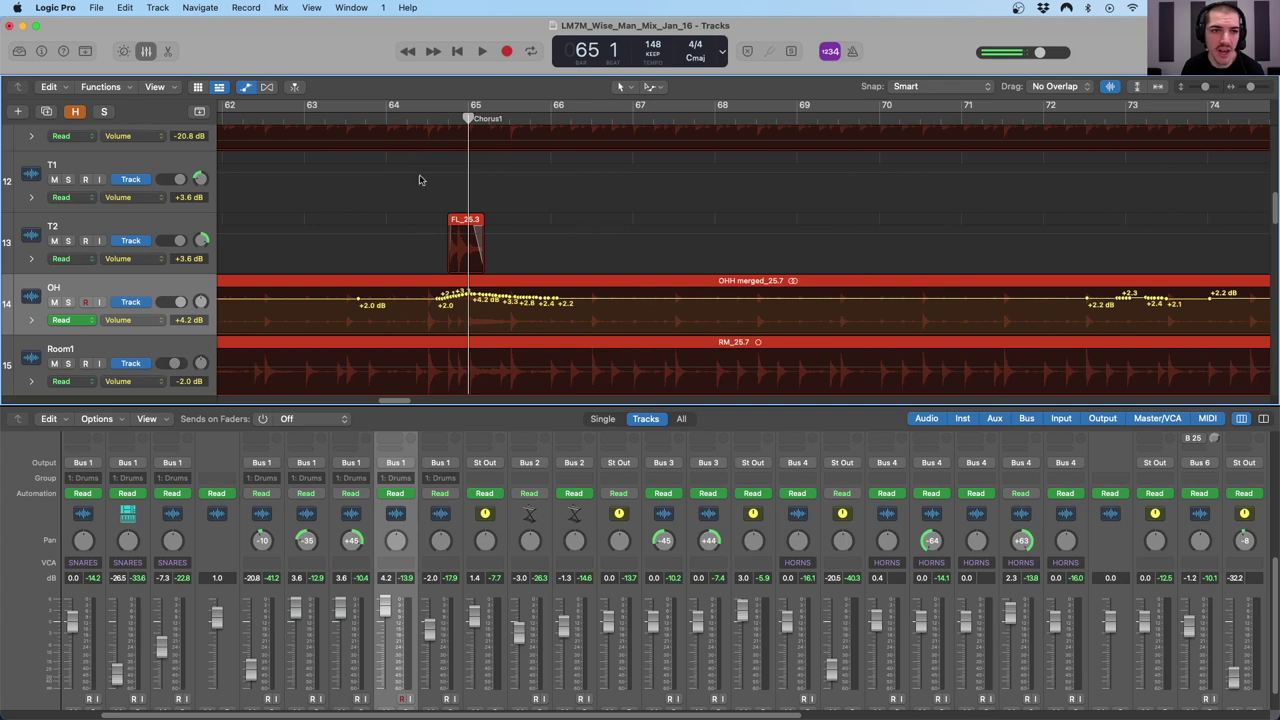
drag(363, 118, 554, 120)
click(351, 107)
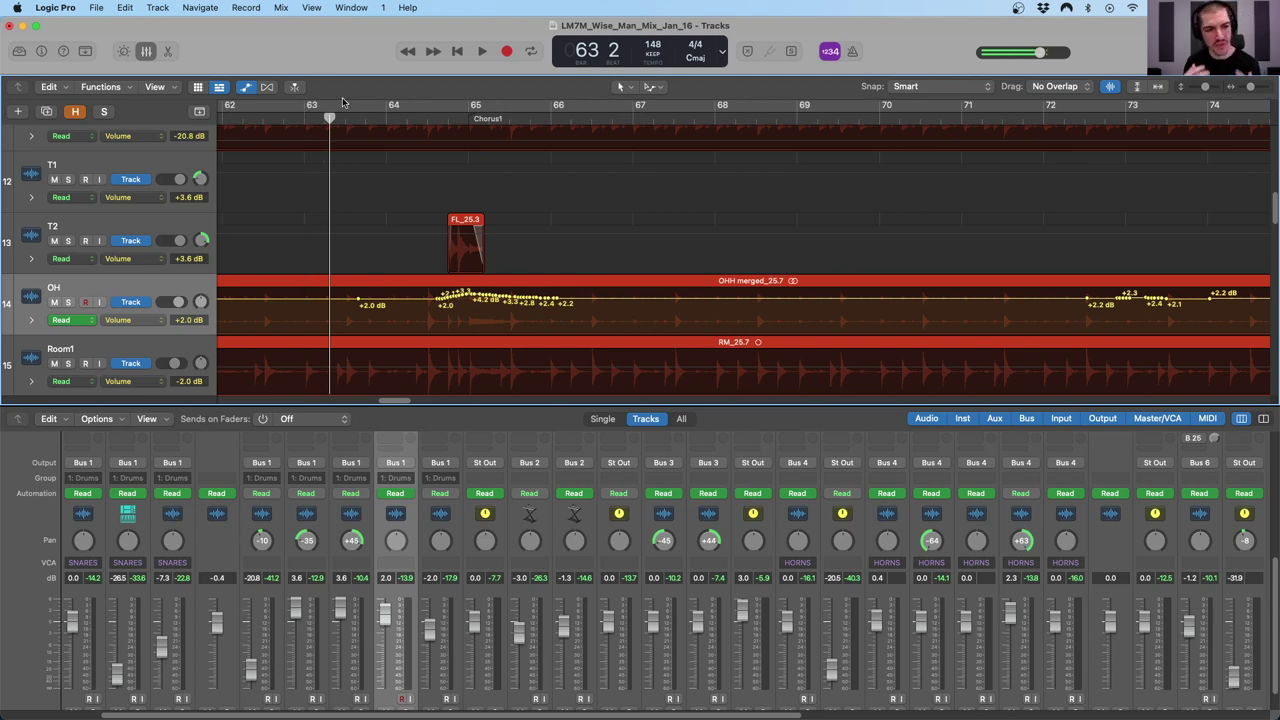
- Scrub the playhead to bar 135 in the Sax Solo and examine the OH volume automation across the whole song
scroll(499, 252, down, 10)
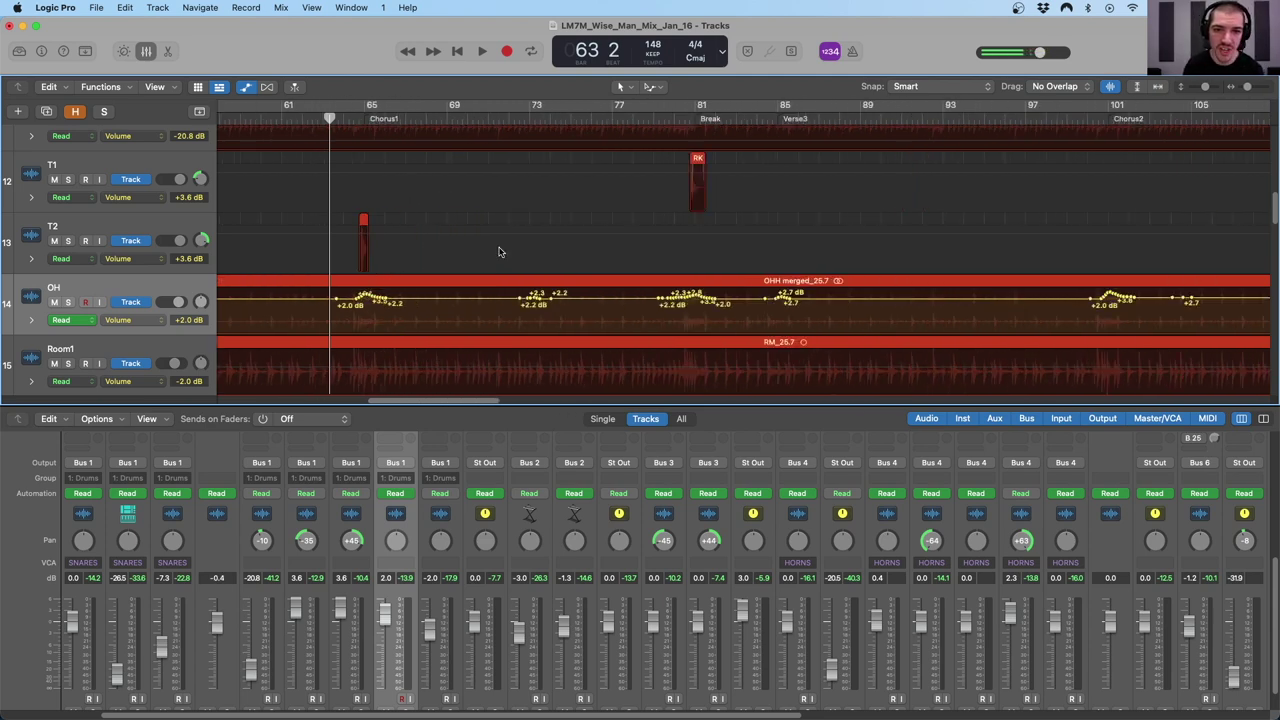
click(483, 118)
drag(483, 118, 984, 103)
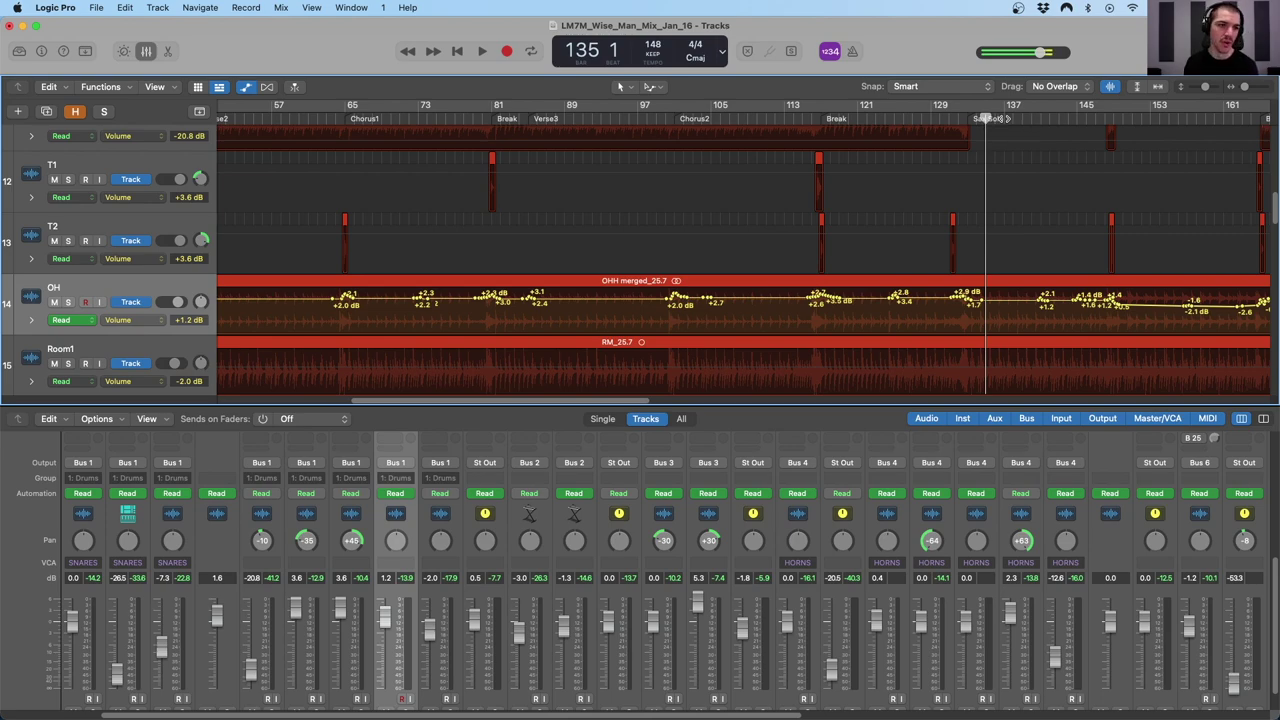
key(super+a)
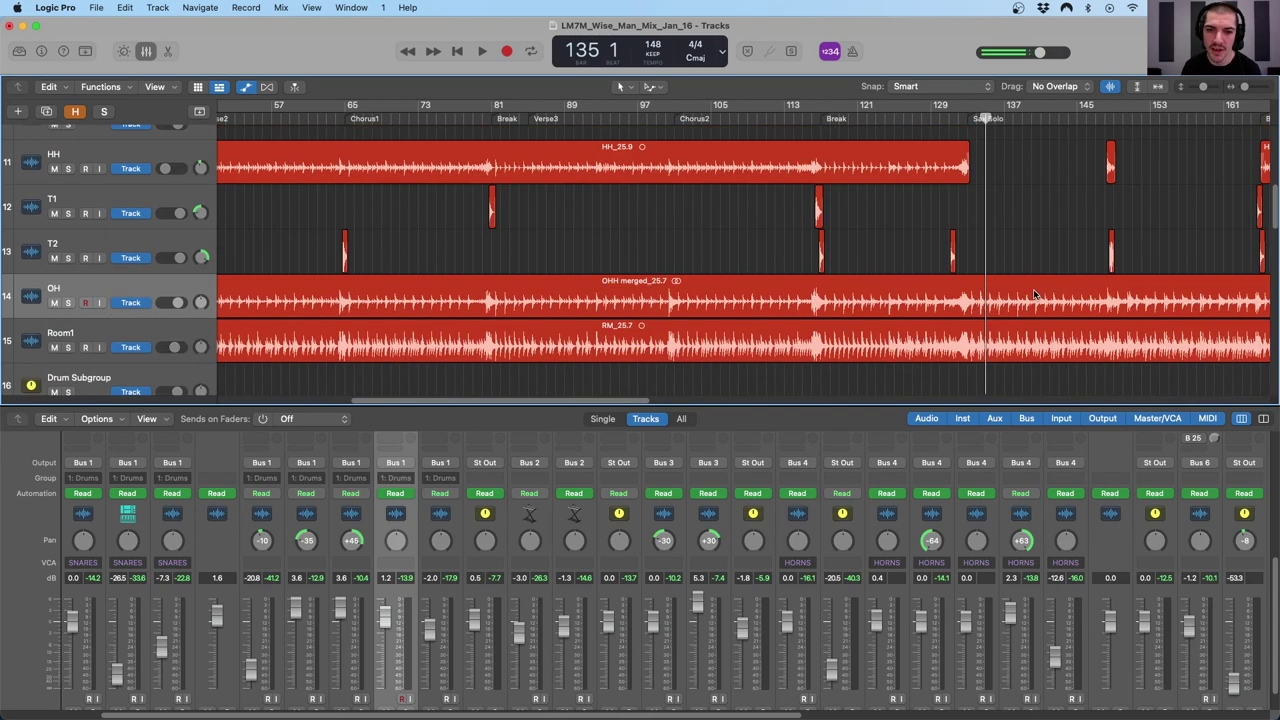
click(1035, 295)
scroll(1030, 297, down, 2)
key(super+Left)
key(super+Left)
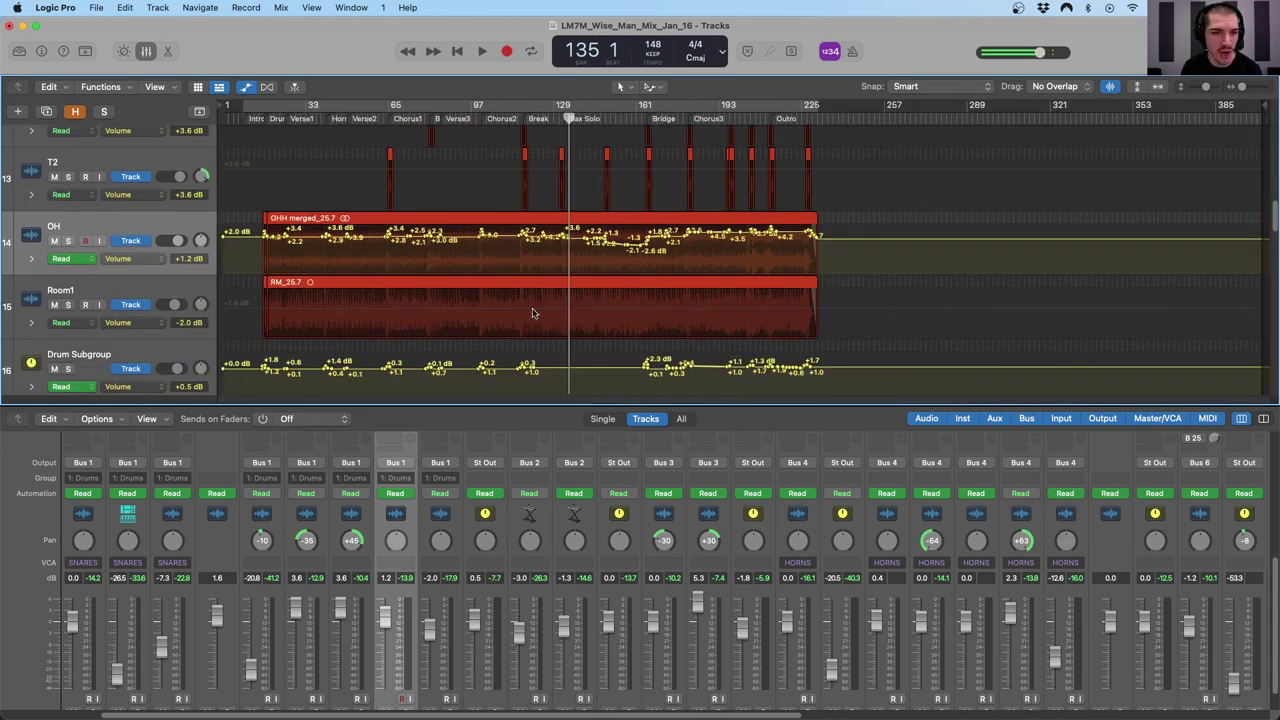
- Select the Drum Subgroup track, place the playhead at bar 39 and examine its volume automation around the Horn Break up close
scroll(448, 317, down, 1)
click(136, 330)
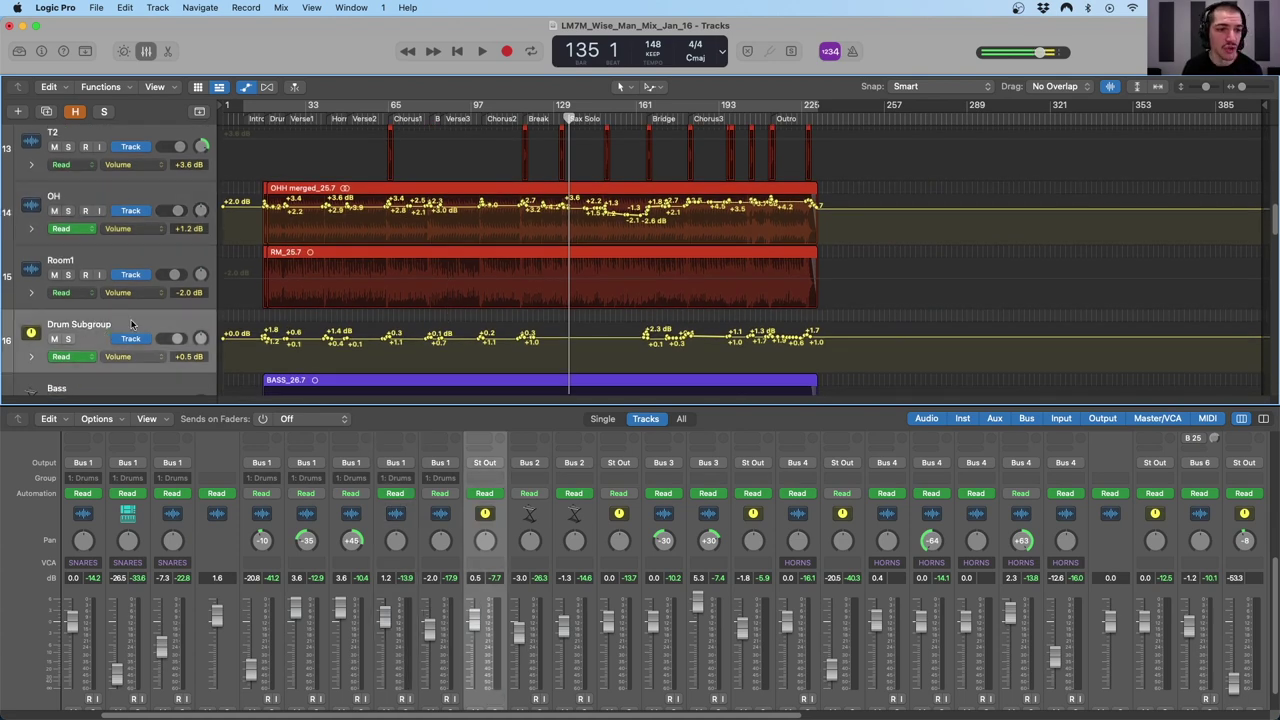
drag(314, 127, 328, 127)
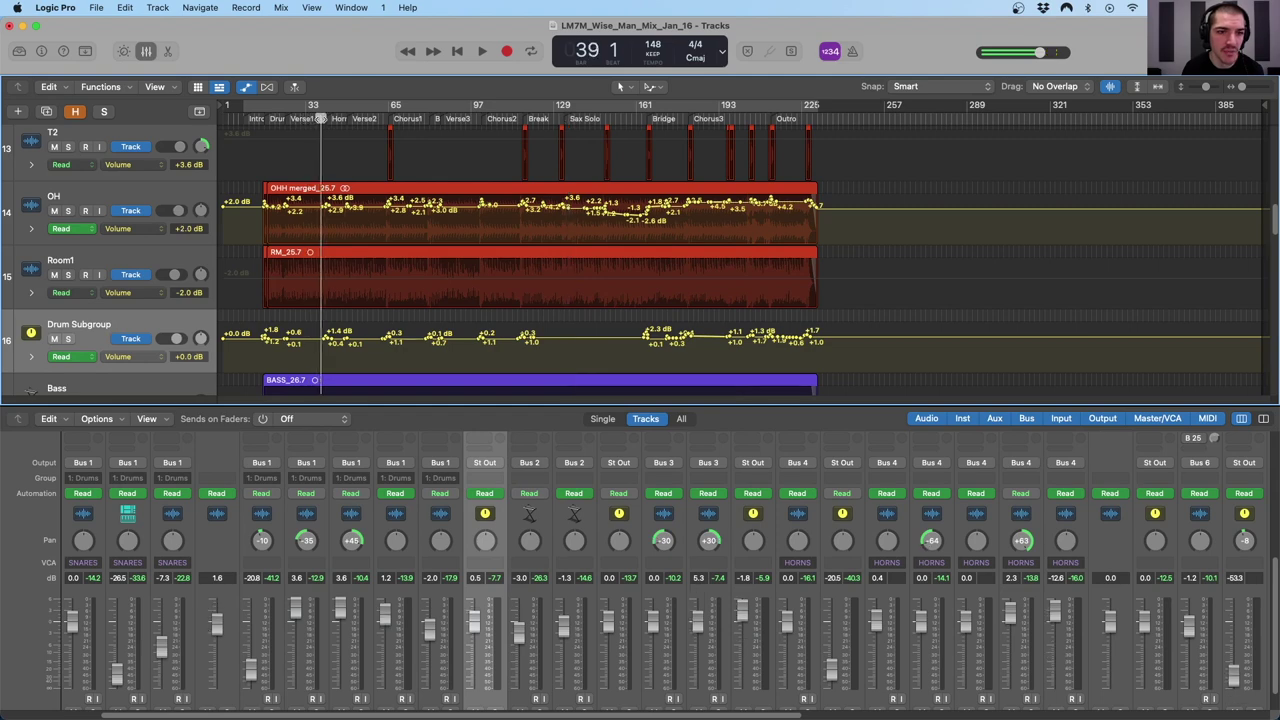
key(super+Right)
key(super+Right)
key(super+Right)
key(super+Right)
key(super+Right)
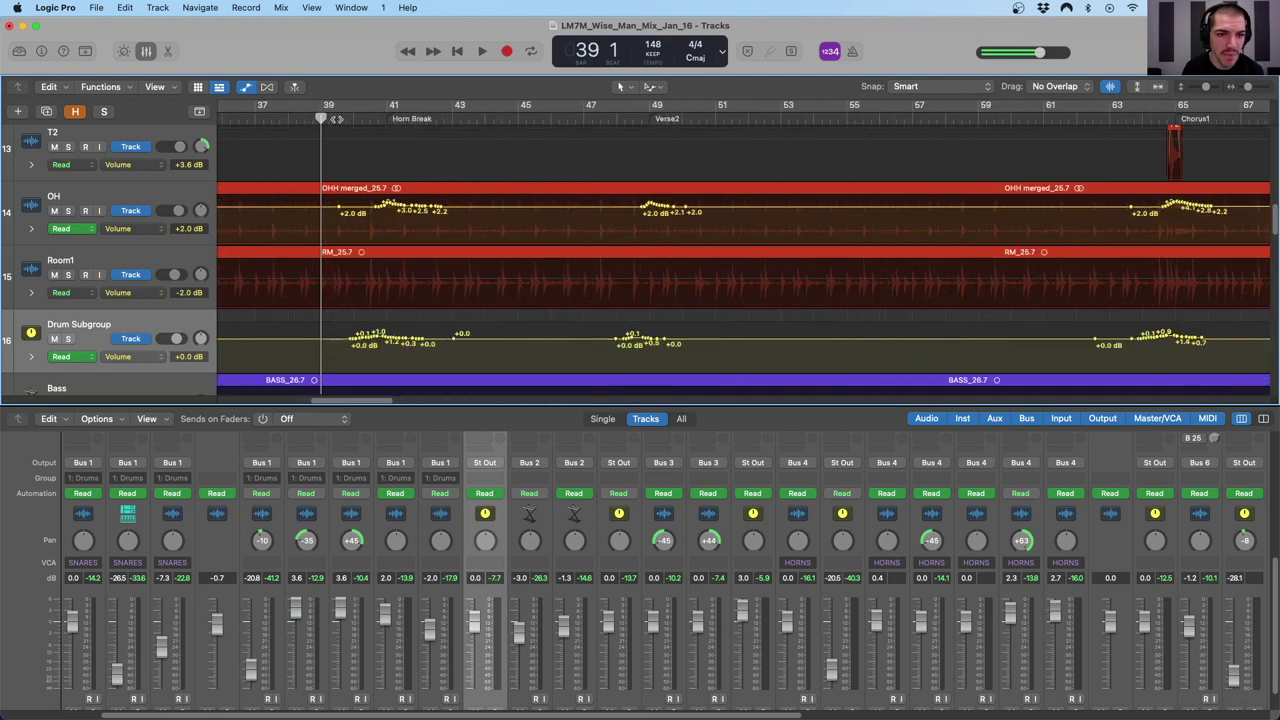
- Scrub the playhead through the Horn Break to bar 50 in Verse2 and review the Drum Subgroup volume automation across the song
drag(350, 118, 820, 110)
key(super+Left)
key(super+Left)
key(super+Left)
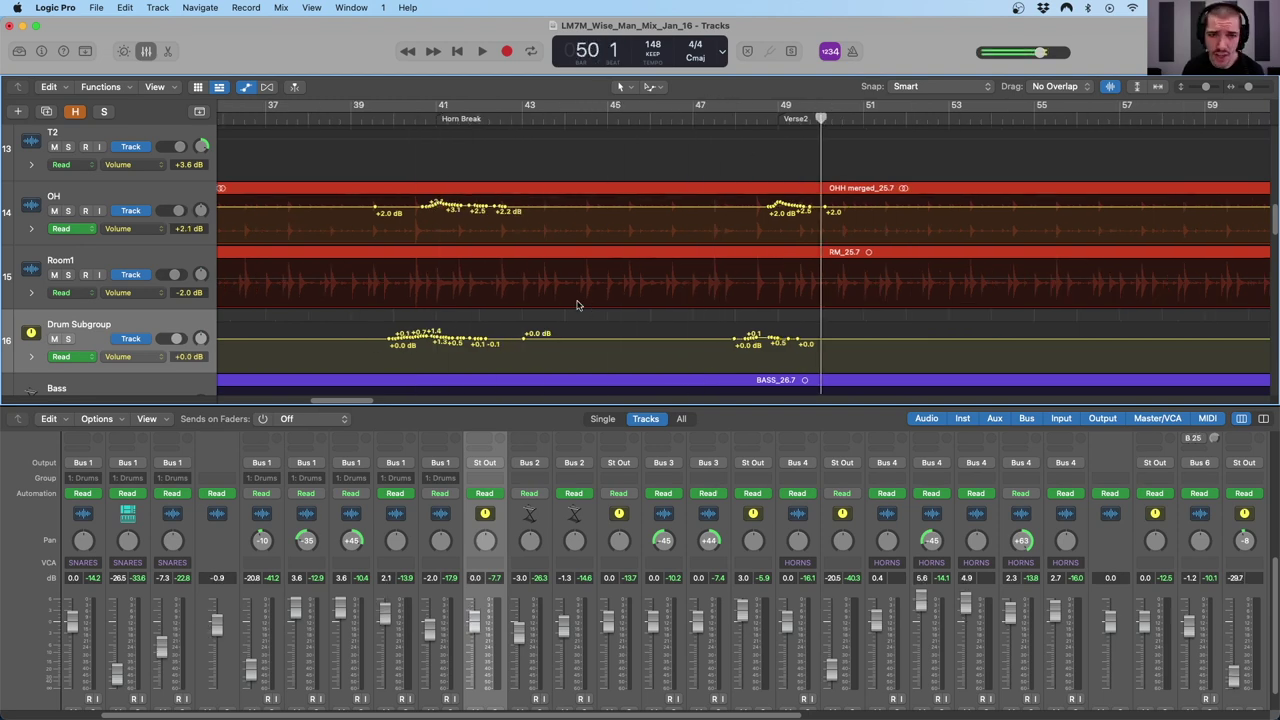
key(super+Left)
key(super+Left)
key(super+Left)
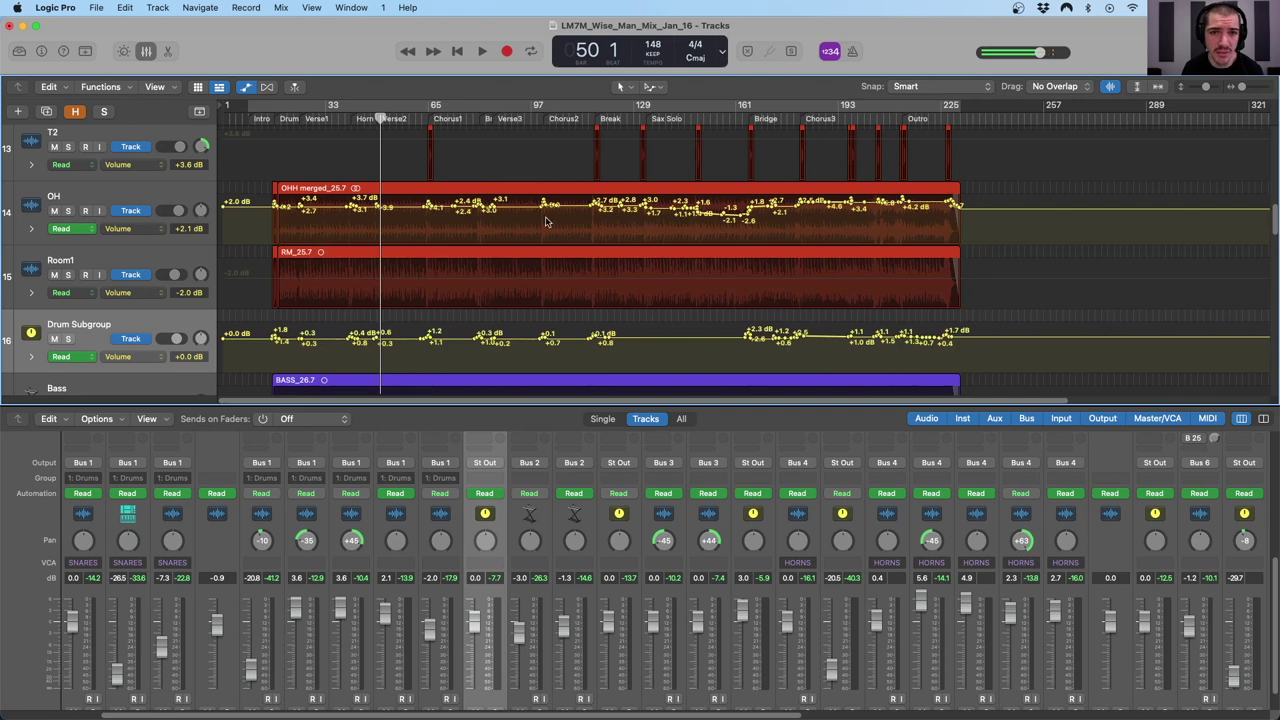
key(super+Left)
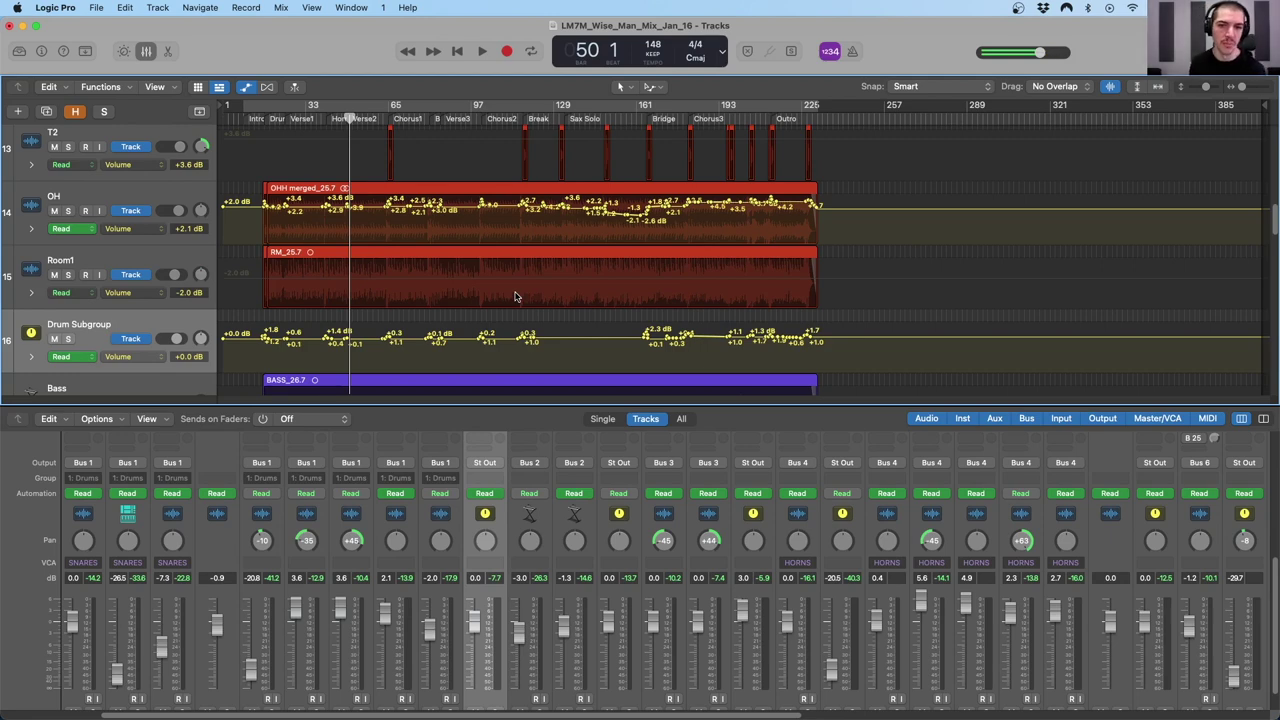
- Enlarge the mixer area and bring the kick and snare channels at its start into view
scroll(499, 604, down, 2)
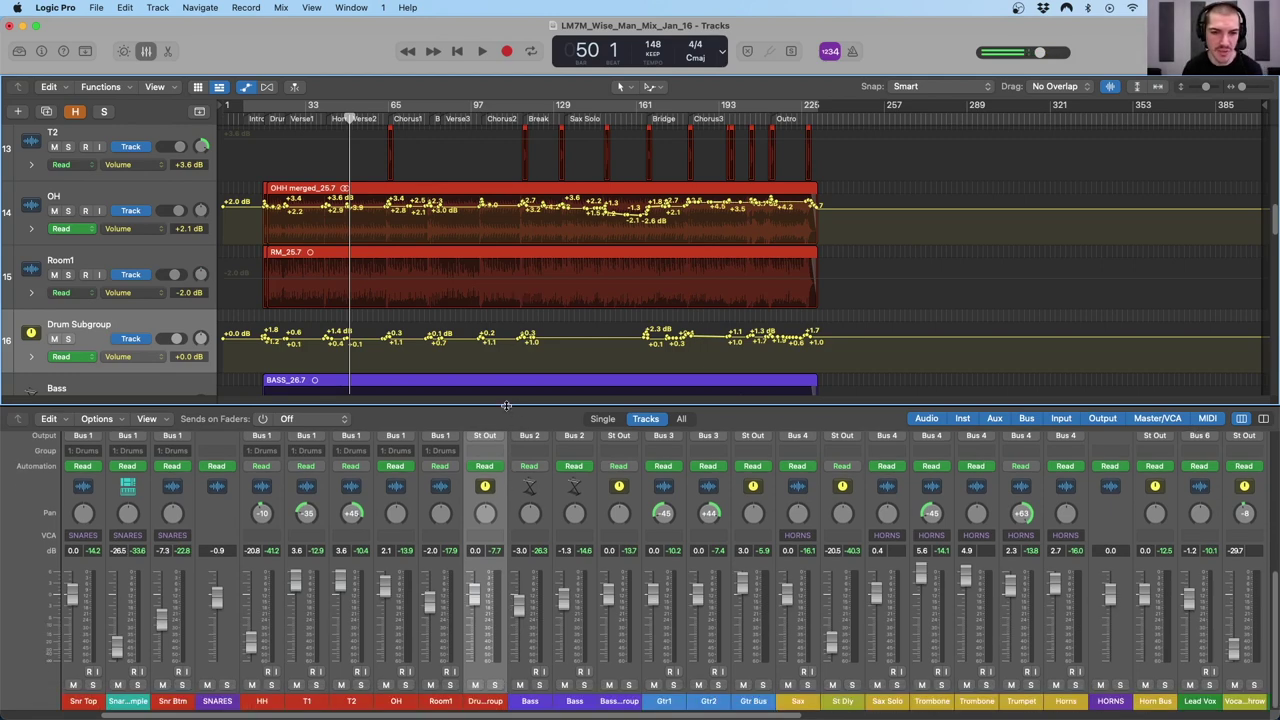
drag(504, 403, 504, 318)
scroll(400, 550, left, 4)
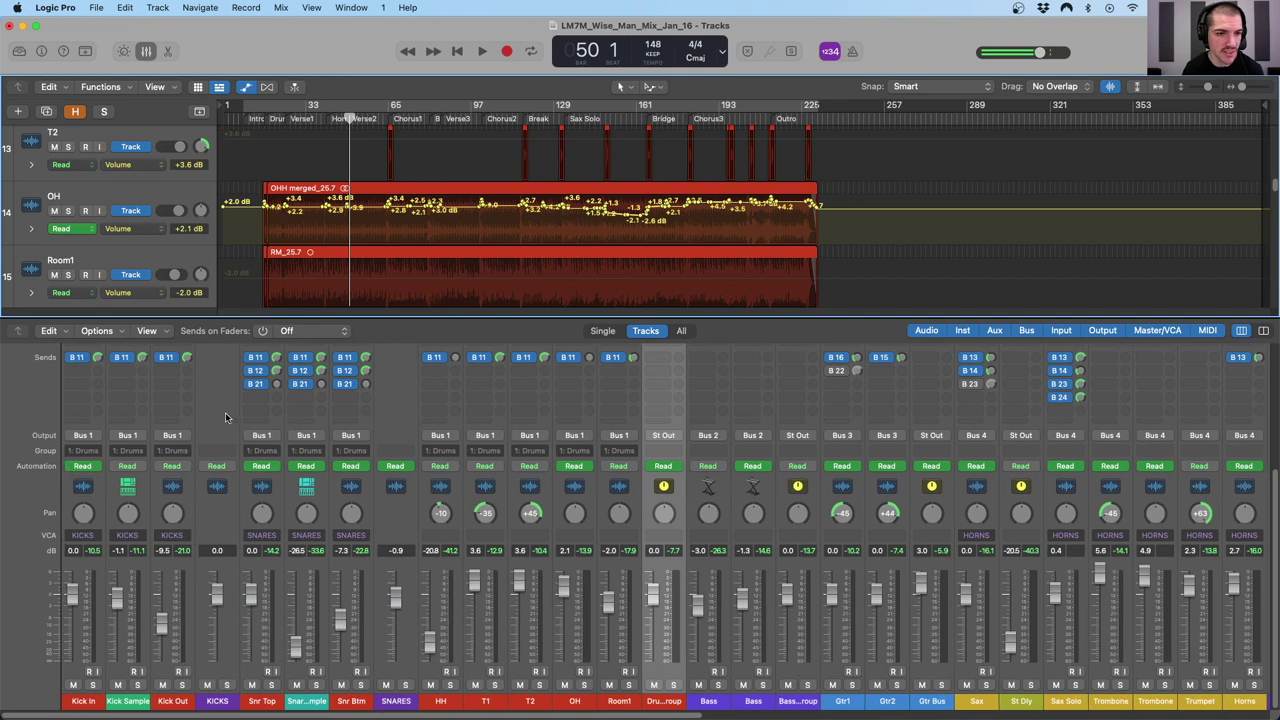
- Select the drum channels from Kick In through Room1, followed by the Drum Subgroup channel, and inspect its input and effects
click(103, 487)
shift+click(620, 490)
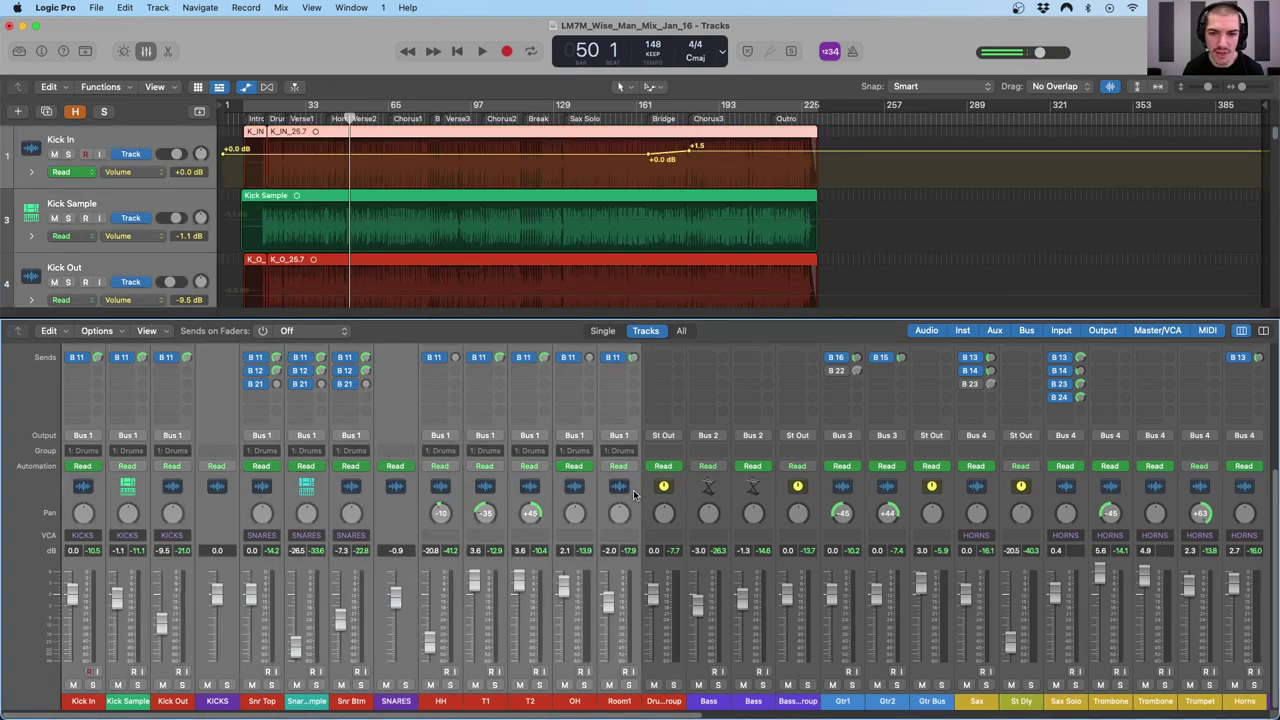
click(678, 505)
scroll(682, 493, up, 5)
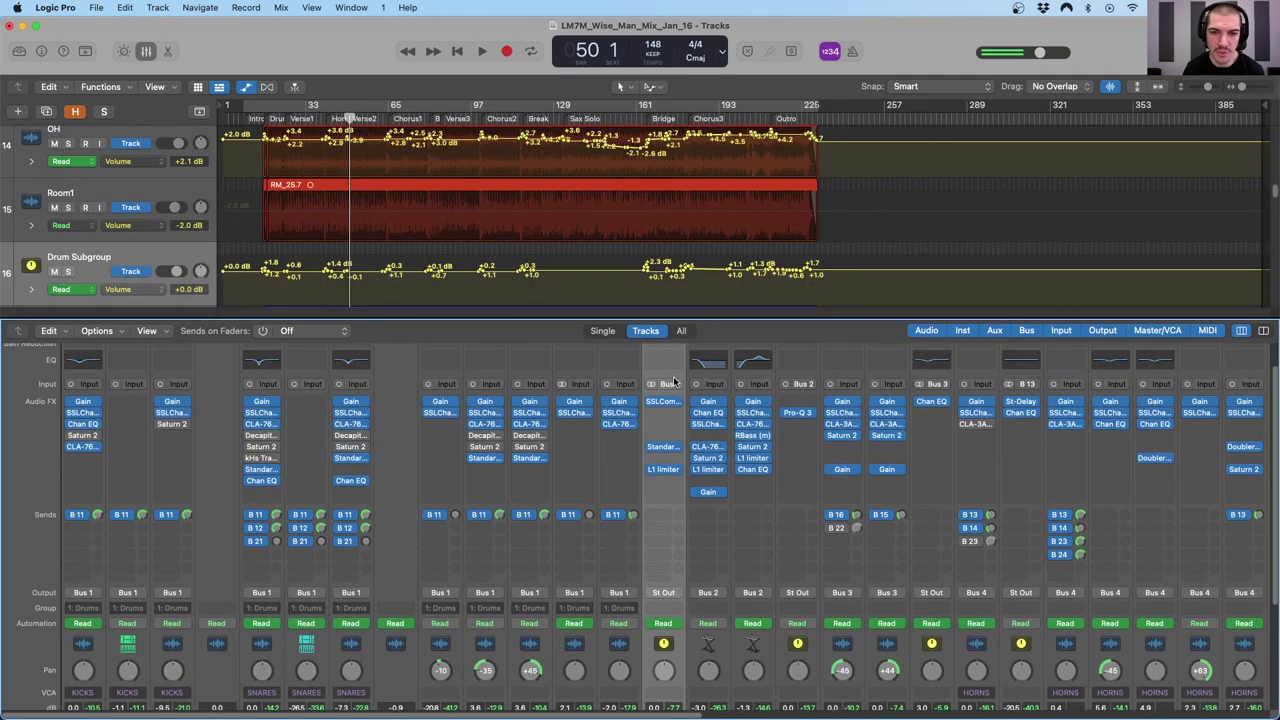
- Select the first Bass track, BASS_26.7, inspect the curve of its Channel EQ and close the plug-in
scroll(617, 190, down, 3)
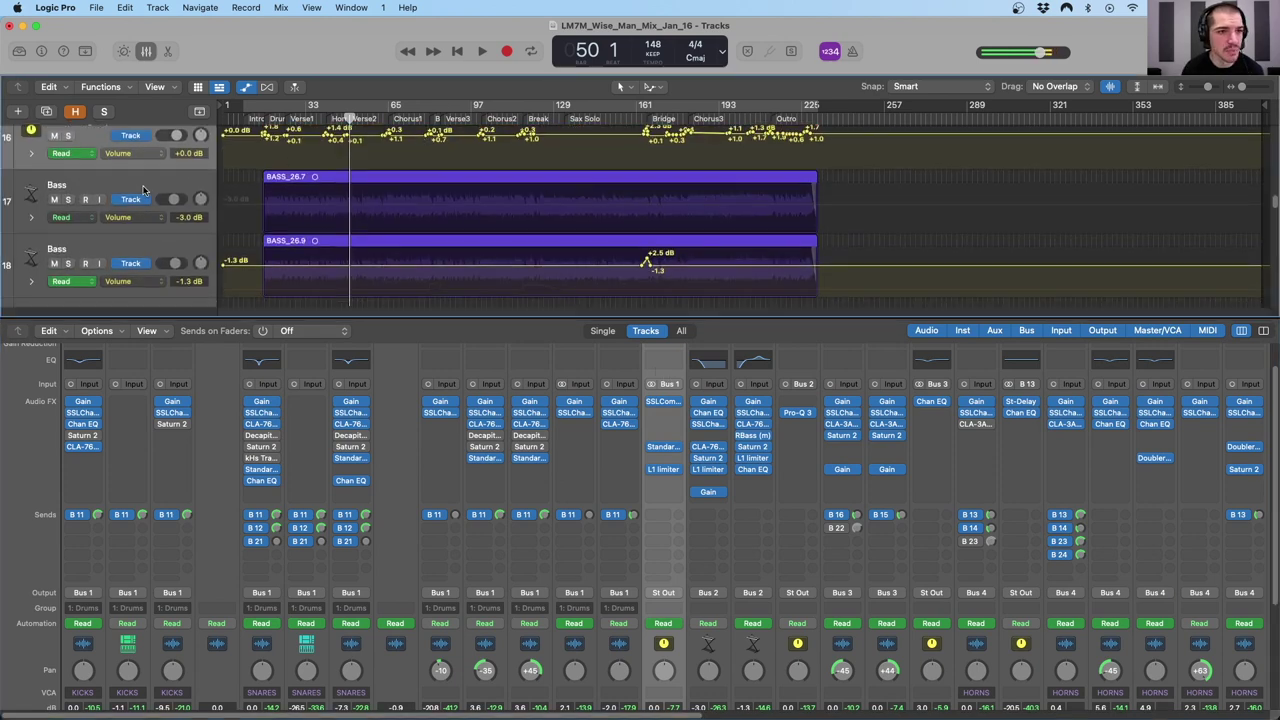
click(300, 190)
click(770, 655)
click(125, 186)
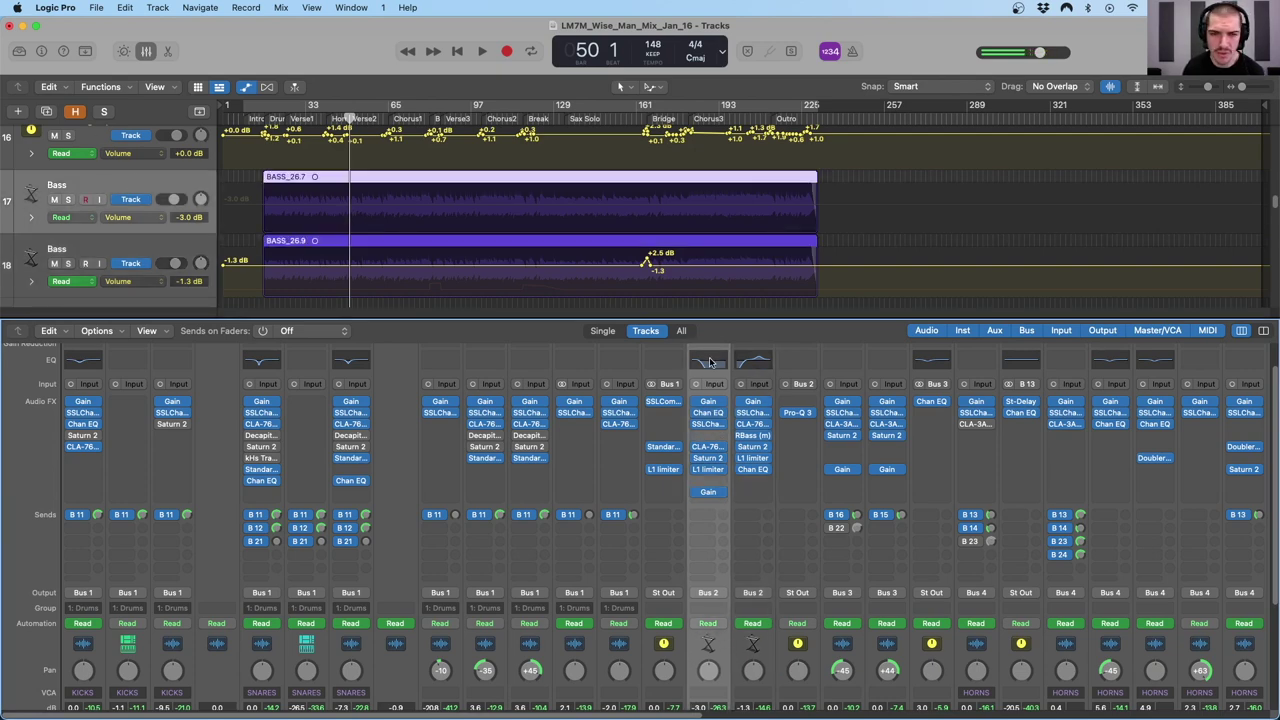
click(709, 362)
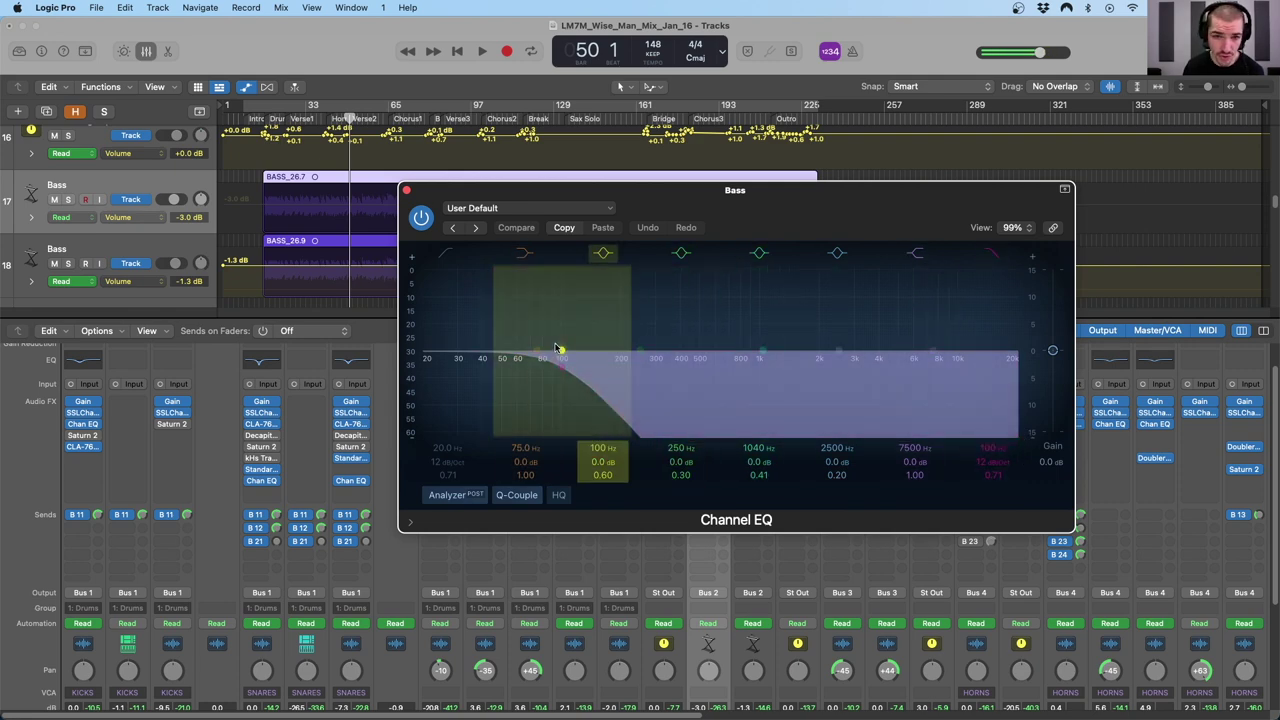
click(406, 190)
- Select the second Bass track, BASS_26.9, inspect the curve of its Channel EQ and close the plug-in
click(740, 366)
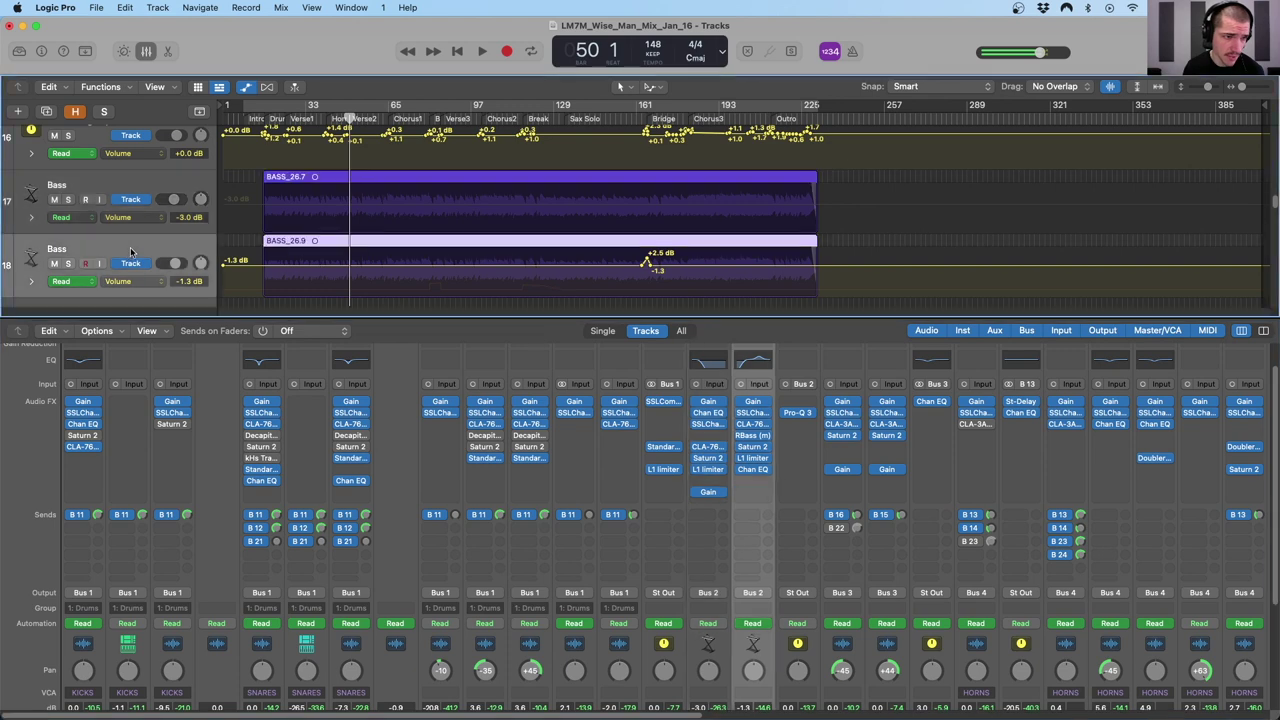
double_click(740, 366)
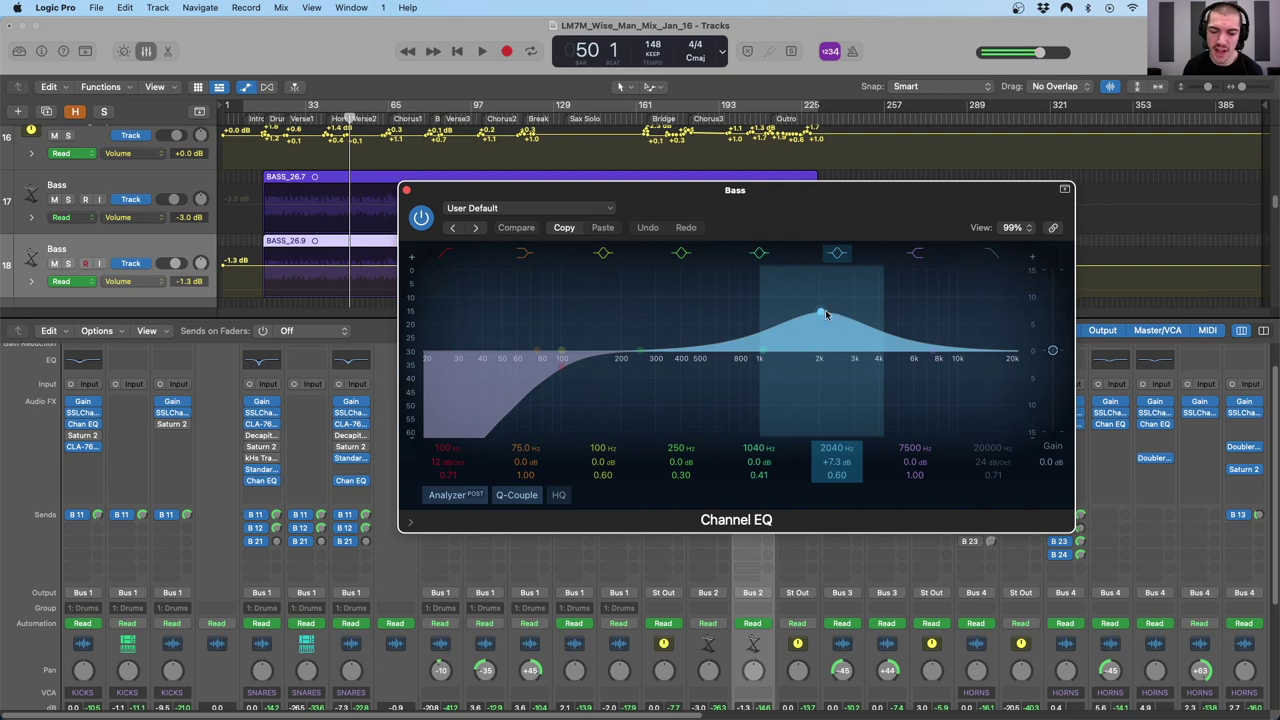
click(406, 190)
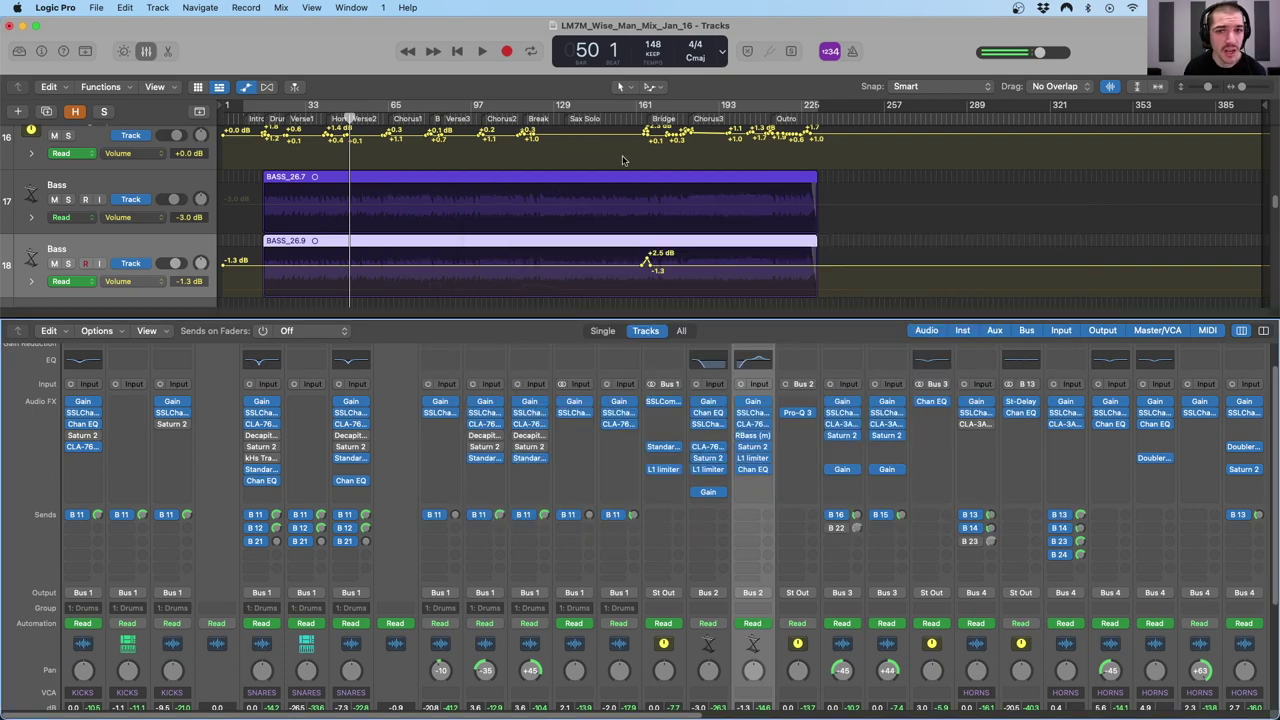
- Place the playhead at bar 161 and examine the second Bass track's volume rise into the Bridge up close
click(656, 120)
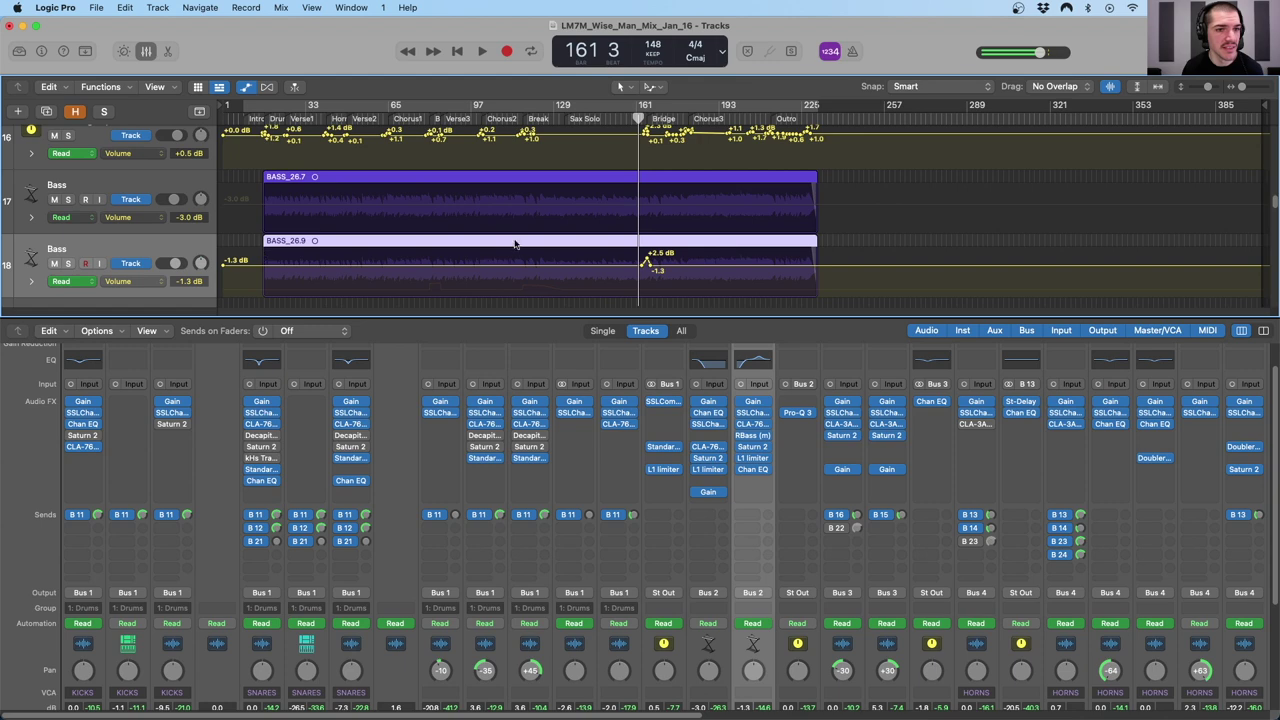
key(super+Right)
key(super+Right)
key(super+Right)
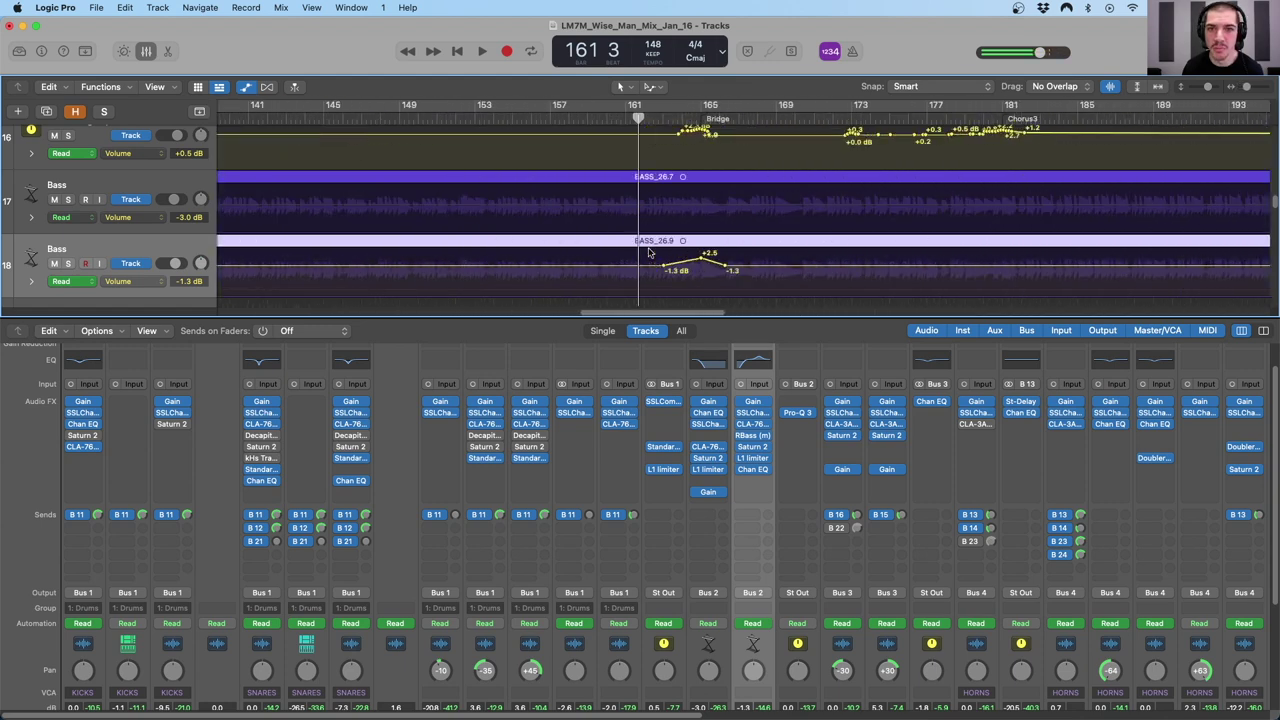
- Compare the volume automation of the Drum Subgroup, OH and SNARES tracks around the start of the Bridge
key(super+Left)
key(super+Left)
scroll(677, 183, up, 1)
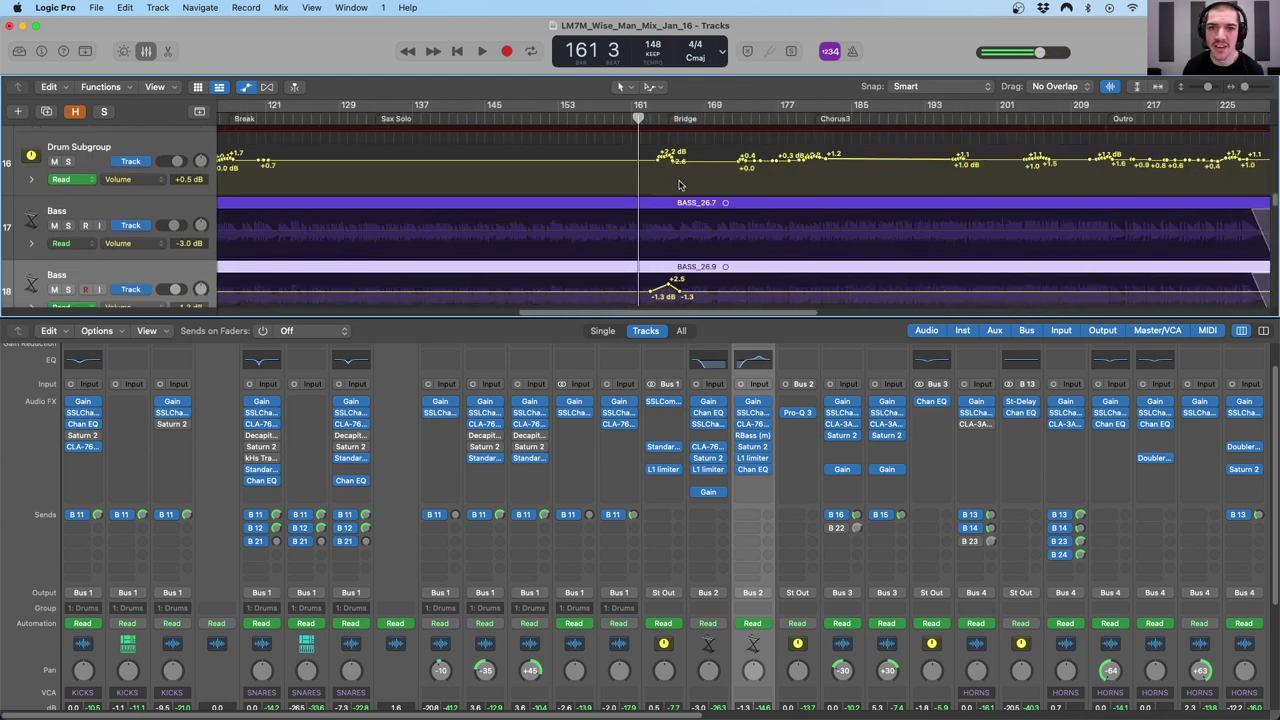
key(super+Right)
key(super+Right)
key(super+Right)
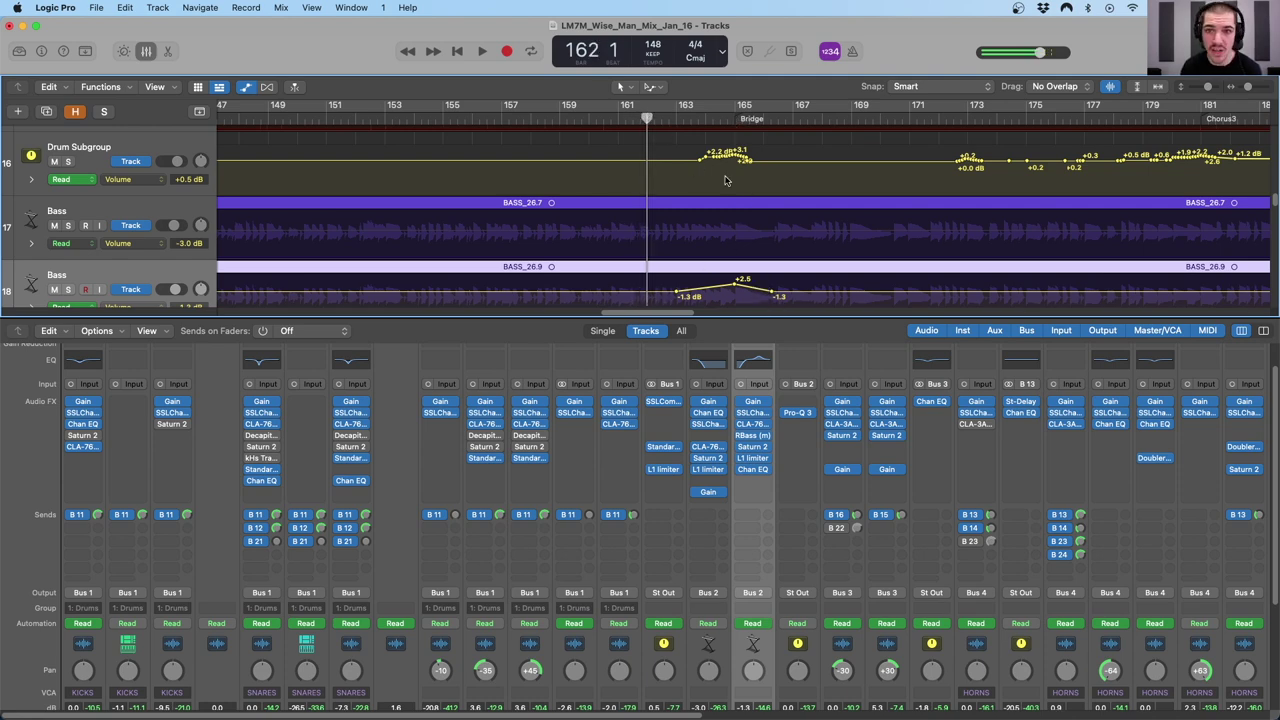
scroll(741, 265, up, 5)
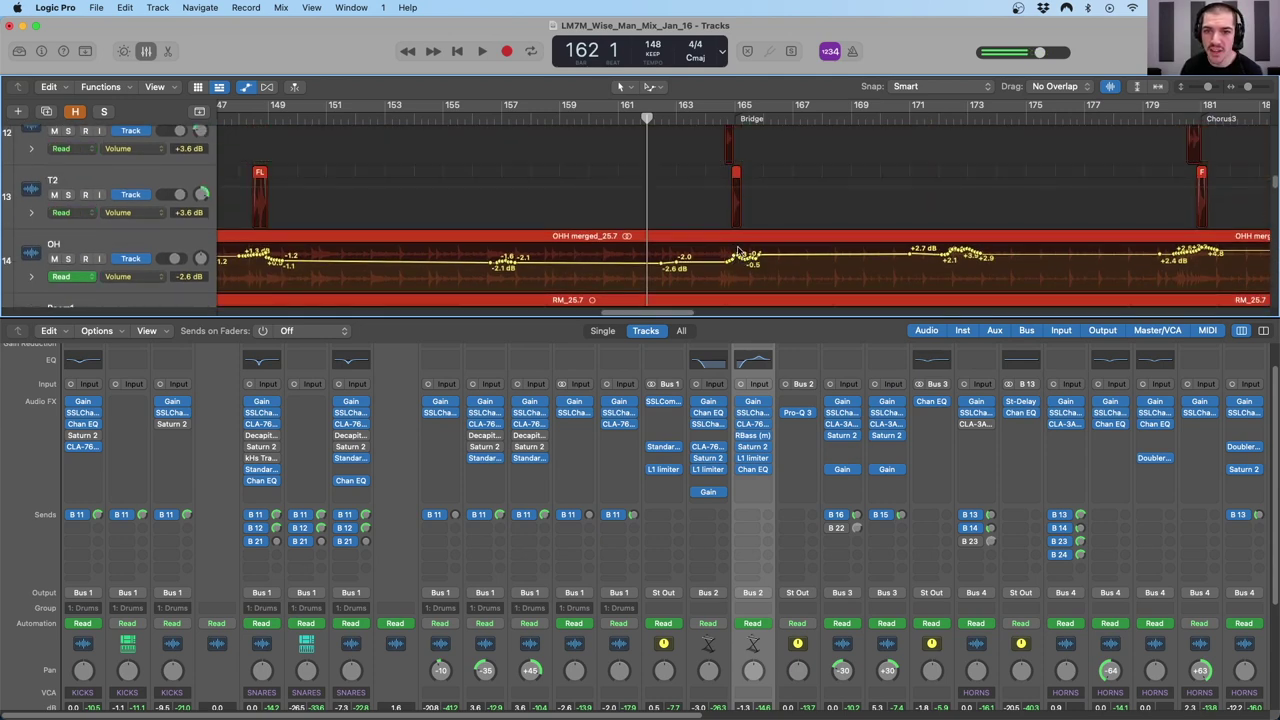
scroll(737, 250, up, 4)
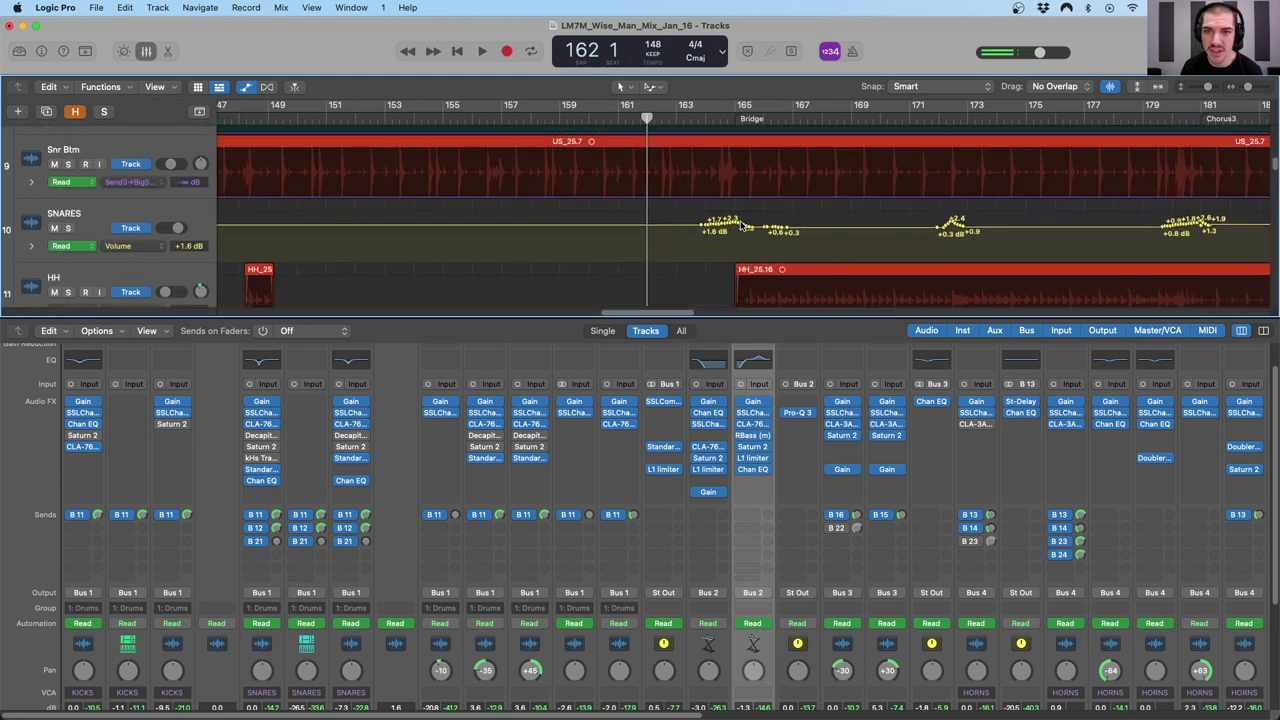
scroll(742, 218, up, 8)
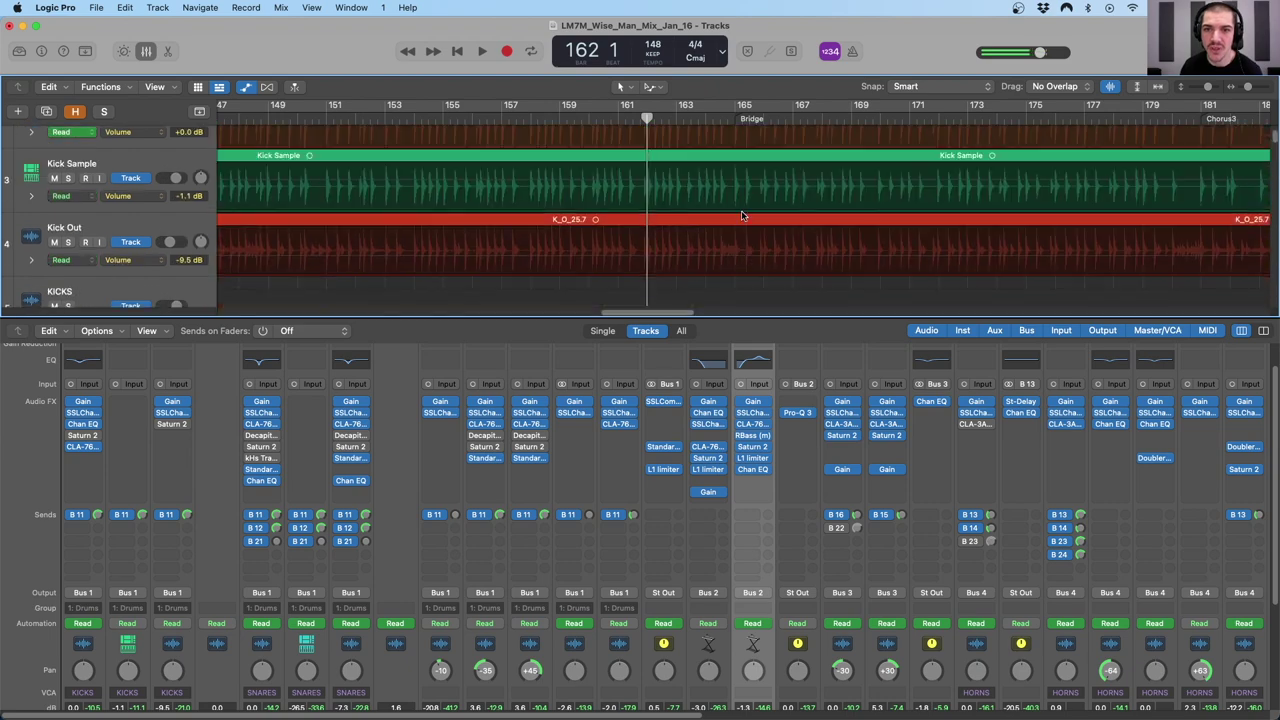
scroll(742, 216, down, 13)
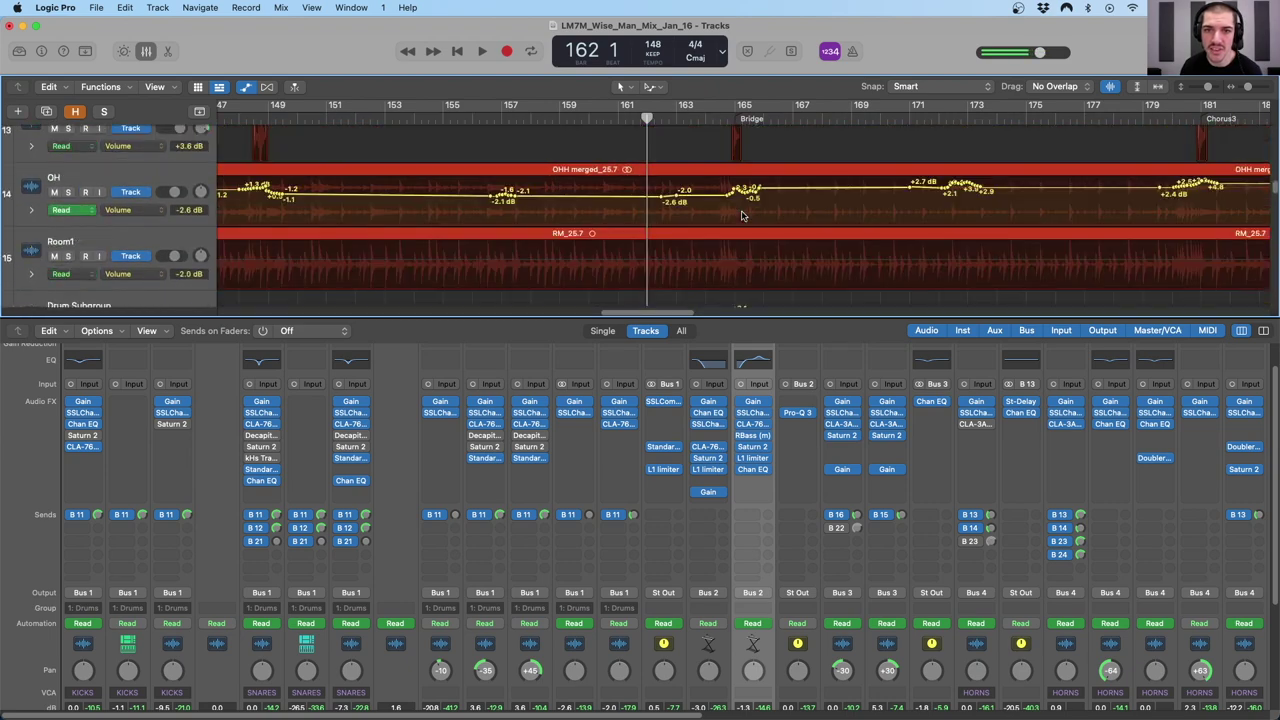
- Play the song from bar 162 into the Bridge while viewing the second Bass track's volume rise, and stop at bar 167
scroll(742, 216, down, 2)
key(space)
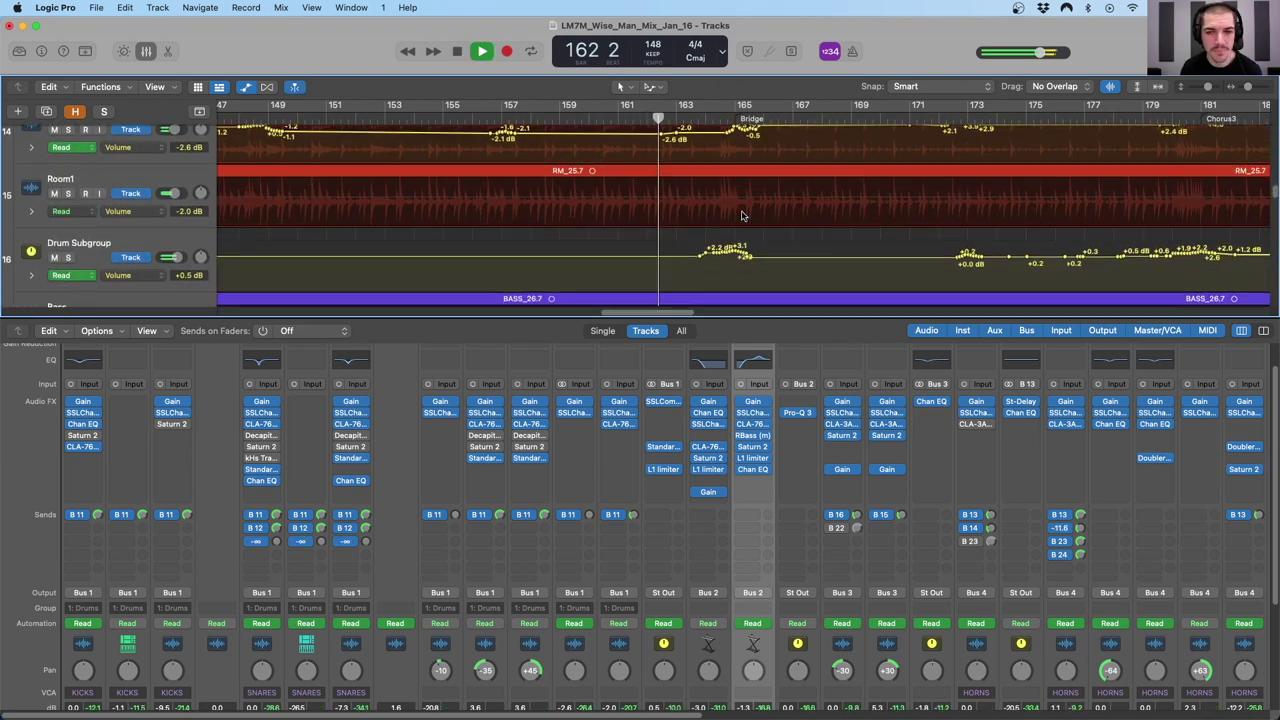
scroll(742, 216, down, 2)
scroll(742, 216, down, 1)
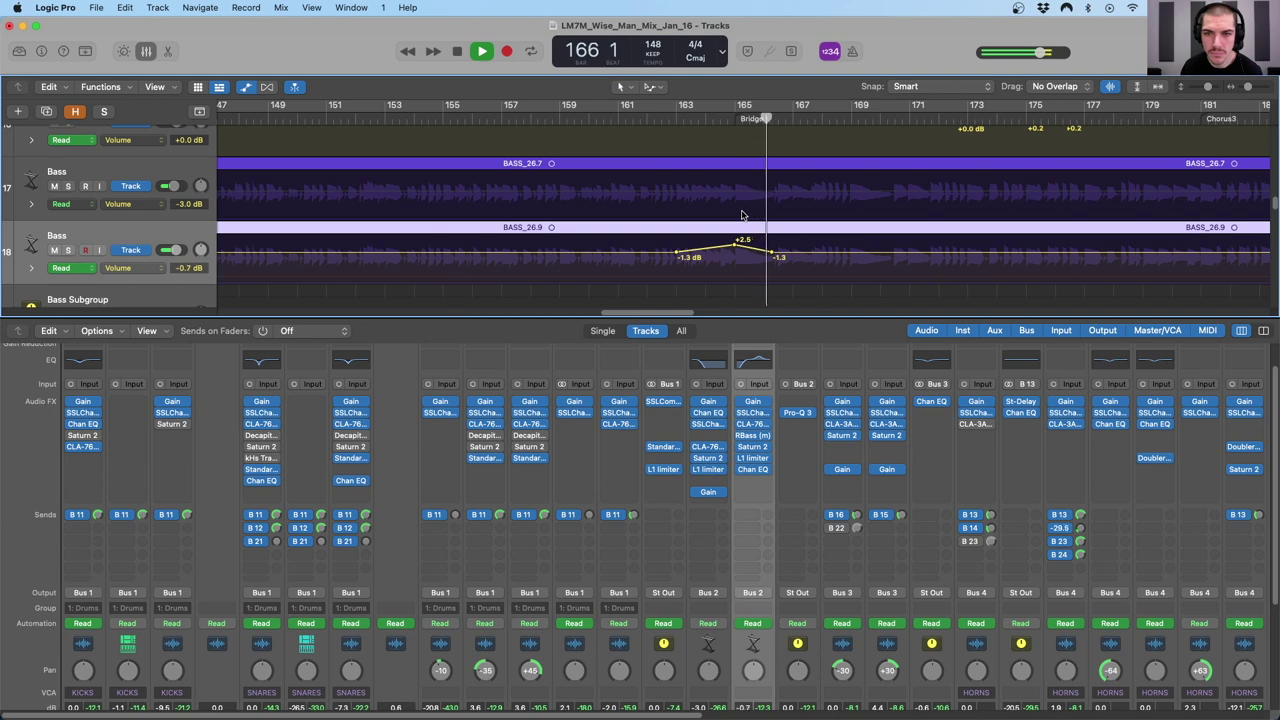
key(space)
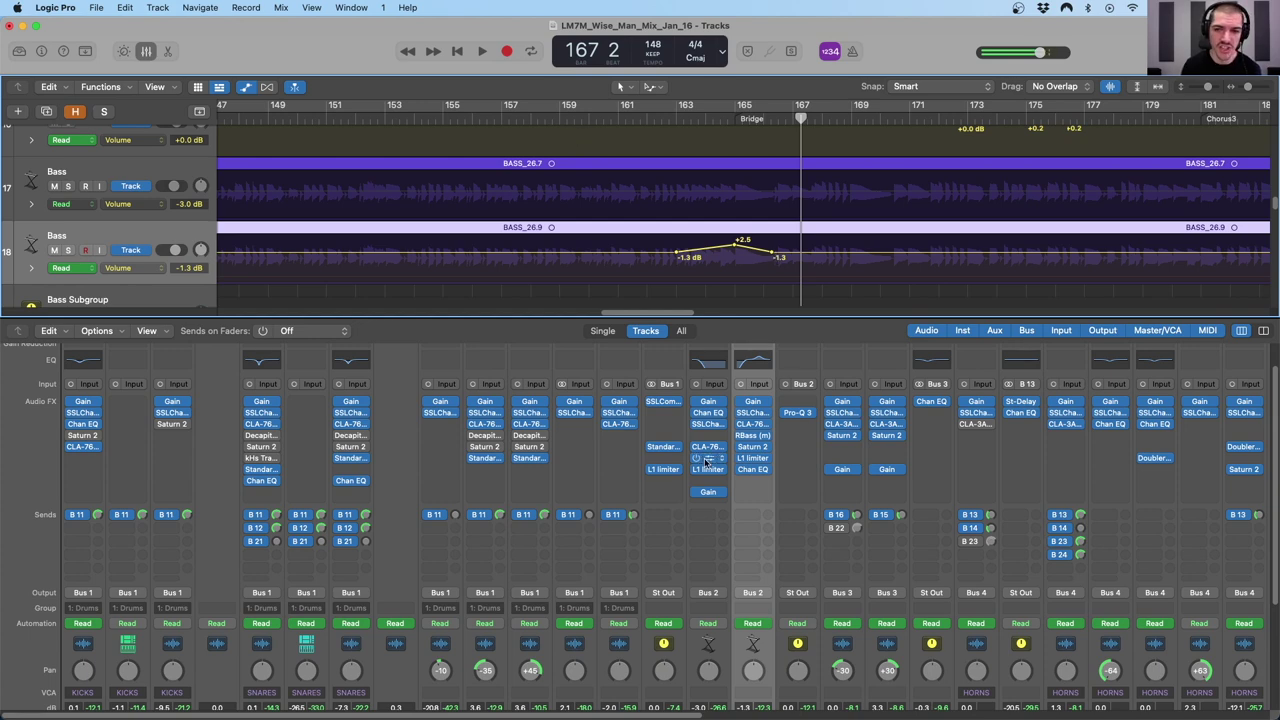
- Show the whole song and select the Gtr1 track below the Bass Subgroup
key(super+Left)
key(super+Left)
key(super+Left)
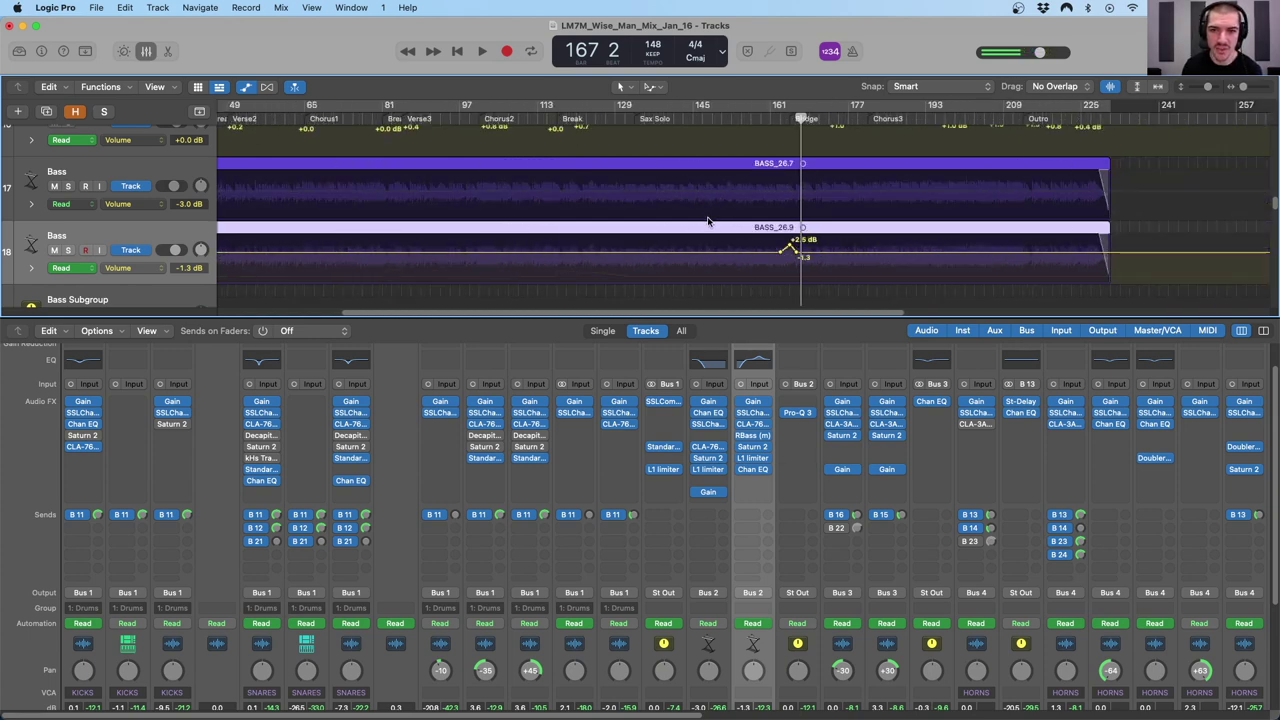
scroll(503, 235, down, 1)
scroll(503, 235, down, 3)
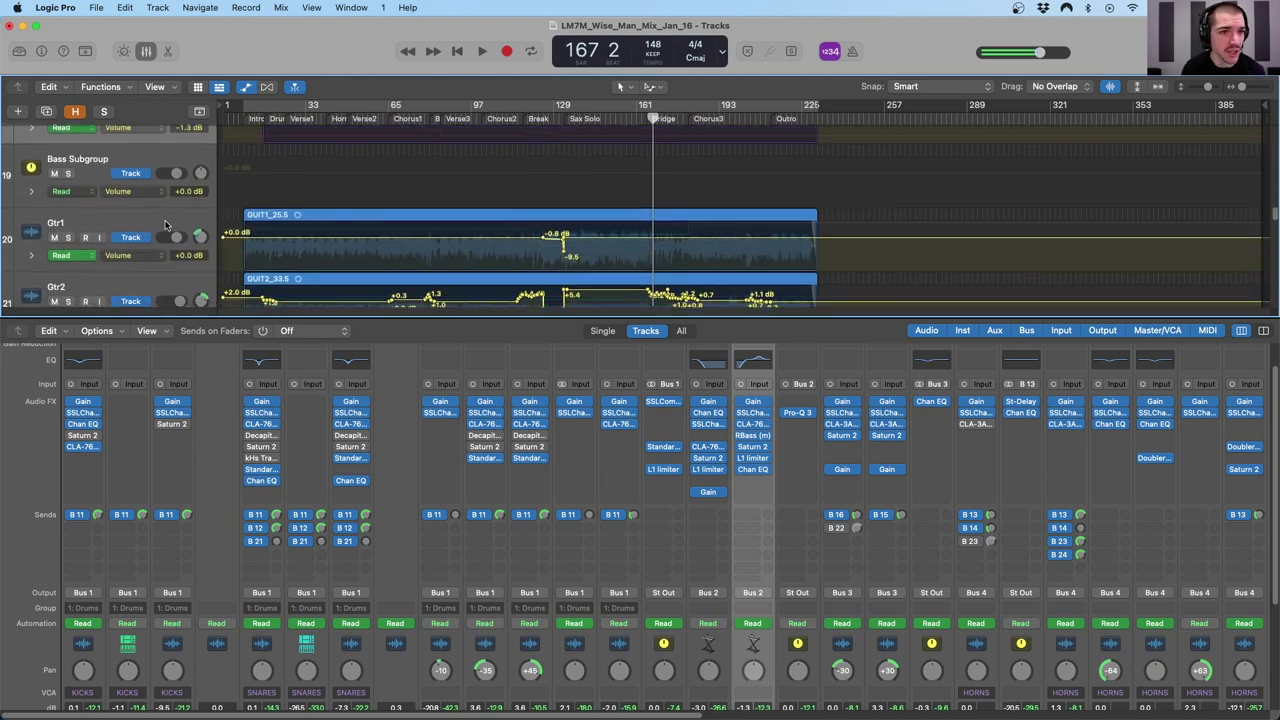
click(166, 224)
- Place the playhead at bar 131 and examine the Gtr1 volume dip leading into the Sax Solo up close
click(567, 170)
scroll(567, 161, up, 1)
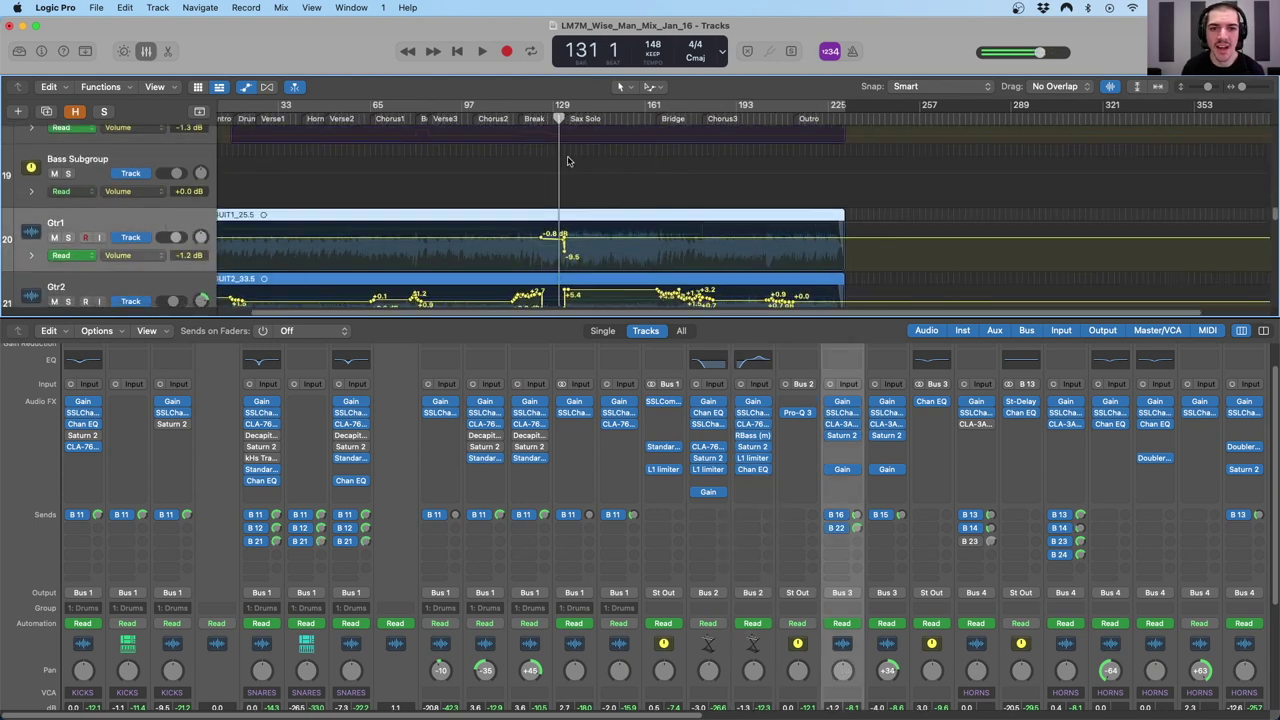
key(super+Right)
key(super+Right)
key(super+Right)
key(super+Right)
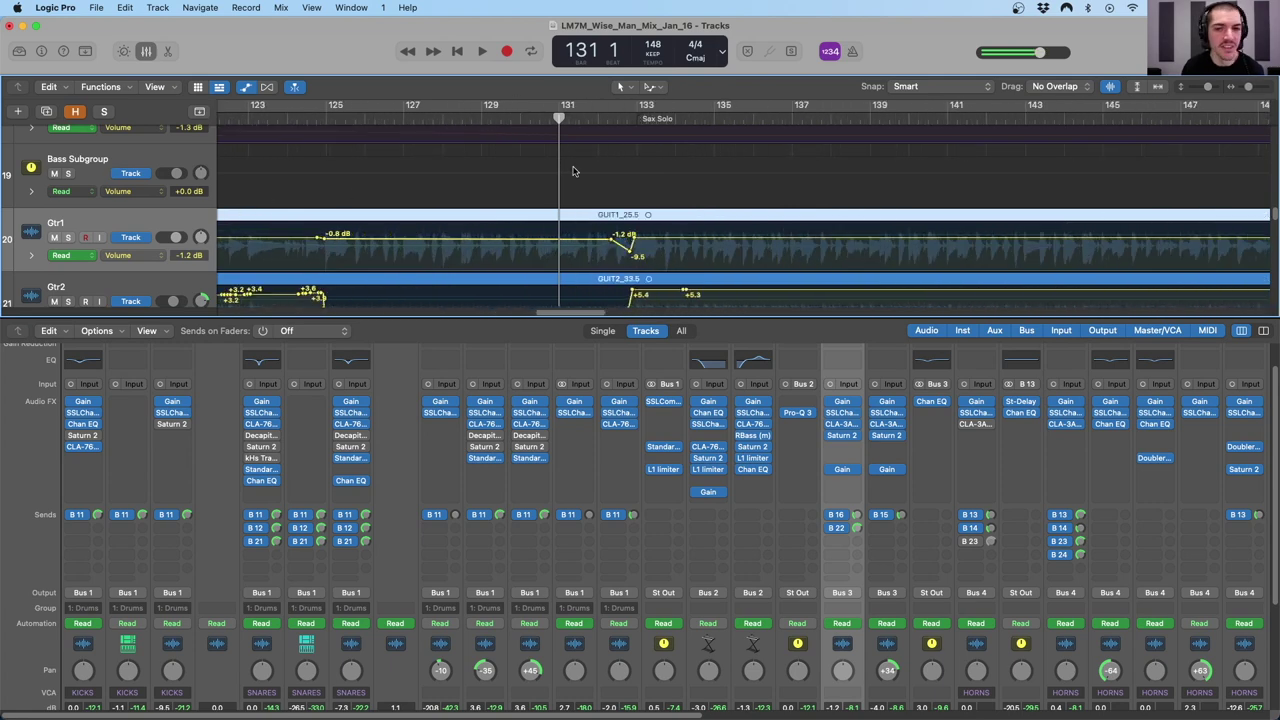
- Solo Gtr1 and play from bar 132 into the Sax Solo, stop, unsolo it and return the playhead to bar 132
mouse_move(605, 118)
mouse_down()
mouse_move(631, 118)
mouse_move(596, 118)
mouse_up()
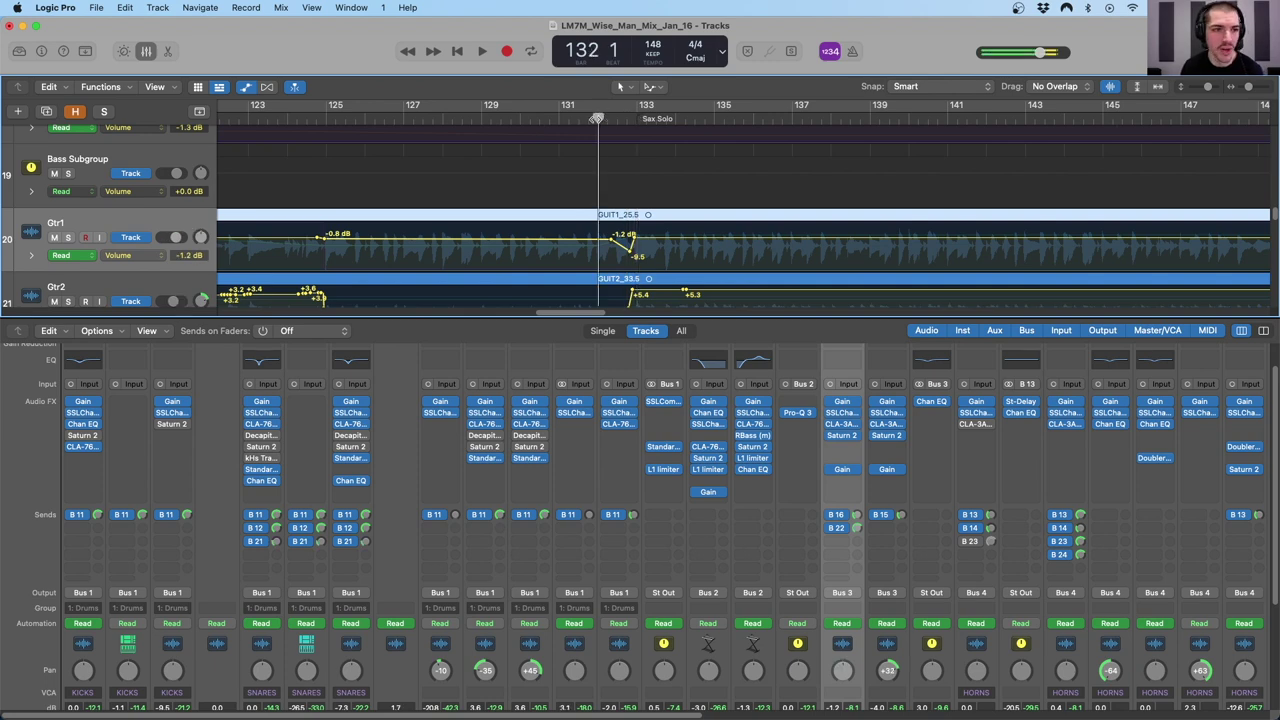
click(68, 237)
key(space)
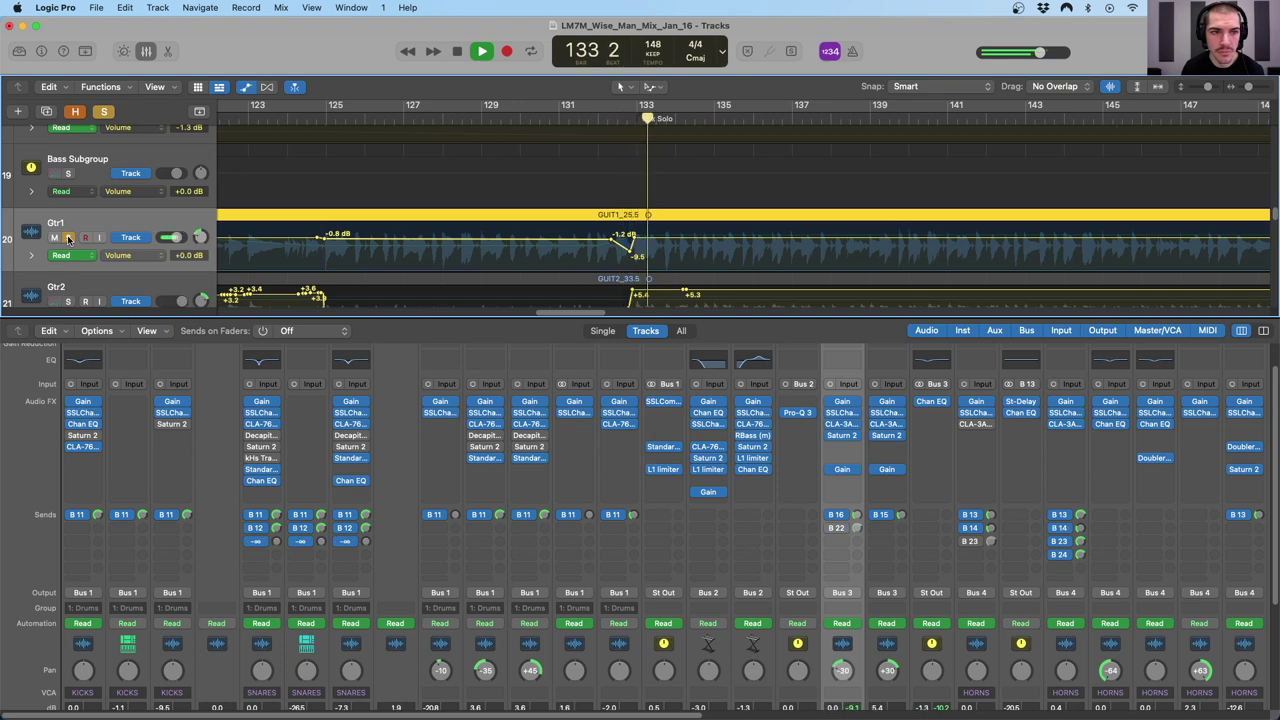
key(space)
click(68, 237)
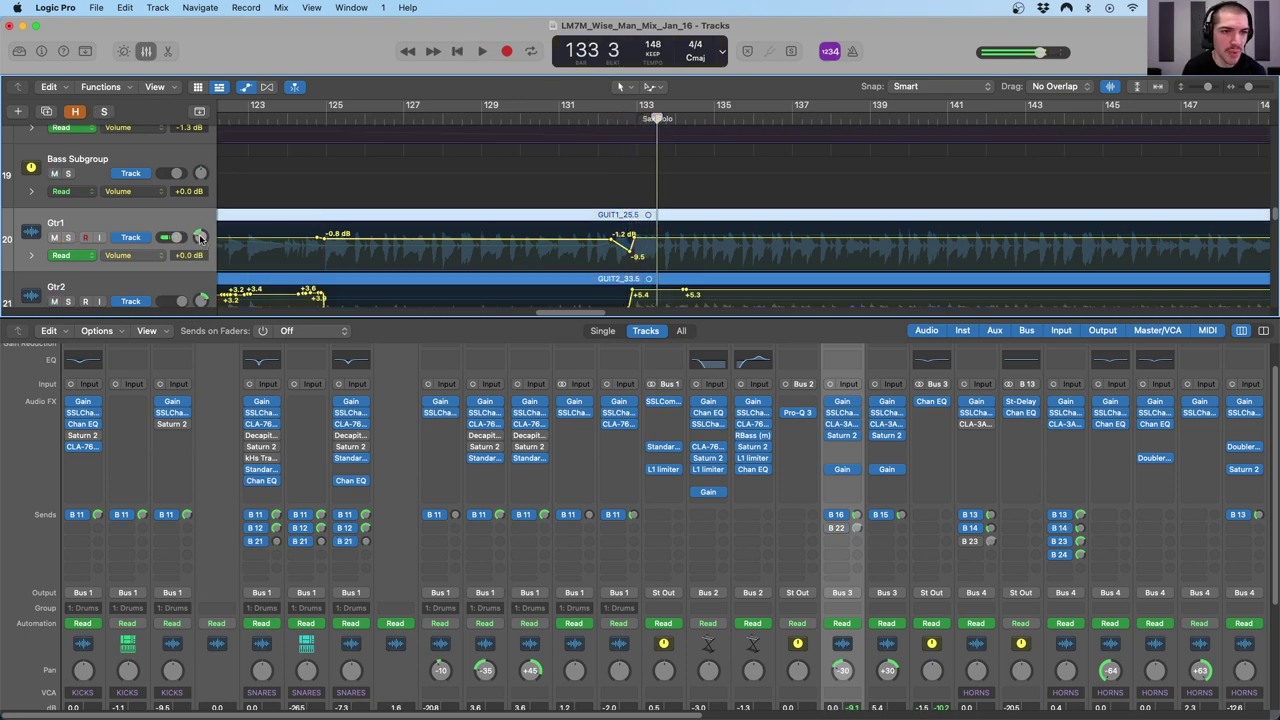
click(596, 118)
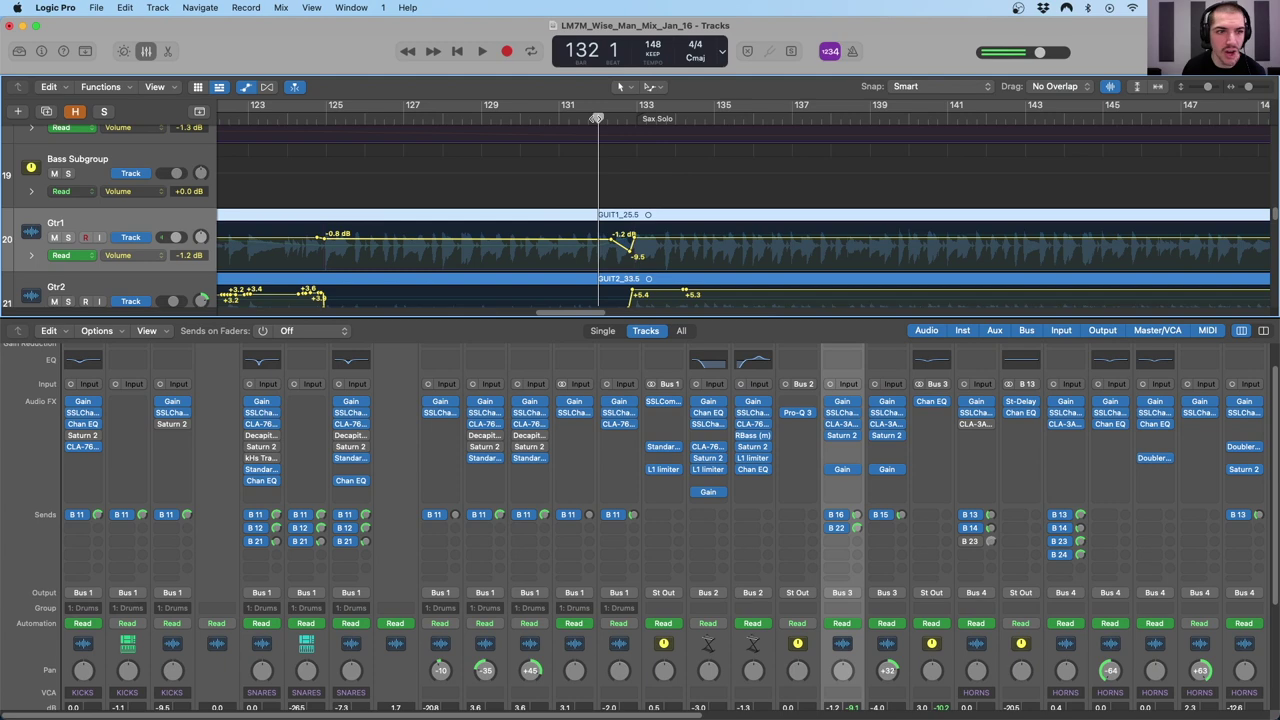
- Display Gtr1's pan automation around the start of the Sax Solo, and switch the lane back to Volume
click(120, 255)
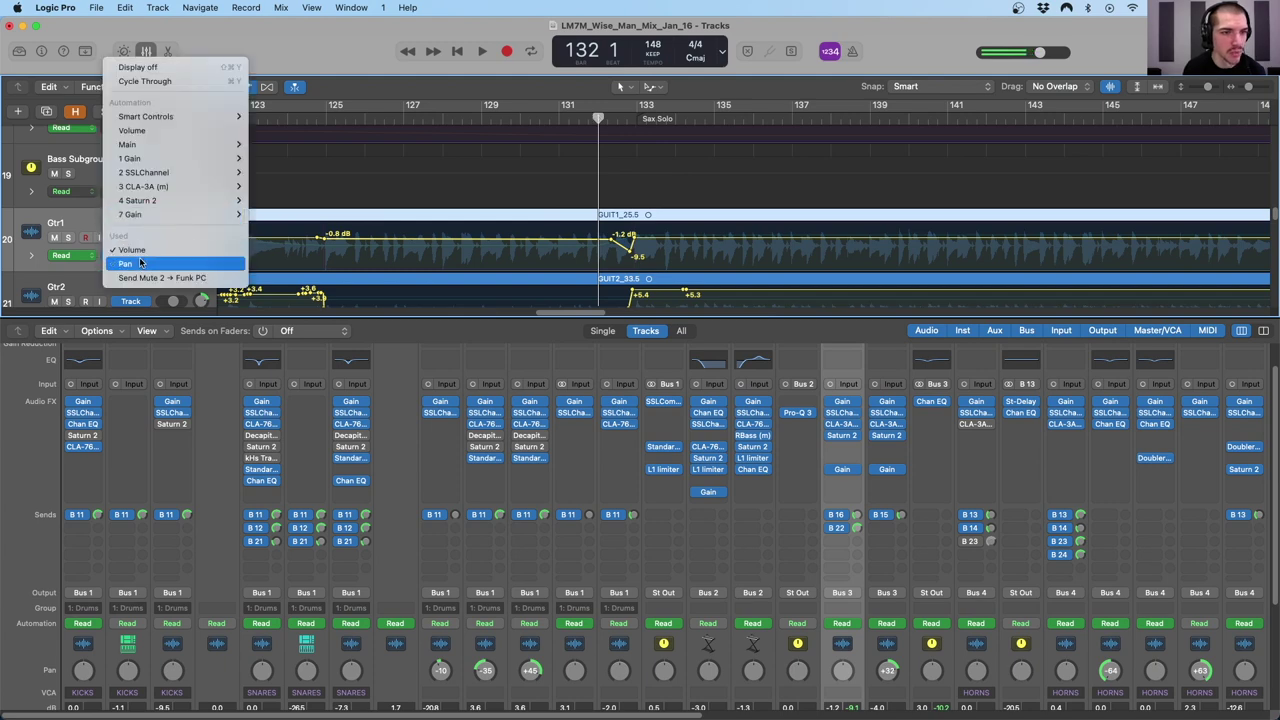
click(130, 262)
mouse_move(598, 118)
mouse_down()
mouse_move(635, 117)
mouse_move(580, 118)
mouse_move(598, 118)
mouse_up()
click(127, 255)
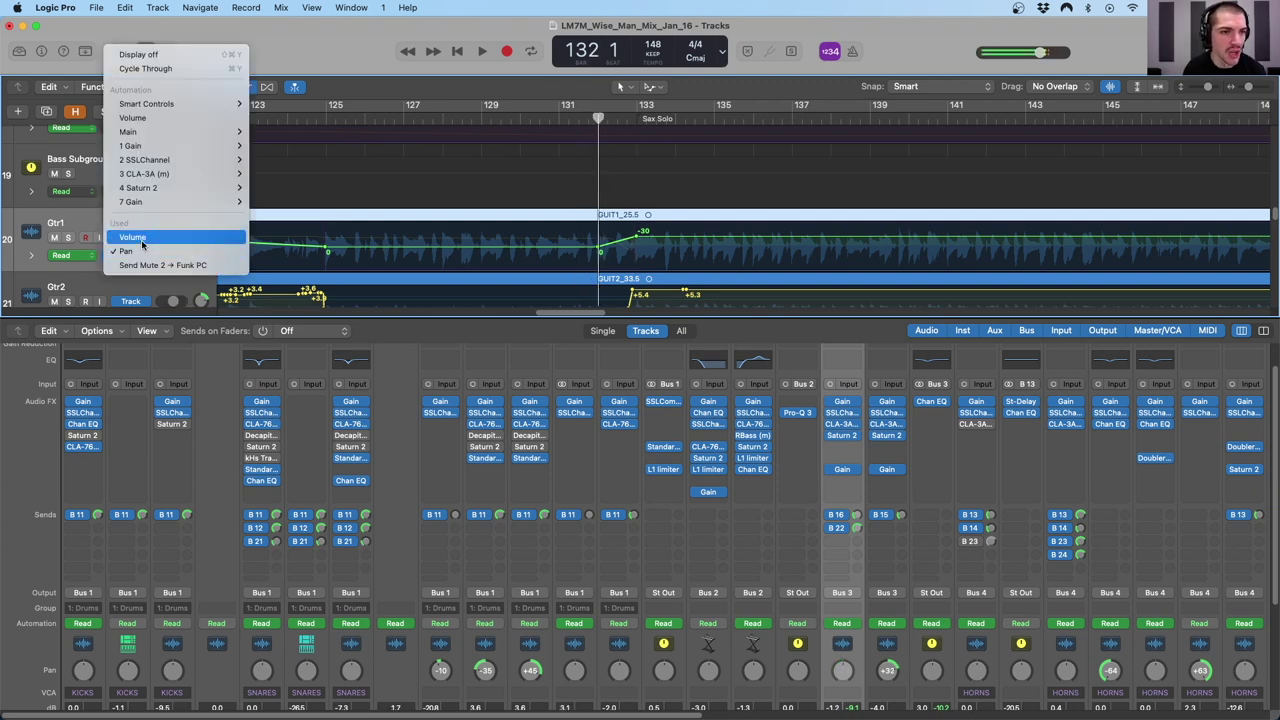
click(143, 240)
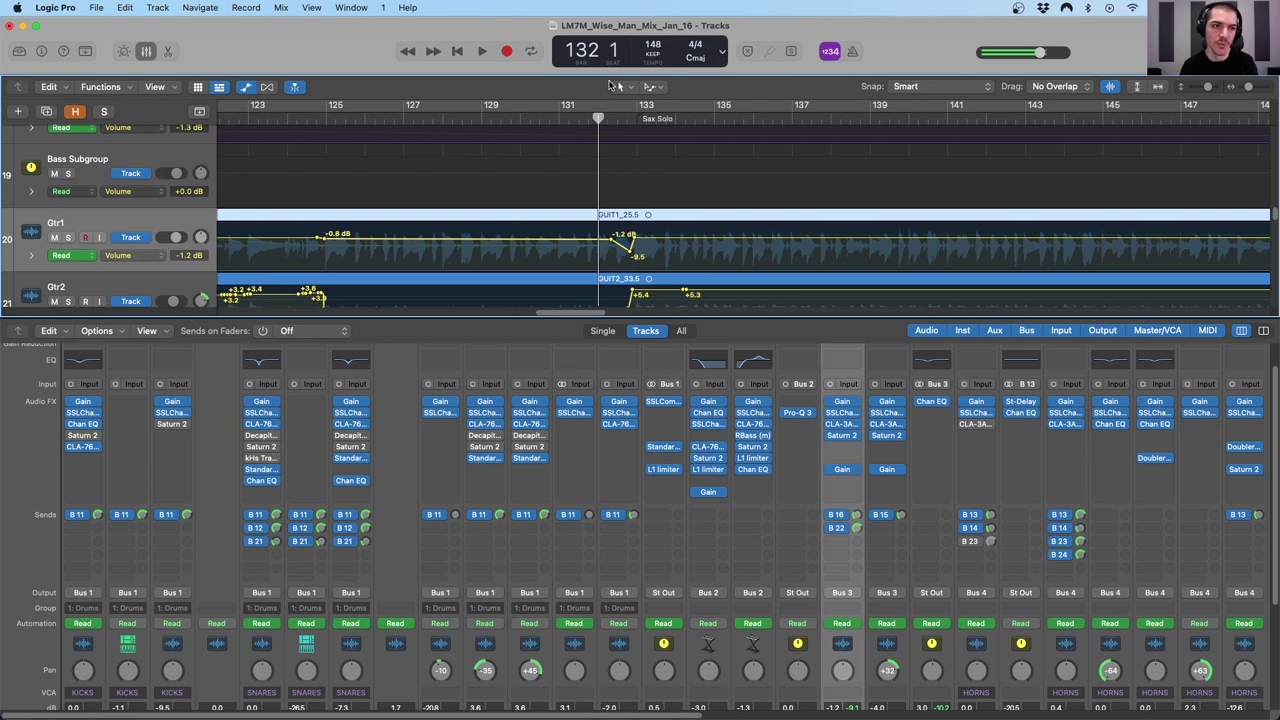
- Select the Gtr2 track and examine its volume automation across the whole song
scroll(634, 150, down, 2)
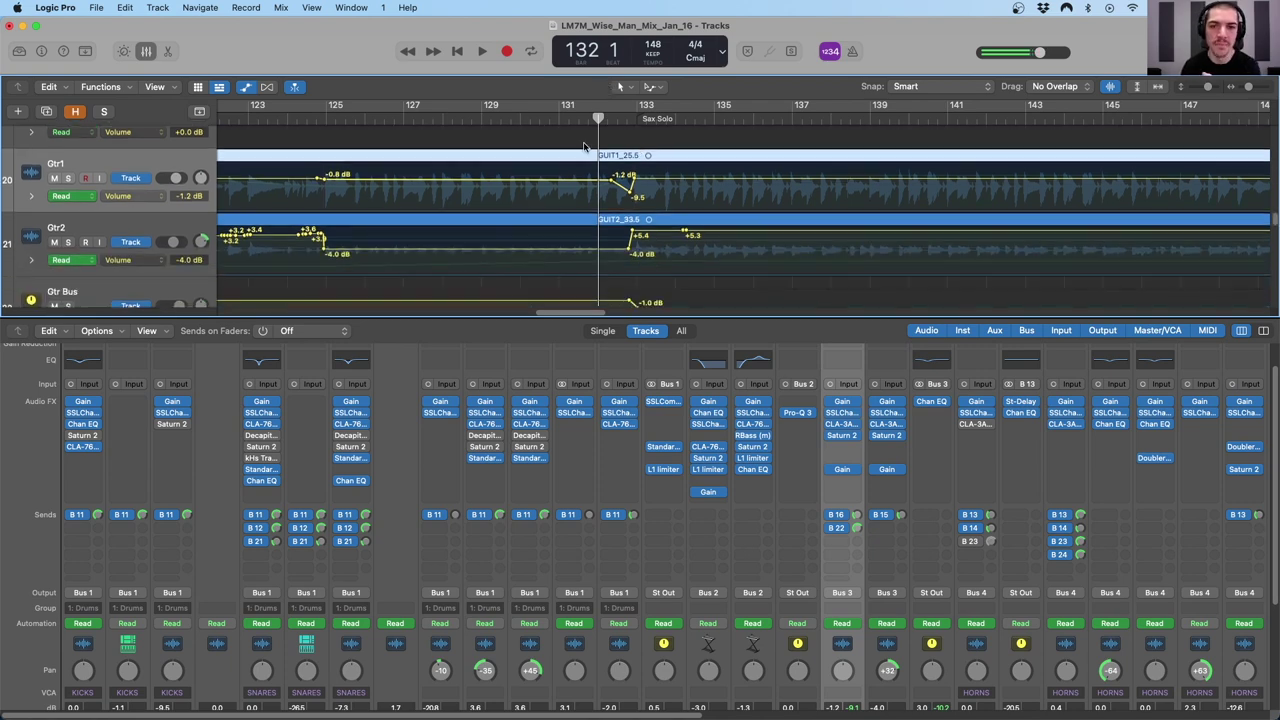
click(262, 230)
key(super+Left)
key(super+Left)
key(super+Left)
key(super+Left)
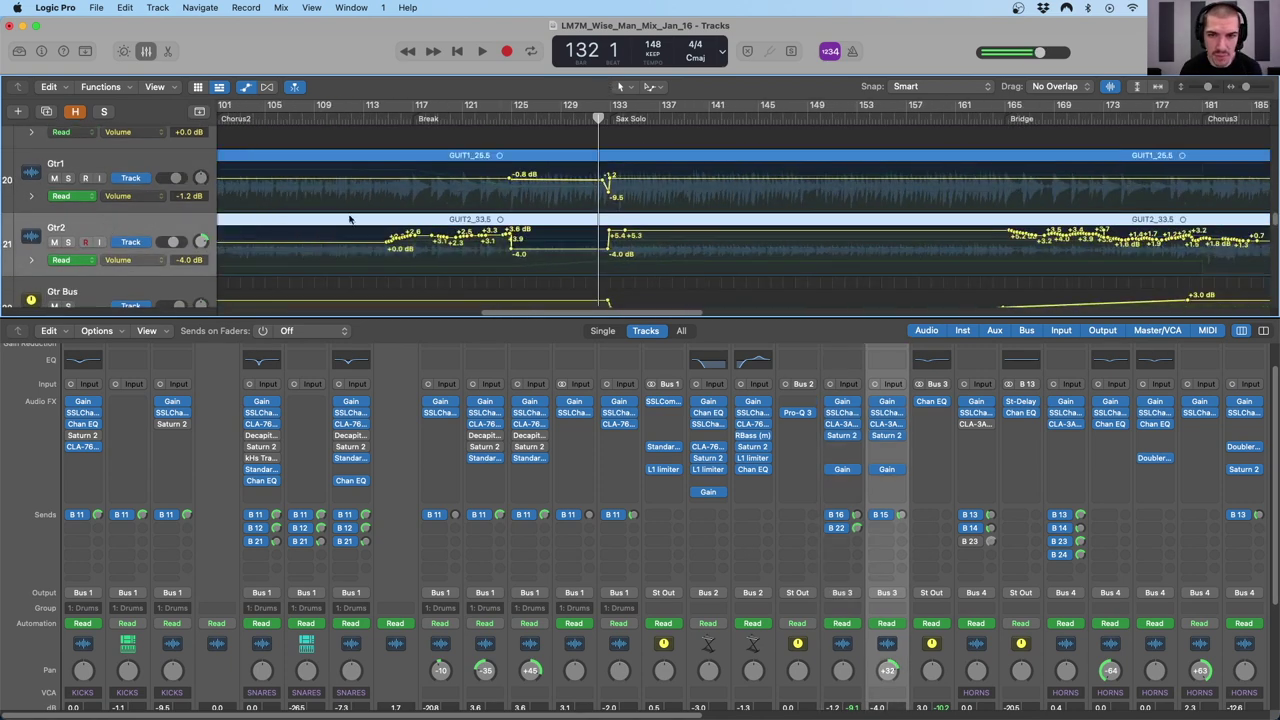
scroll(505, 193, left, 3)
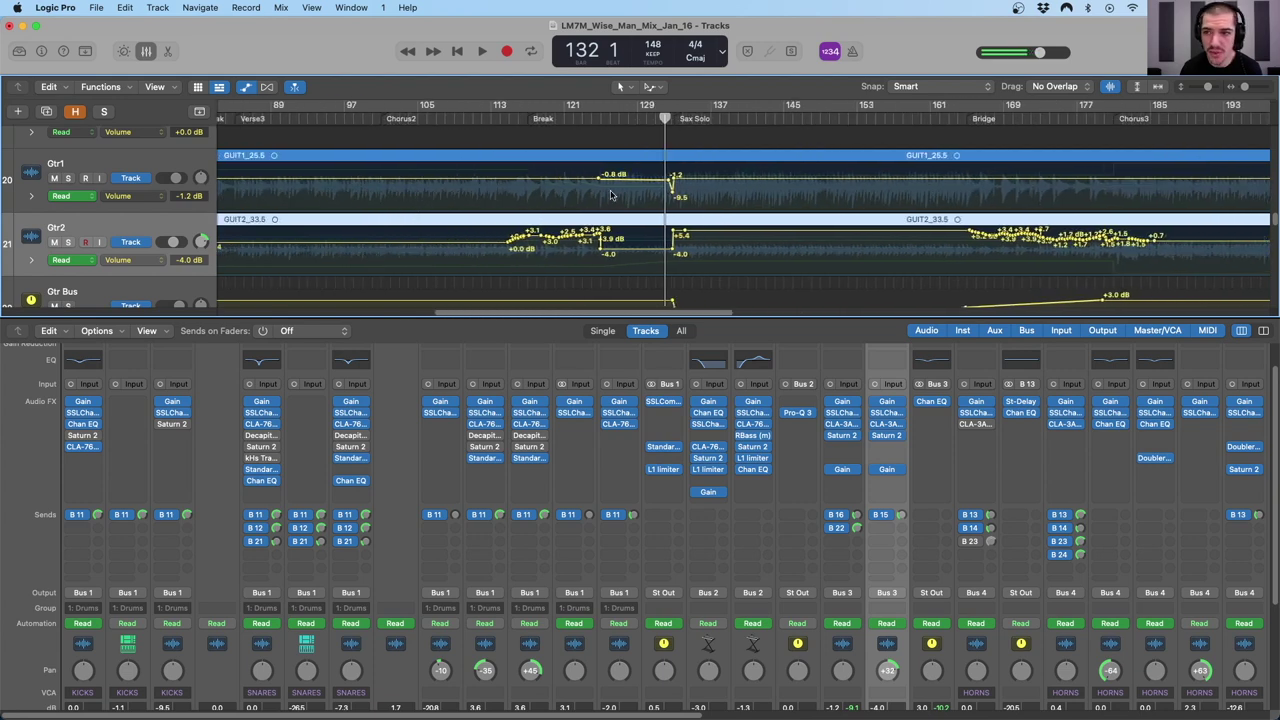
key(super+Left)
key(super+Left)
key(super+Left)
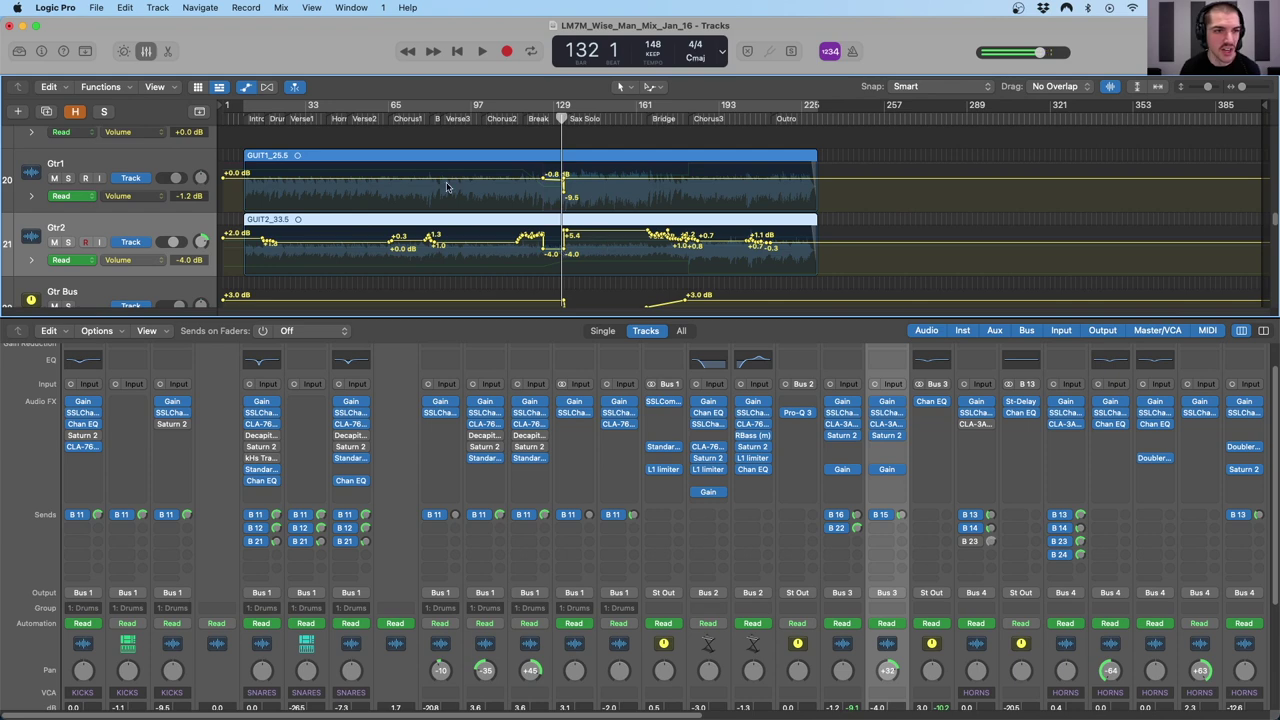
- Select the Gtr Bus track and compare its volume automation with that of the Gtr2 track
scroll(150, 233, down, 2)
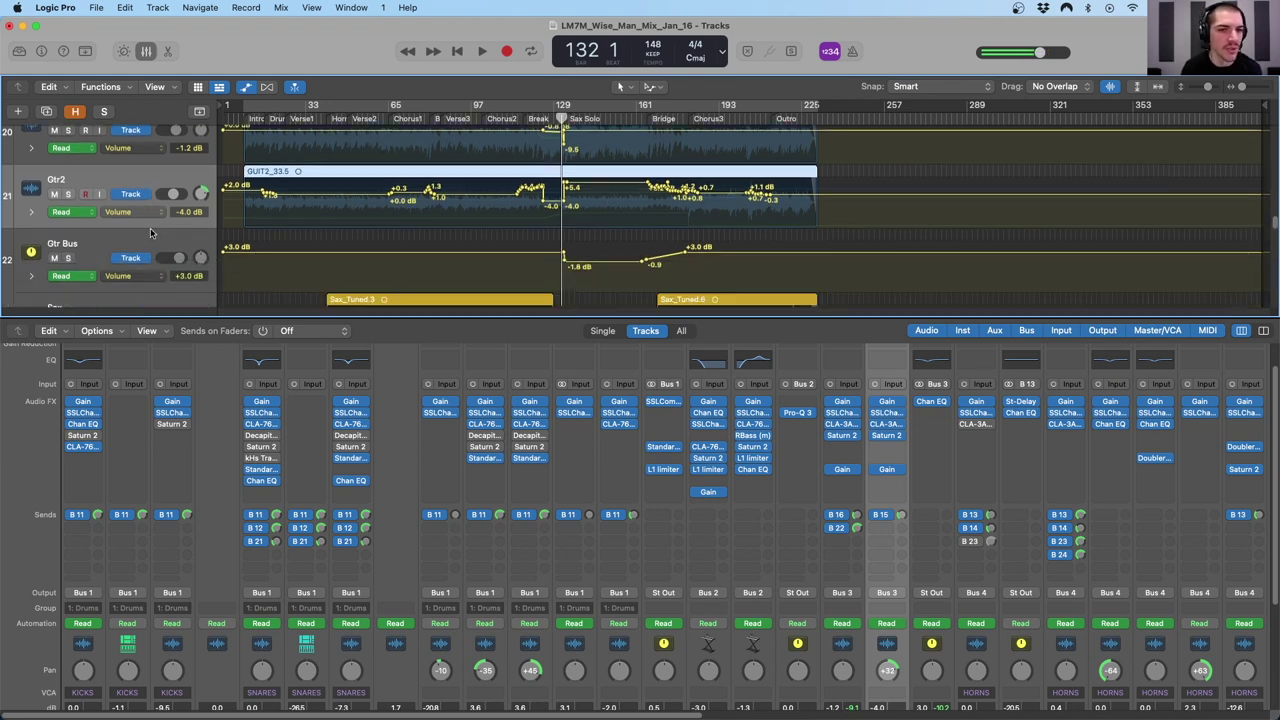
click(99, 243)
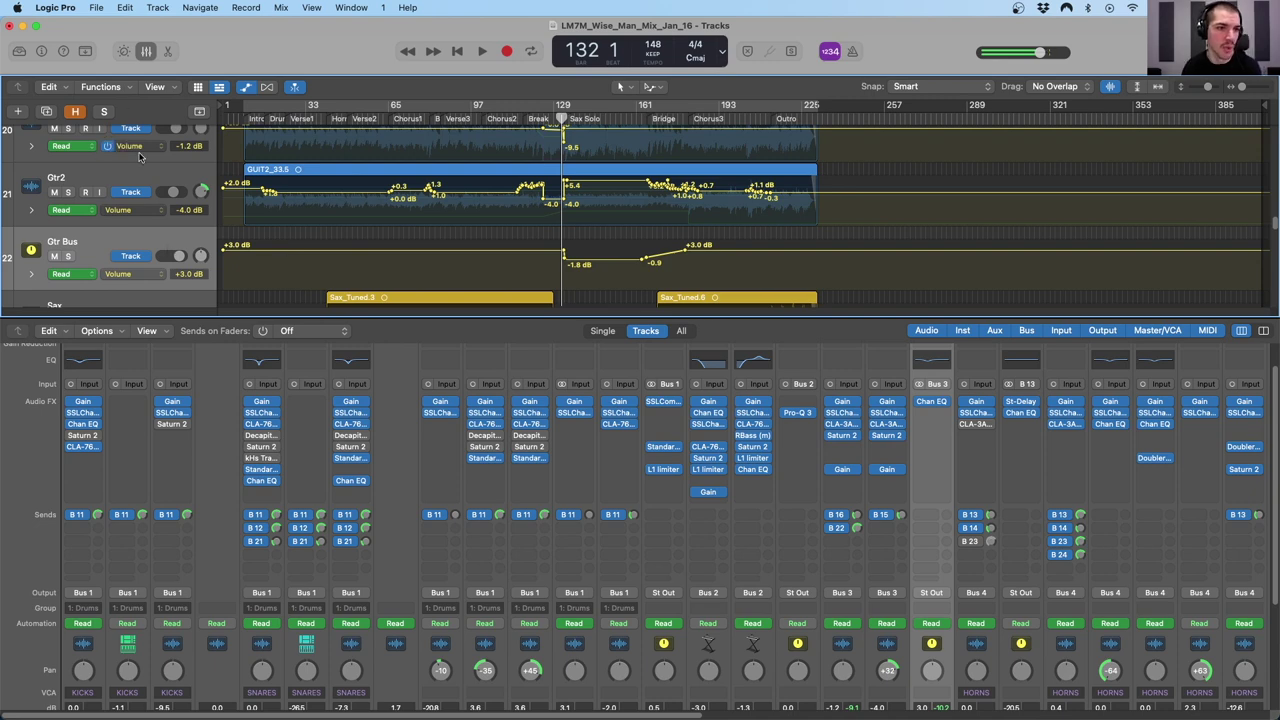
scroll(130, 258, up, 1)
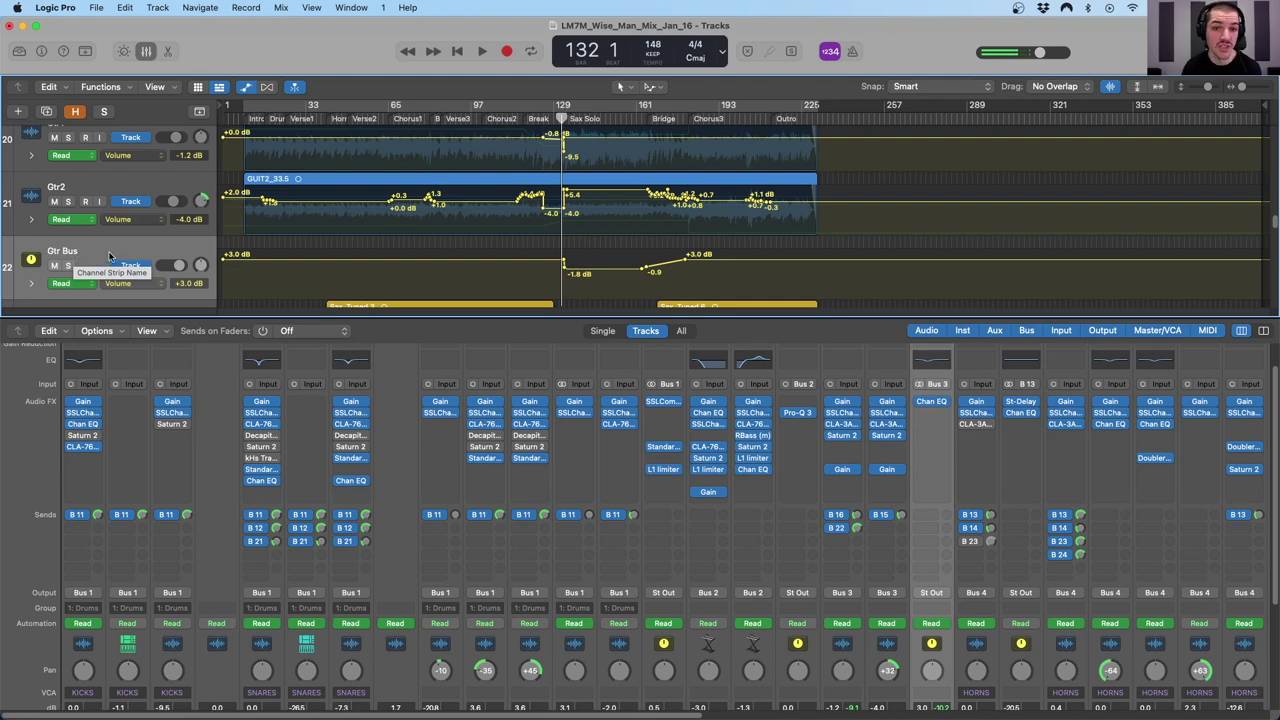
- Review the volume automation of the Sax and St Dly tracks below the Gtr Bus
scroll(118, 251, down, 3)
click(256, 206)
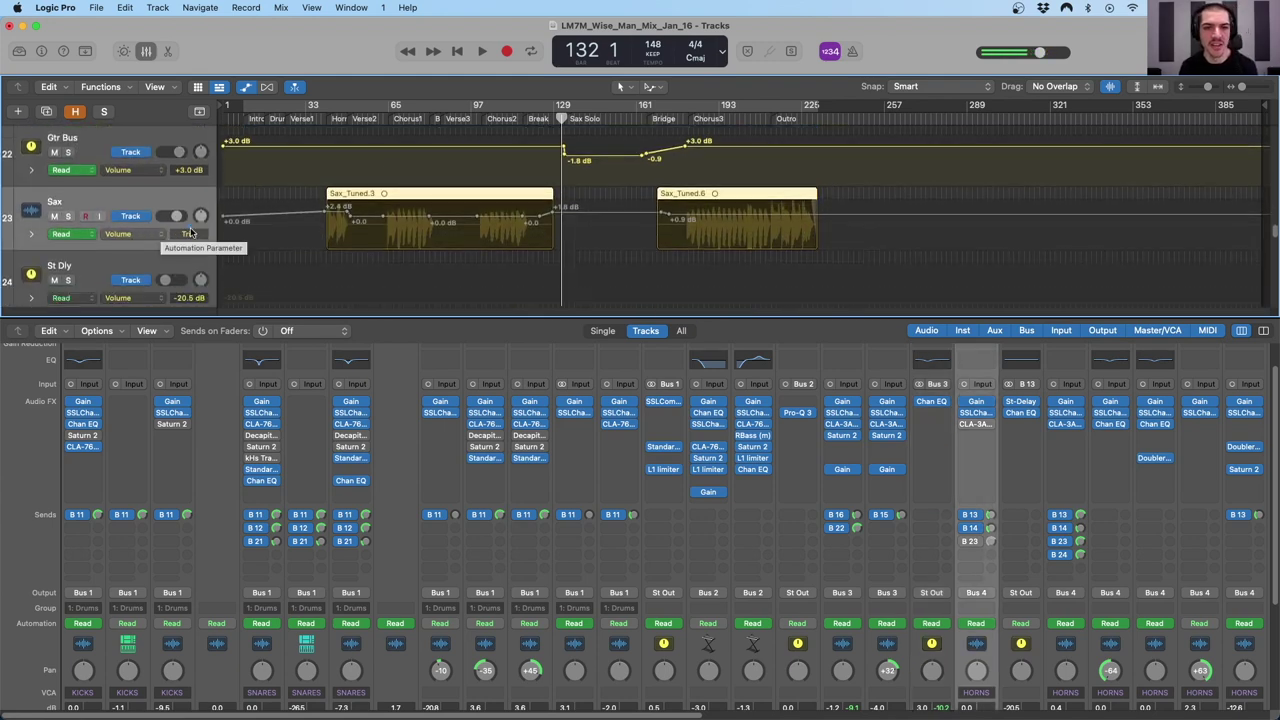
scroll(147, 232, down, 1)
click(140, 249)
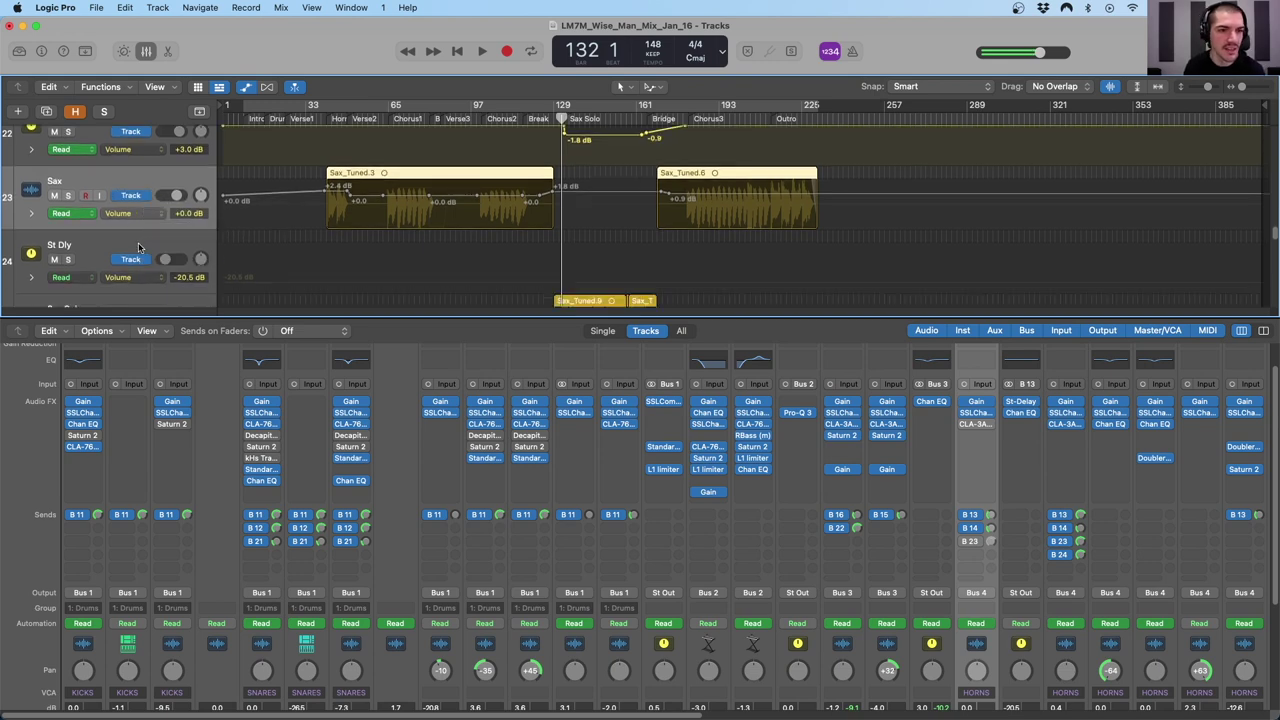
scroll(140, 249, down, 3)
scroll(98, 195, down, 1)
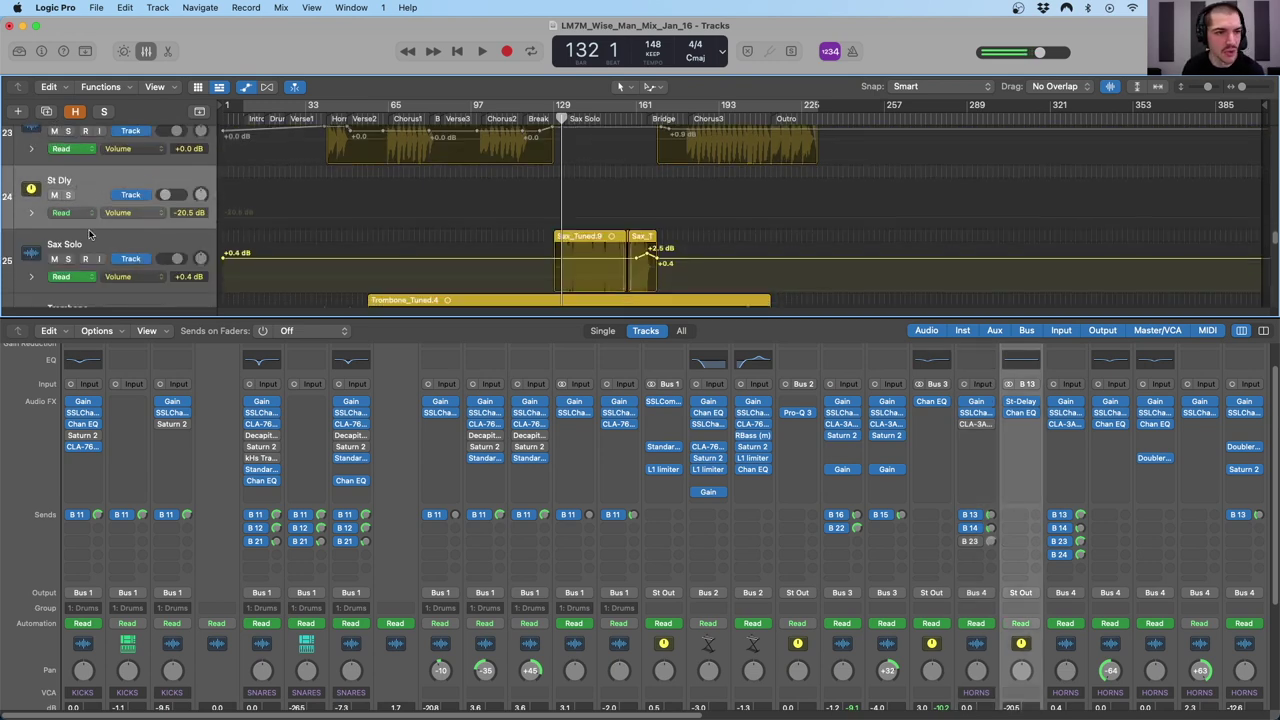
- Select the Sax Solo track, place the playhead at bar 161 and examine the volume rise before the Bridge up close
click(93, 243)
click(645, 105)
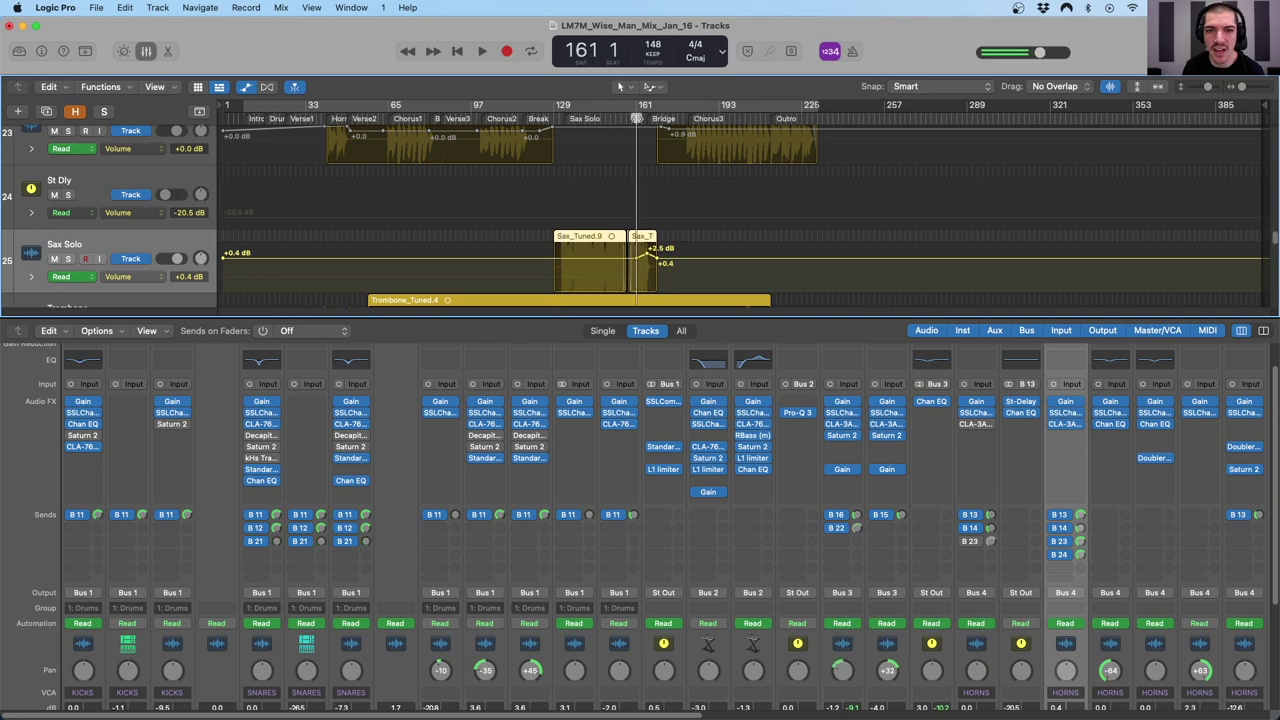
key(z)
scroll(831, 188, right, 3)
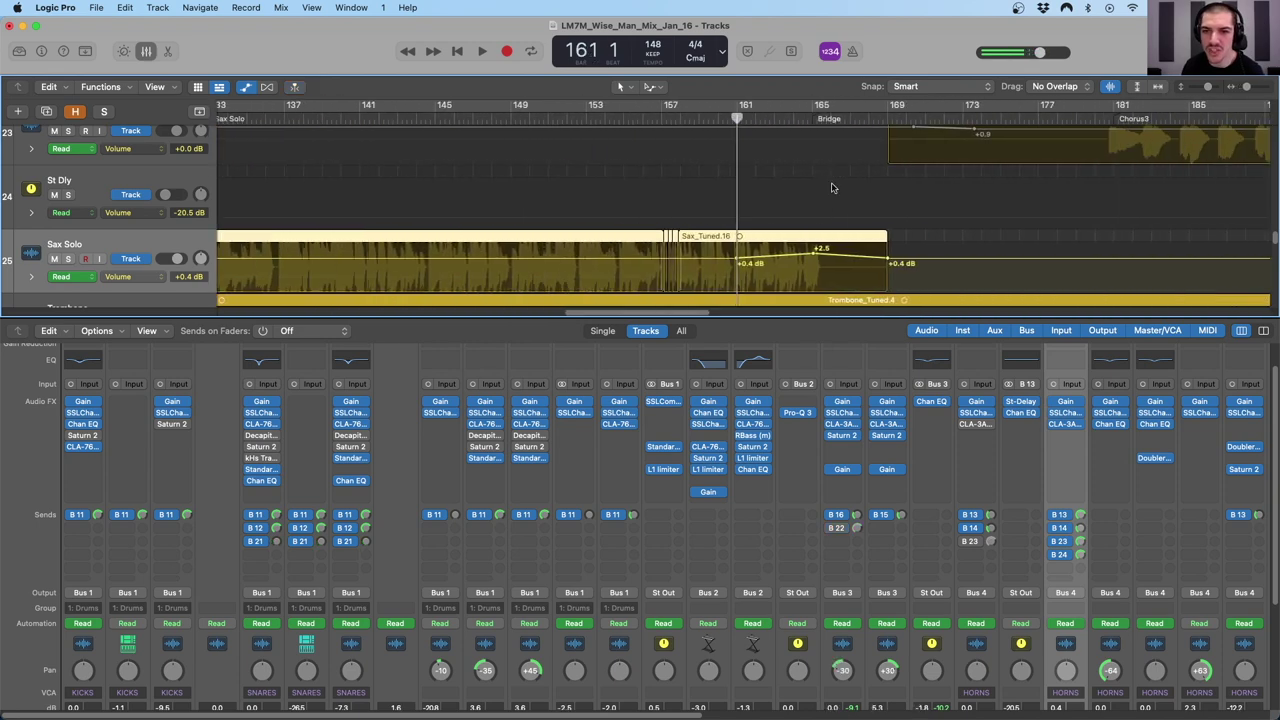
scroll(800, 260, right, 3)
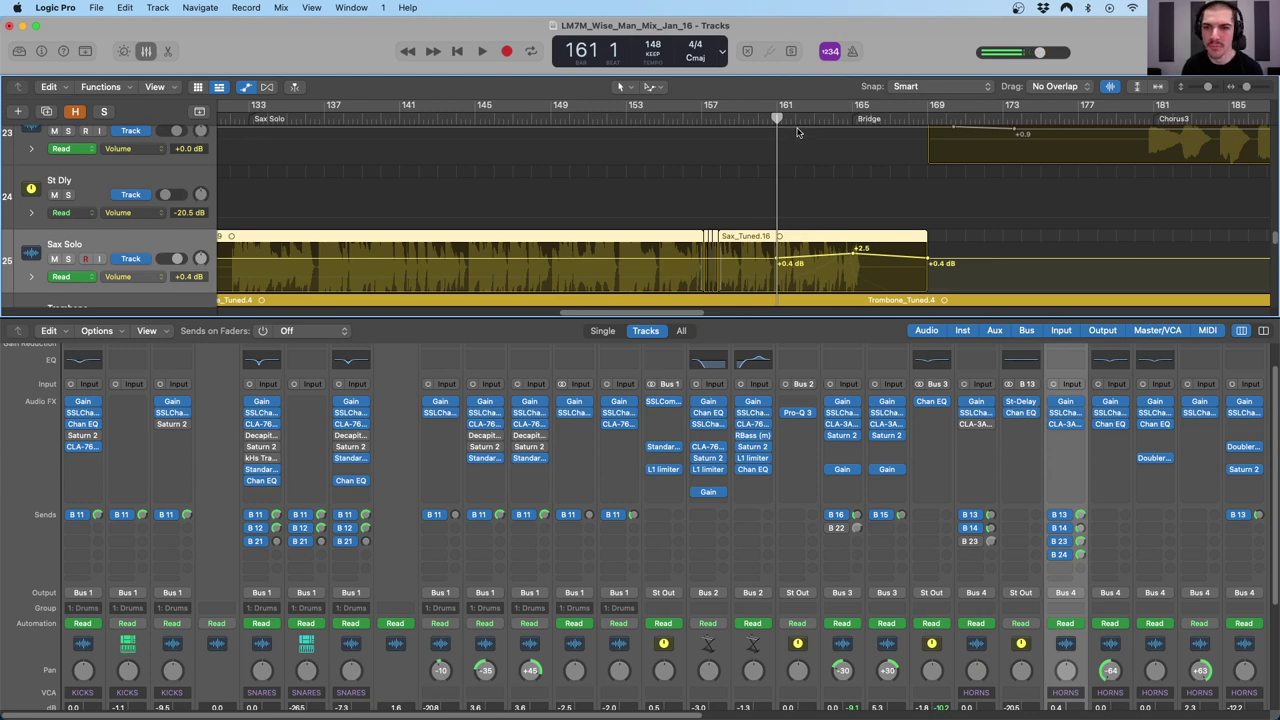
- Play the Sax Solo's volume rise from bar 161 into the Bridge, stop, and move the playhead to bar 165
key(space)
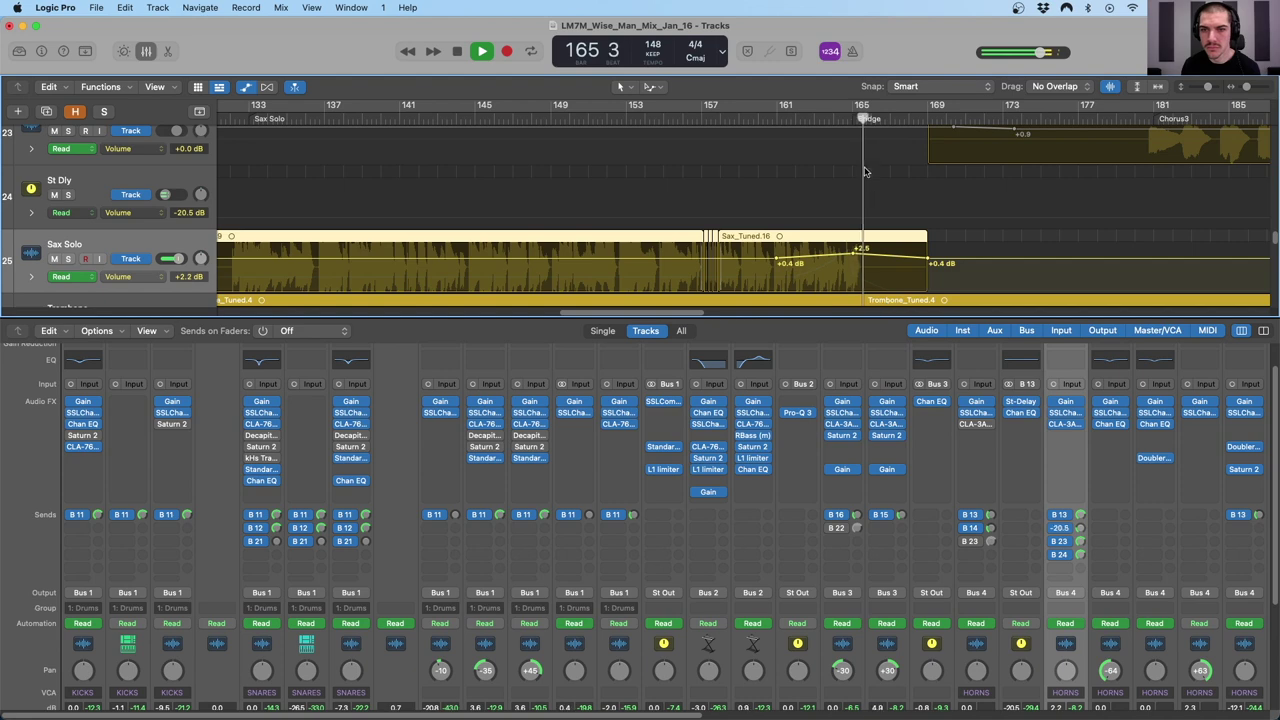
key(space)
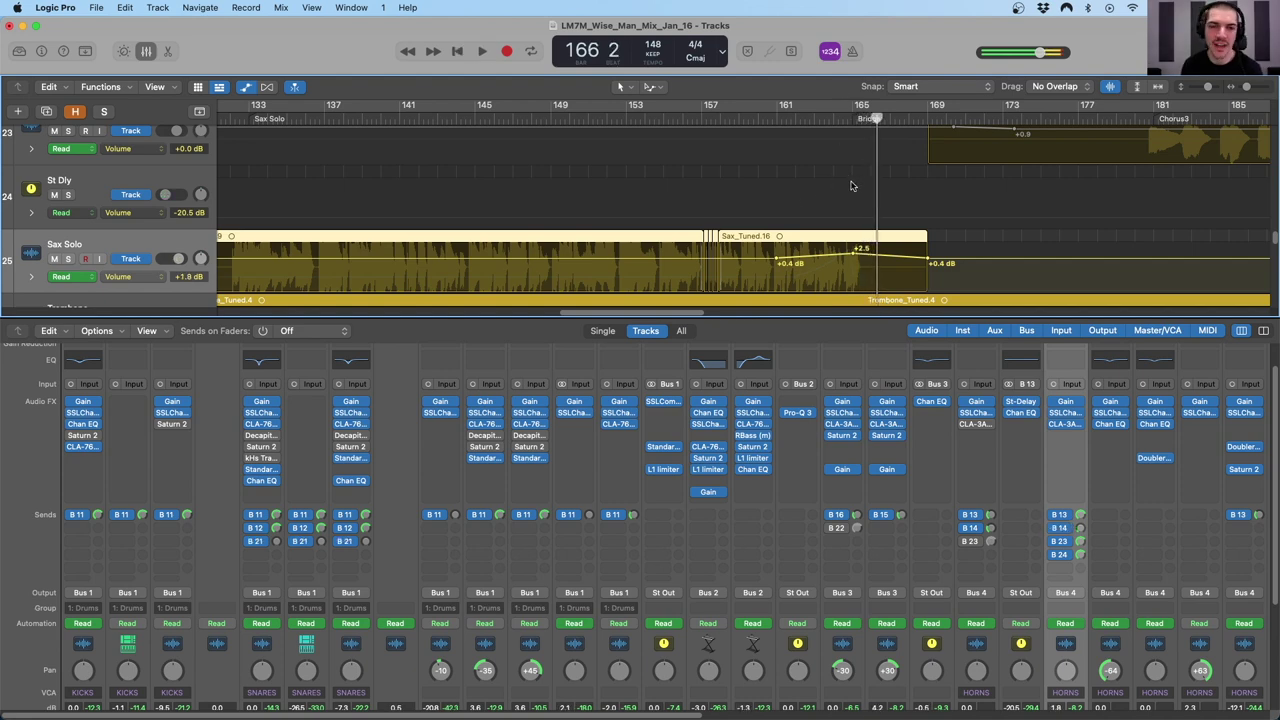
drag(776, 119, 850, 116)
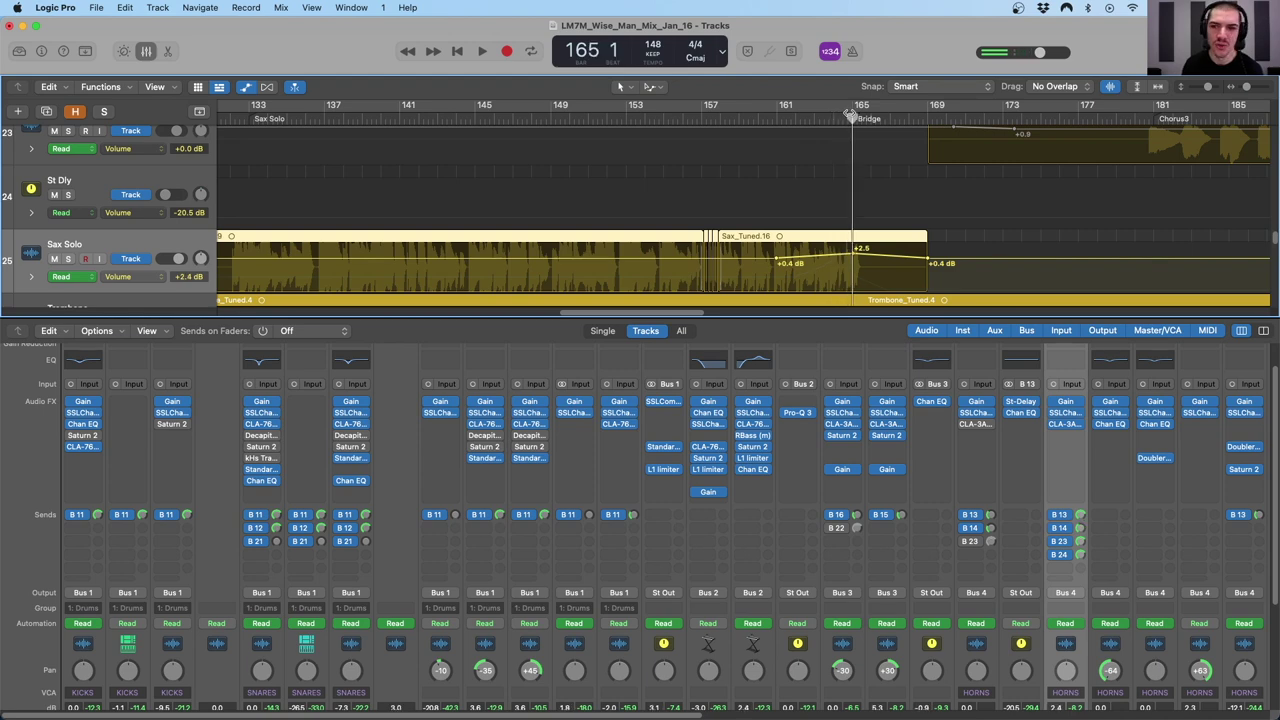
- Place the playhead at bar 39 and examine the volume boosts on both Trombone tracks around the Horn Break
scroll(788, 175, down, 3)
scroll(614, 209, down, 3)
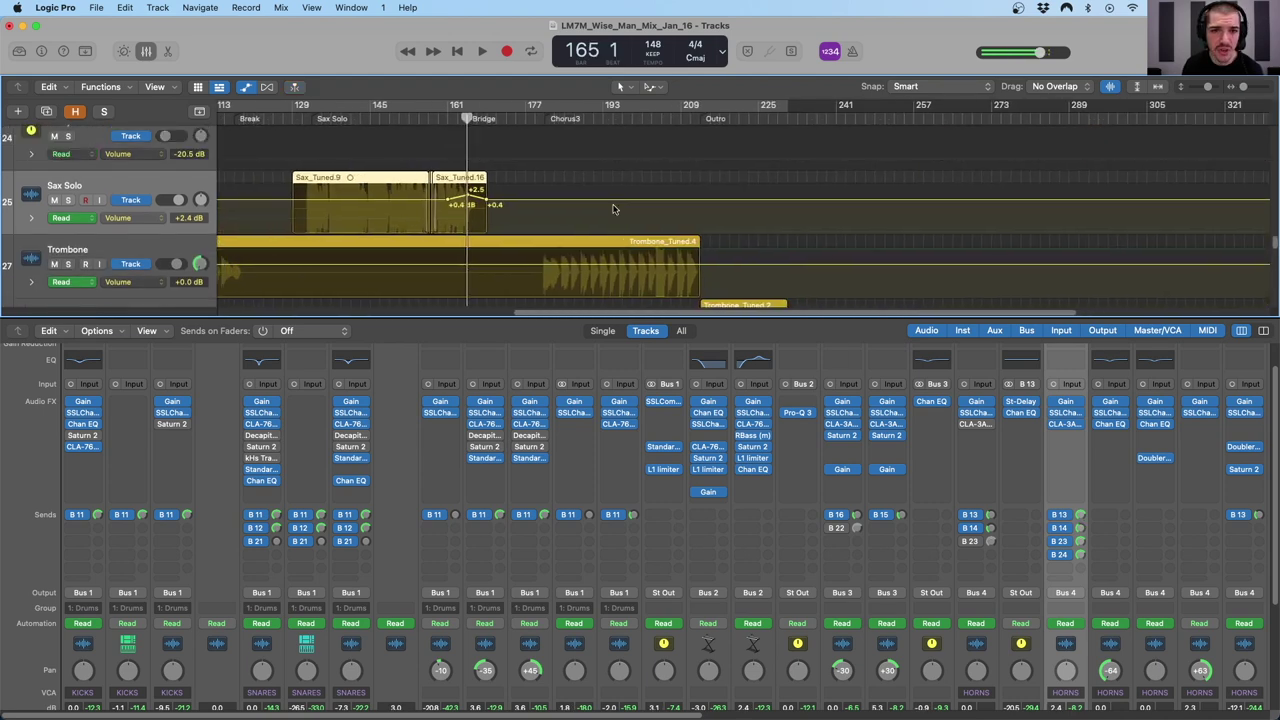
scroll(614, 209, left, 10)
scroll(463, 226, down, 1)
drag(366, 121, 377, 120)
scroll(396, 231, left, 2)
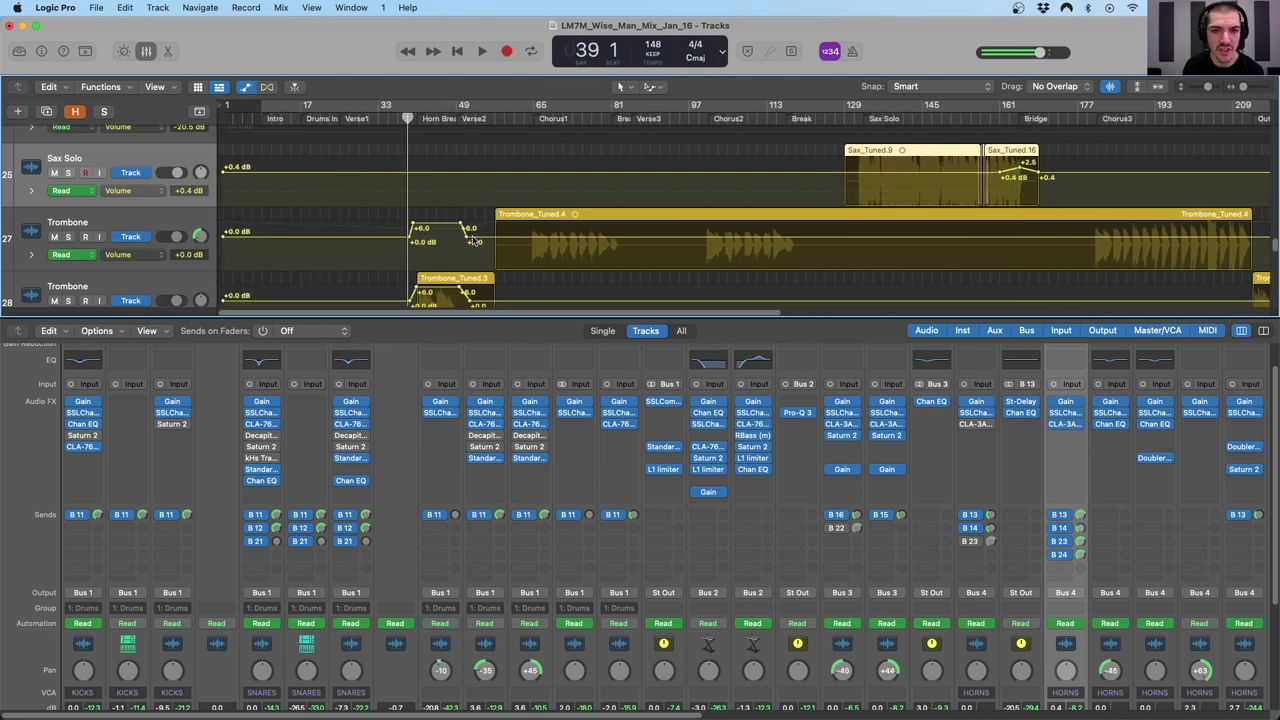
scroll(305, 279, down, 1)
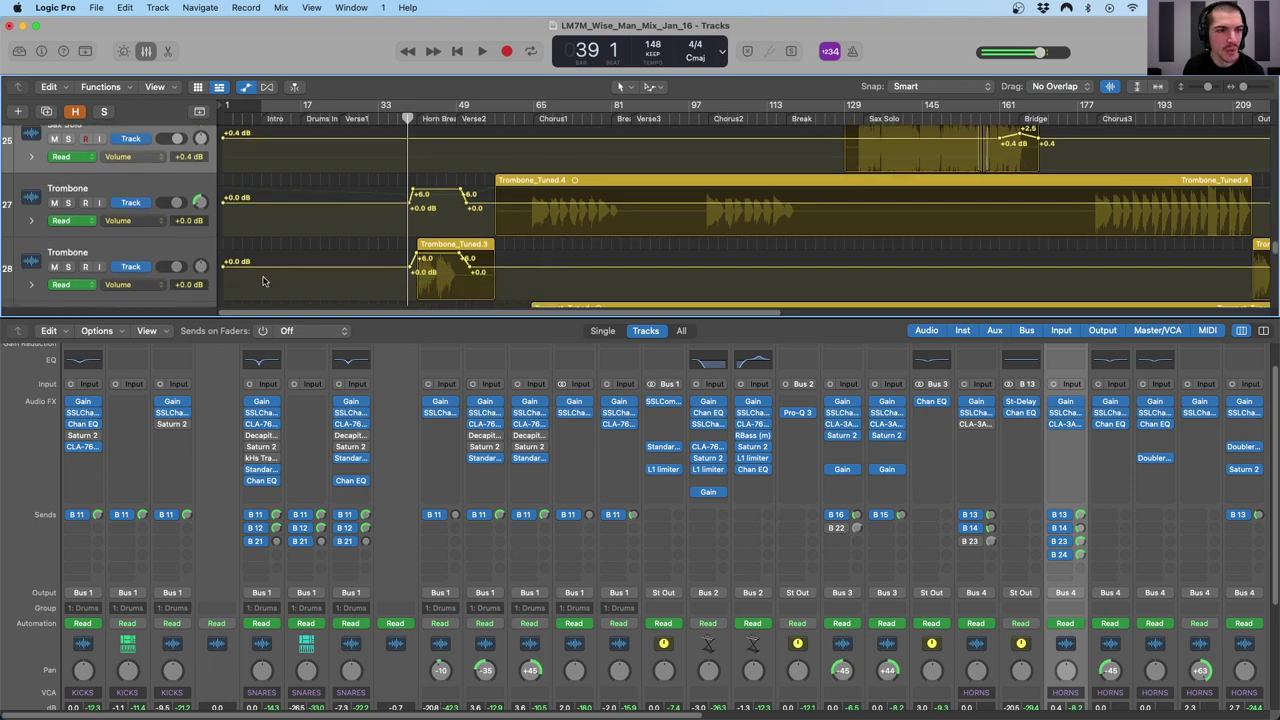
- Select the second Trombone track, play the Horn Break, stop, and set the playhead to bar 40
click(188, 254)
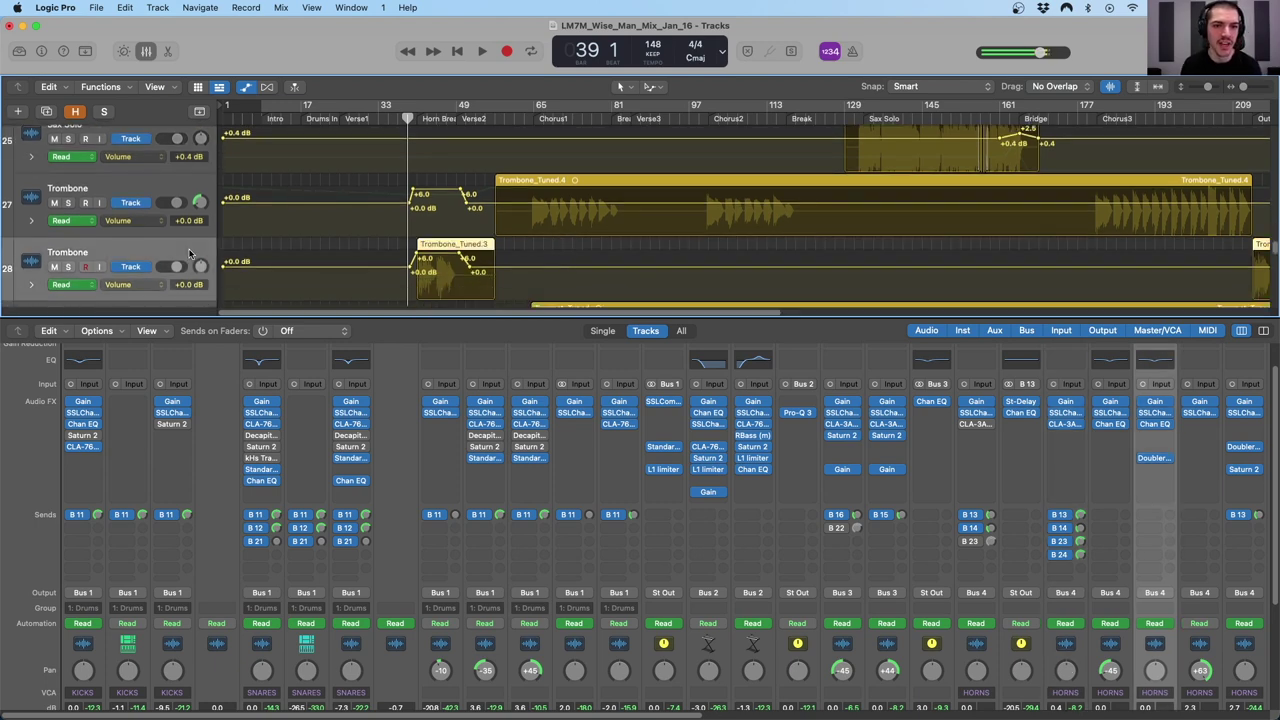
key(space)
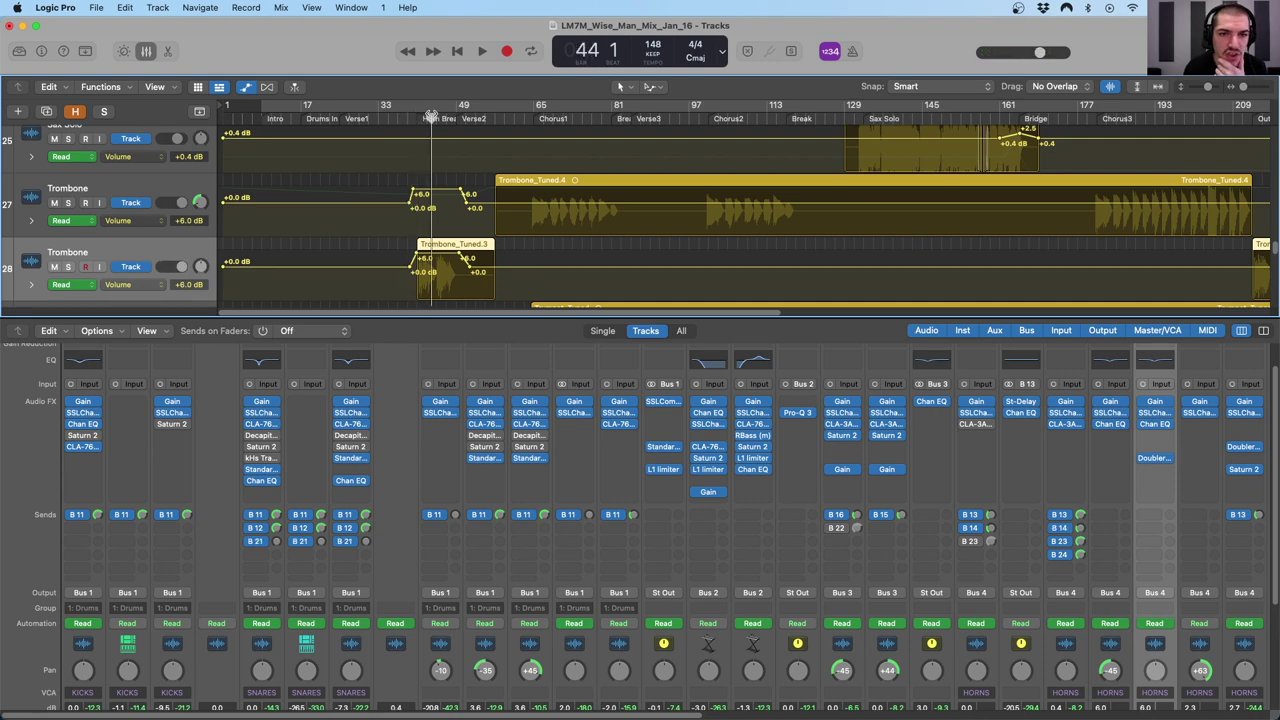
drag(470, 113, 412, 114)
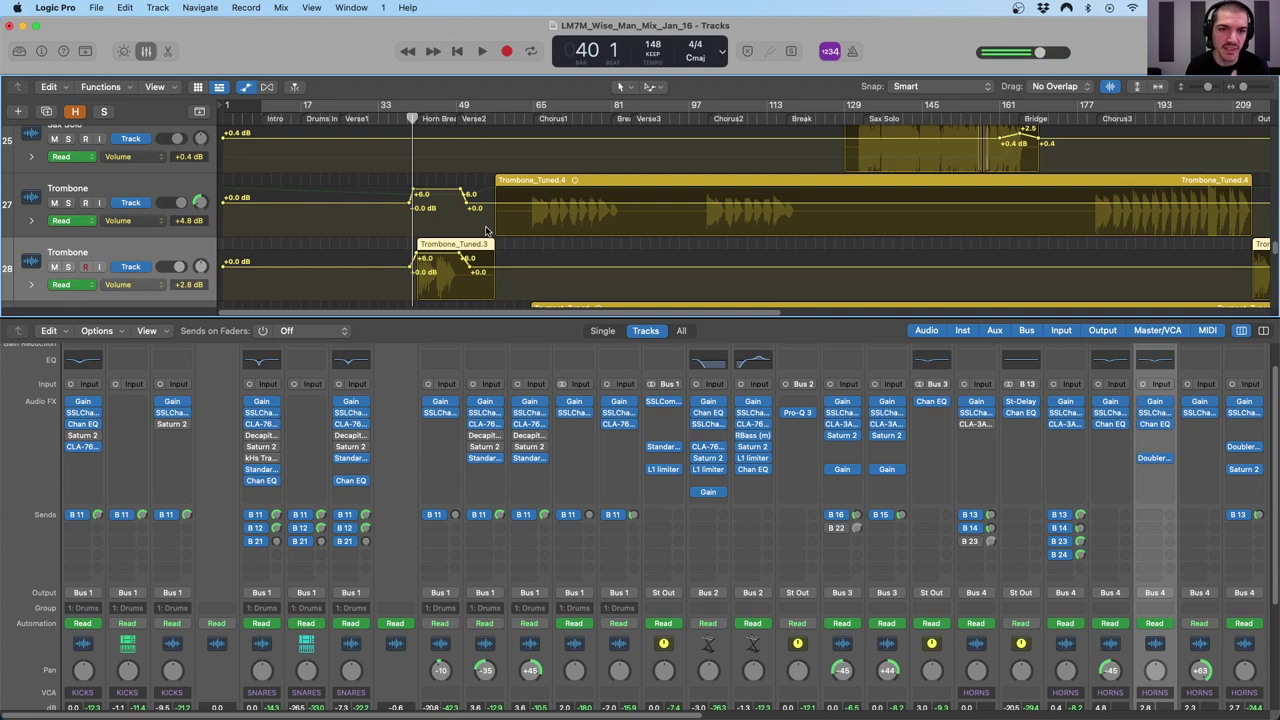
- Select the Horns track below the Trumpet and examine its volume automation over the whole song
scroll(507, 244, down, 5)
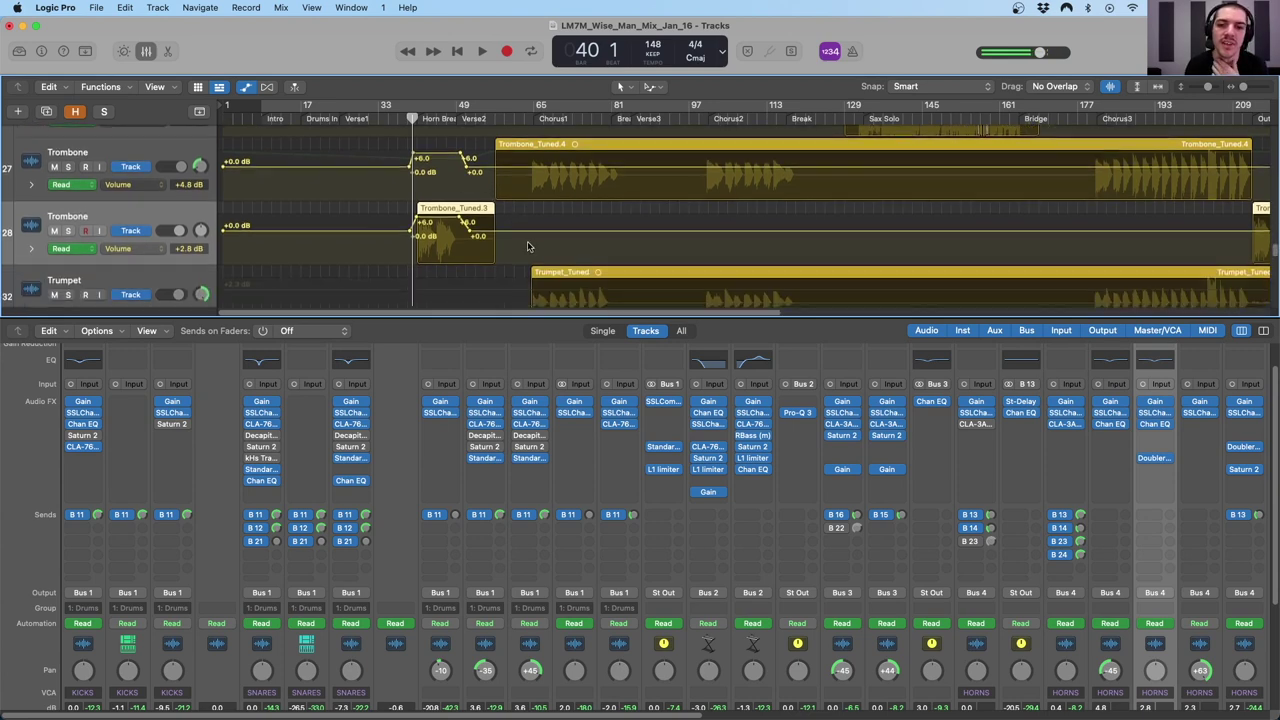
scroll(614, 204, down, 3)
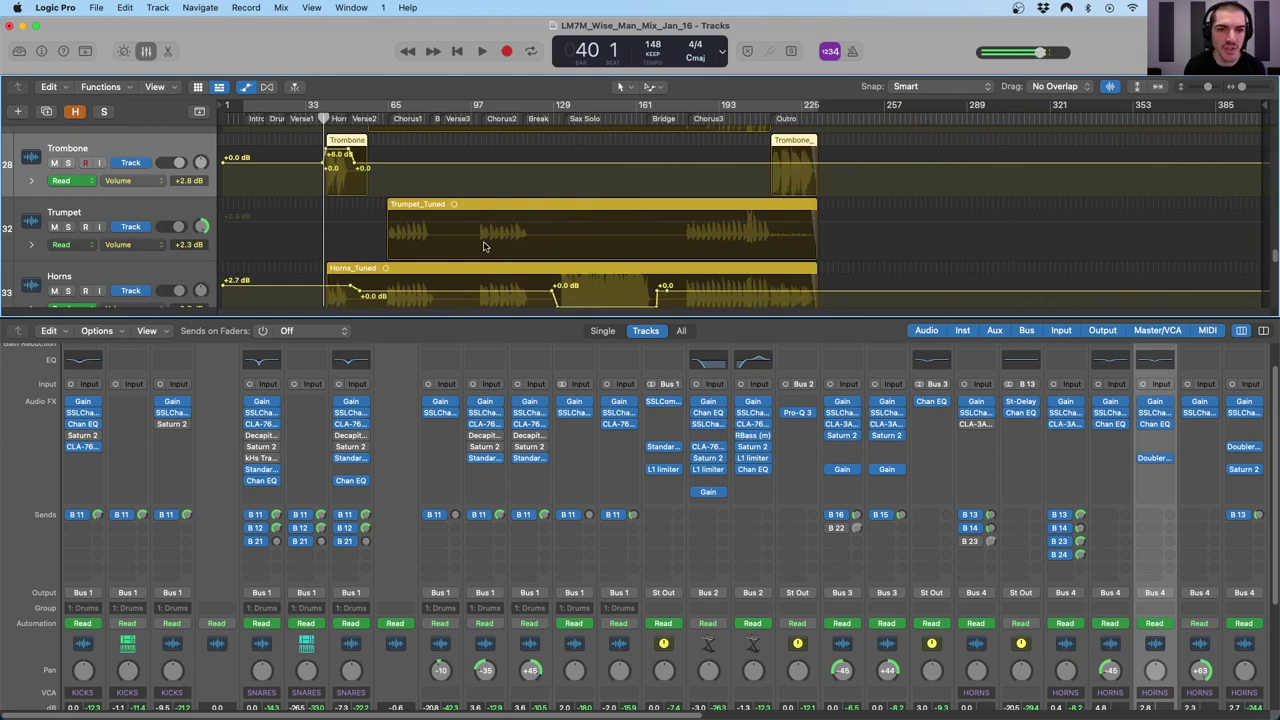
scroll(301, 218, down, 1)
click(435, 243)
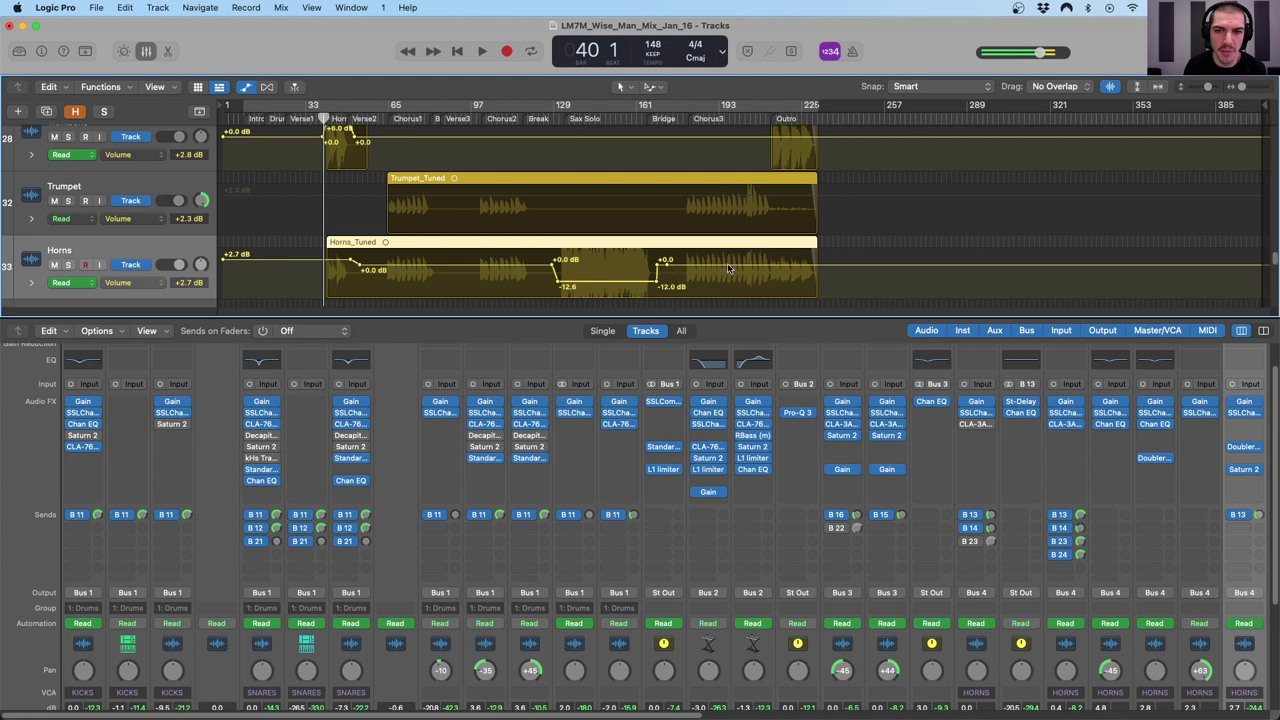
- Split the Horns_Tuned region at the start of the Bridge and at bar 129 to isolate its Sax Solo section
scroll(545, 232, down, 1)
drag(557, 118, 652, 118)
key(super+t)
drag(555, 110, 554, 111)
click(575, 226)
key(super+t)
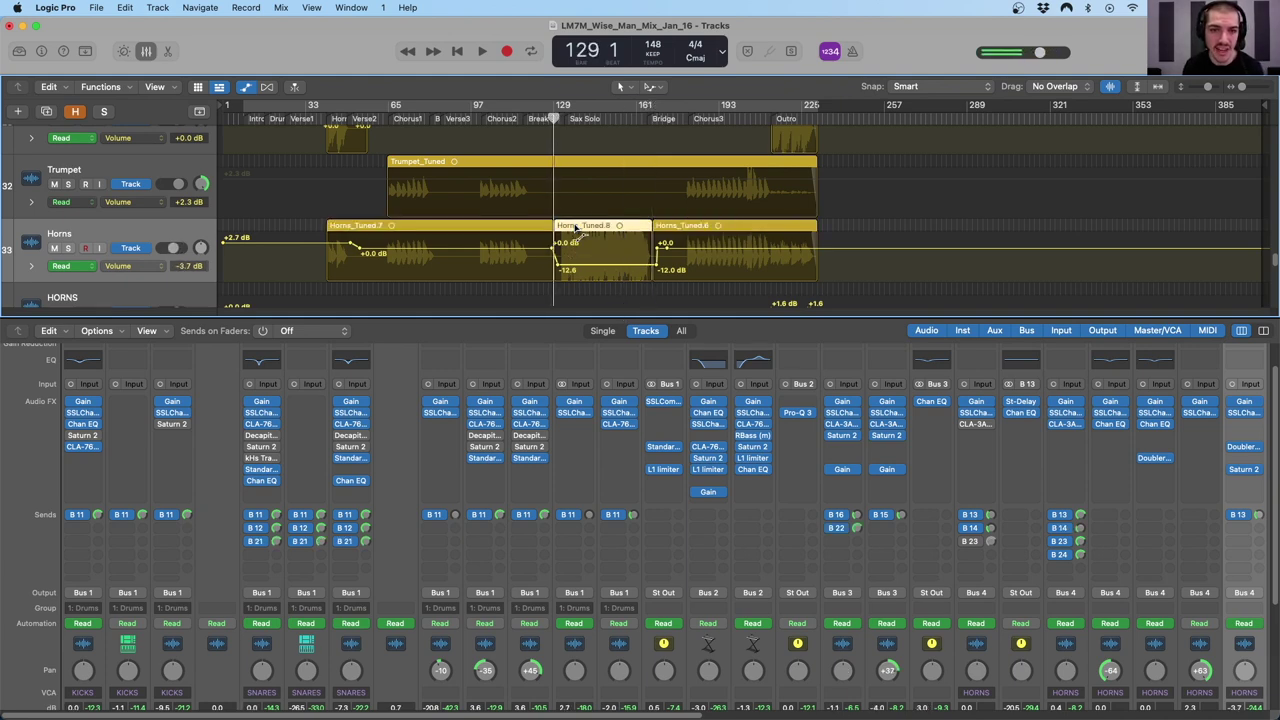
- Show the inspector for the isolated Sax Solo section of the Horns_Tuned region and examine its Gain parameter
click(18, 53)
click(18, 53)
click(41, 51)
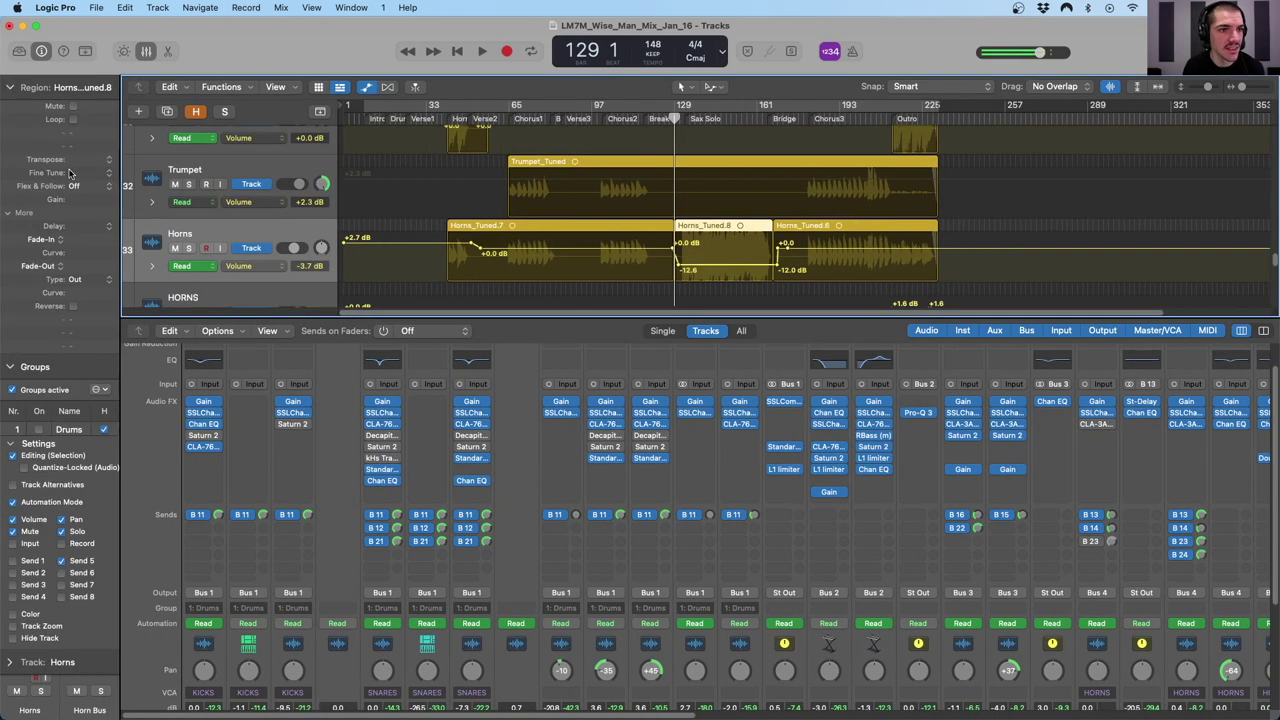
drag(65, 207, 31, 207)
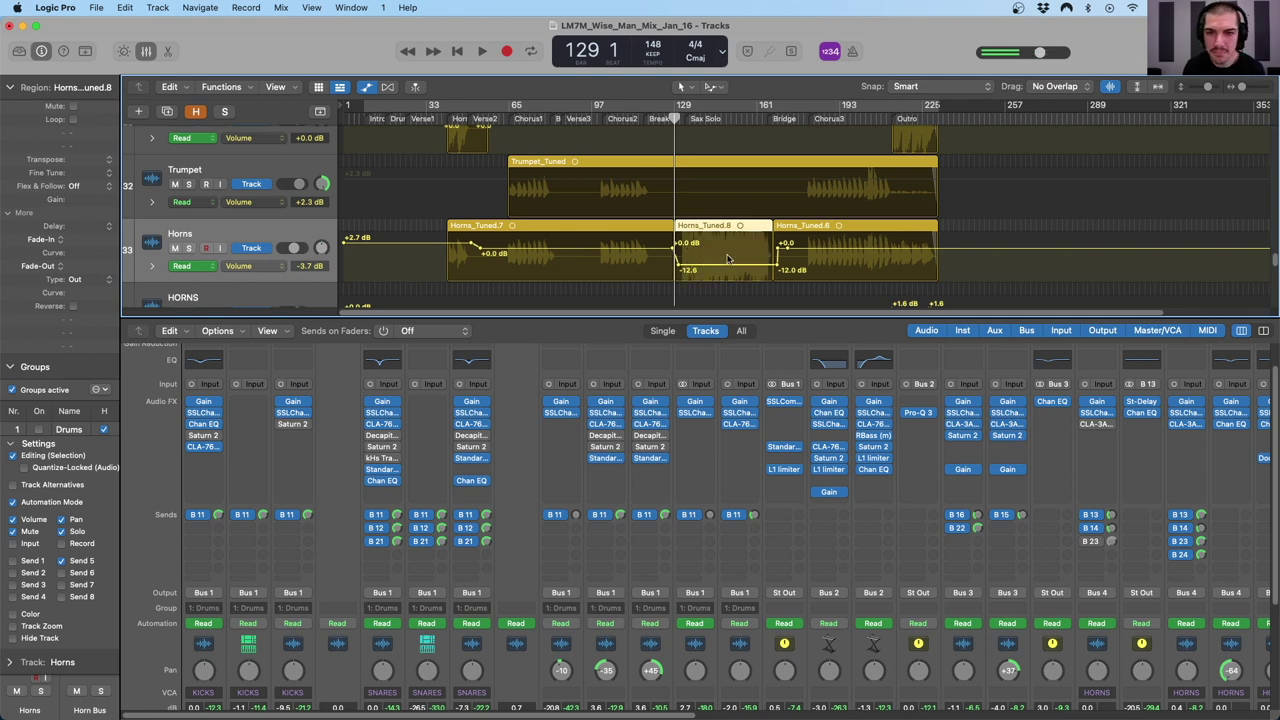
- Select the HORNS track, play its volume automation at the end of the Outro, stop, and return the playhead to bar 227
scroll(583, 173, down, 3)
click(583, 173)
scroll(777, 194, right, 1)
drag(900, 118, 897, 118)
key(space)
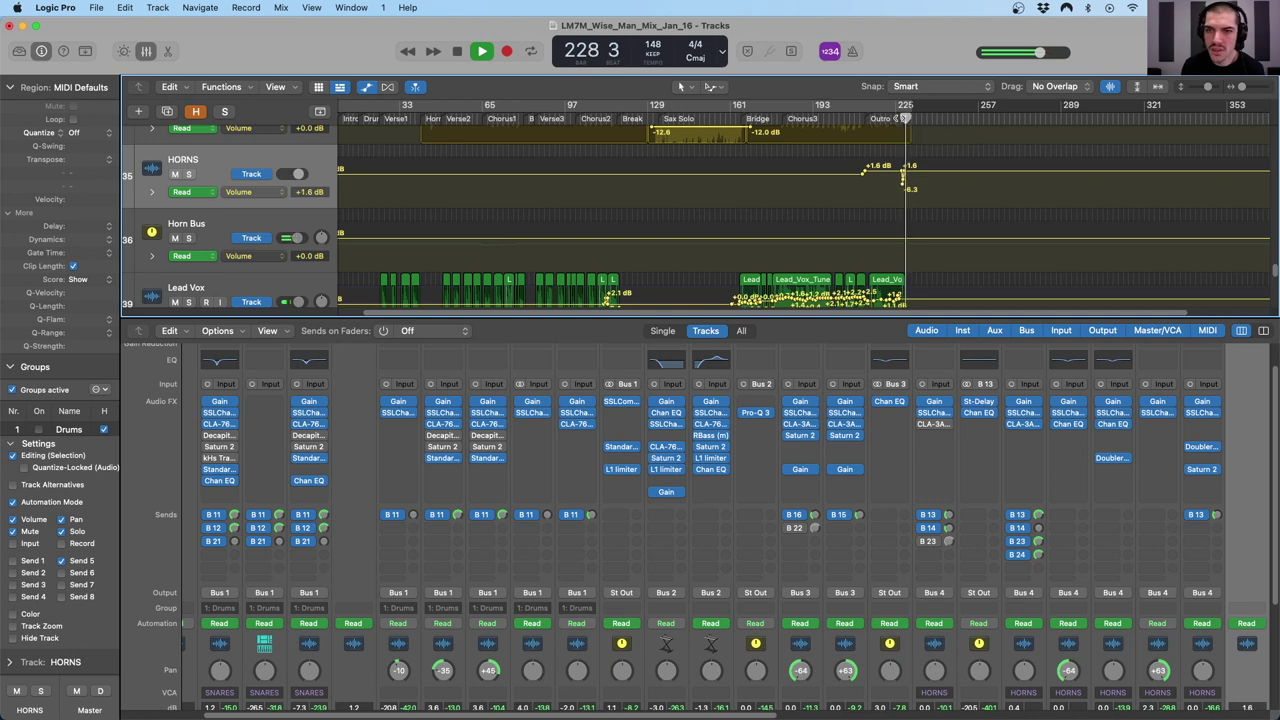
key(space)
key(comma)
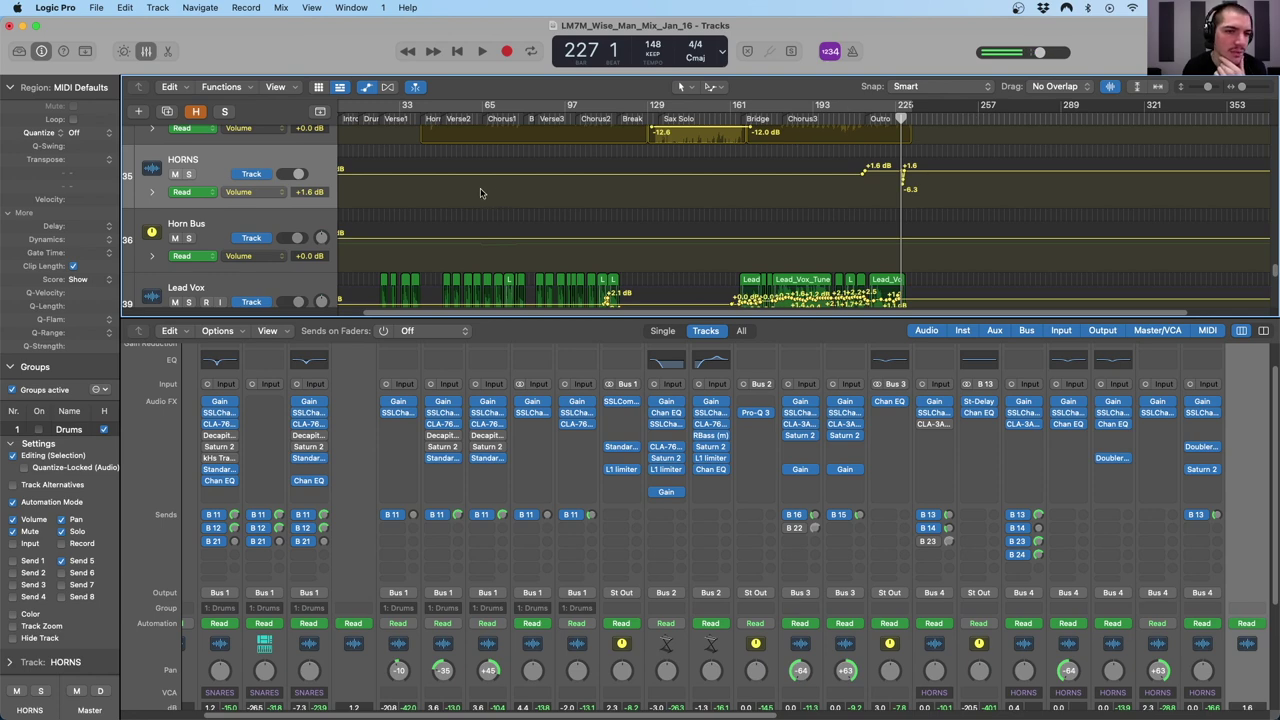
- Select the Horn Bus track and examine its volume automation from the start of the song
click(232, 232)
scroll(487, 243, left, 2)
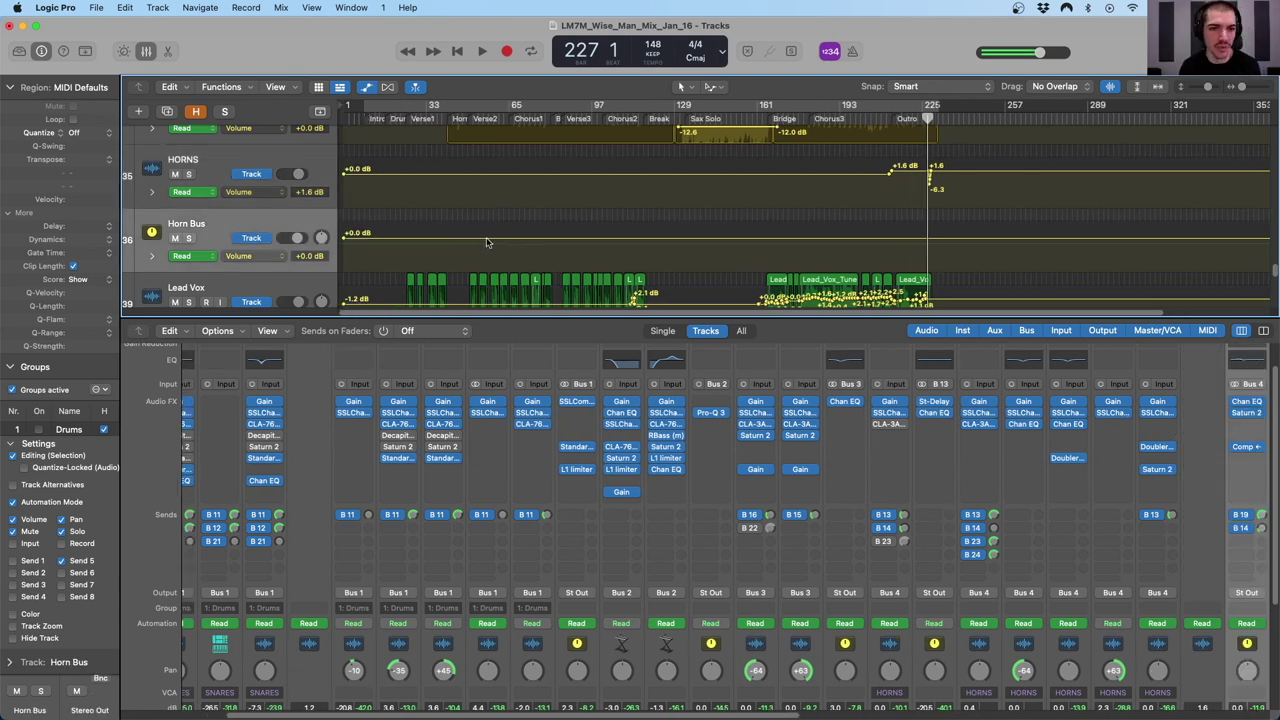
scroll(540, 238, down, 3)
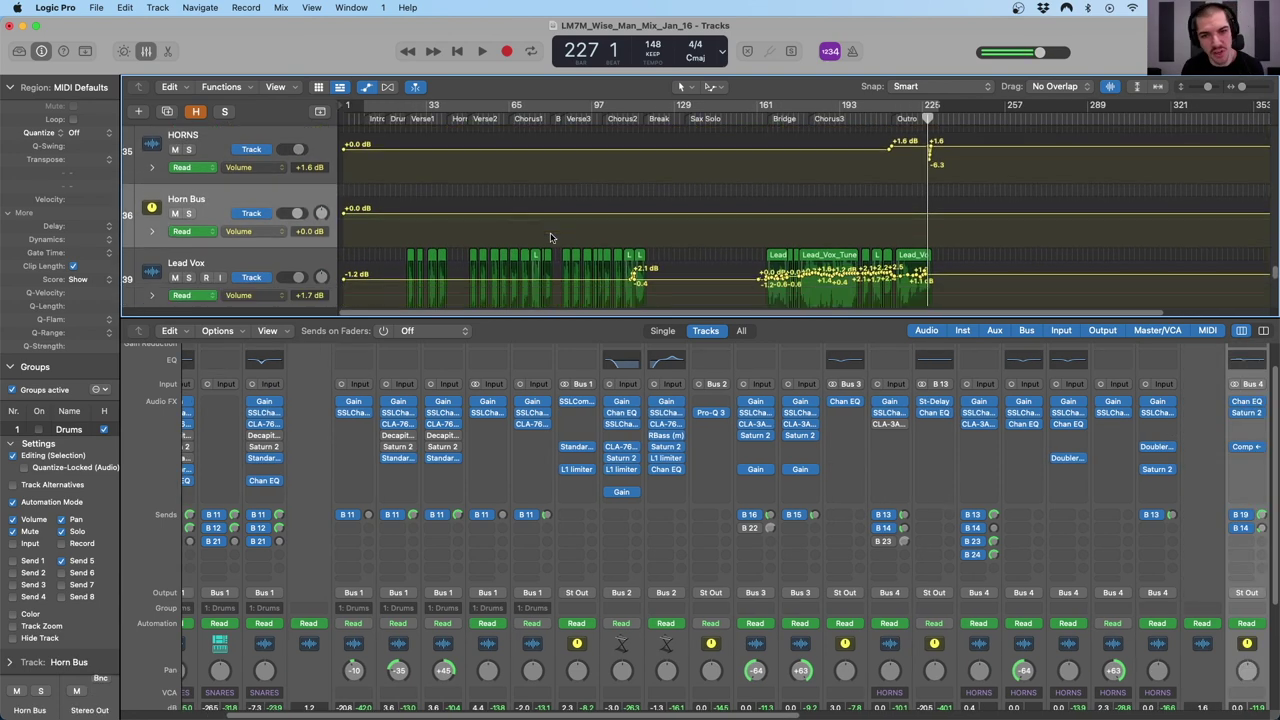
- Select the Lead Vox track and review its volume automation with the playhead at bar 164 and at bar 212
click(222, 222)
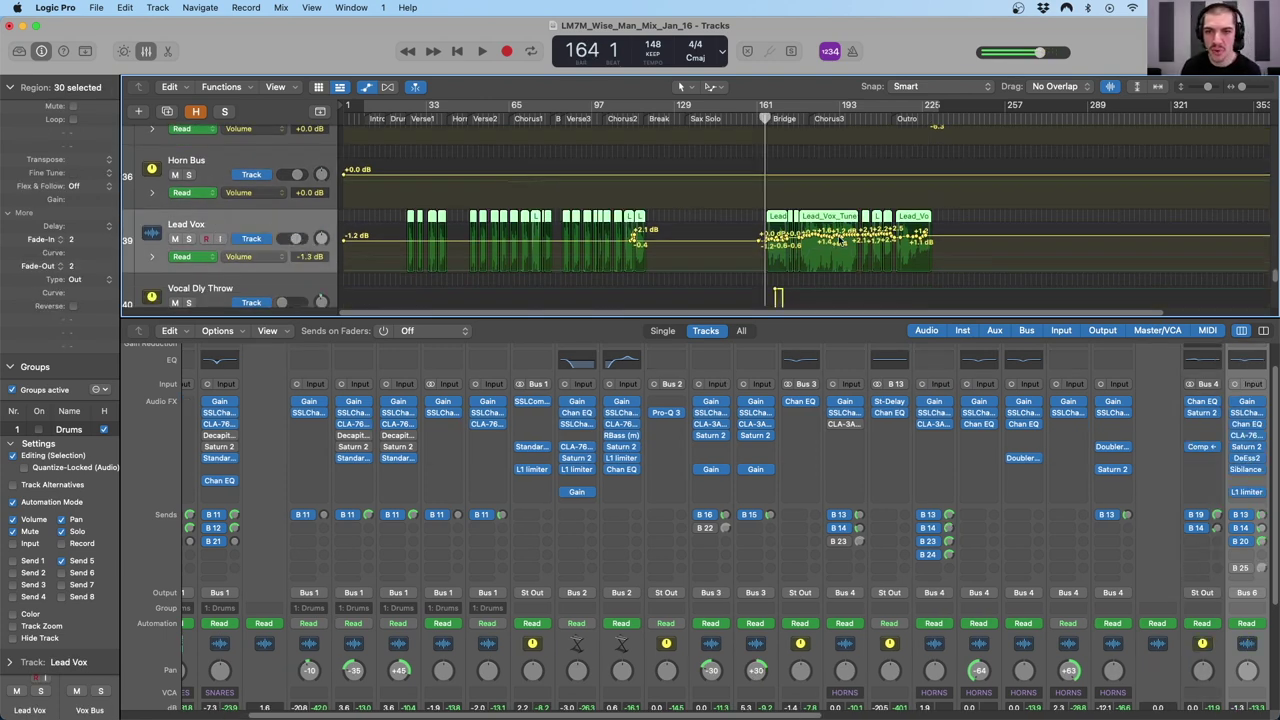
mouse_move(765, 118)
mouse_down()
mouse_move(932, 117)
mouse_move(765, 117)
mouse_up()
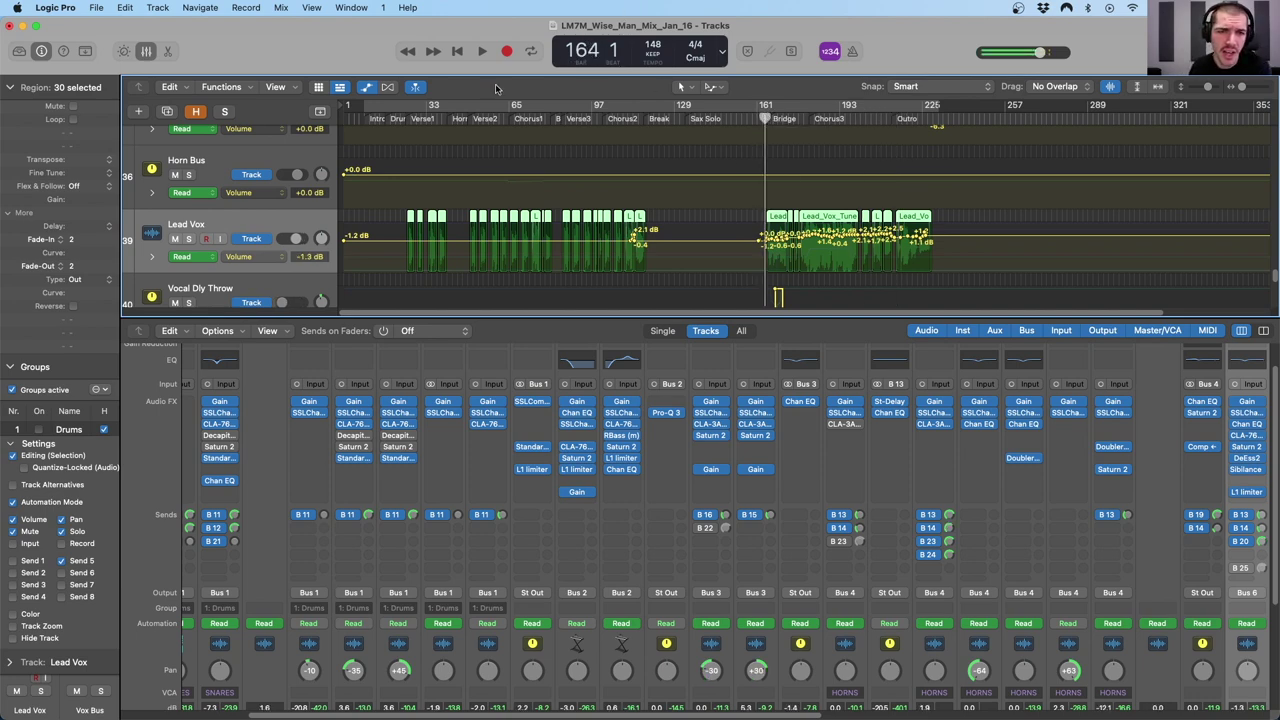
drag(400, 117, 888, 94)
- Select the BG Vox1 track and examine its volume automation across the verses and choruses
scroll(748, 242, down, 1)
scroll(748, 242, down, 6)
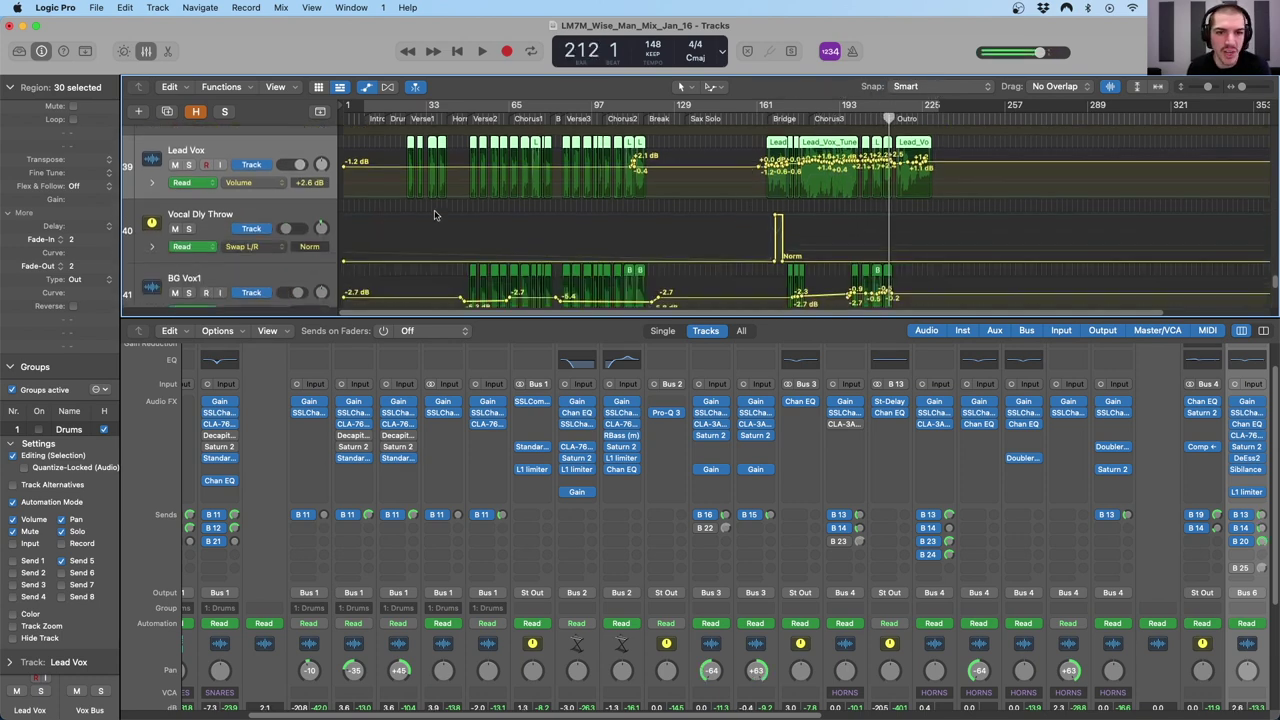
click(512, 237)
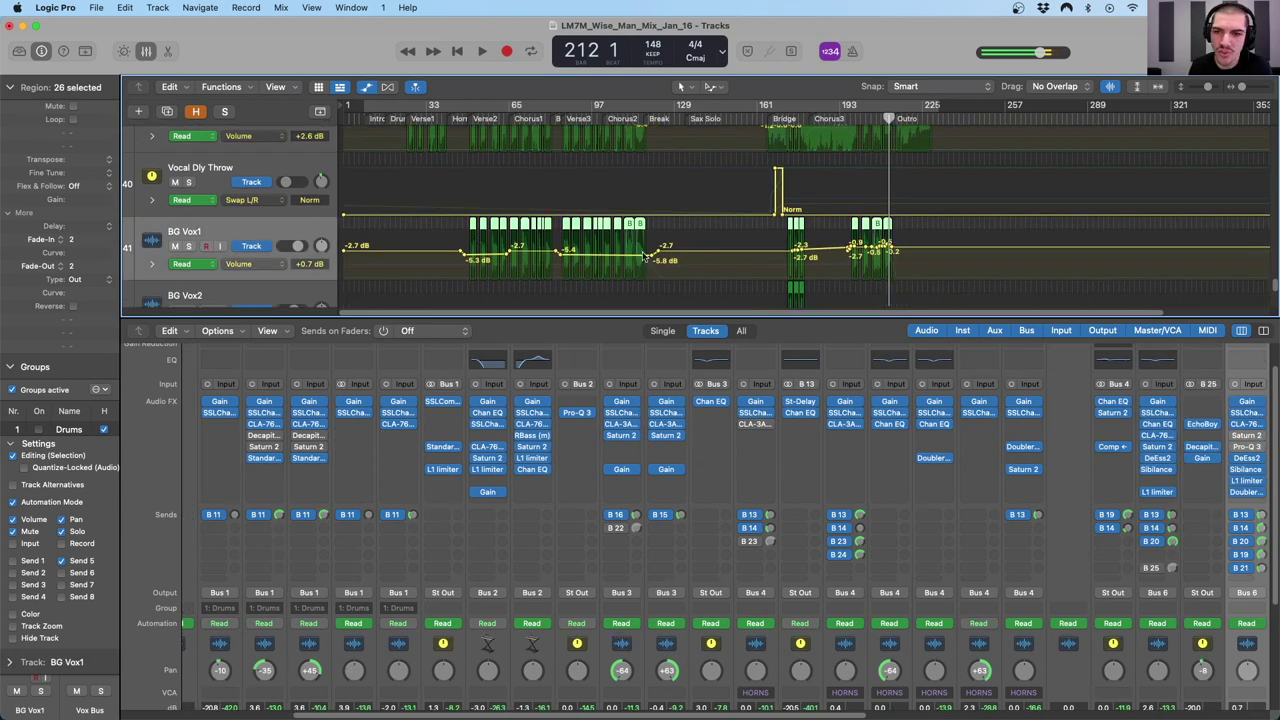
scroll(860, 242, down, 3)
scroll(800, 240, up, 3)
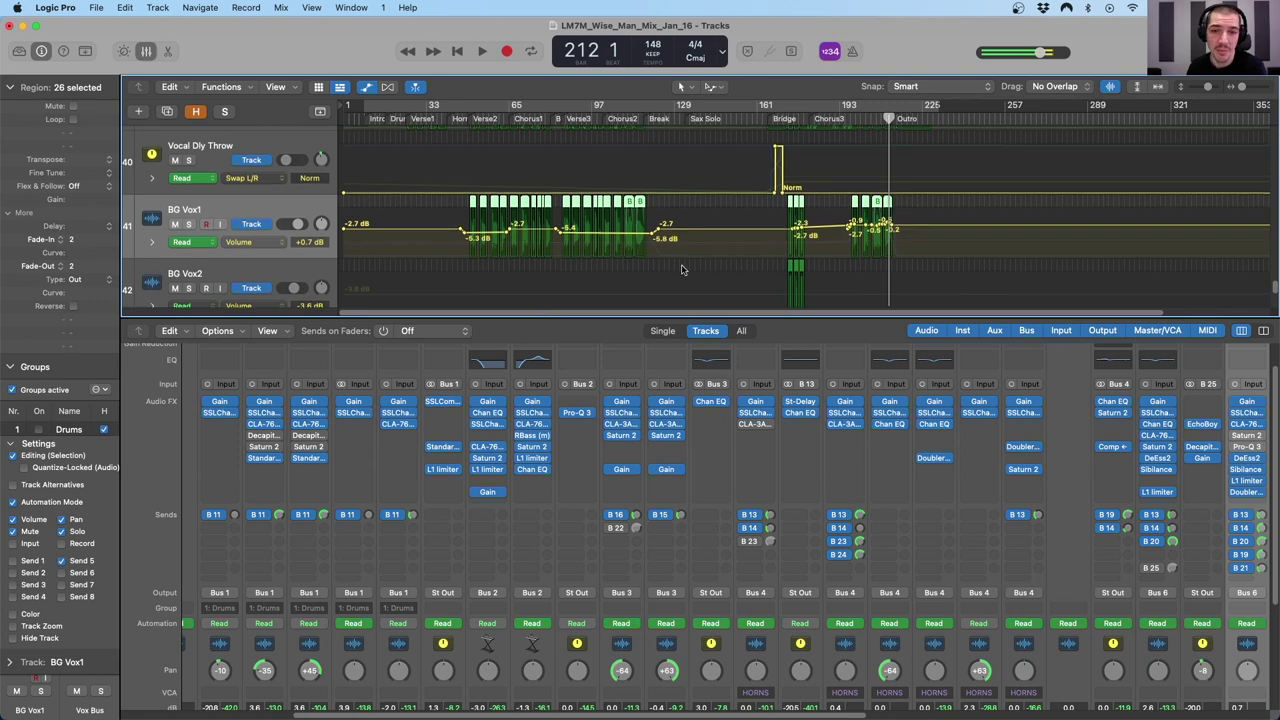
- Hide the inspector and display Pan automation on both the Gtr1 and Gtr2 tracks
scroll(697, 262, up, 10)
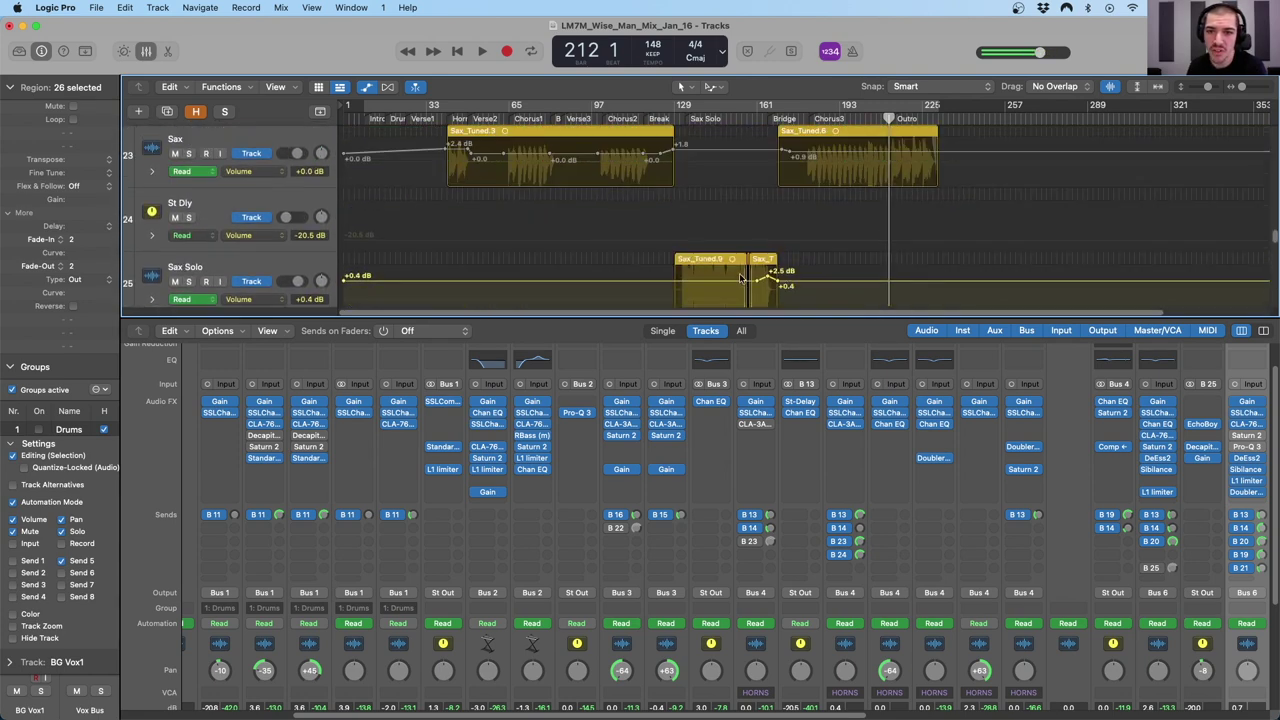
scroll(735, 204, down, 10)
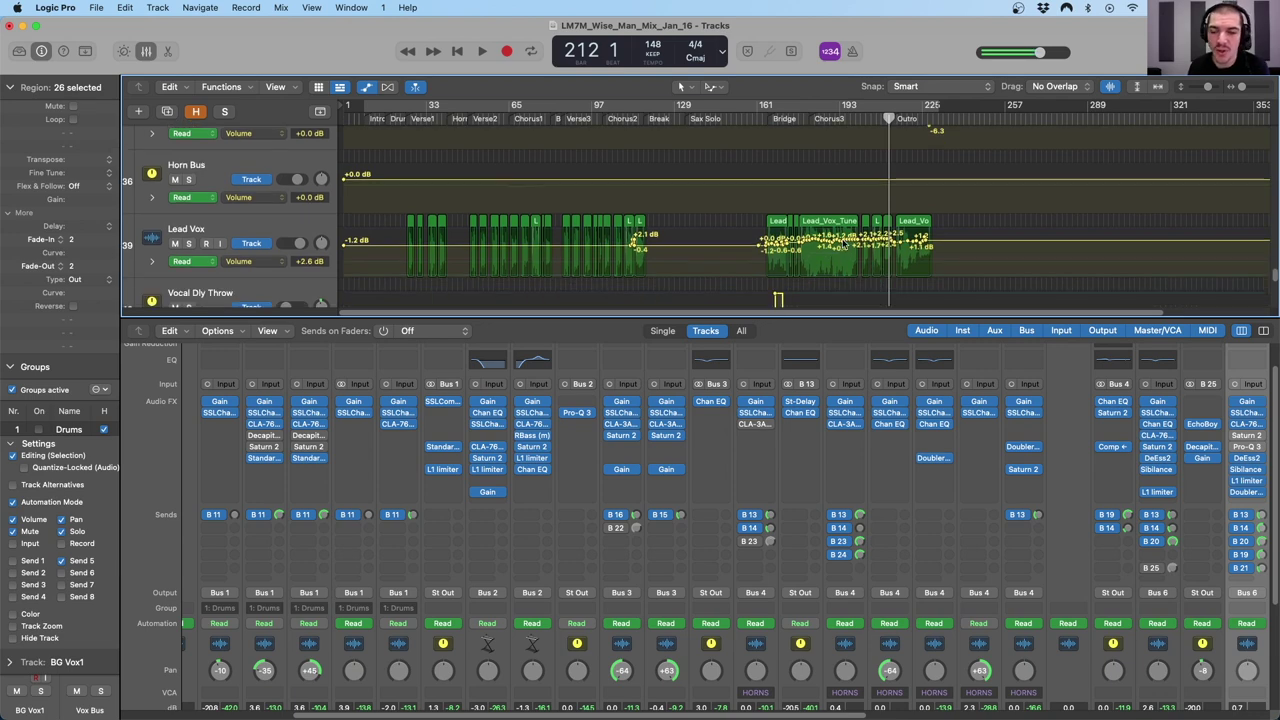
scroll(840, 244, up, 8)
scroll(838, 244, up, 8)
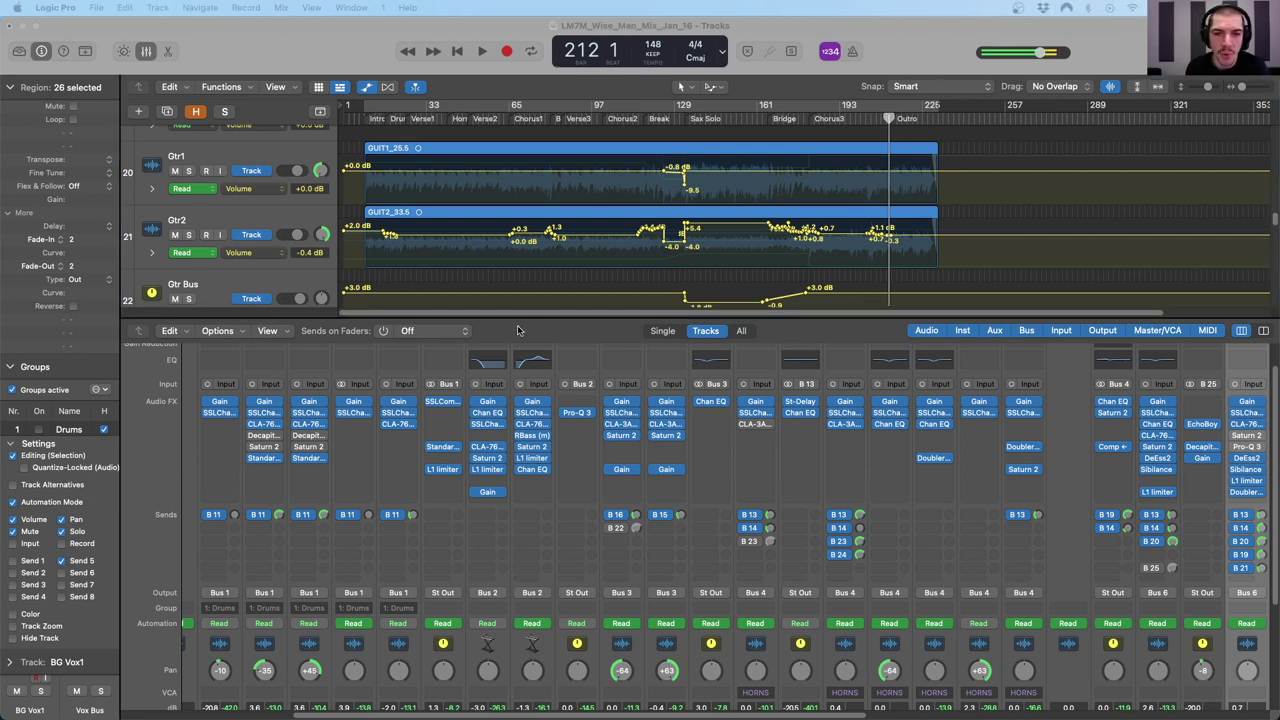
click(41, 51)
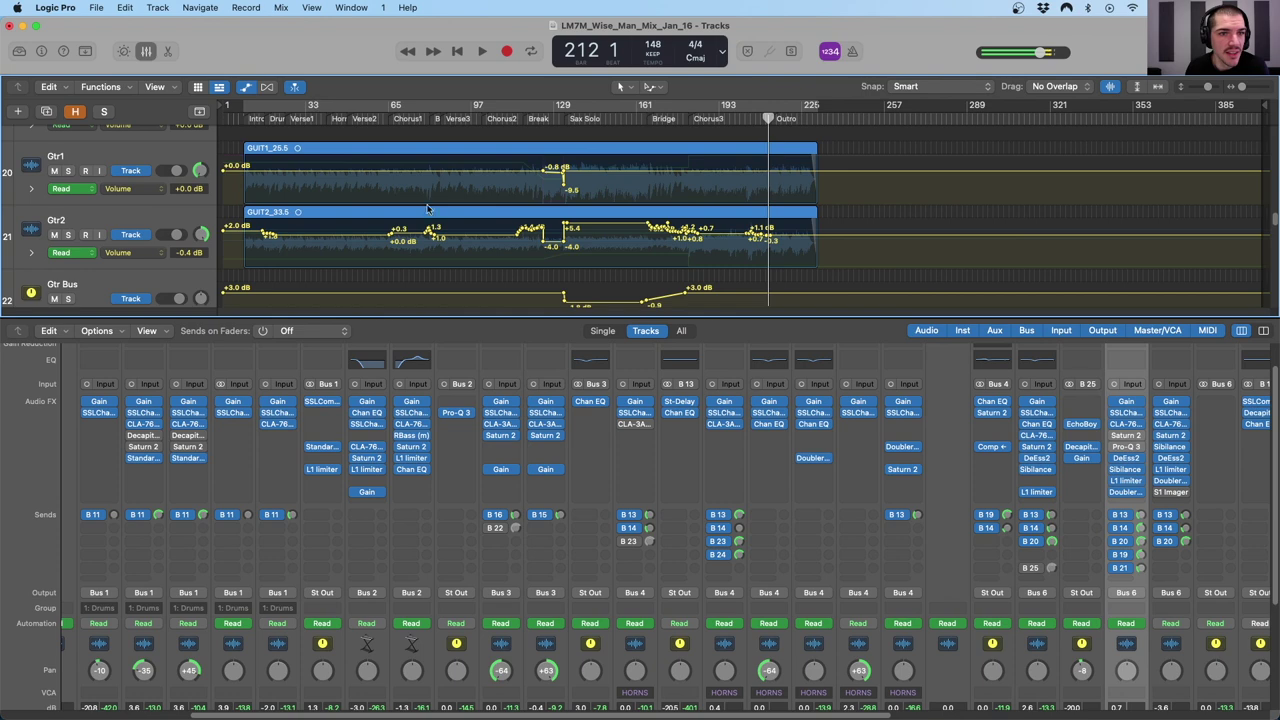
click(110, 165)
click(118, 188)
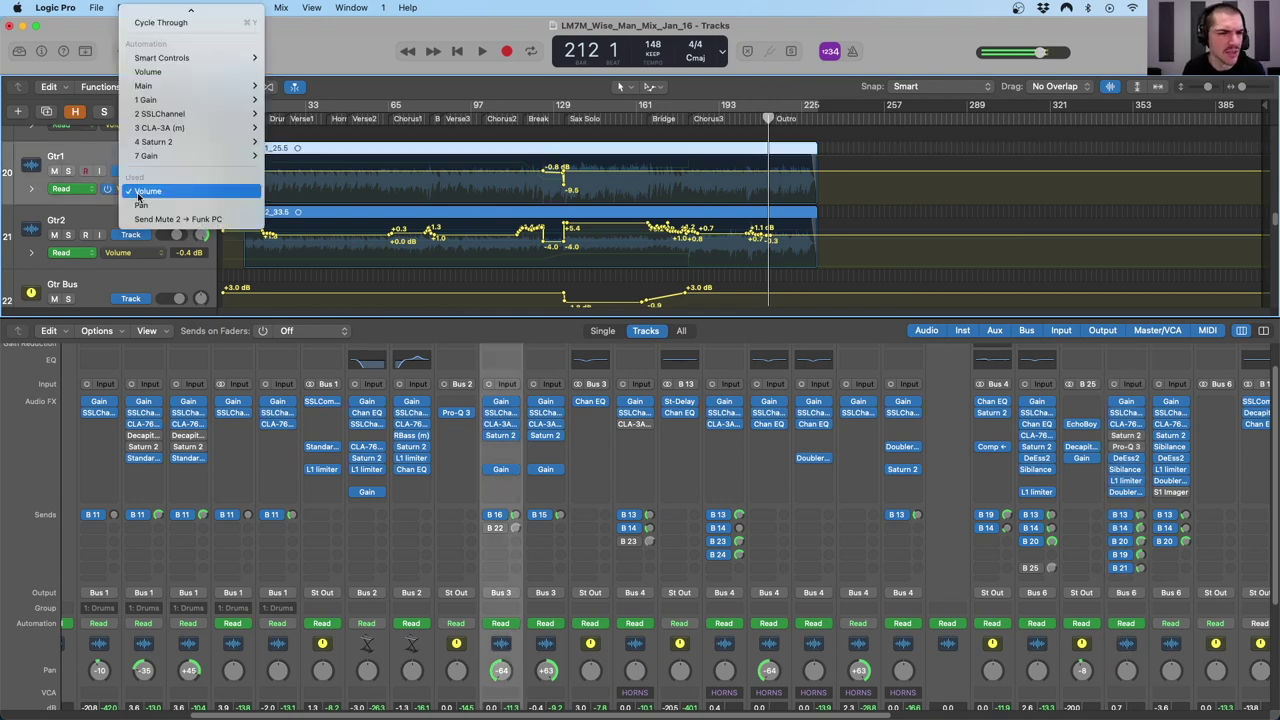
click(145, 205)
click(118, 252)
click(145, 266)
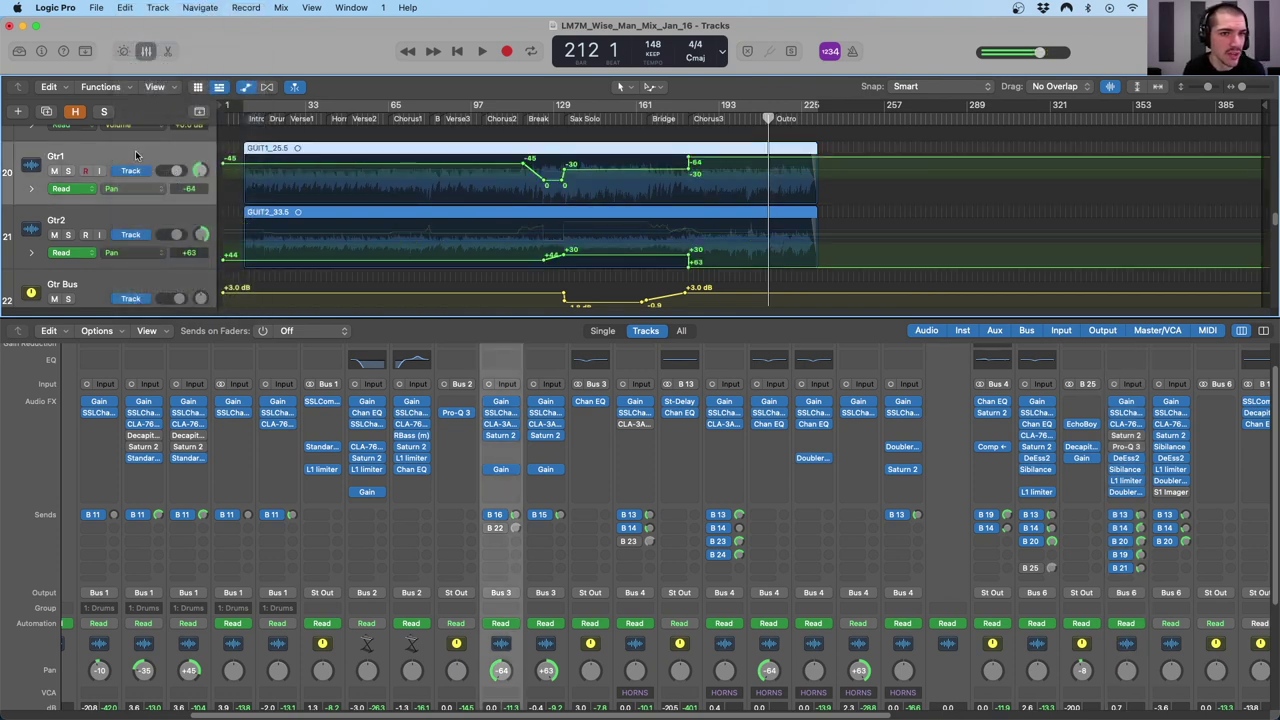
- Compare the Gtr1 and Gtr2 panning by placing the playhead at bar 126 in the Break and bar 31 in Verse1
drag(513, 118, 543, 118)
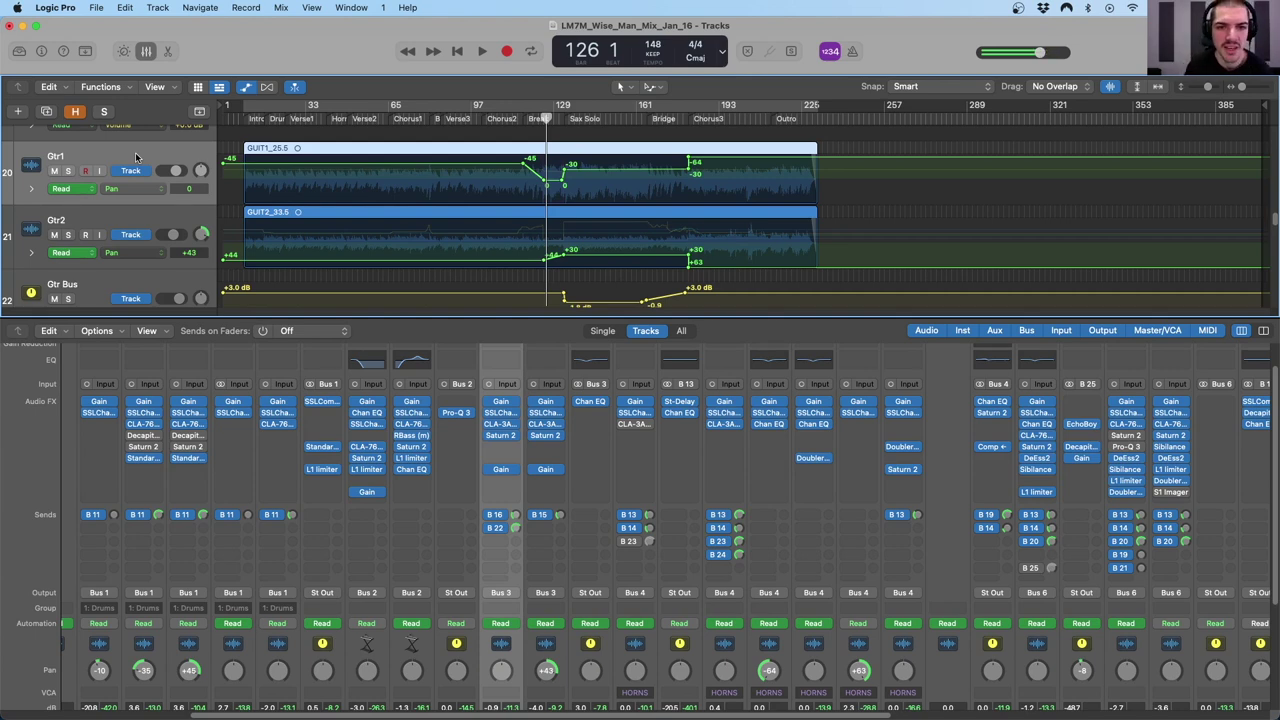
click(309, 132)
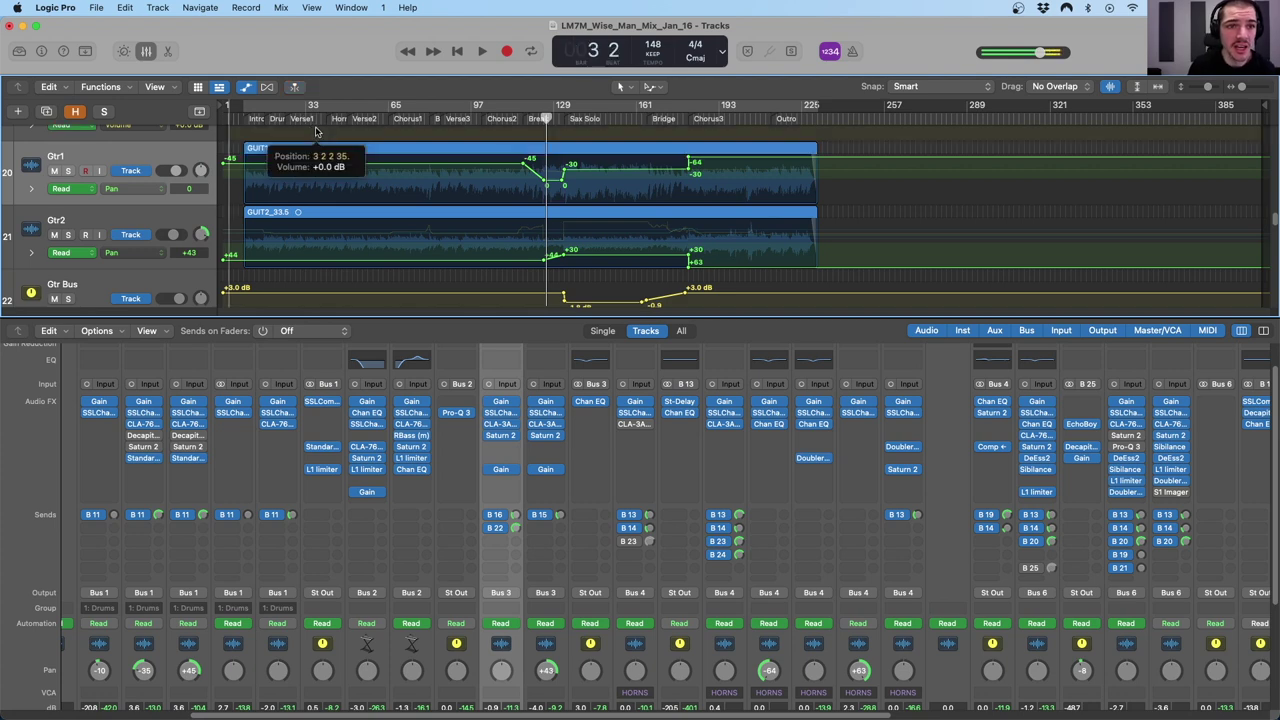
click(300, 118)
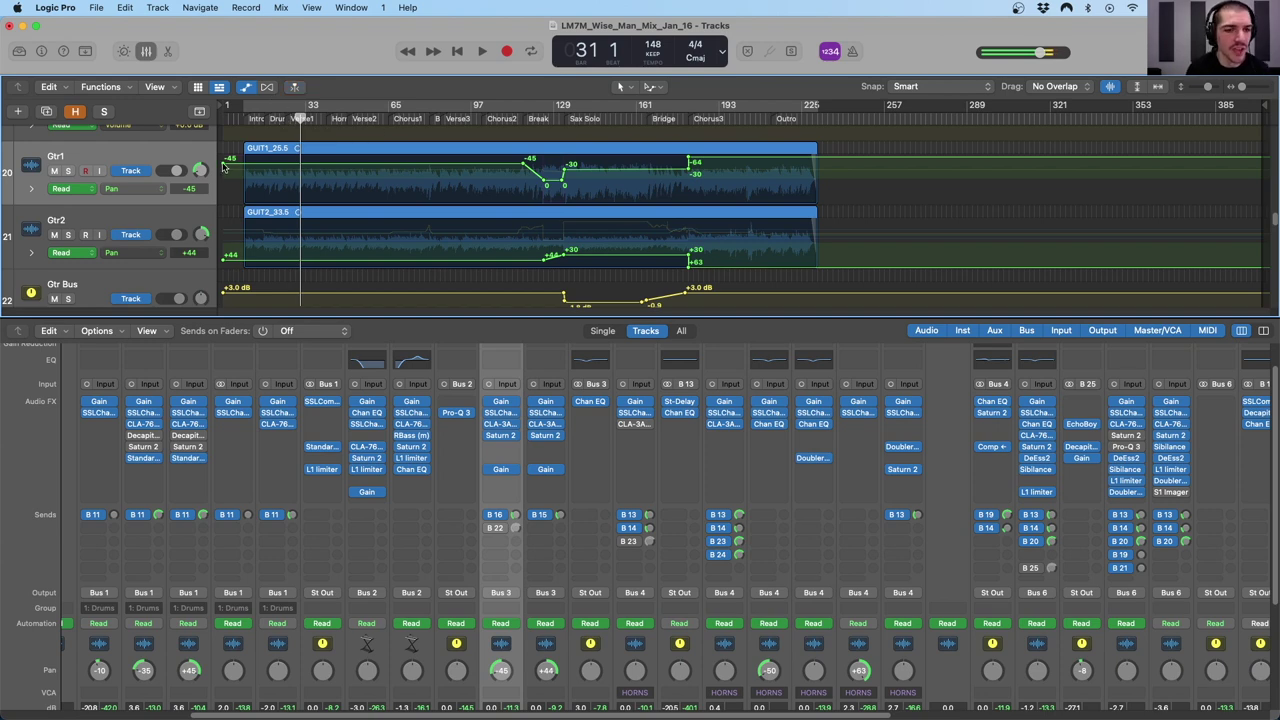
- Try the opening Gtr1 pan point at -64 and return it to -45
mouse_move(224, 165)
mouse_down()
mouse_move(224, 200)
mouse_move(224, 158)
mouse_up()
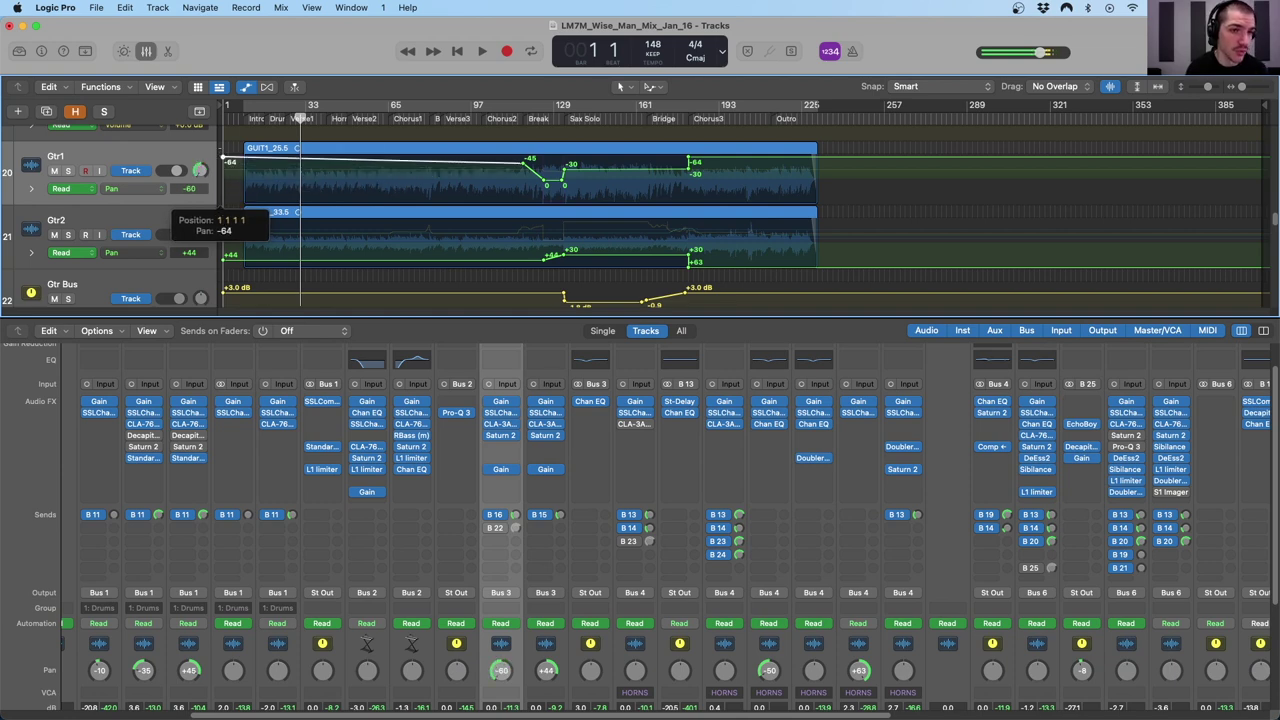
mouse_move(224, 158)
mouse_down()
mouse_move(224, 200)
mouse_move(223, 161)
mouse_up()
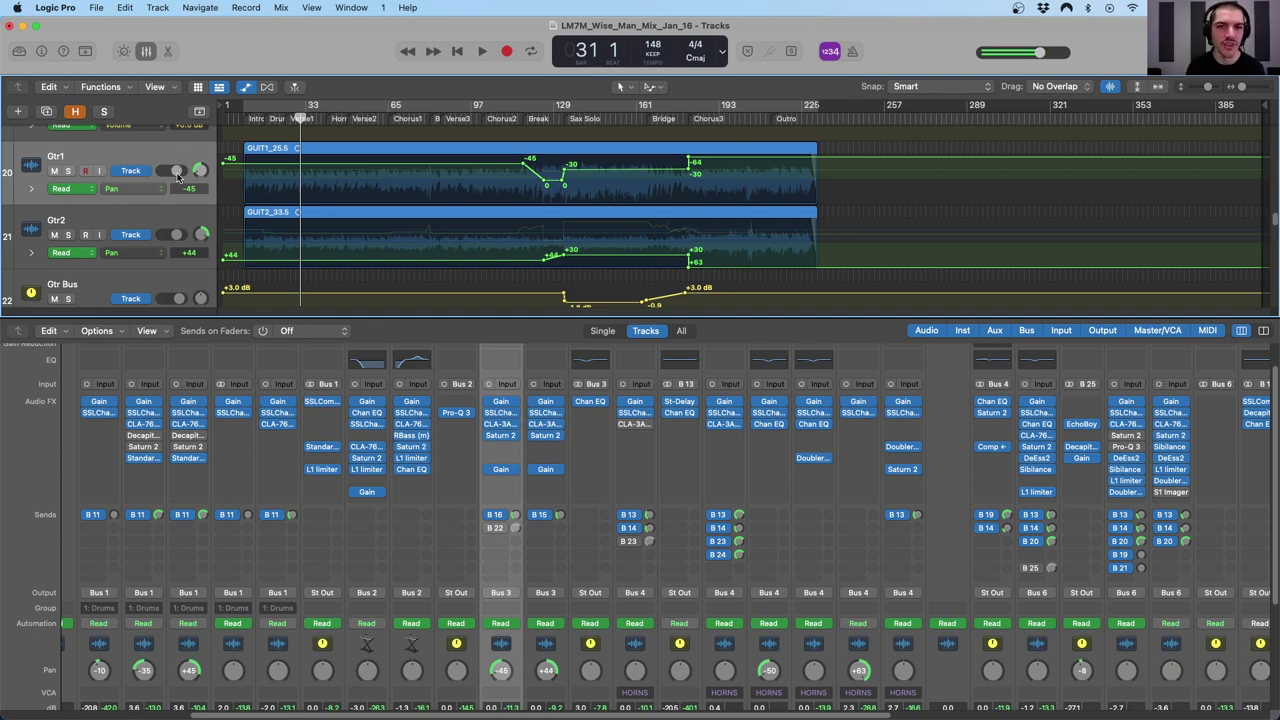
- Play the Break from bar 125, briefly solo Gtr1 to hear its panning, unsolo it, and stop playback
drag(515, 118, 542, 118)
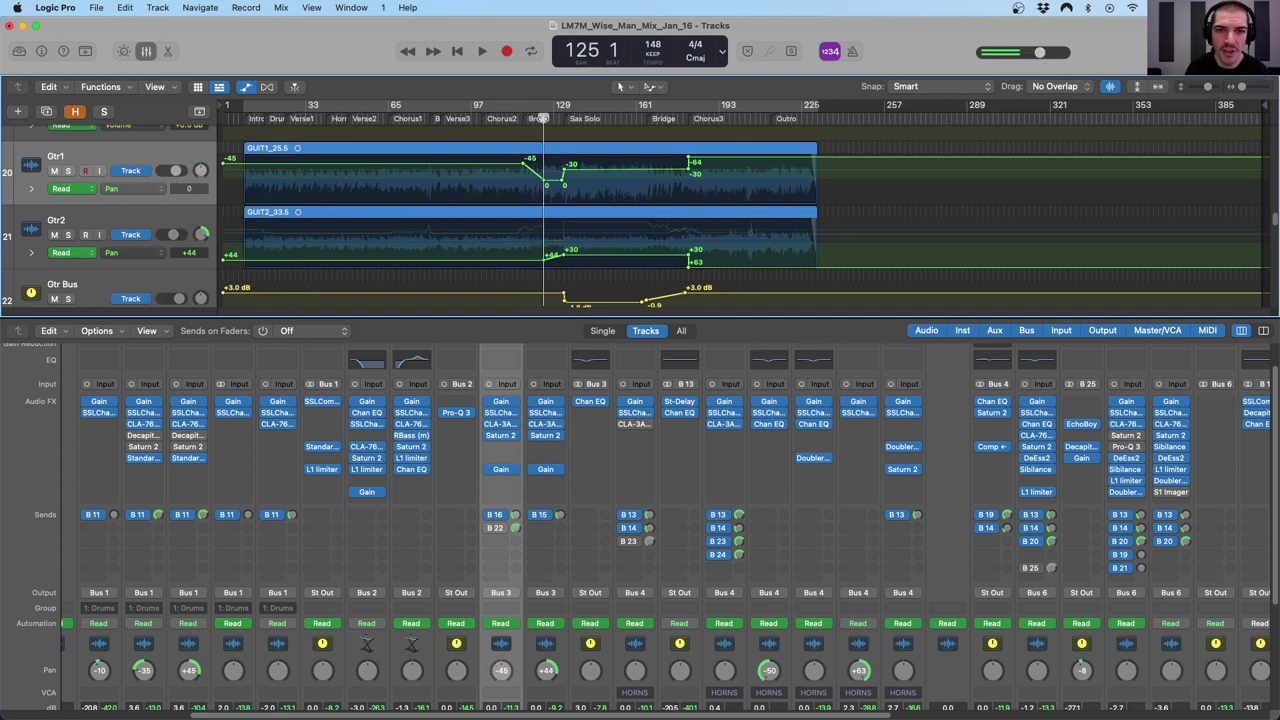
click(120, 160)
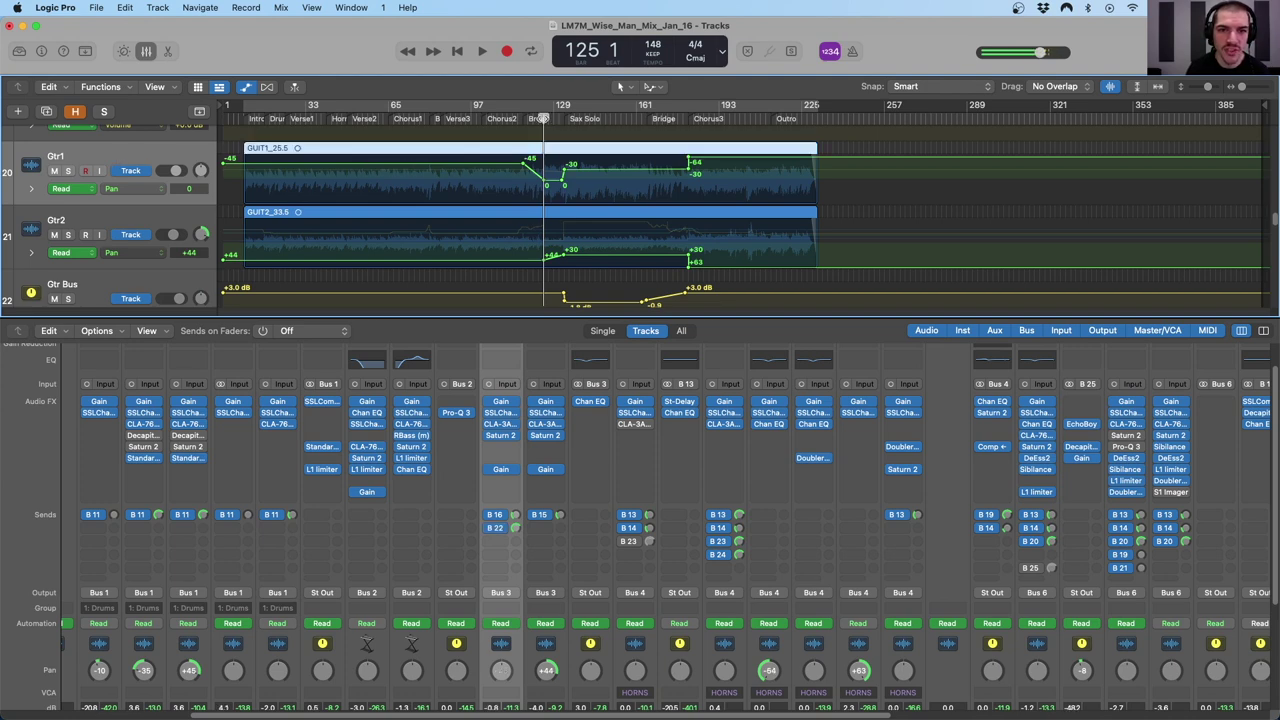
key(space)
click(68, 171)
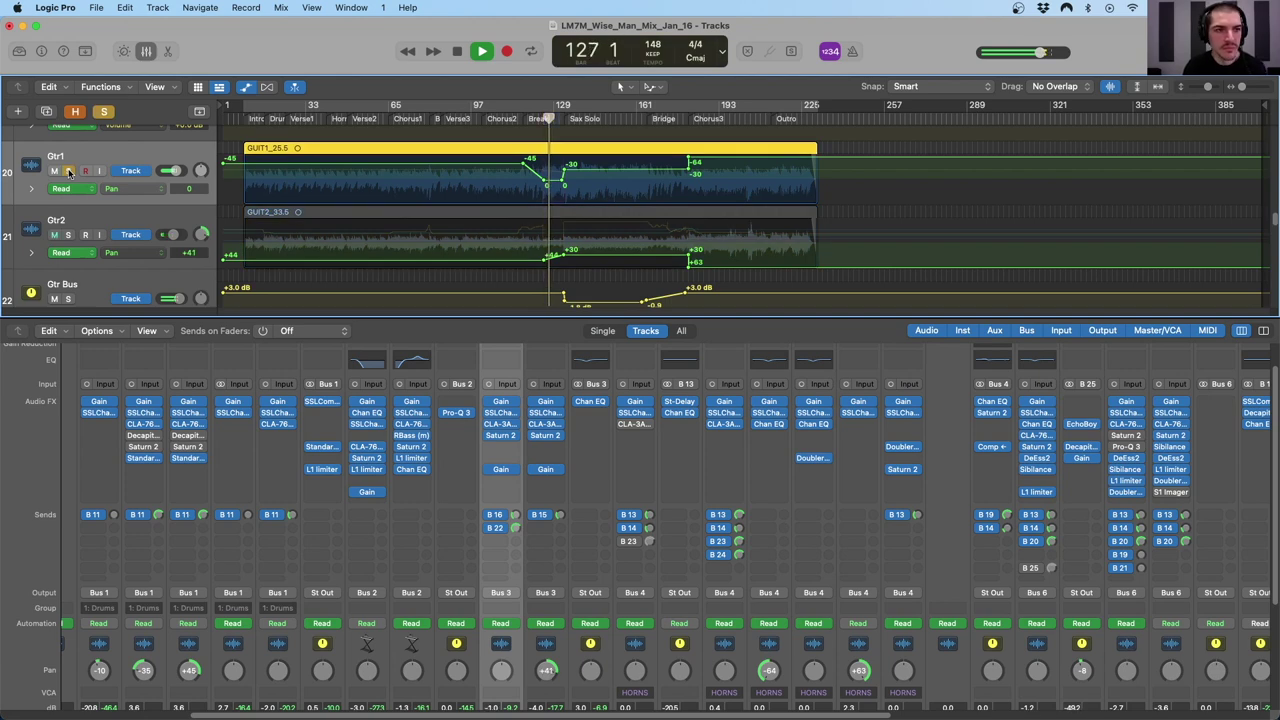
click(68, 171)
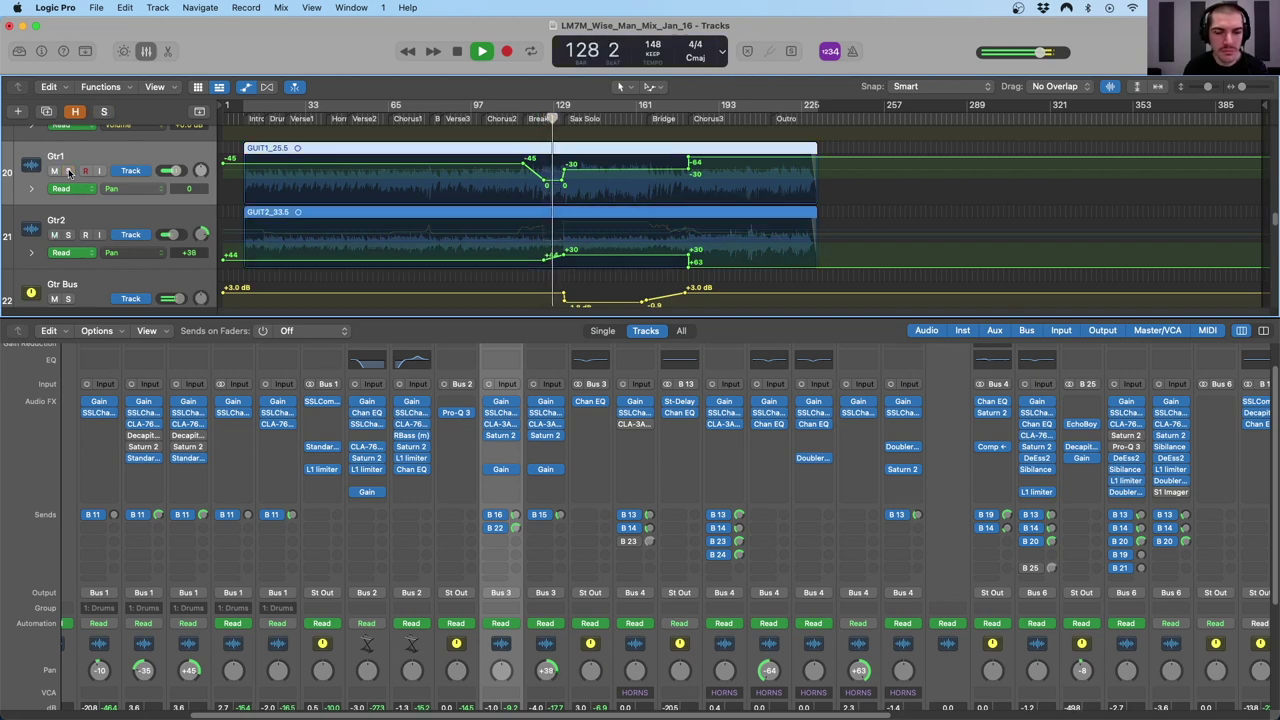
key(space)
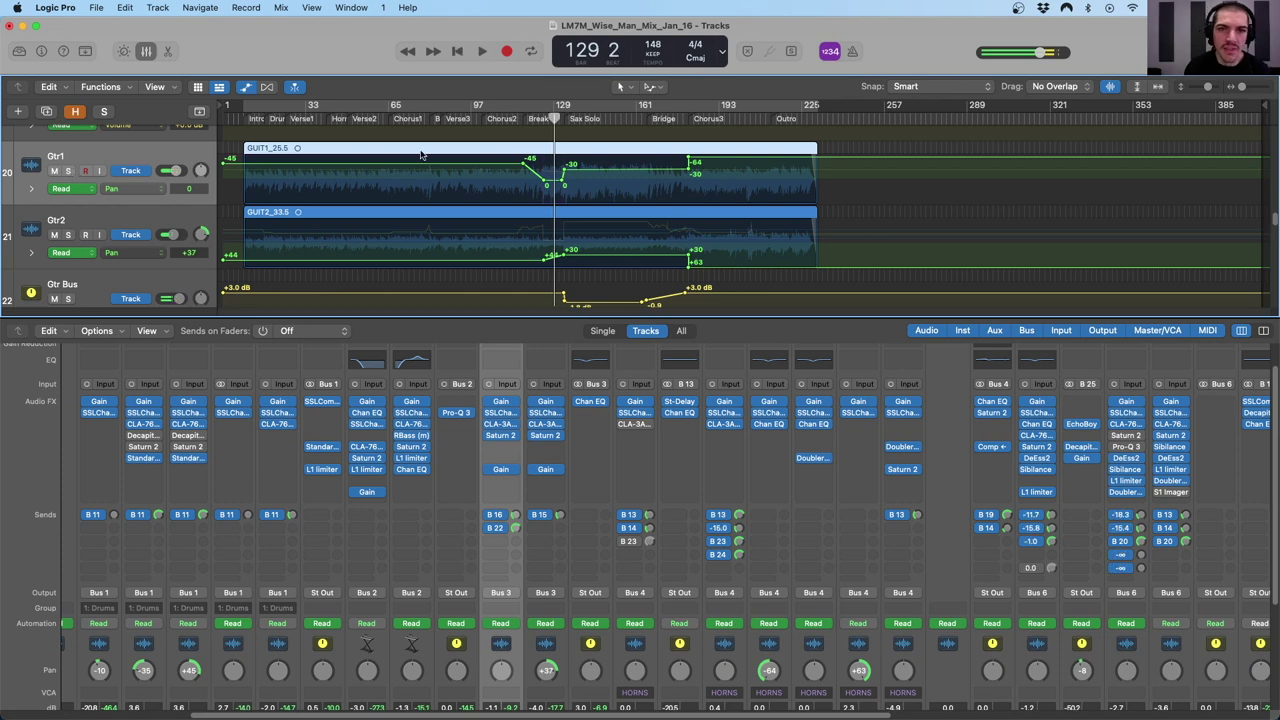
- Review the Gtr1 and Gtr2 pan changes by moving the playhead to bars 134, 180 and 189
drag(552, 116, 568, 119)
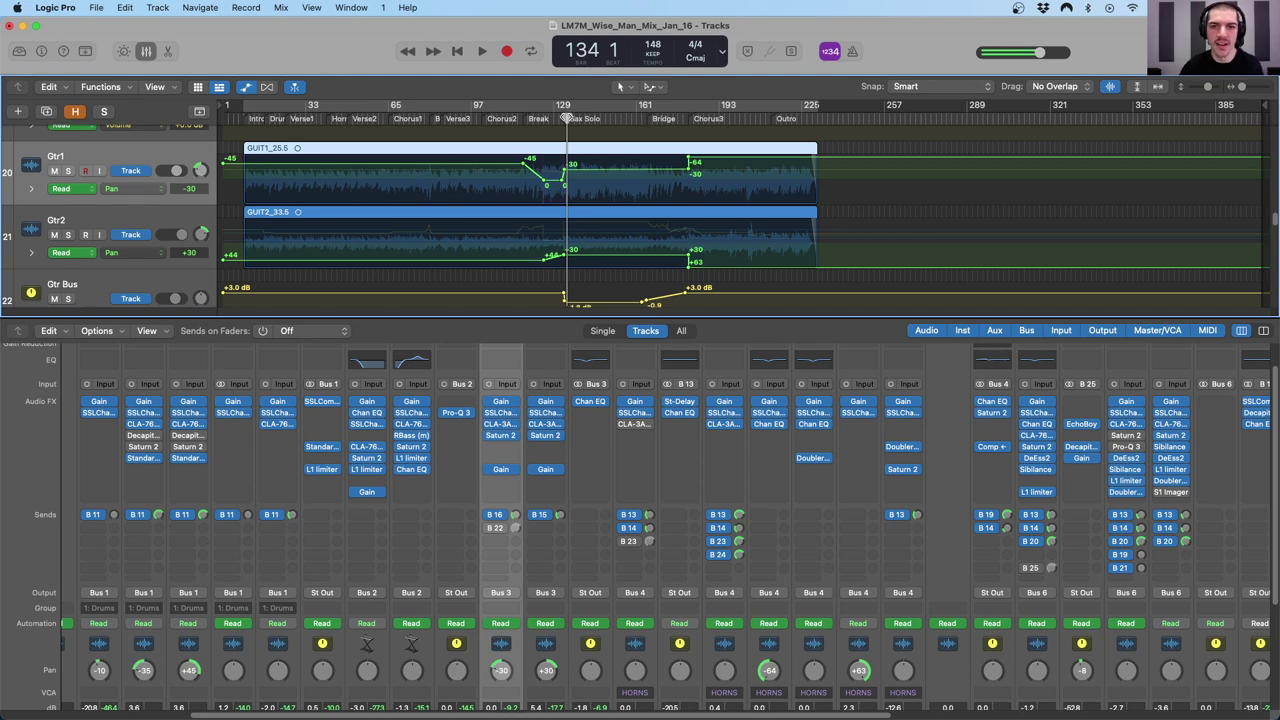
drag(567, 118, 686, 118)
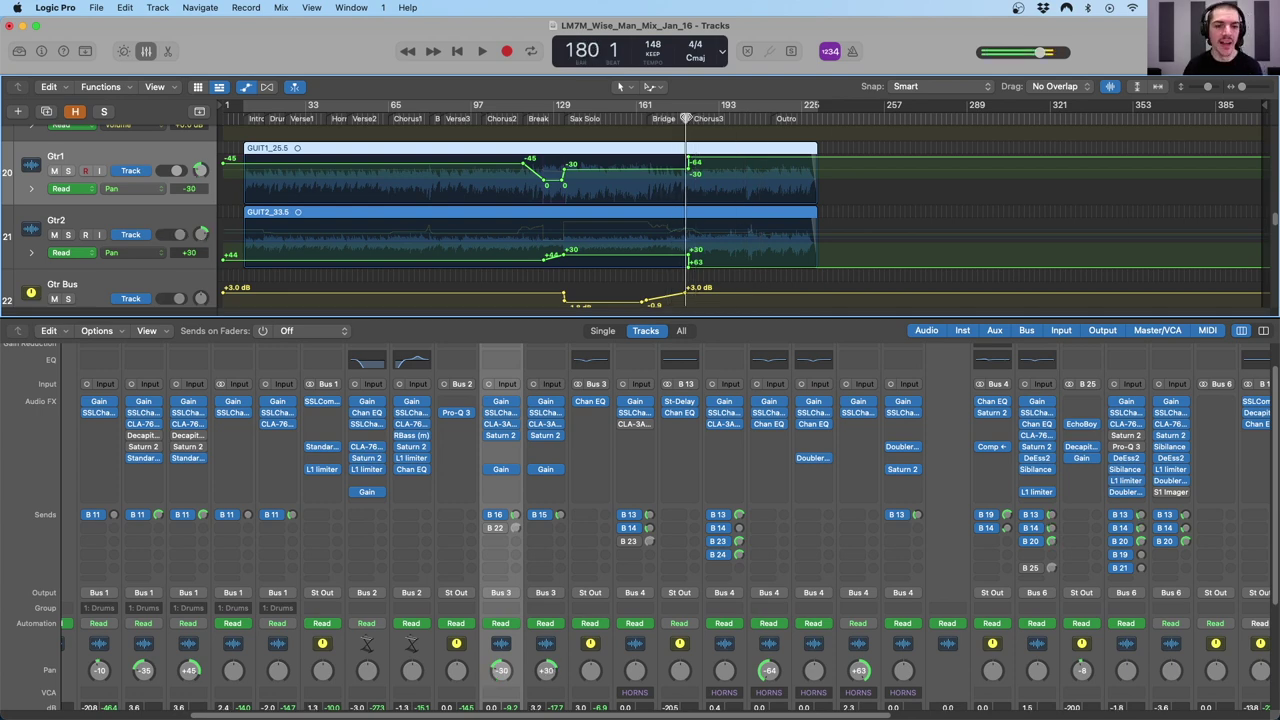
drag(686, 118, 709, 118)
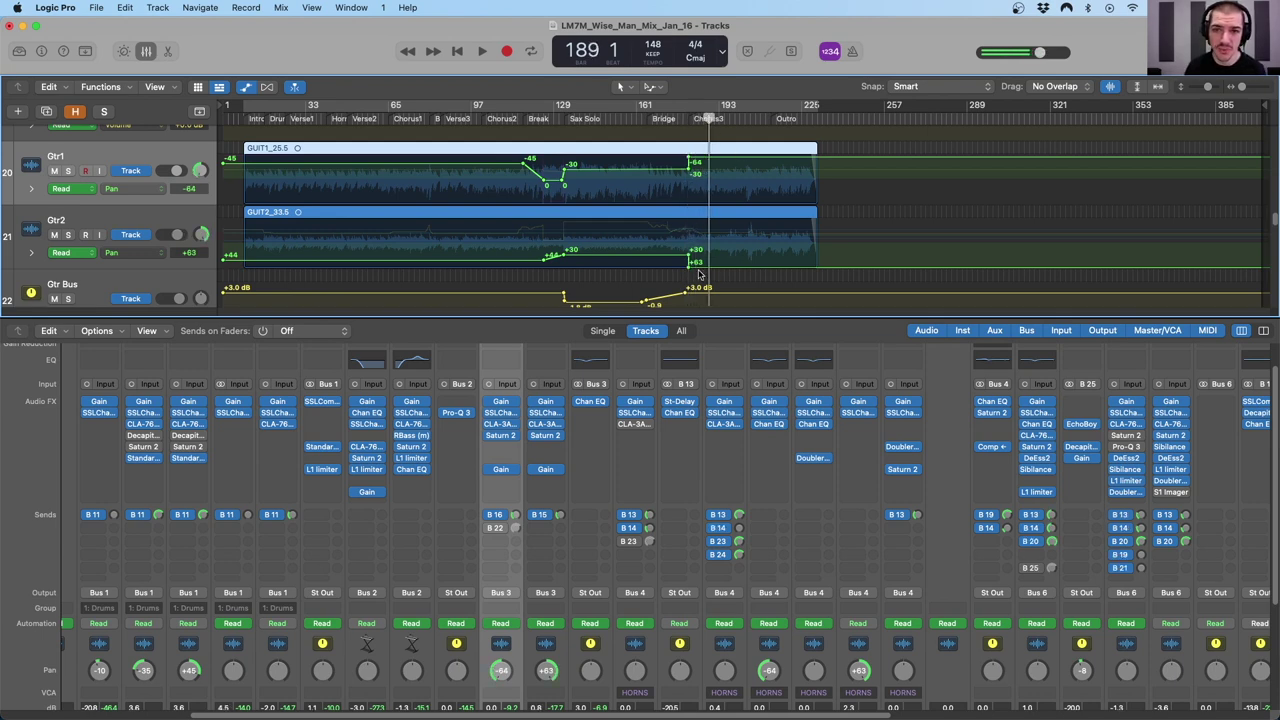
- Display Pan automation on the first Trombone track and examine the pan changes around the Horn Break
scroll(703, 270, down, 8)
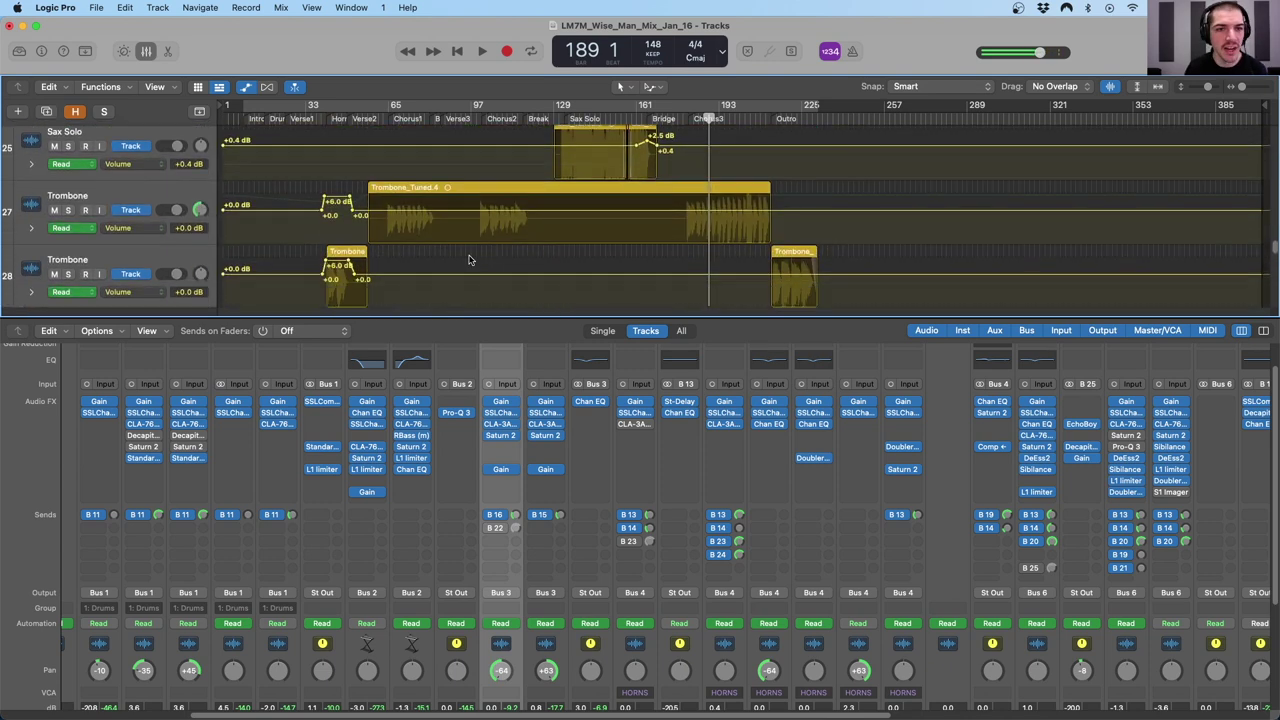
click(135, 227)
click(170, 239)
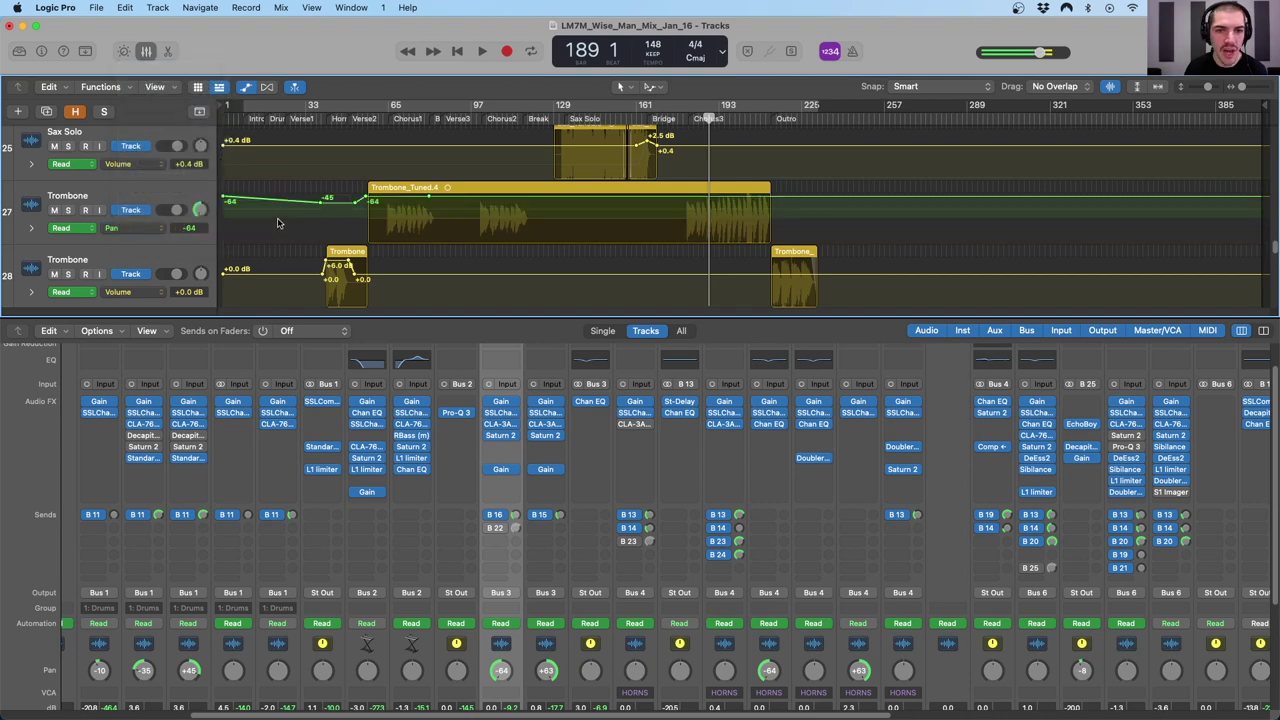
scroll(430, 200, down, 1)
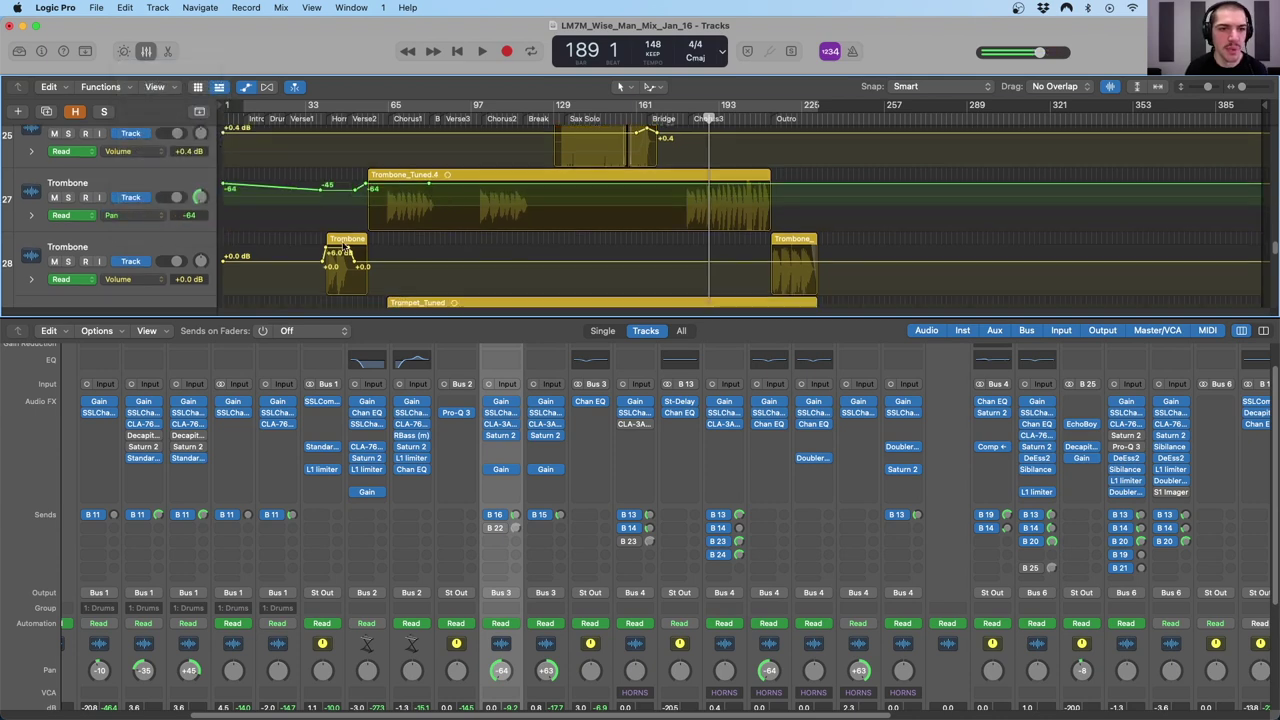
- Select both Trombone tracks and hide the automation view in the track area
key(Down)
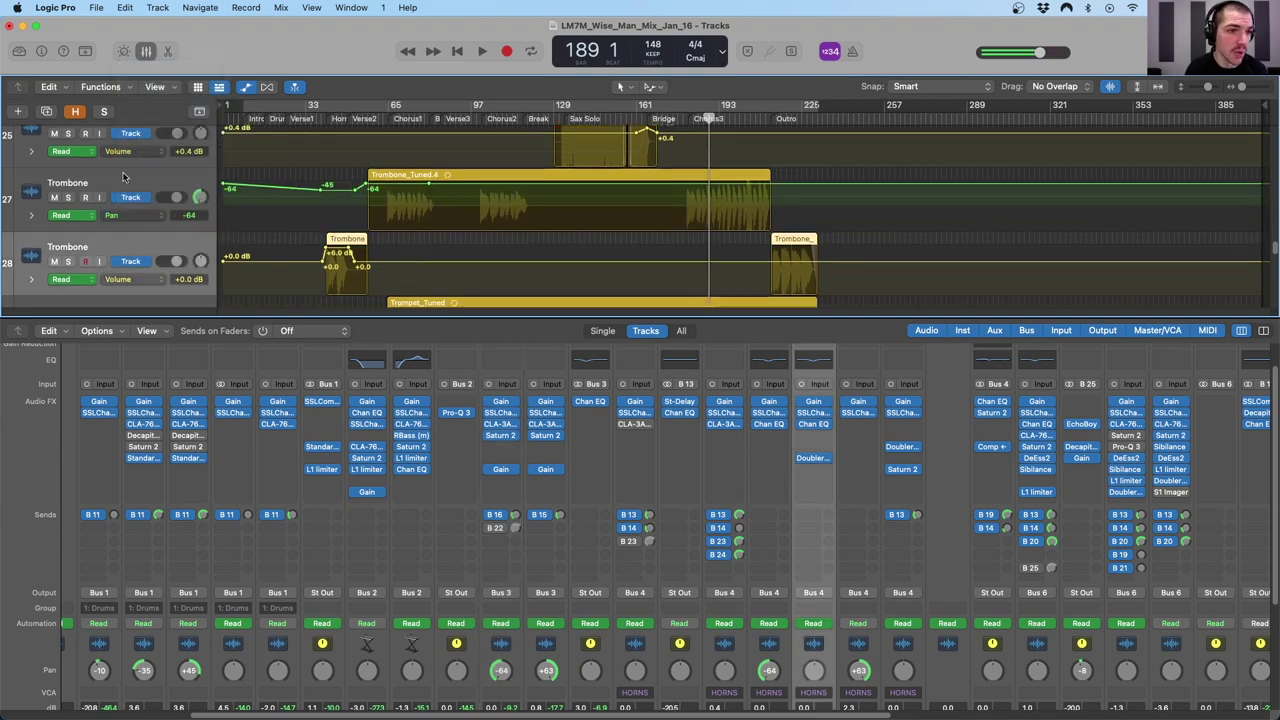
shift+click(123, 183)
scroll(420, 205, down, 3)
key(a)
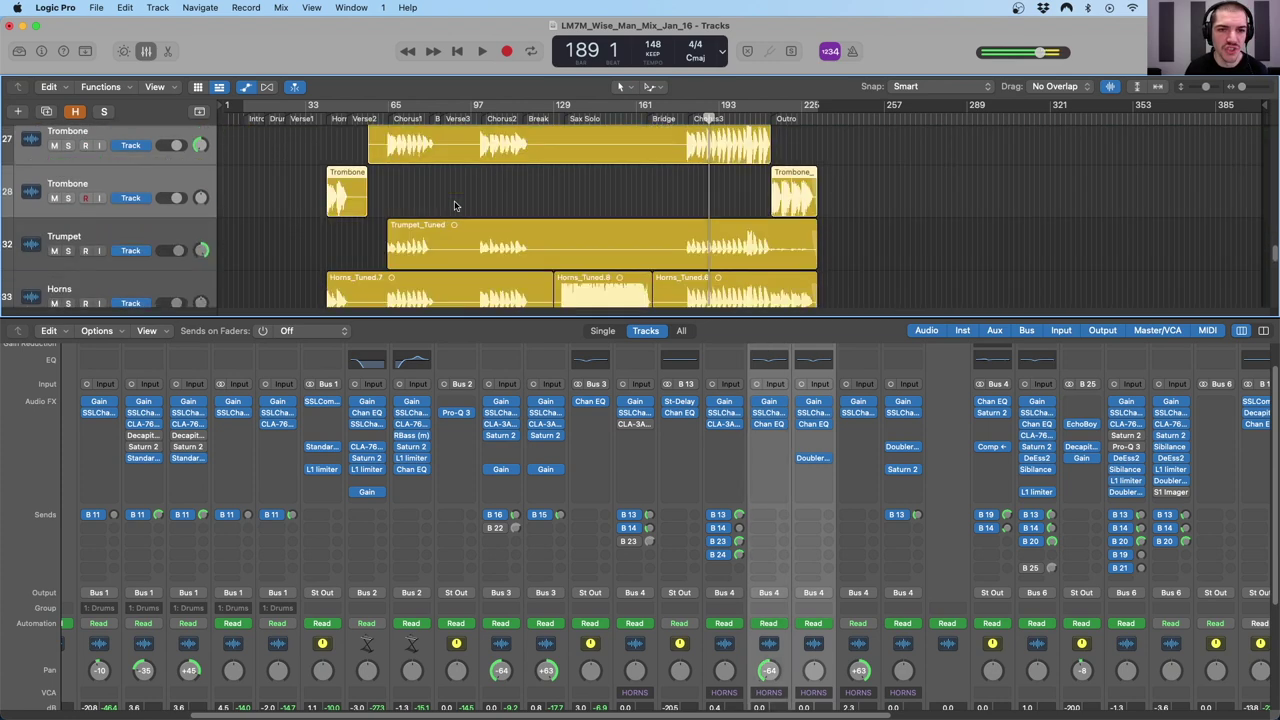
- Compare the horn tracks at the Horn Break and Chorus1 by moving the playhead to bars 42, 67 and 44, leaving the second Trombone selected
ctrl+alt+click(454, 204)
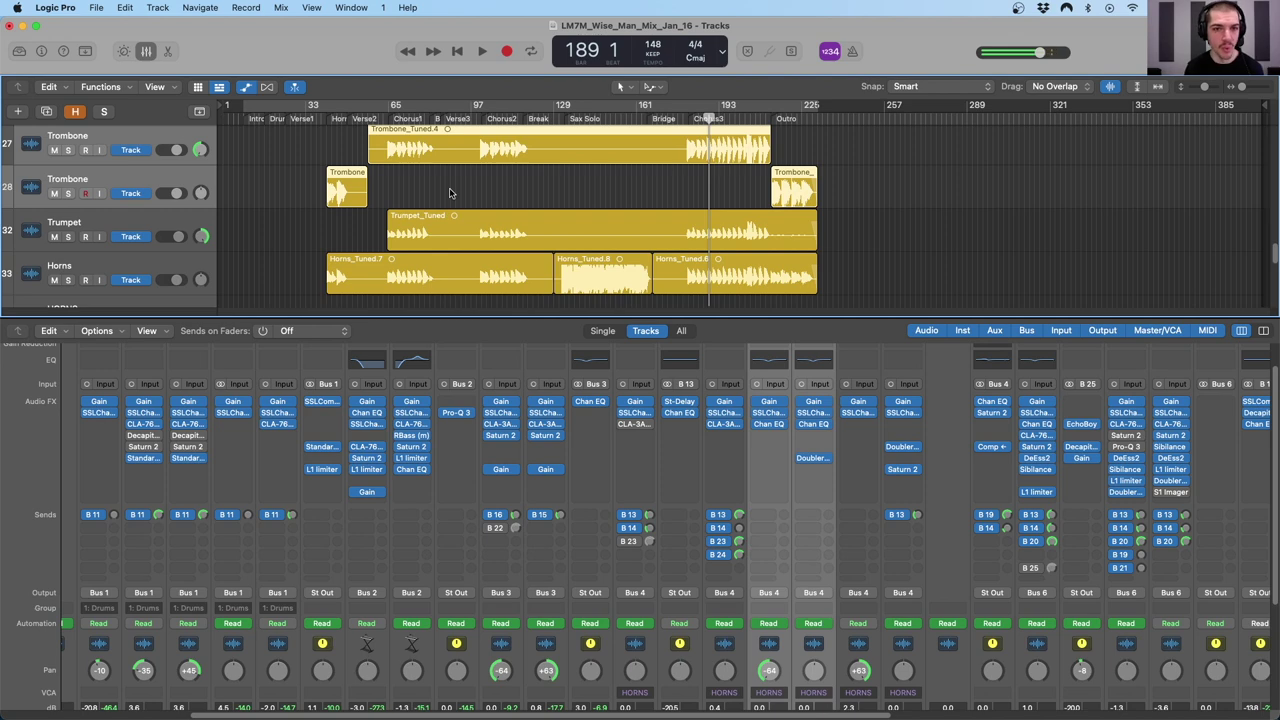
ctrl+alt+click(486, 133)
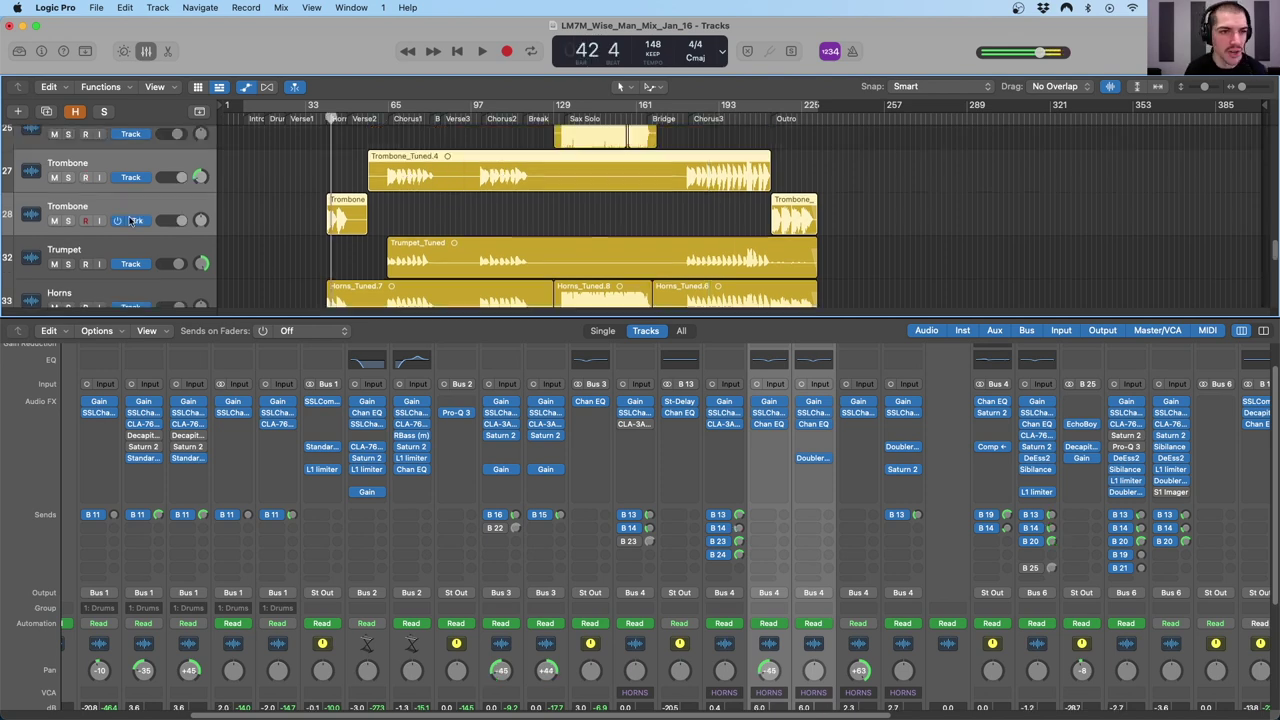
ctrl+alt+click(244, 196)
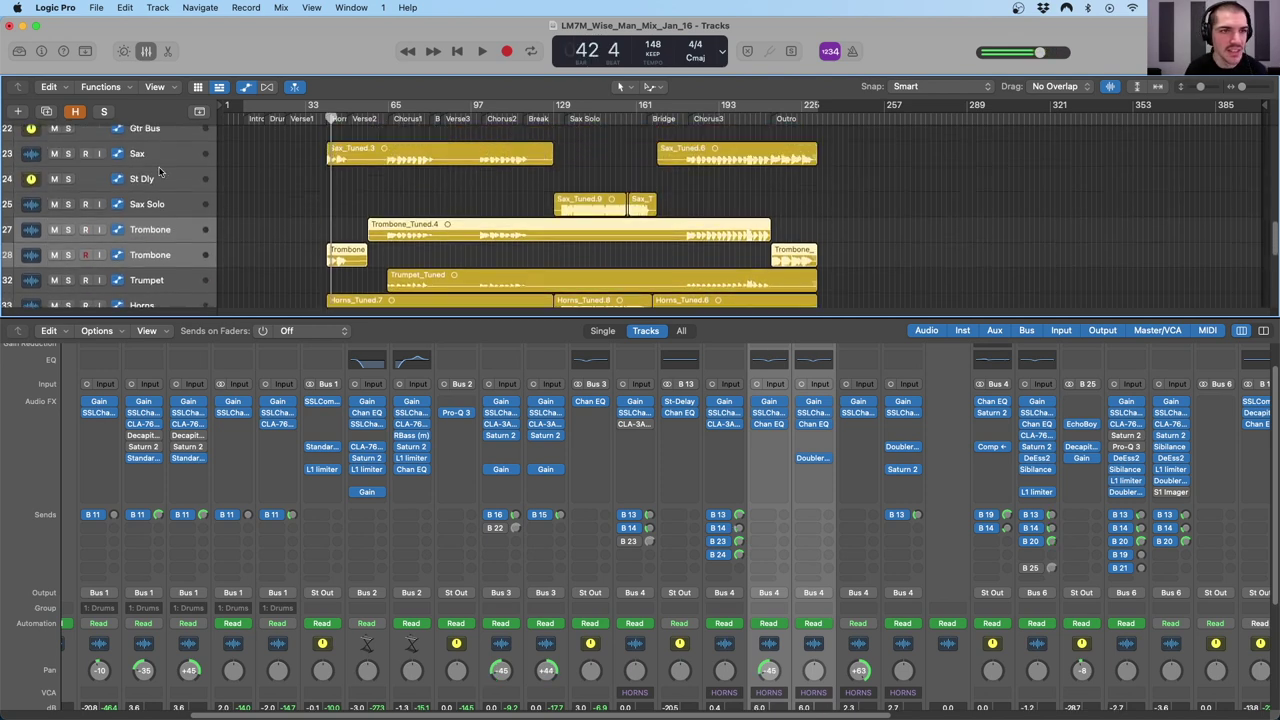
shift+click(162, 254)
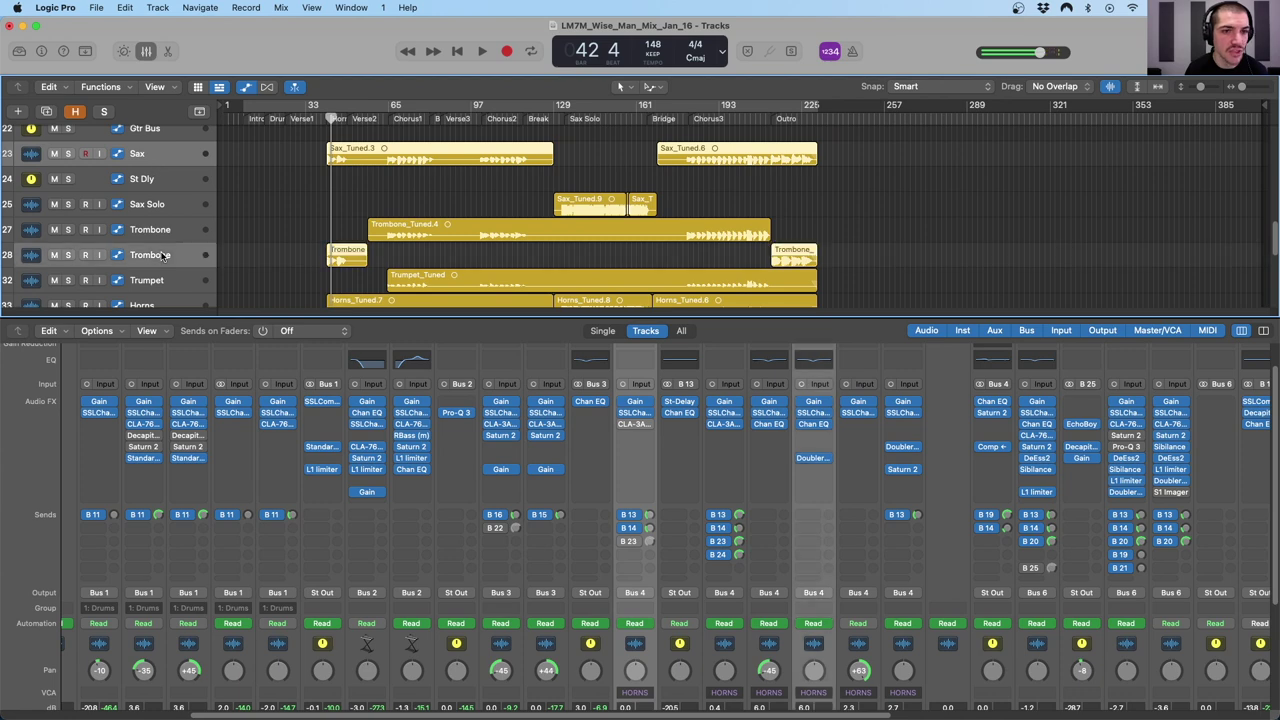
click(399, 106)
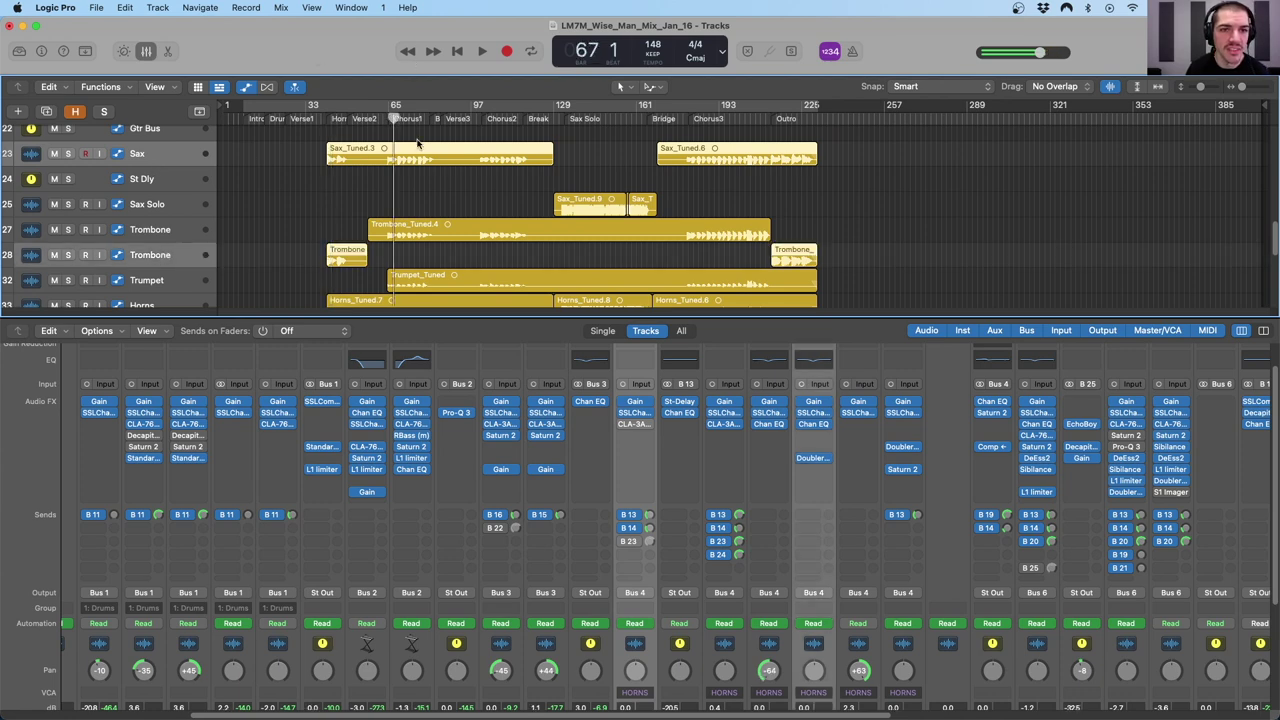
click(168, 232)
click(167, 286)
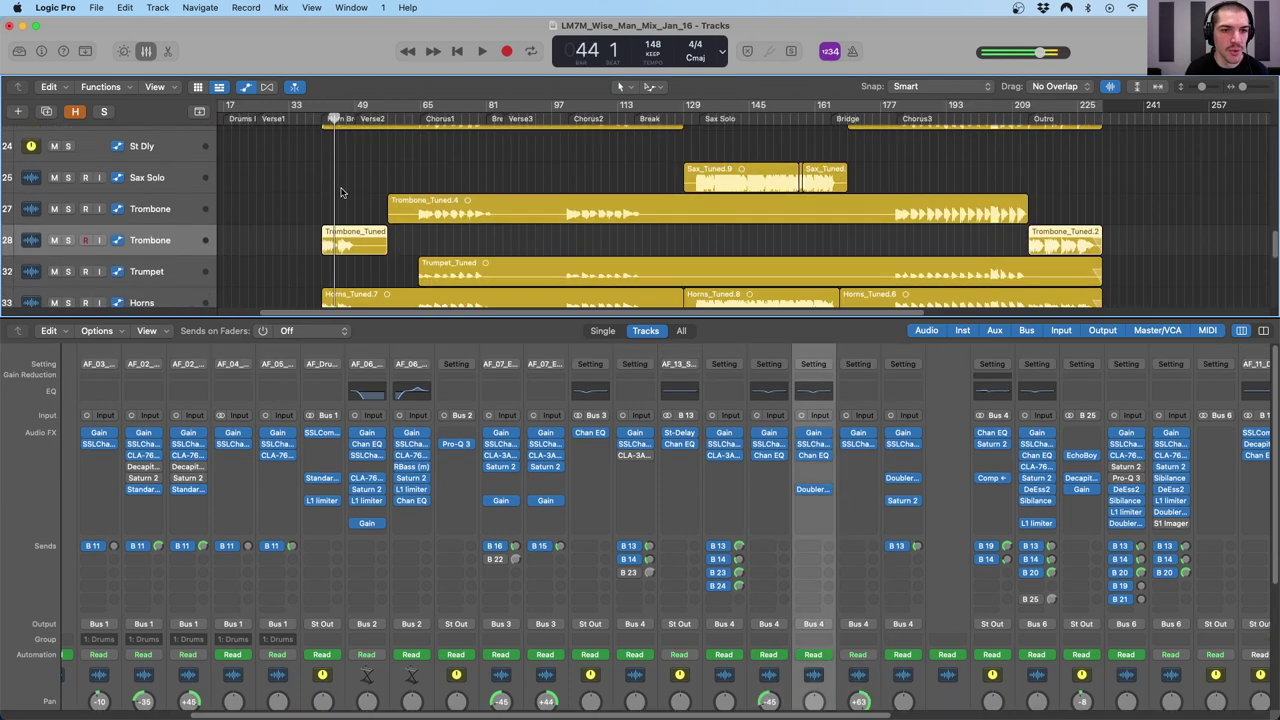
scroll(340, 192, up, 2)
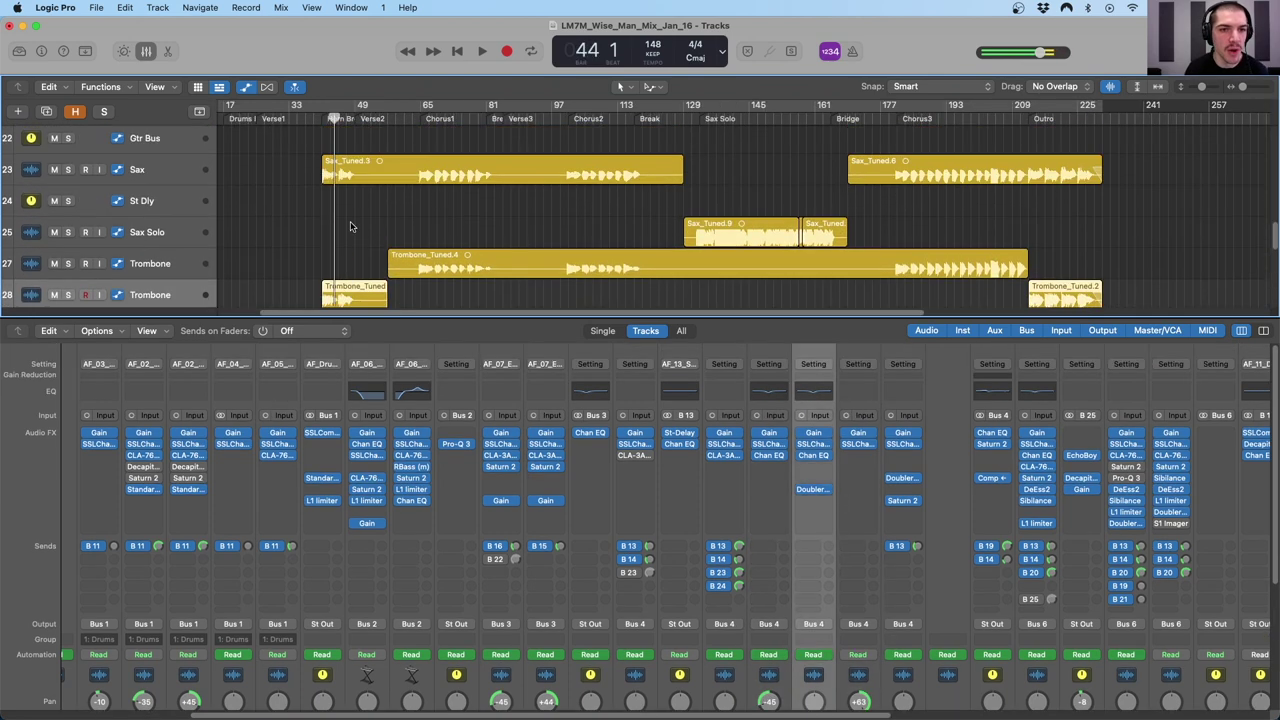
click(149, 153)
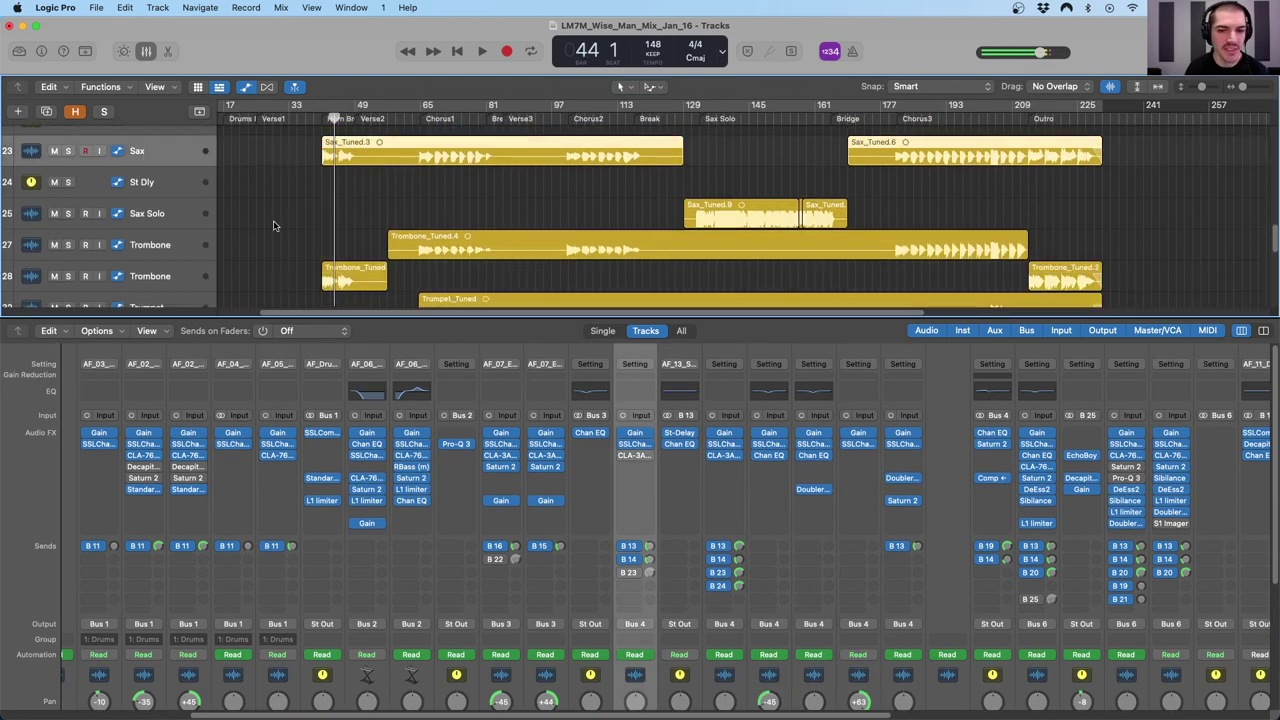
scroll(657, 562, down, 4)
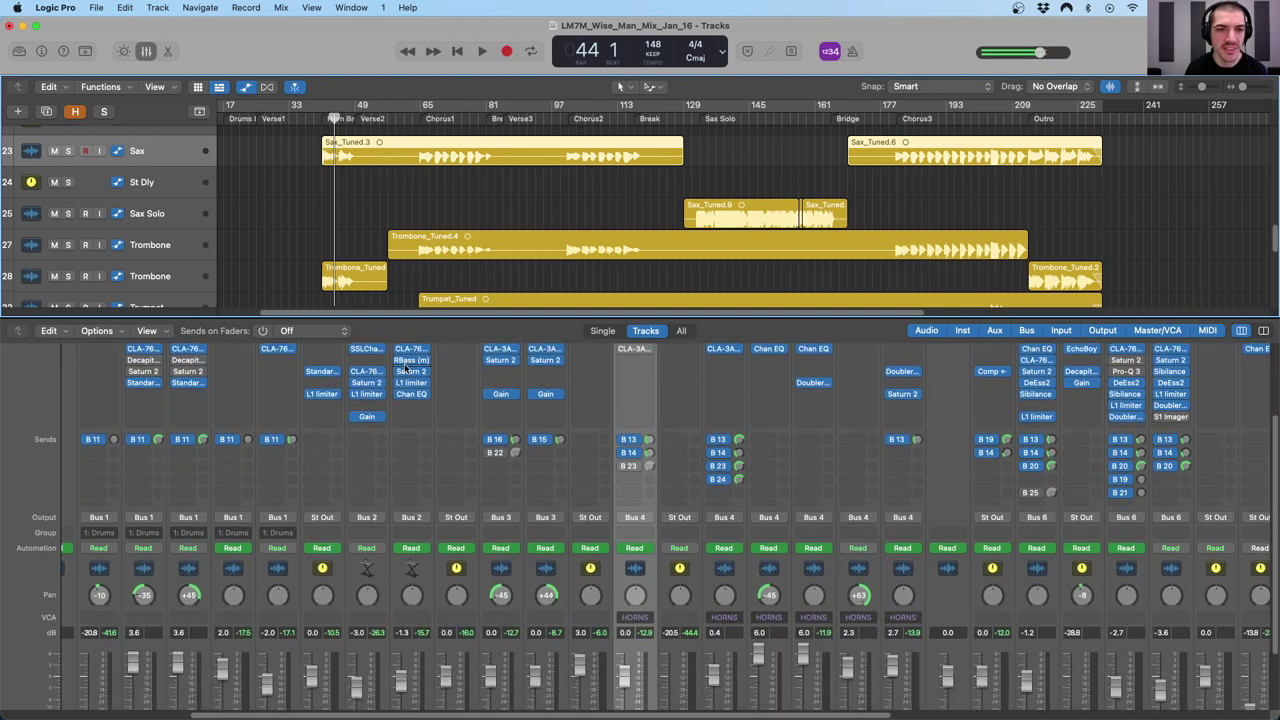
click(190, 289)
scroll(810, 518, down, 3)
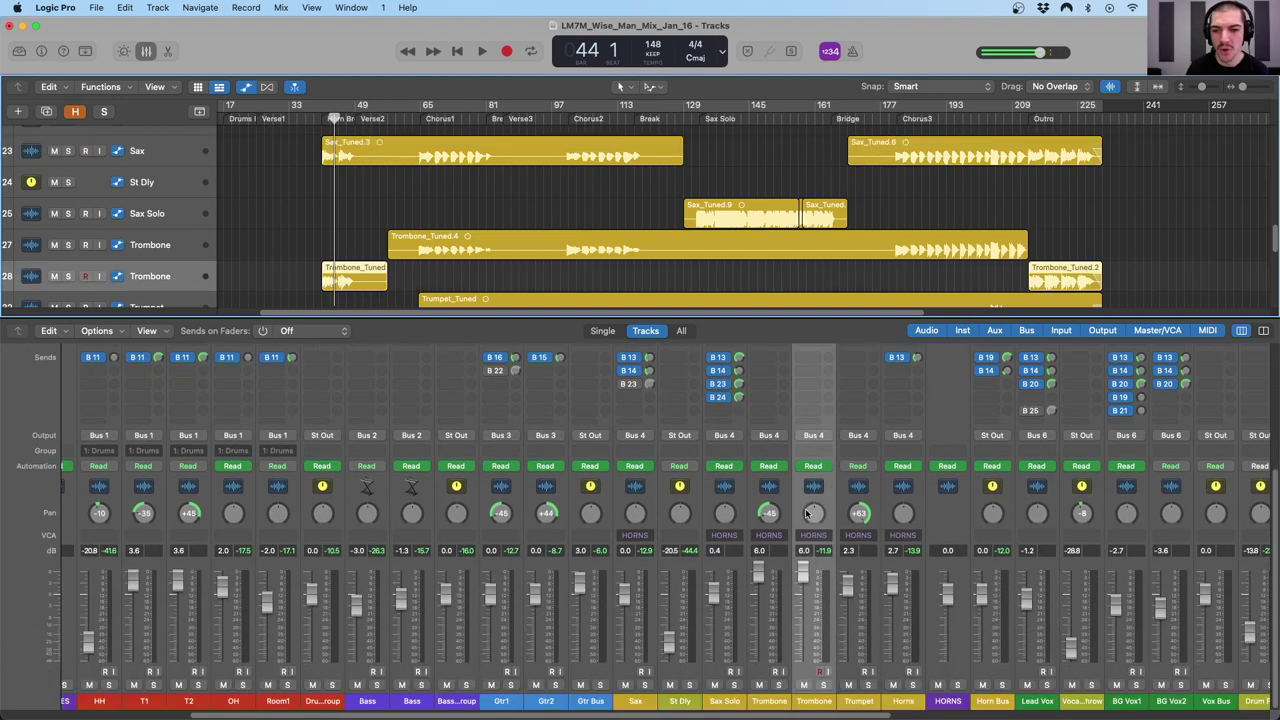
scroll(836, 500, up, 5)
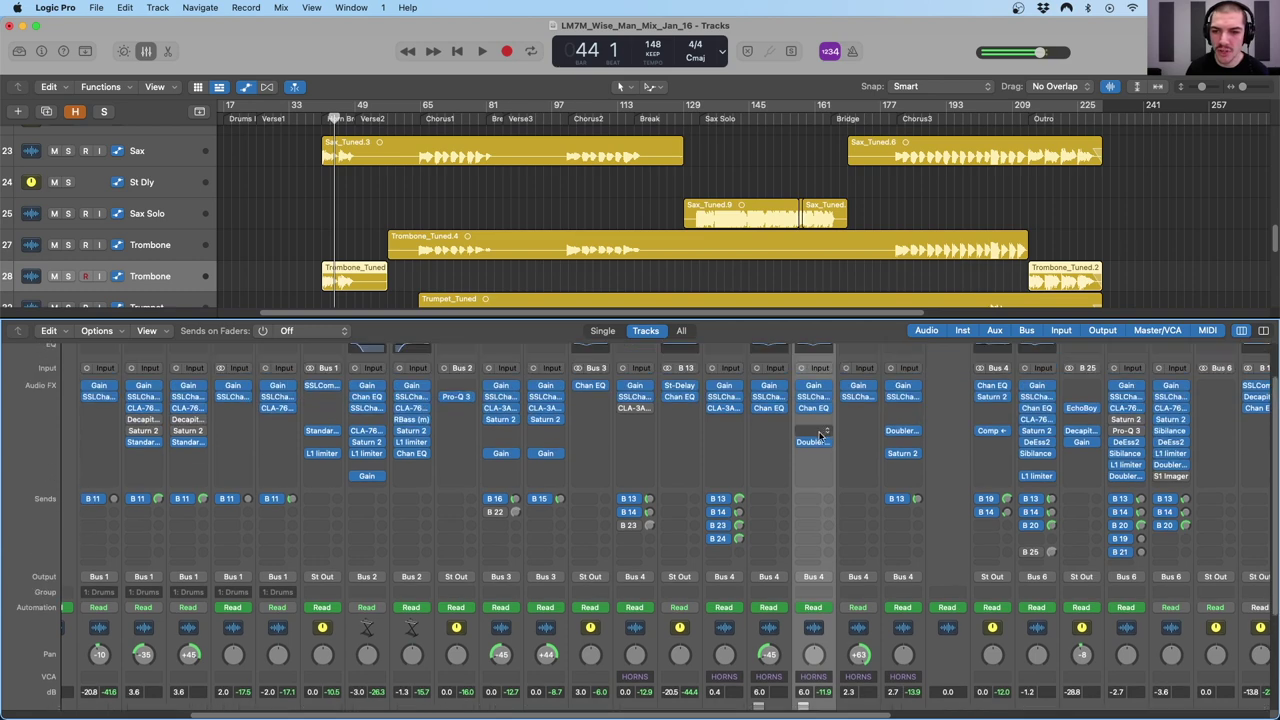
- Open the Doubler2 plug-in on the second Trombone track, set the direct signal's pan to -0.2, and close the plug-in
click(814, 443)
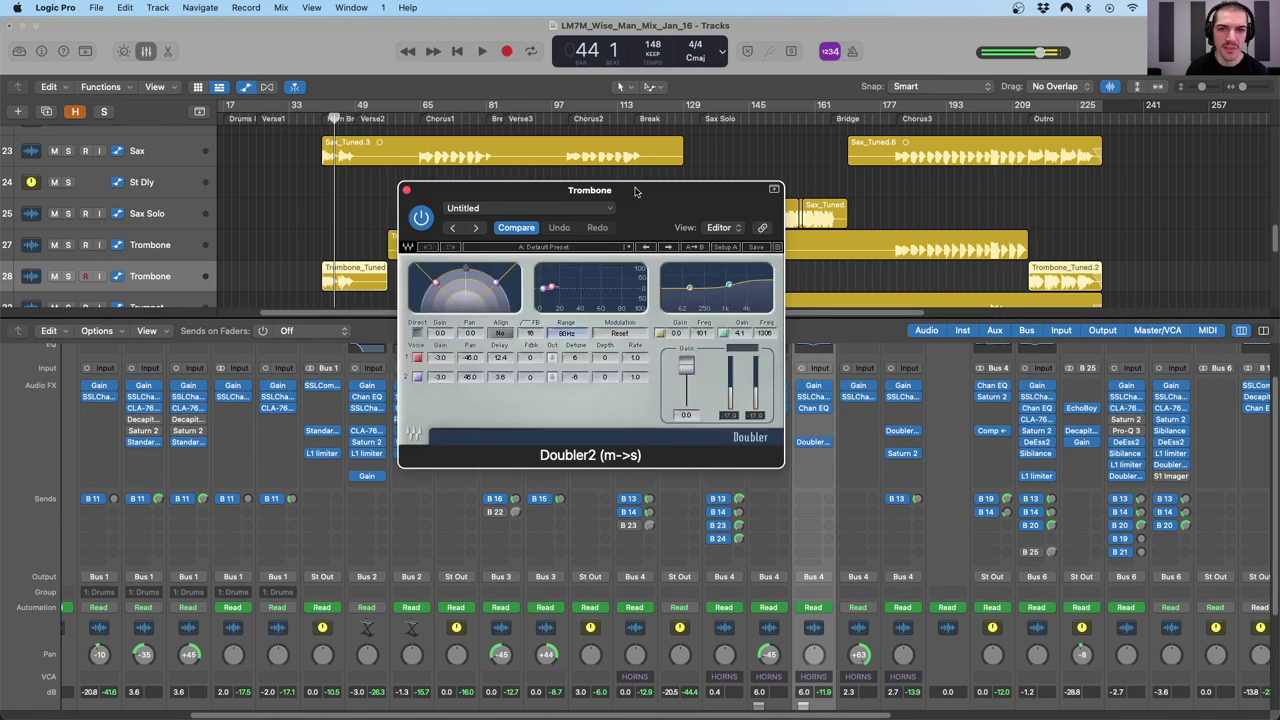
drag(637, 190, 675, 167)
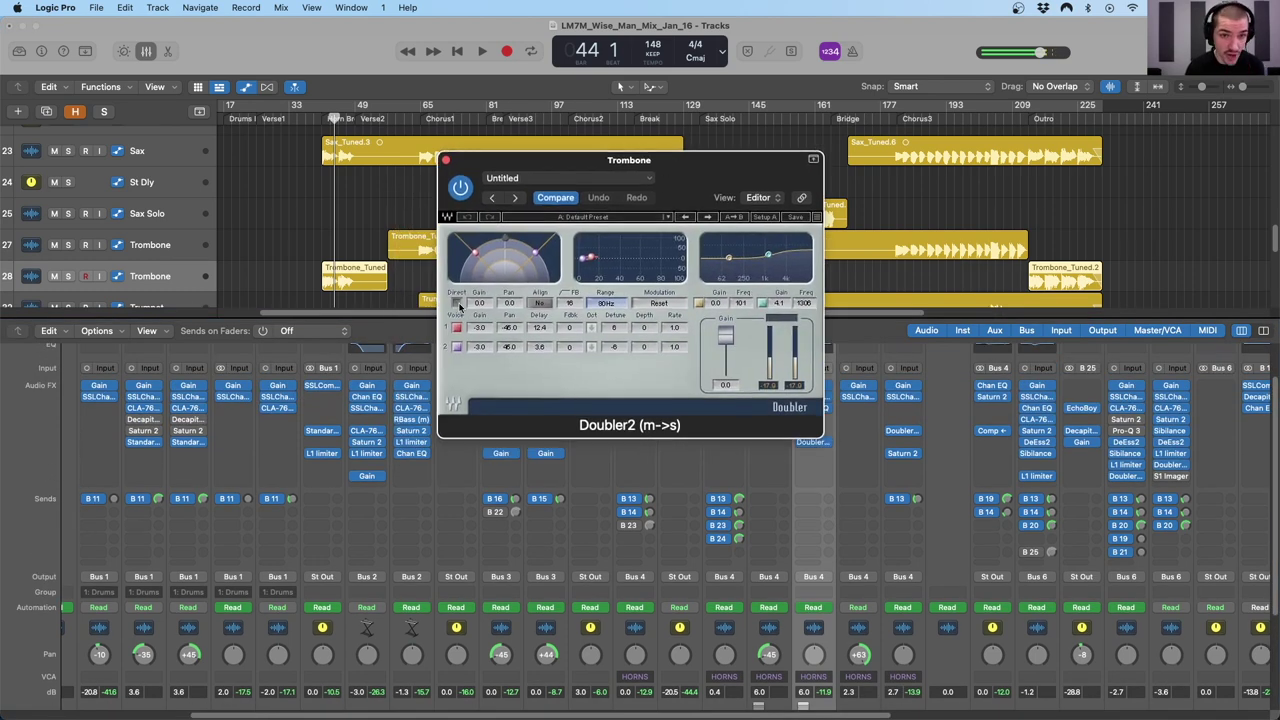
drag(504, 238, 506, 241)
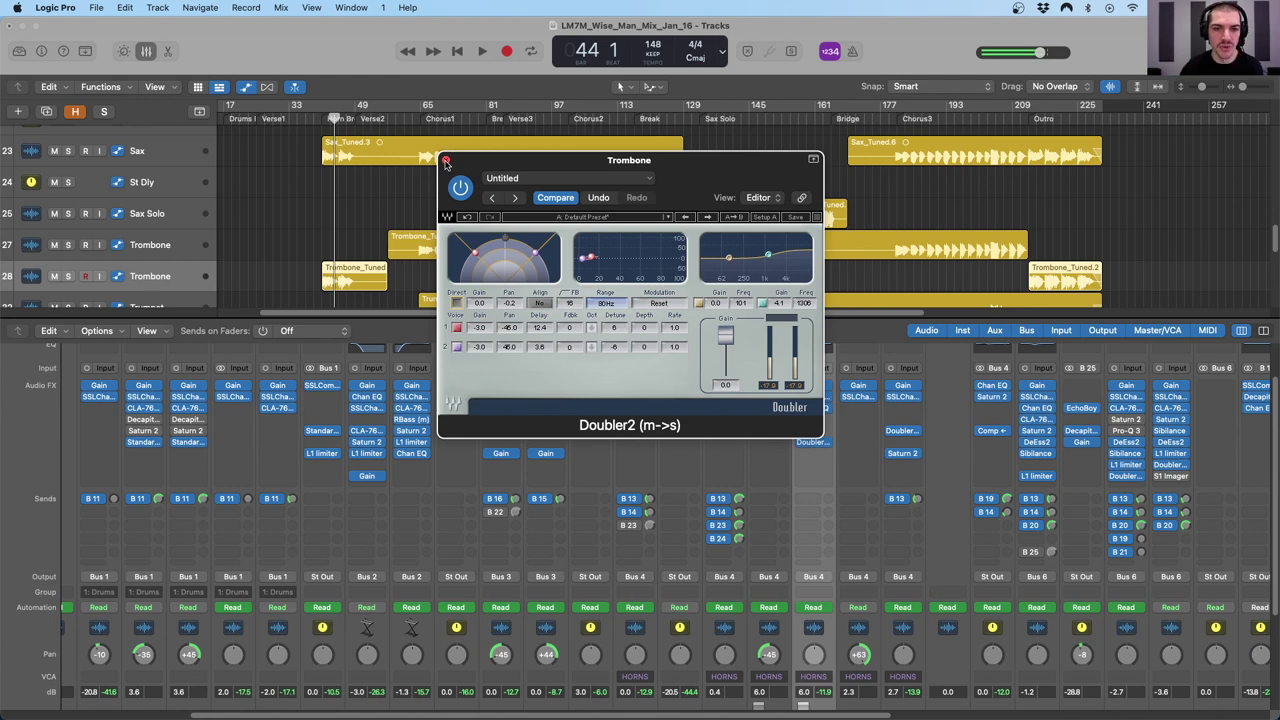
click(447, 162)
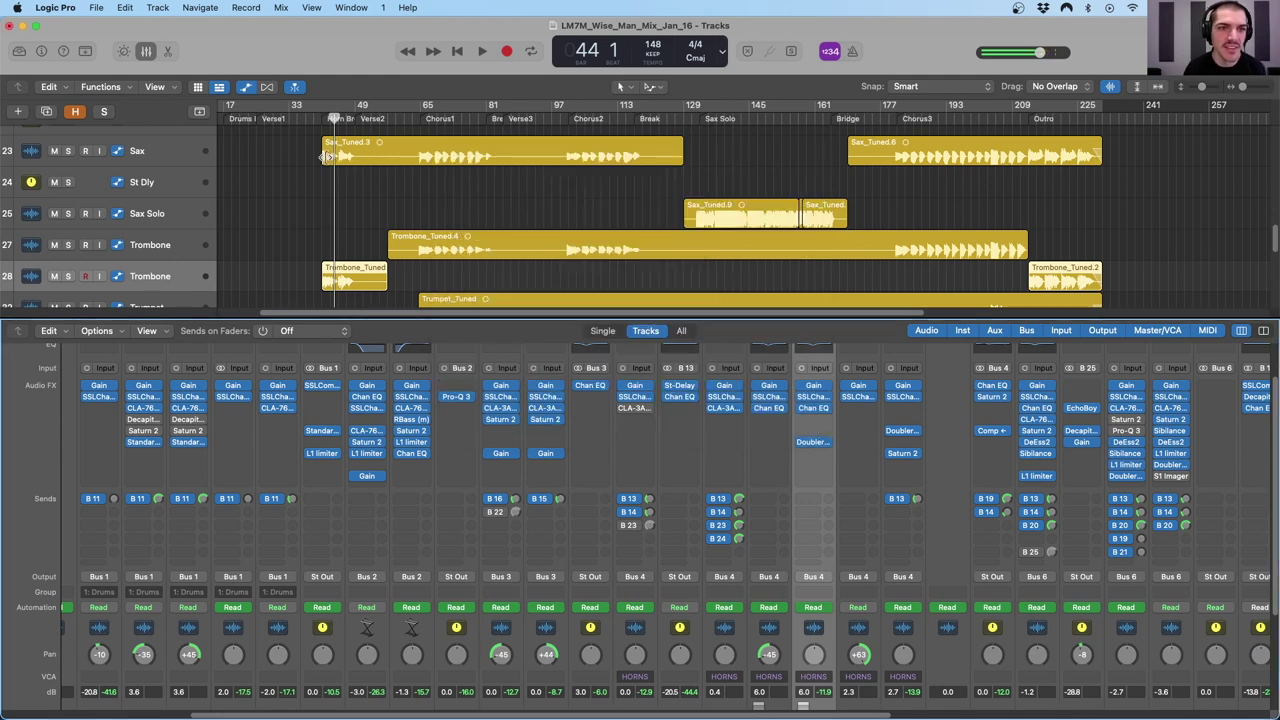
- Compare the horn panning in Chorus1 by moving the playhead to bar 70 and selecting the Trumpet, first Trombone and Sax tracks
click(440, 118)
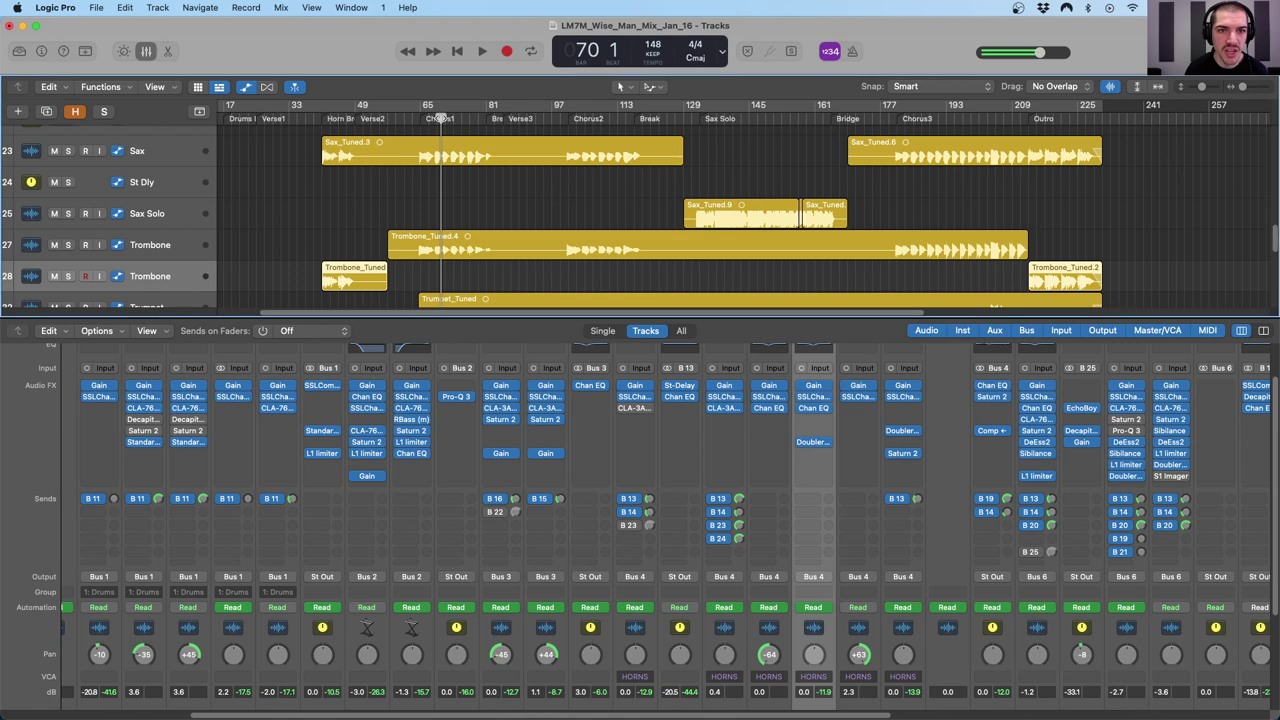
scroll(455, 197, down, 1)
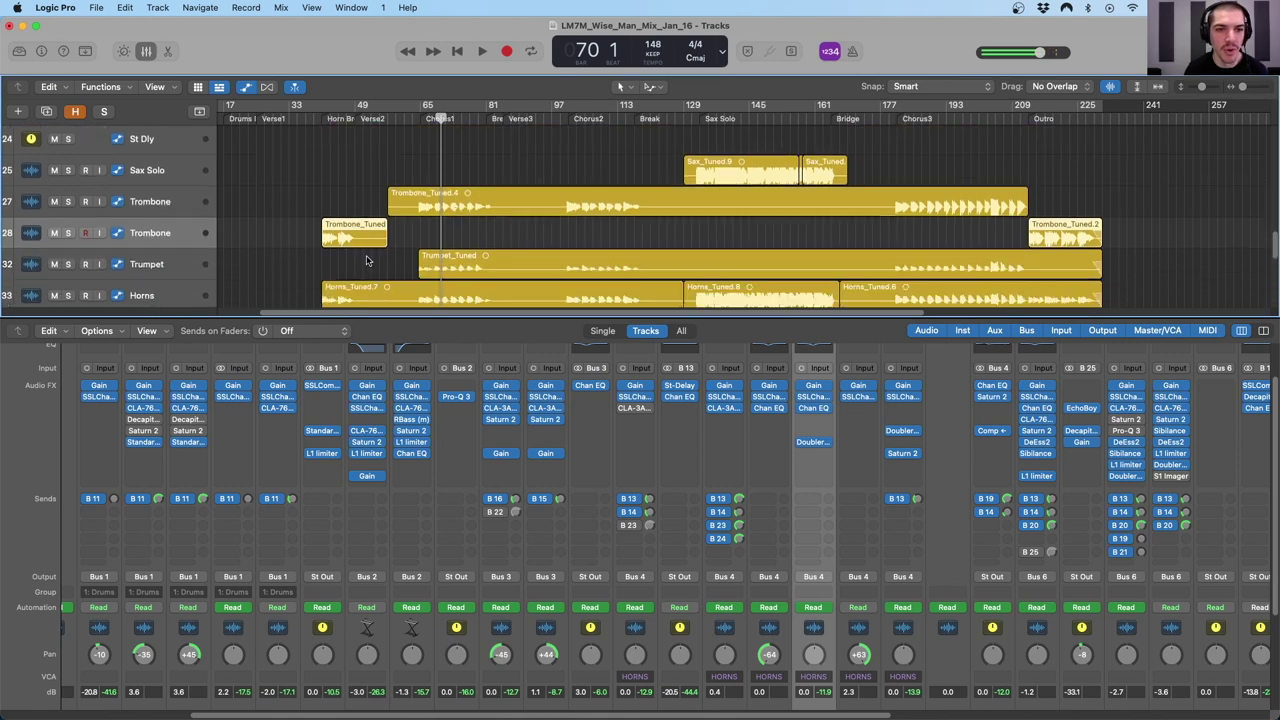
click(144, 268)
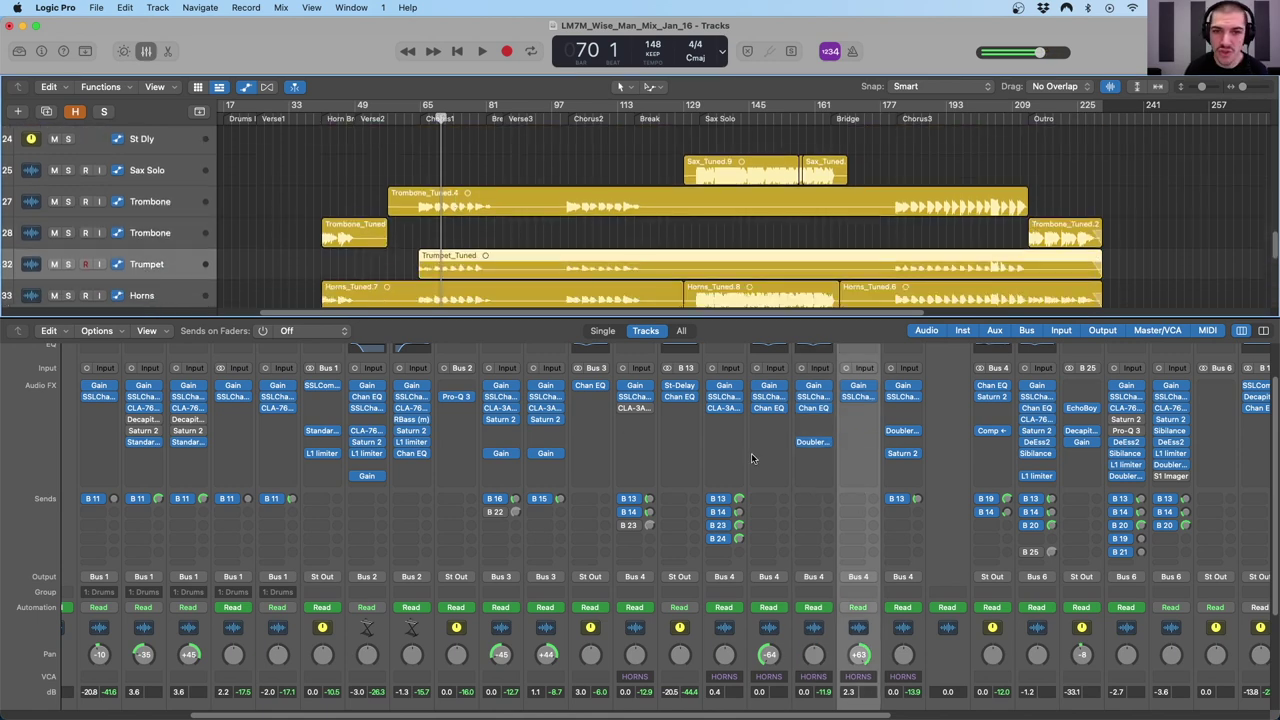
click(784, 640)
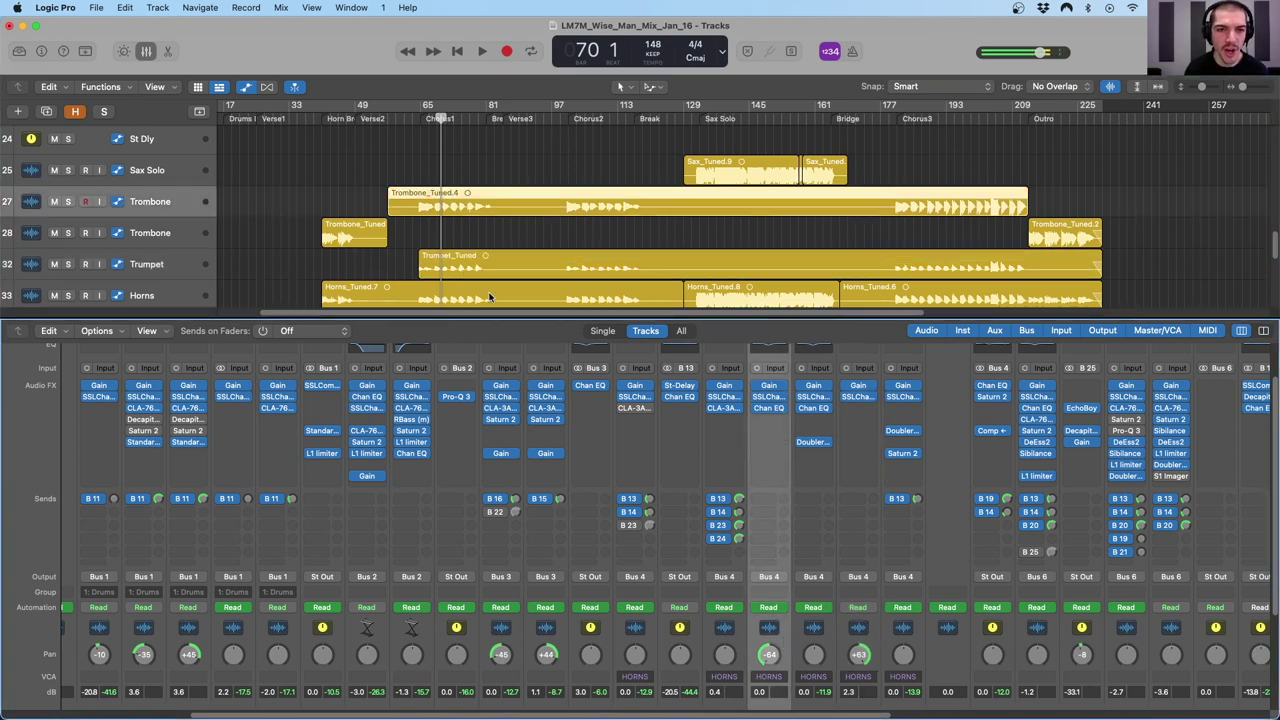
scroll(173, 199, up, 4)
click(620, 445)
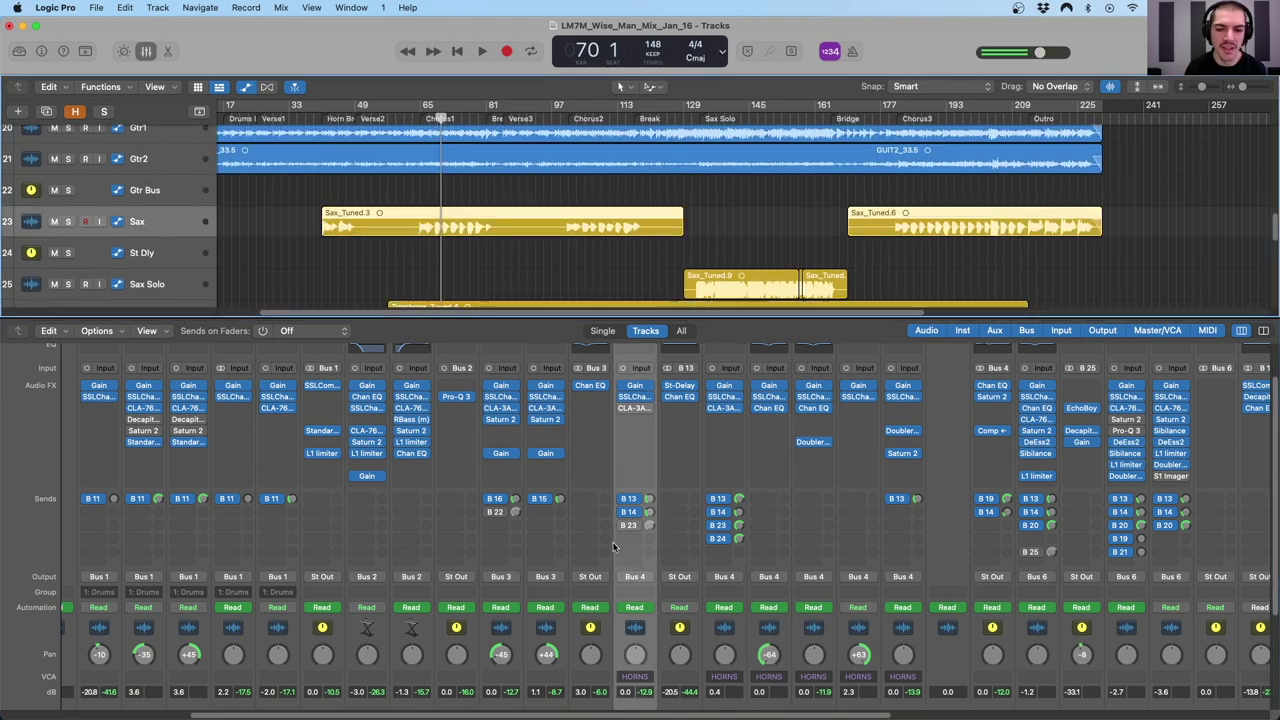
scroll(618, 483, down, 4)
key(super+Up)
scroll(829, 521, down, 2)
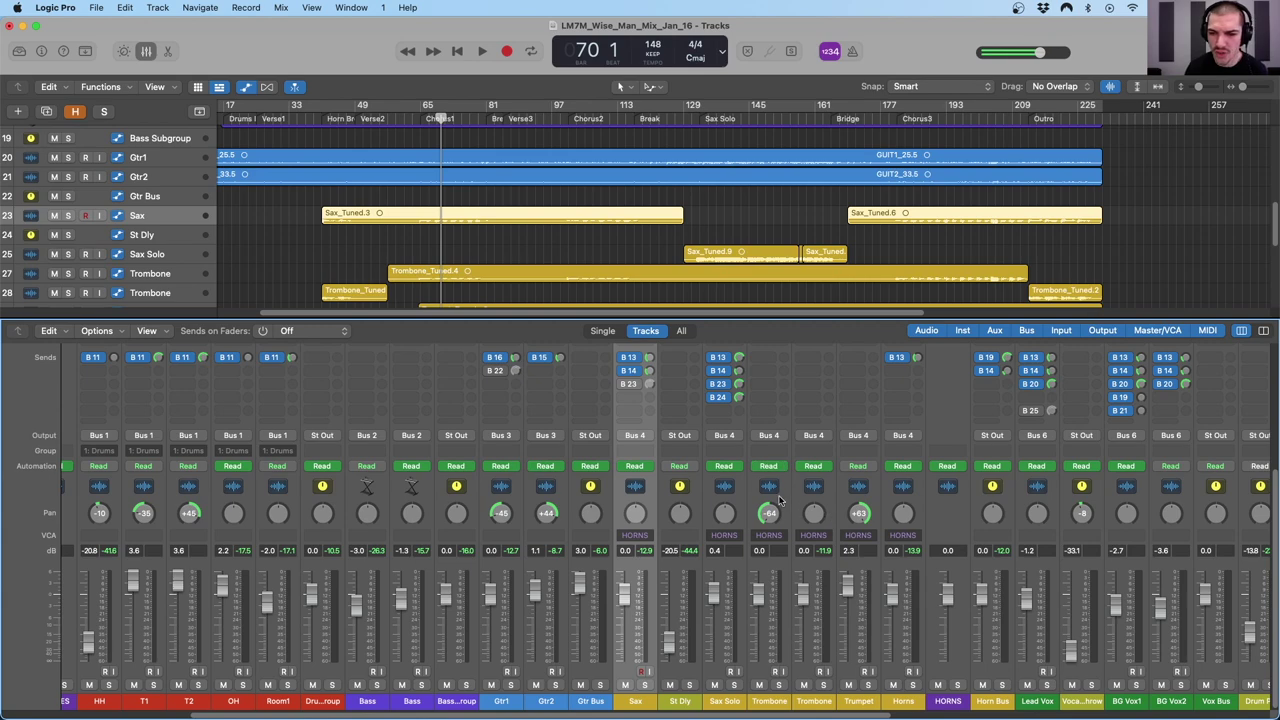
click(829, 521)
scroll(831, 600, up, 4)
scroll(833, 693, down, 4)
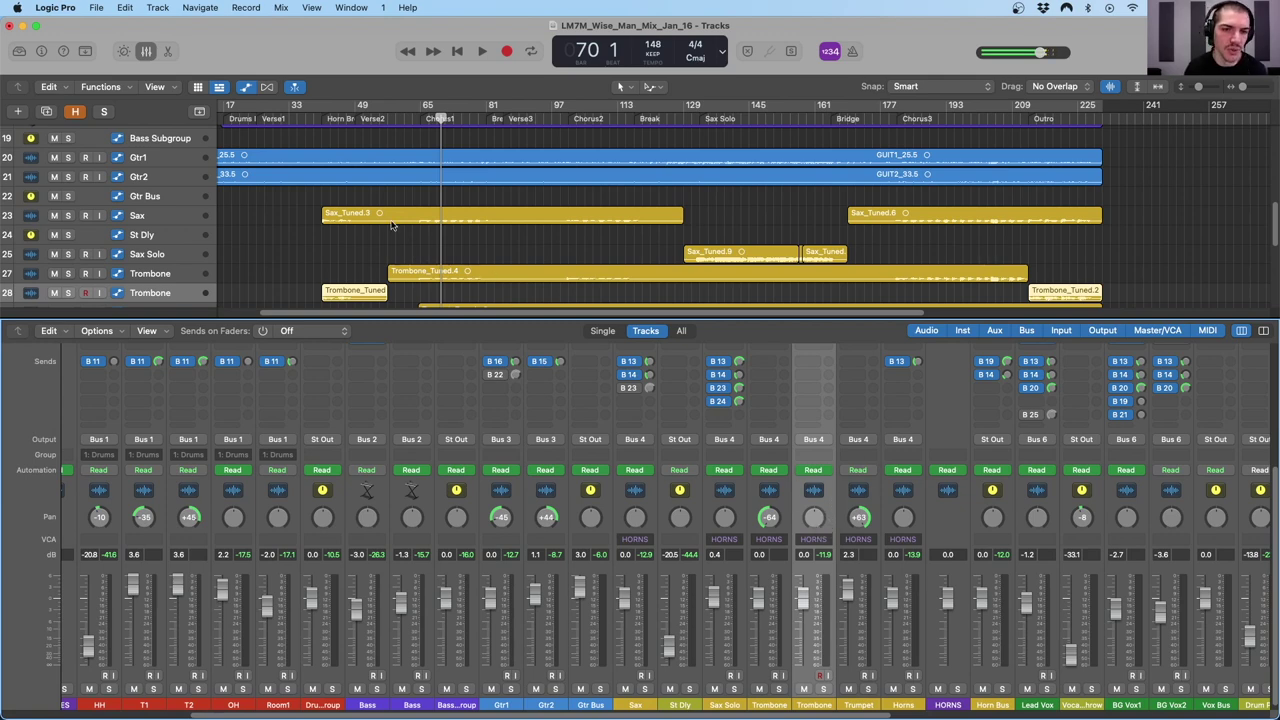
- Look over the vocal tracks across the whole song and return to the Sax track
scroll(397, 228, down, 8)
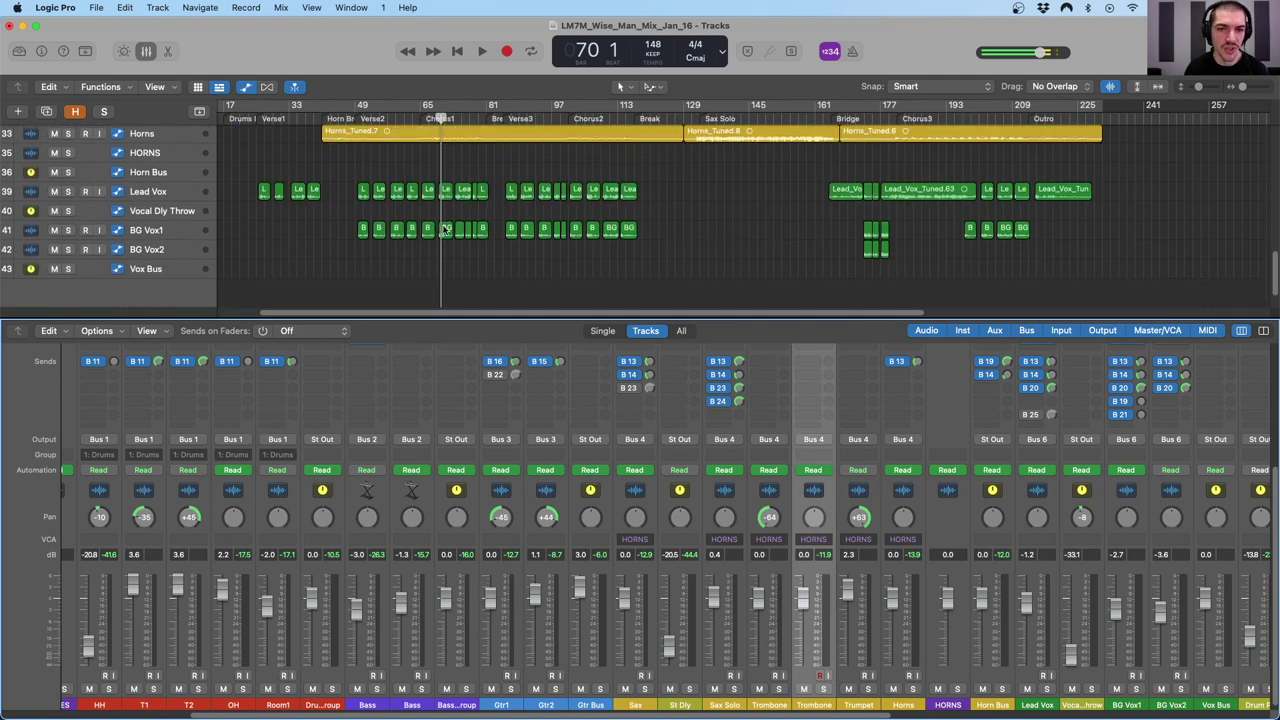
key(super+Left)
scroll(632, 230, up, 2)
scroll(628, 232, down, 1)
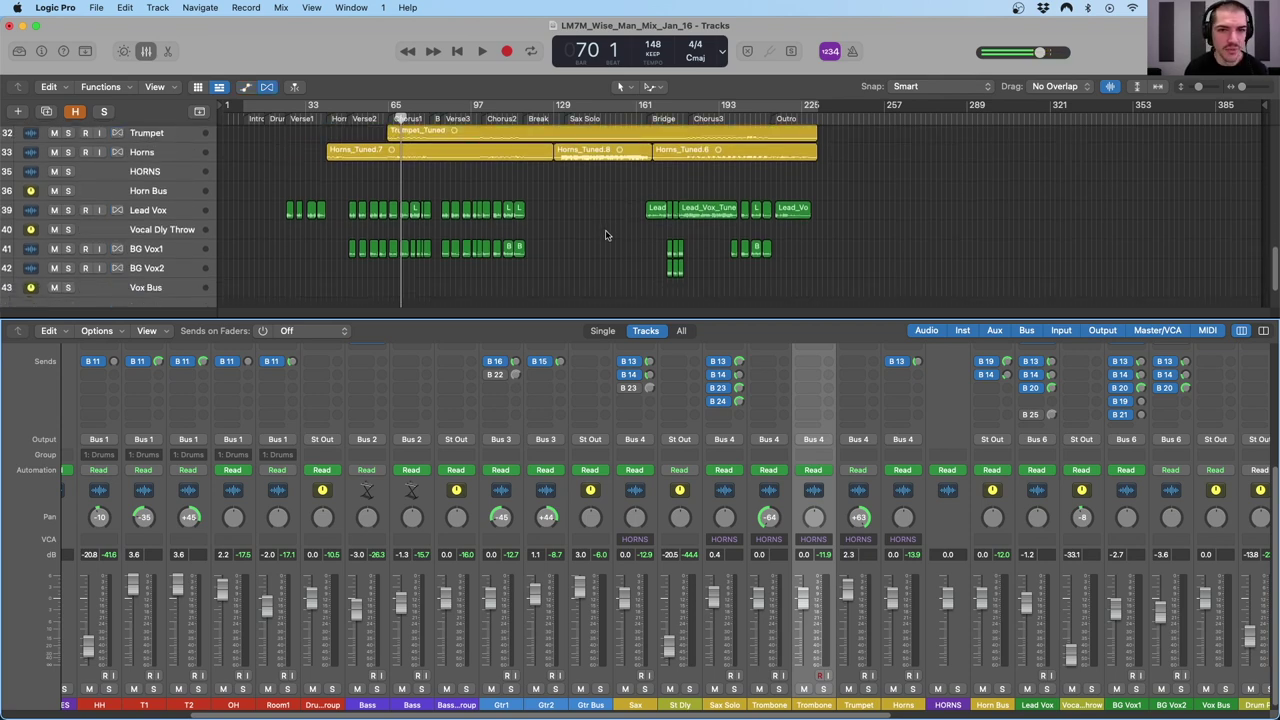
key(super+Down)
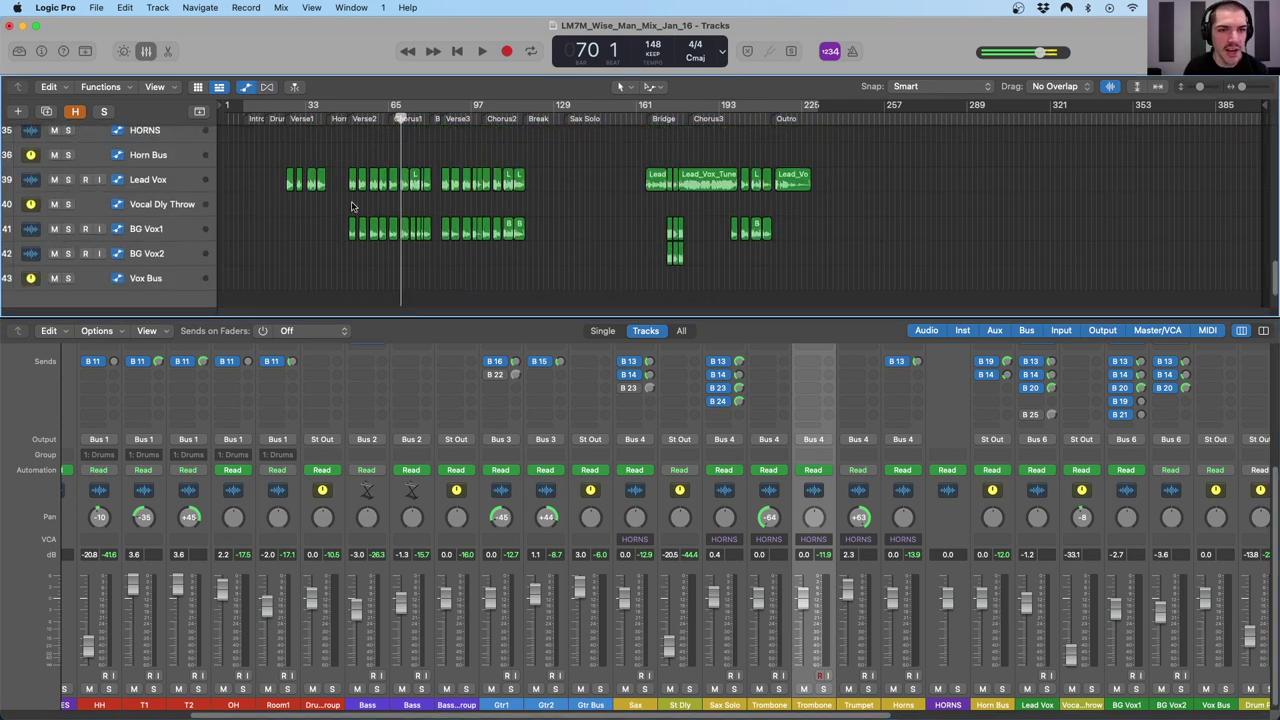
scroll(351, 207, up, 5)
click(646, 512)
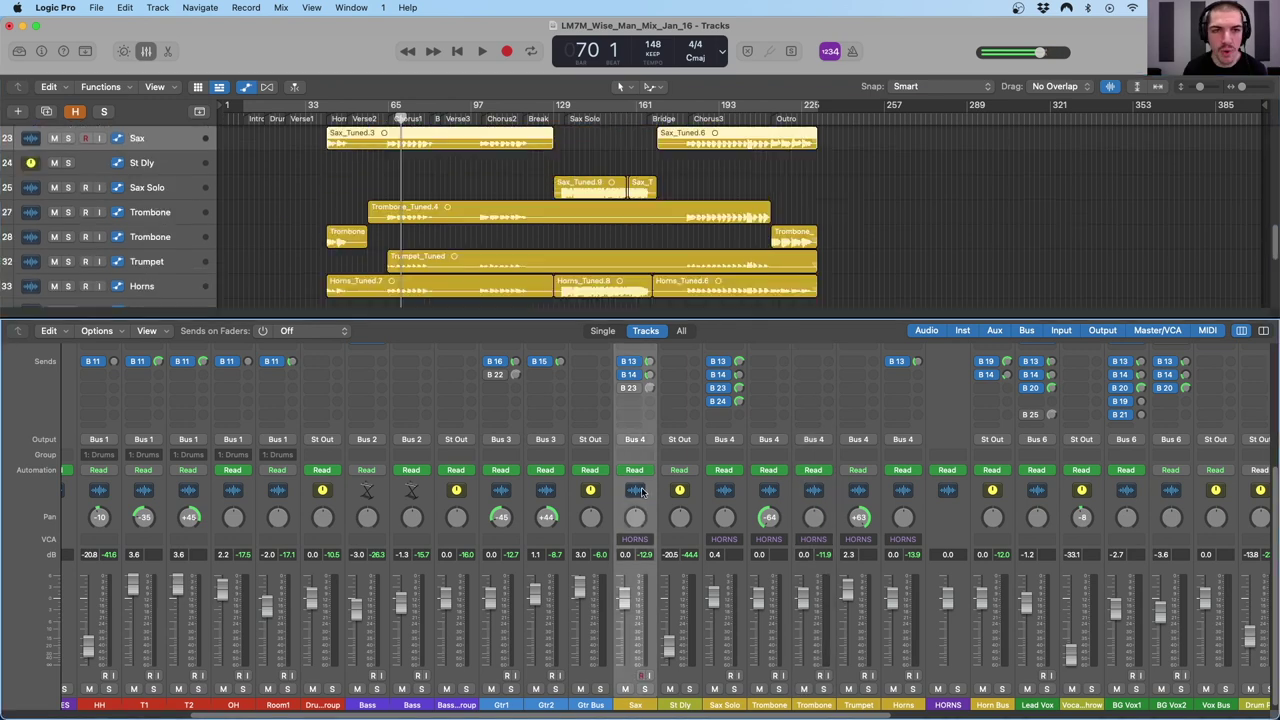
- Select the Lead Vox track, show track automation, and display its Send 1 → St Dly automation
scroll(492, 232, up, 4)
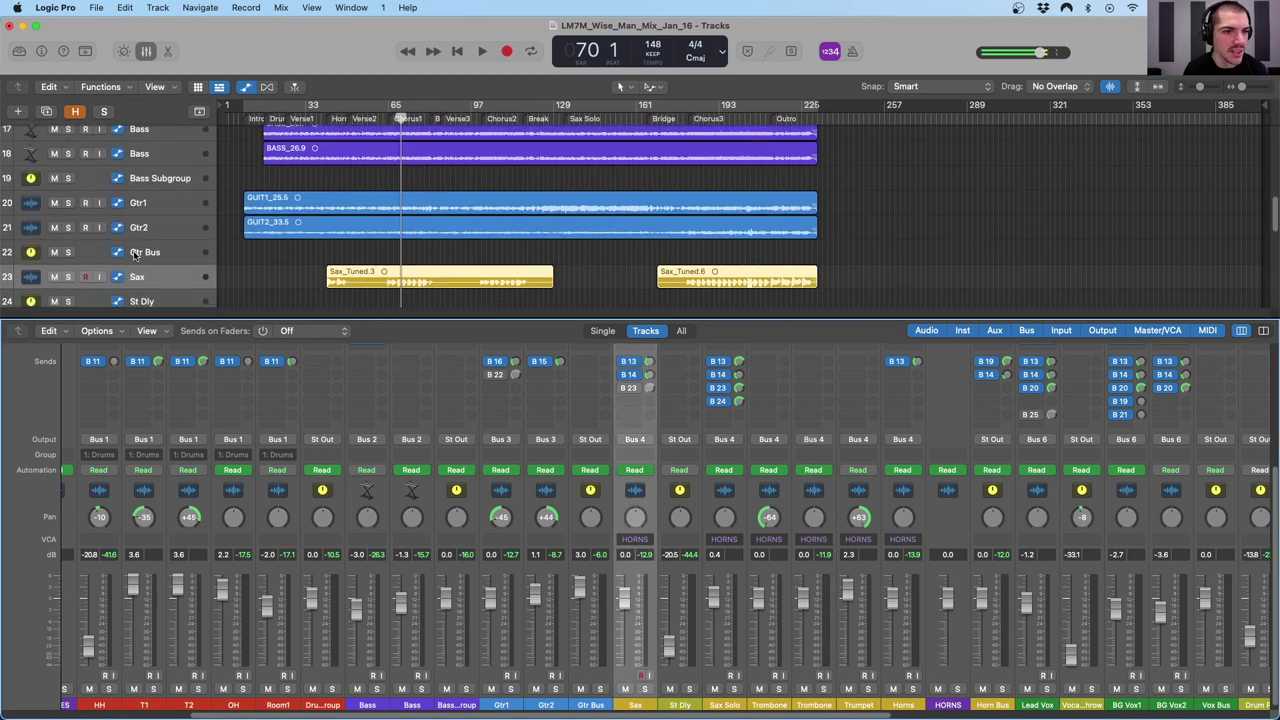
scroll(176, 238, down, 1)
scroll(176, 238, up, 5)
scroll(174, 237, down, 10)
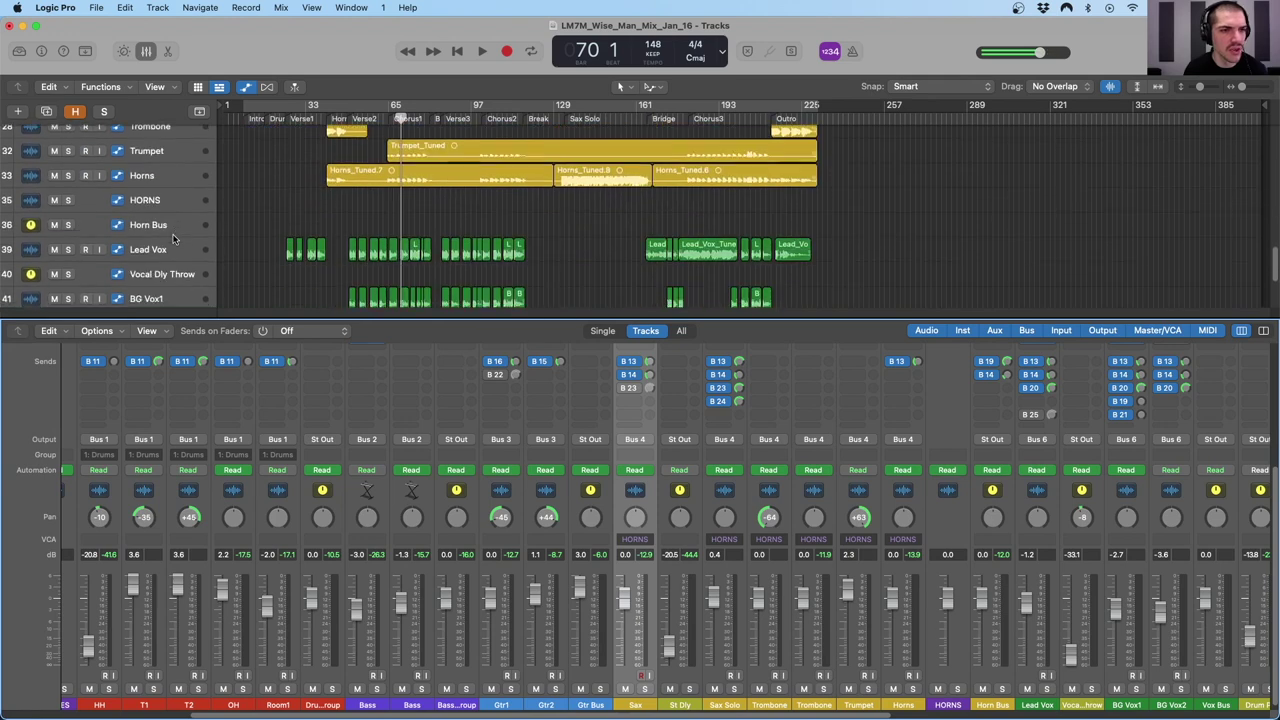
click(153, 257)
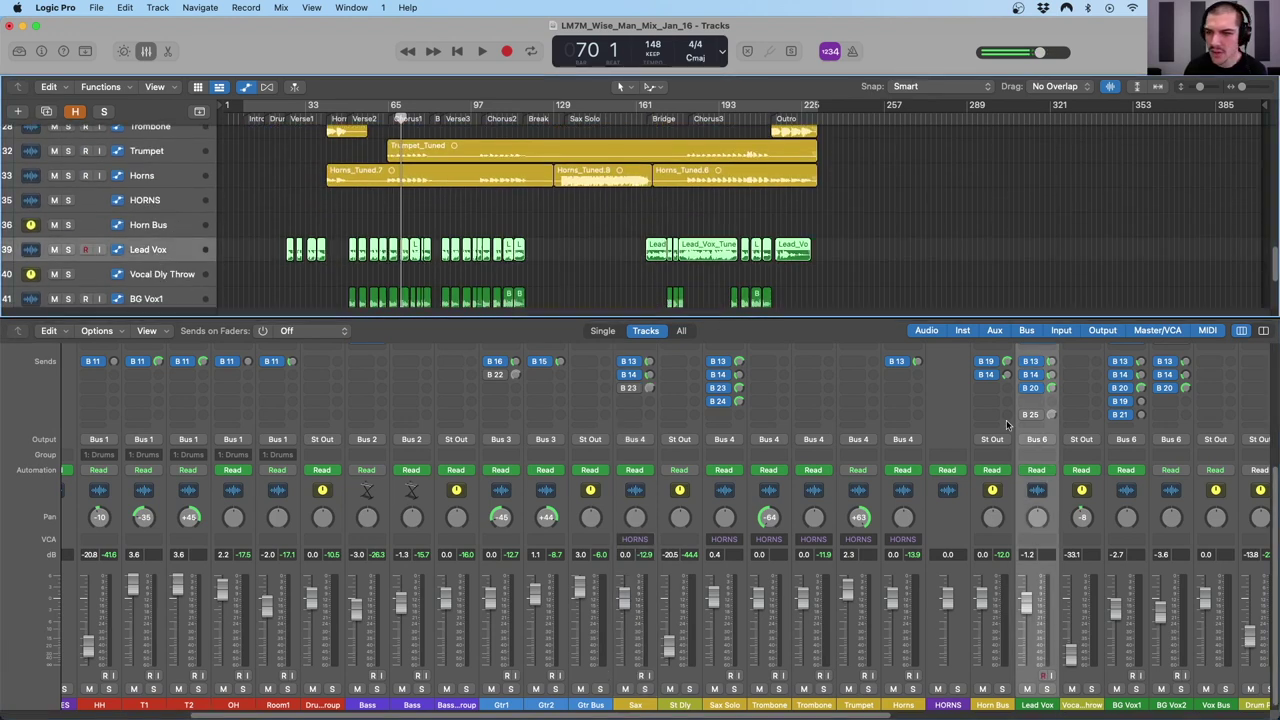
key(a)
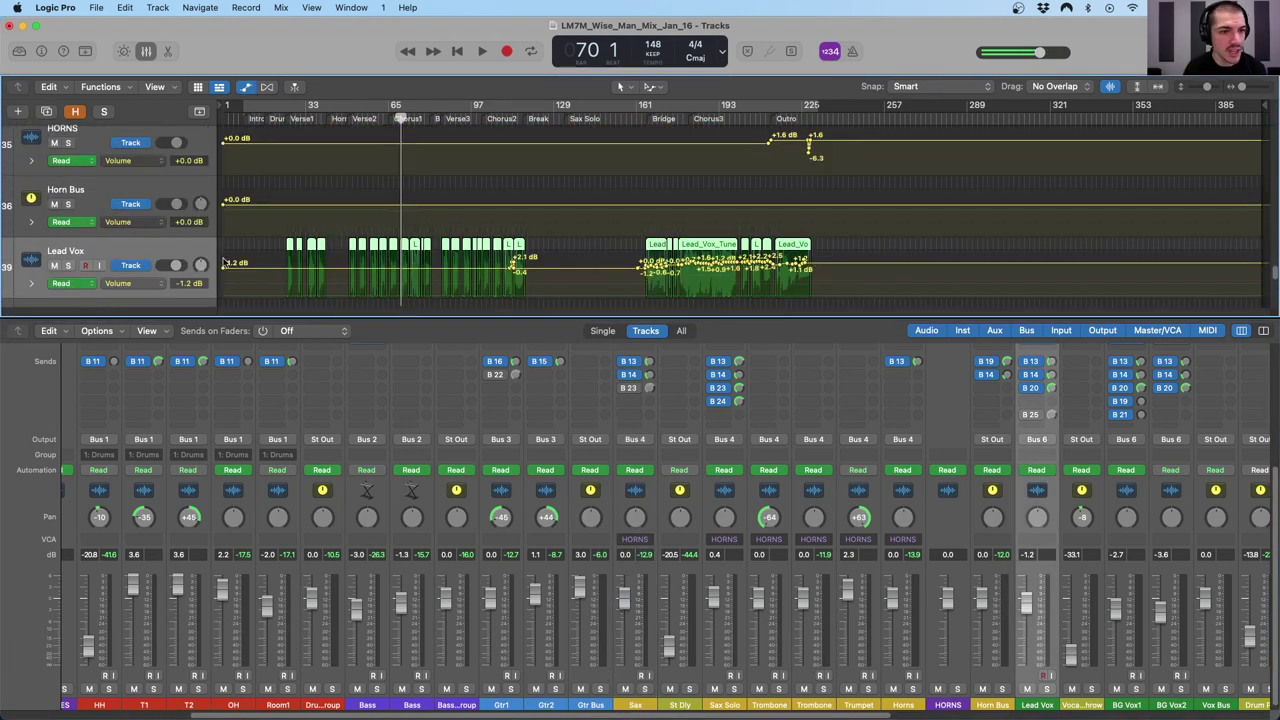
click(140, 283)
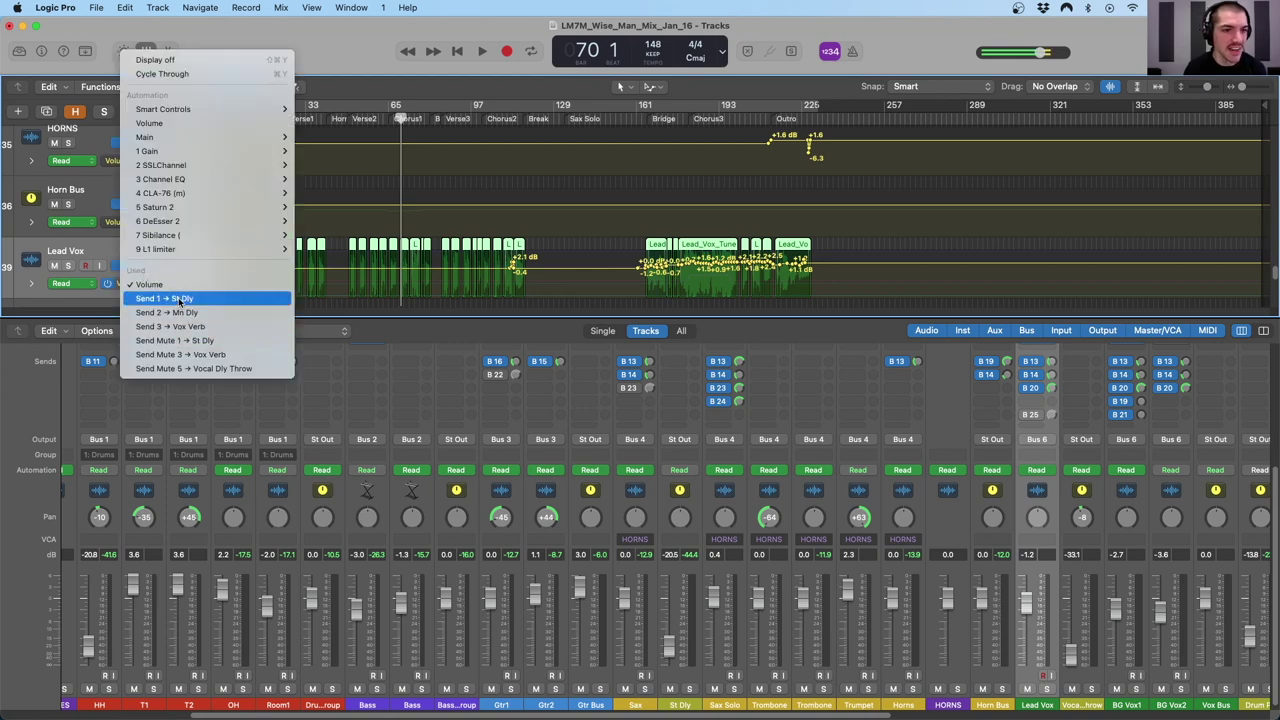
click(180, 300)
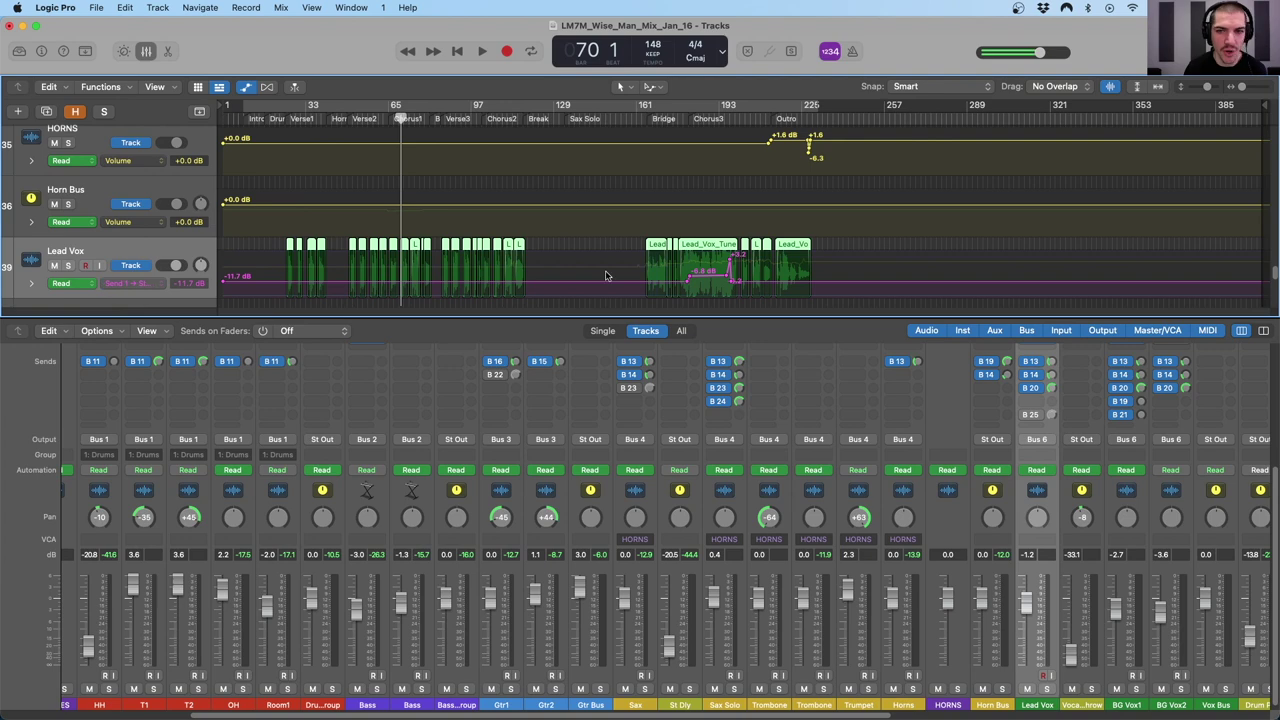
- Examine the Lead Vox stereo delay send automation in Chorus3 by moving the playhead to bars 192, 197 and 195
click(720, 120)
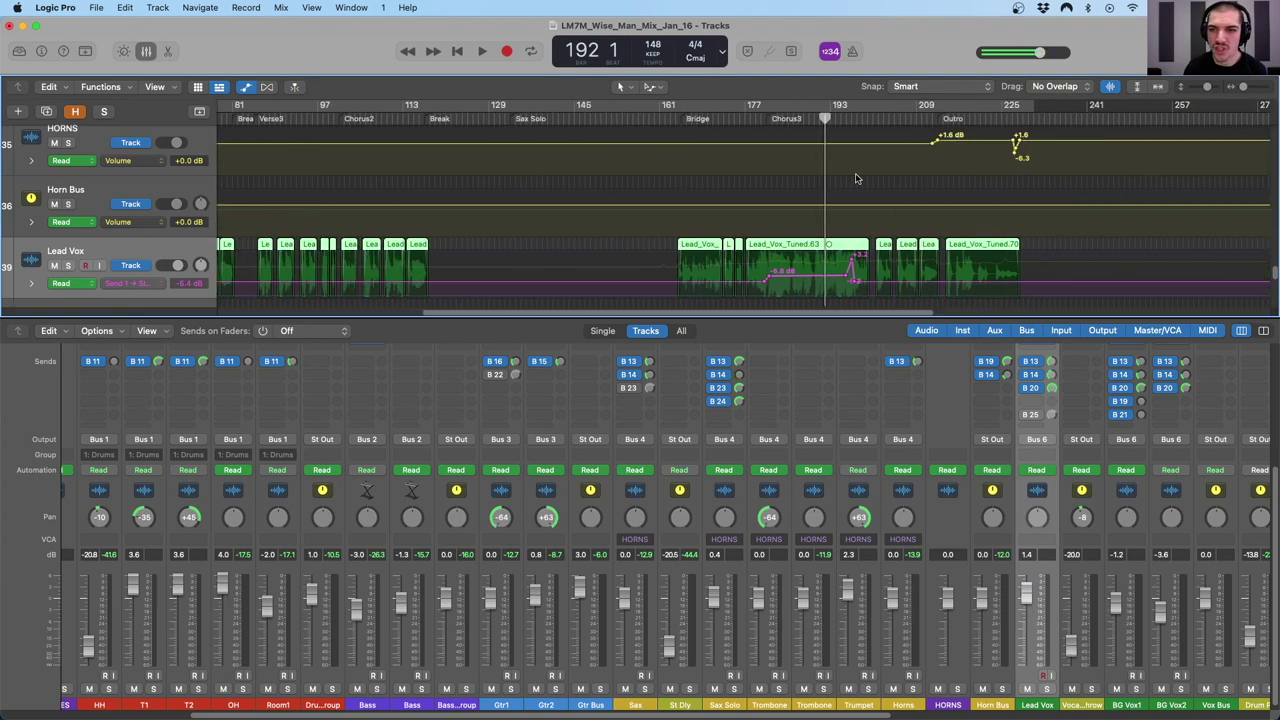
click(675, 118)
scroll(675, 118, up, 5)
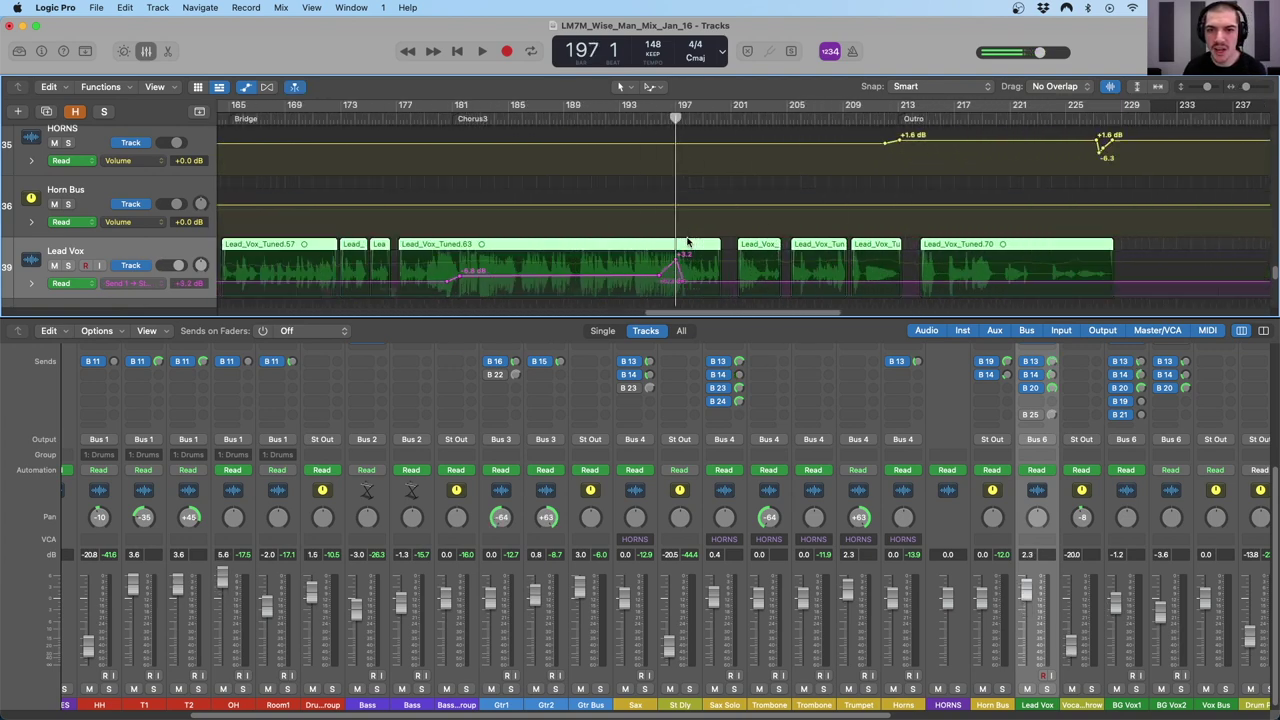
click(640, 118)
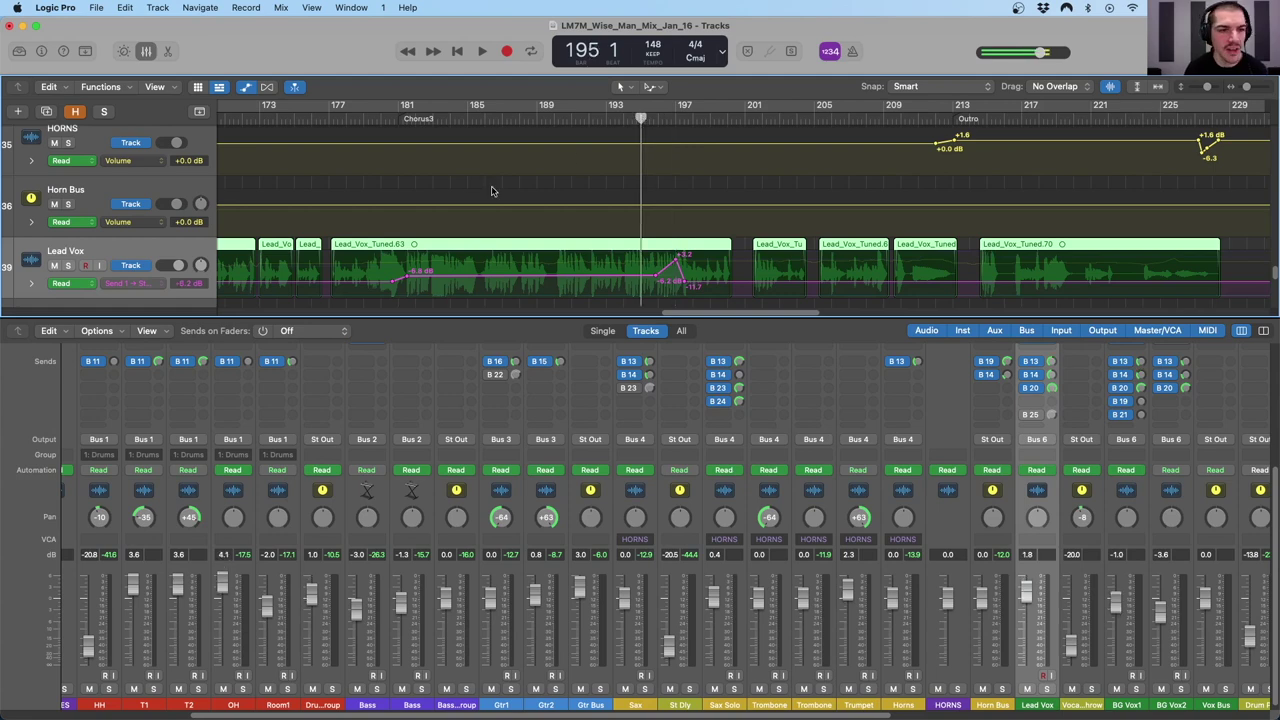
- Play the end of Chorus3 from bars 195 and 194 to hear the Lead Vox stereo delay send automation
key(space)
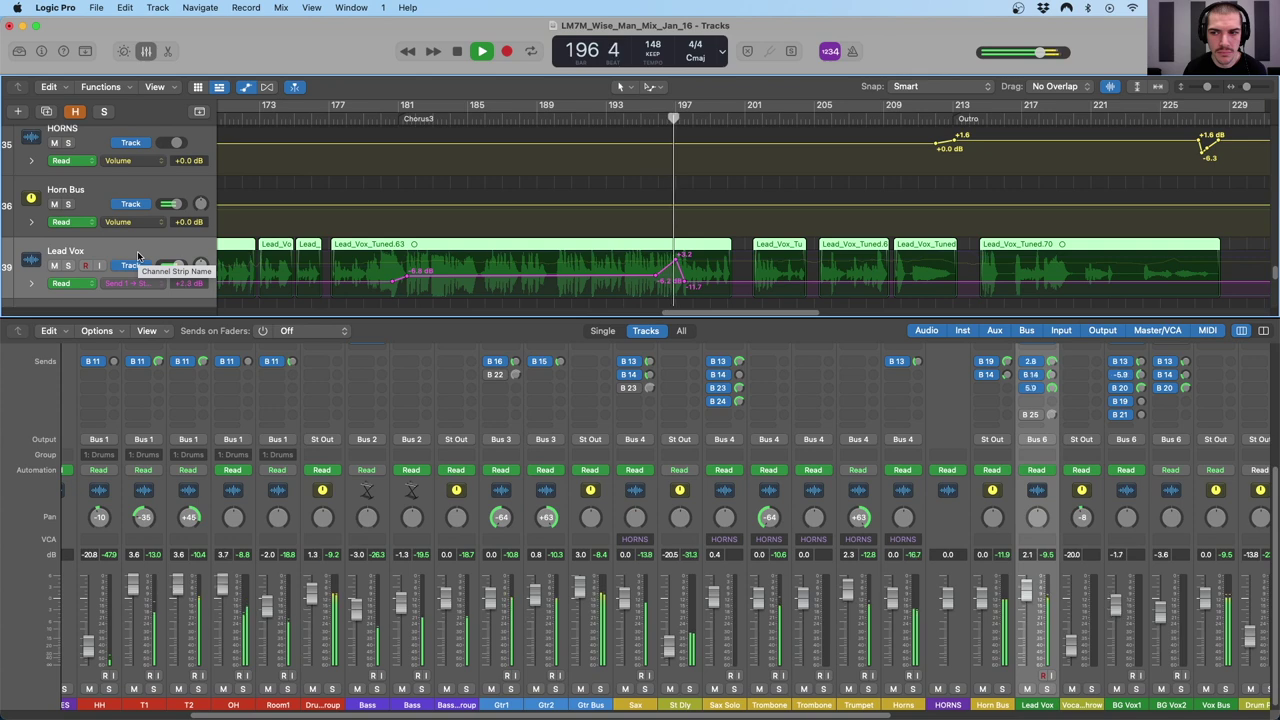
key(space)
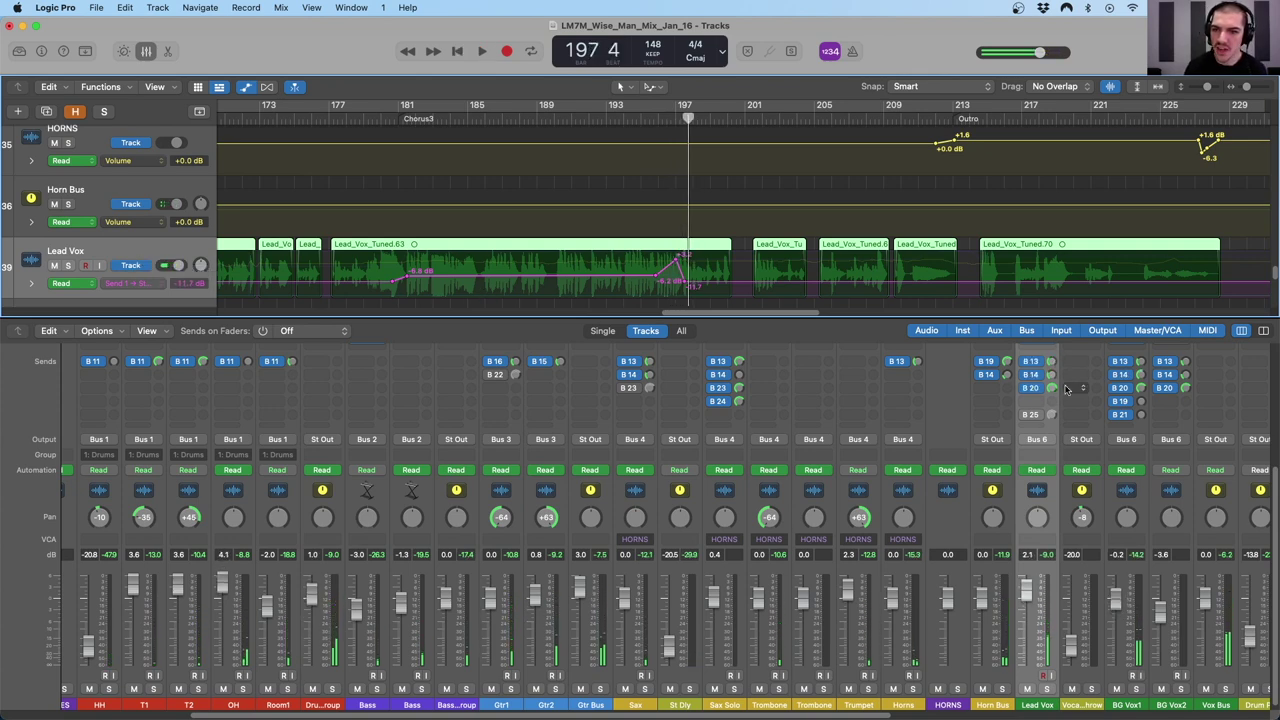
click(624, 126)
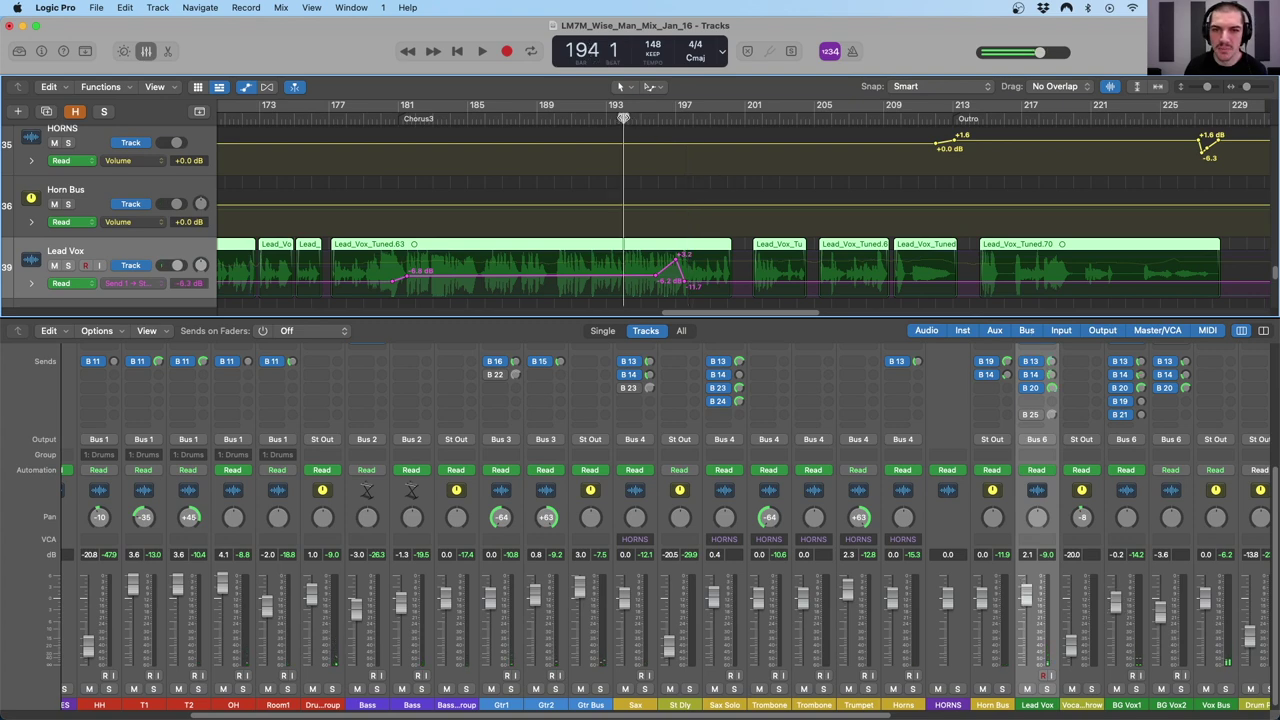
key(space)
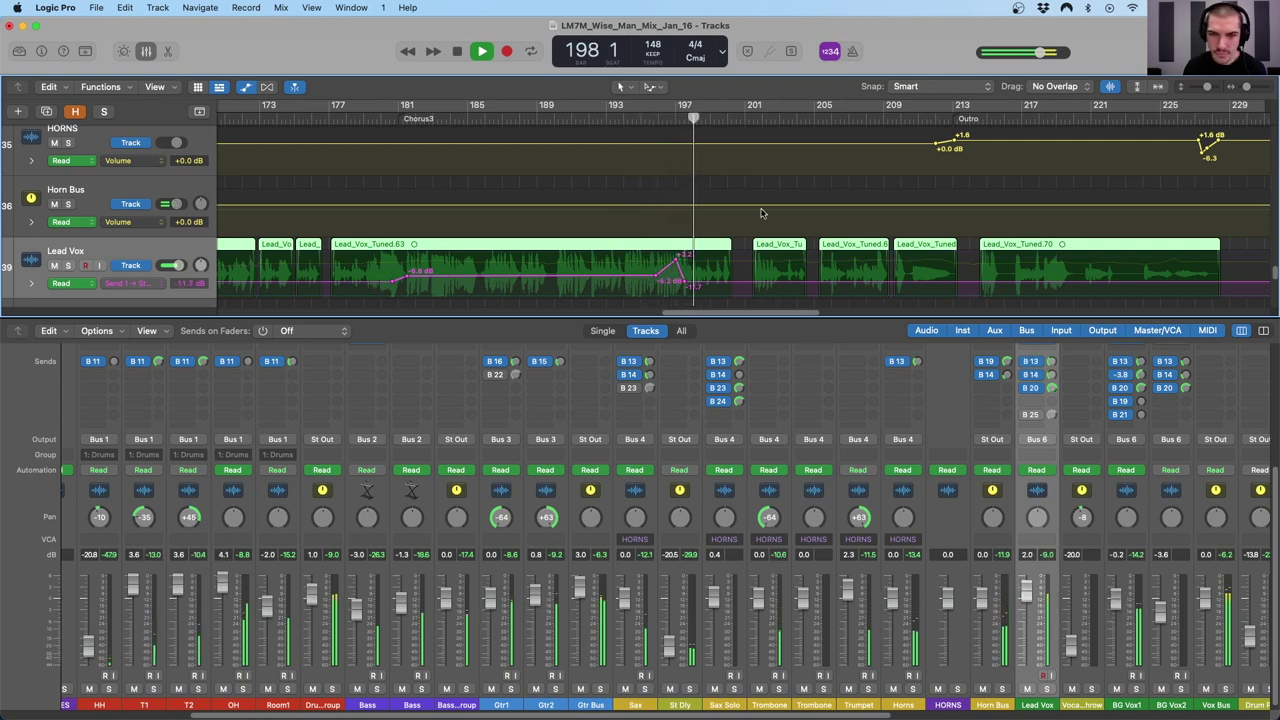
key(space)
key(space)
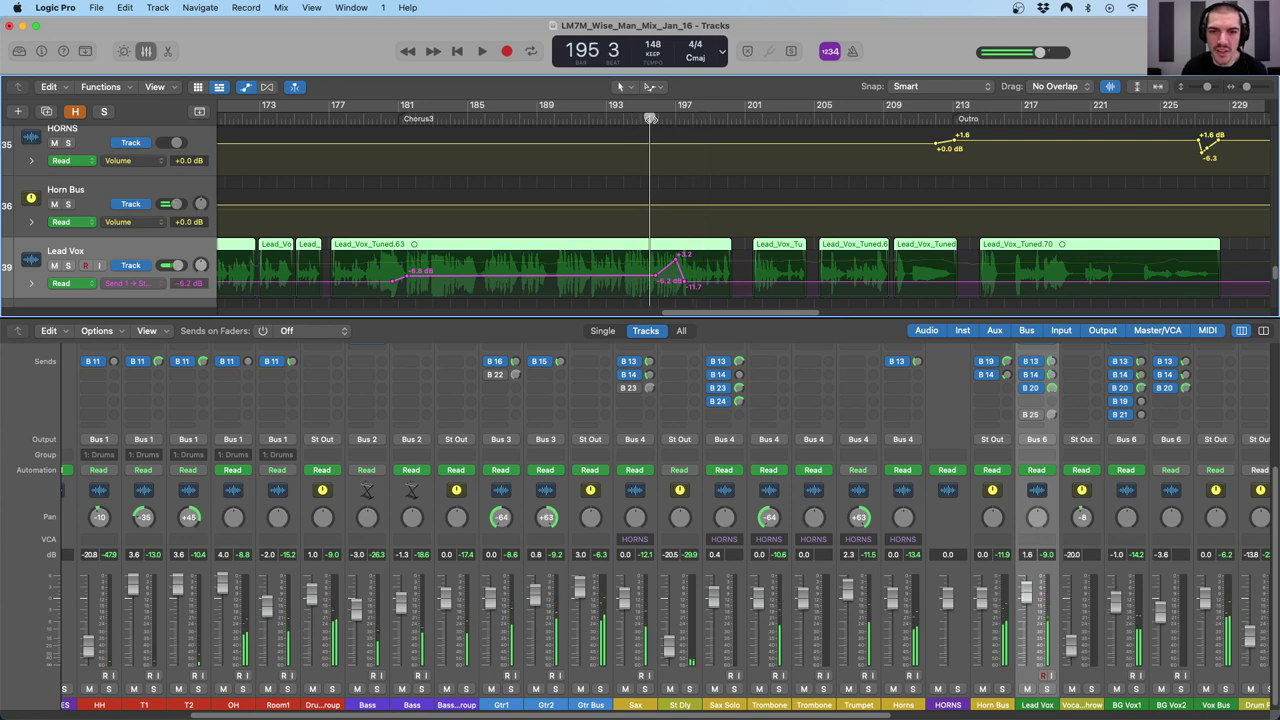
key(space)
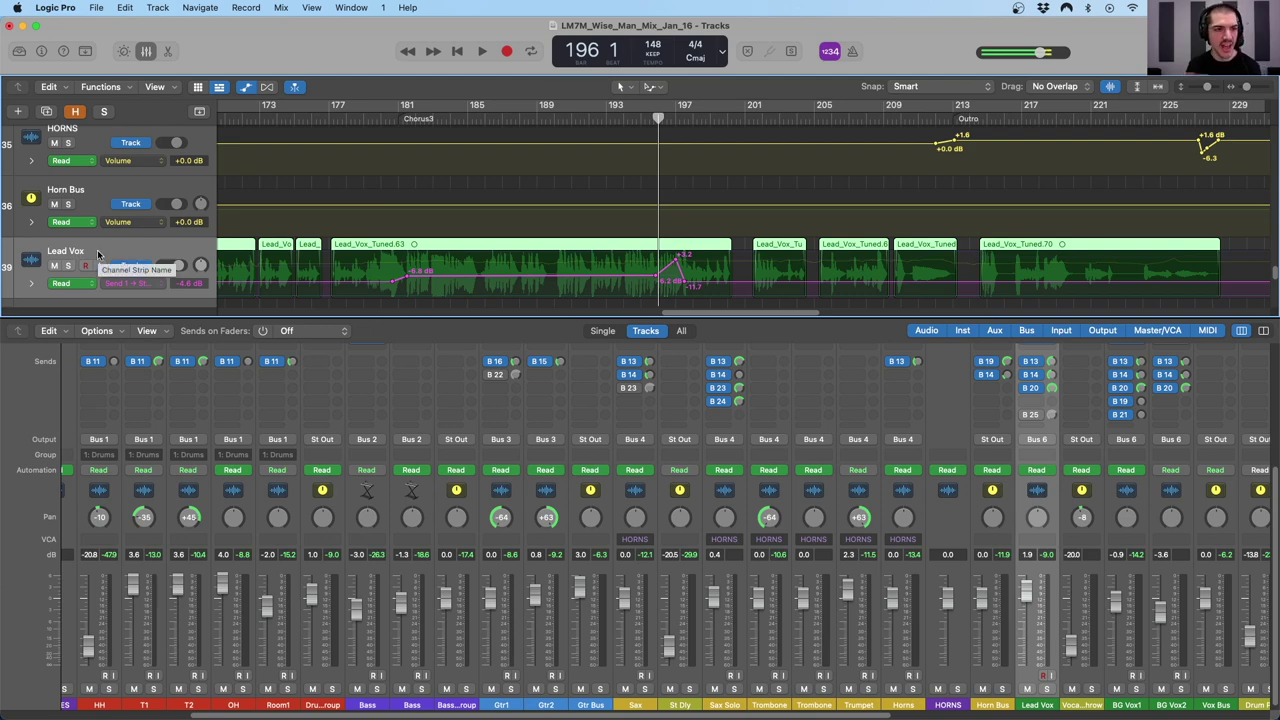
- Display the Lead Vox Send 2 → Mn Dly automation and move the playhead across its end in Chorus3
click(134, 284)
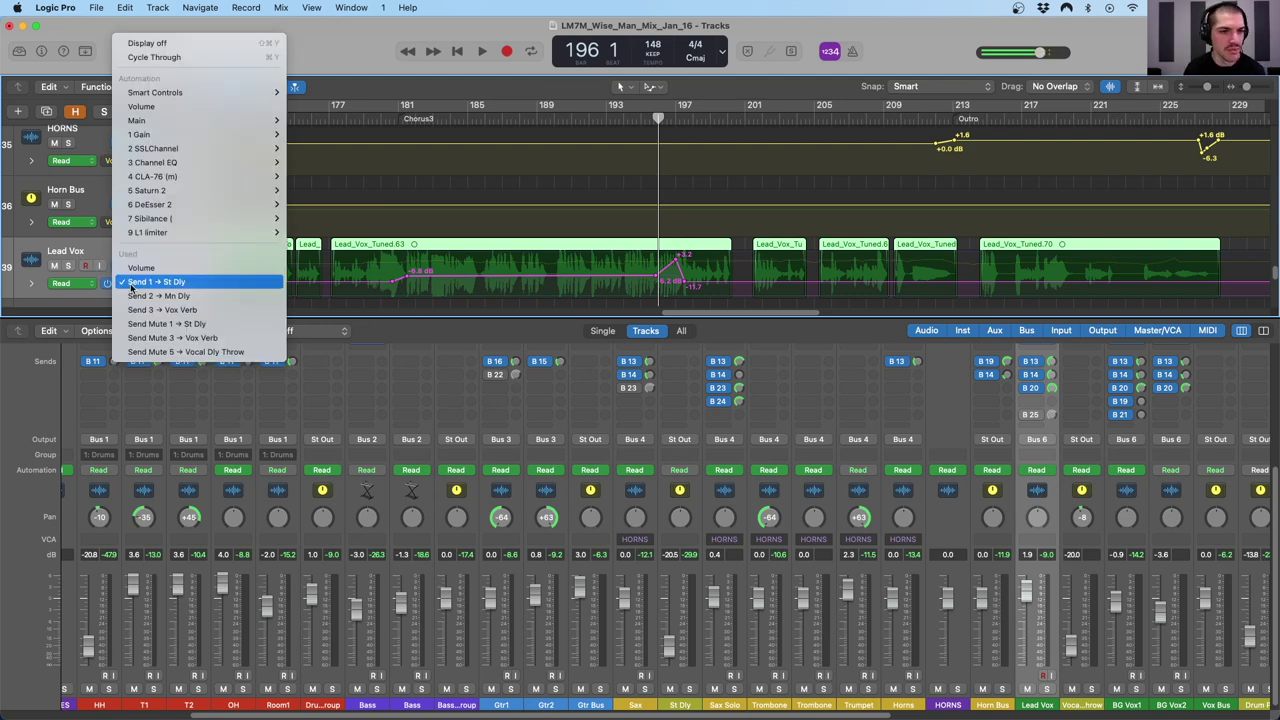
click(141, 295)
mouse_move(658, 122)
mouse_down()
mouse_move(677, 124)
mouse_move(391, 128)
mouse_move(677, 120)
mouse_up()
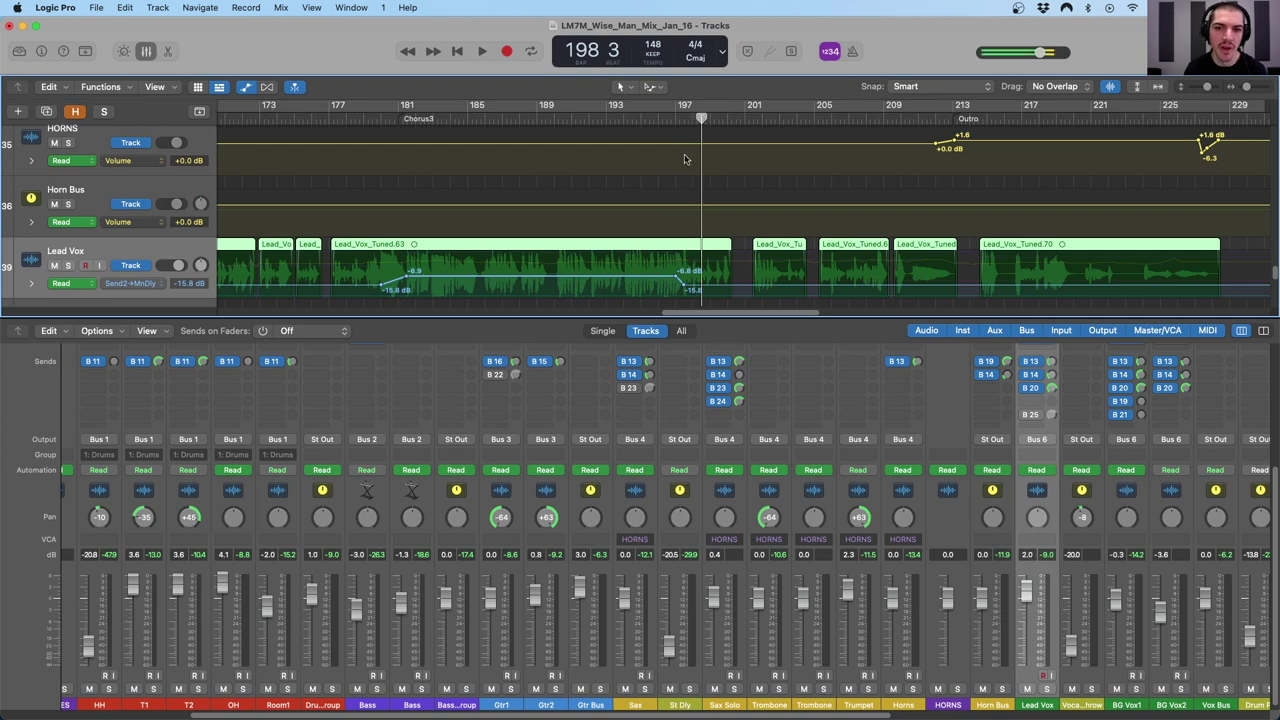
- Display the Lead Vox Send 3 → Vox Verb automation and examine it through Chorus3 and across the whole song
click(130, 283)
click(150, 295)
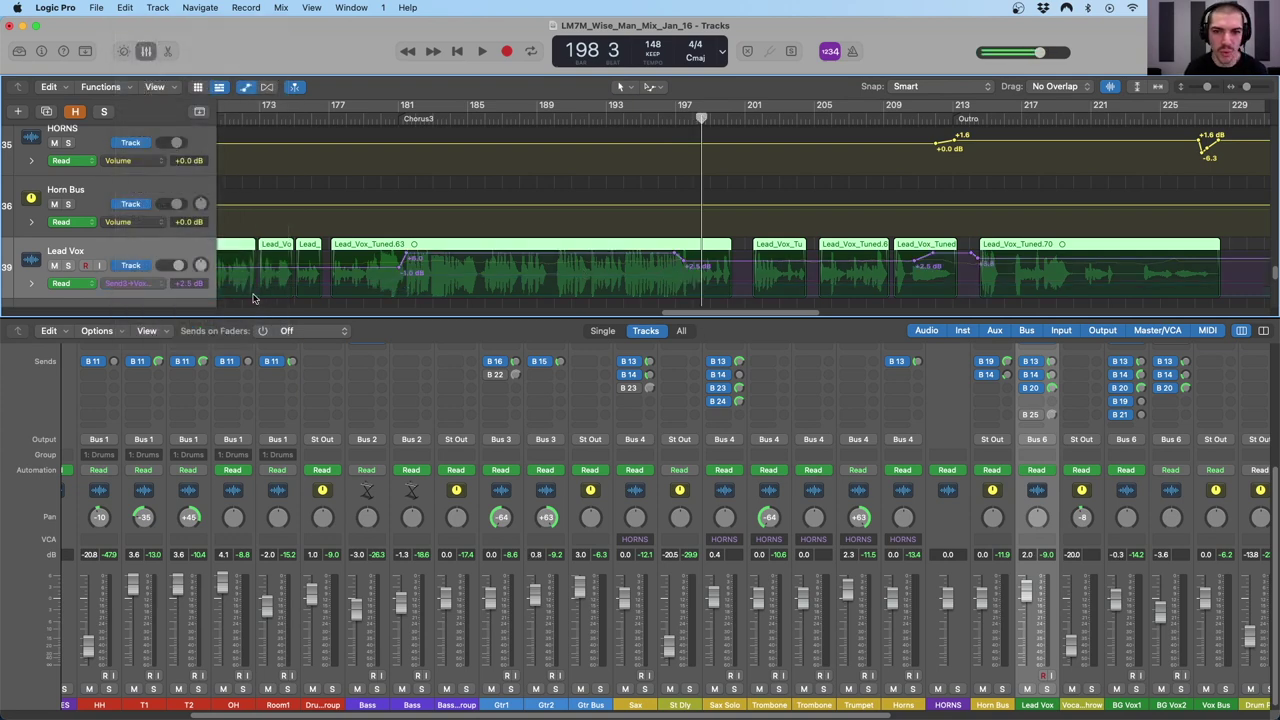
drag(392, 118, 710, 118)
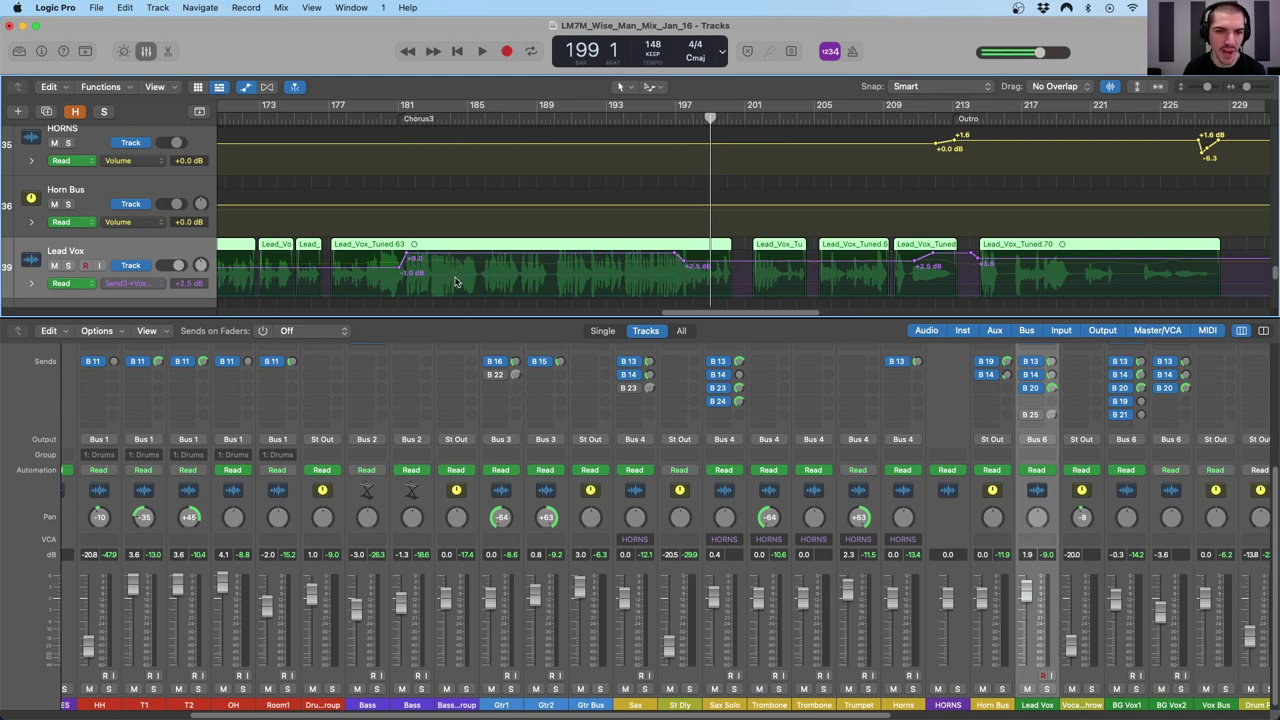
key(super+Left)
key(super+Left)
key(super+Left)
key(super+Left)
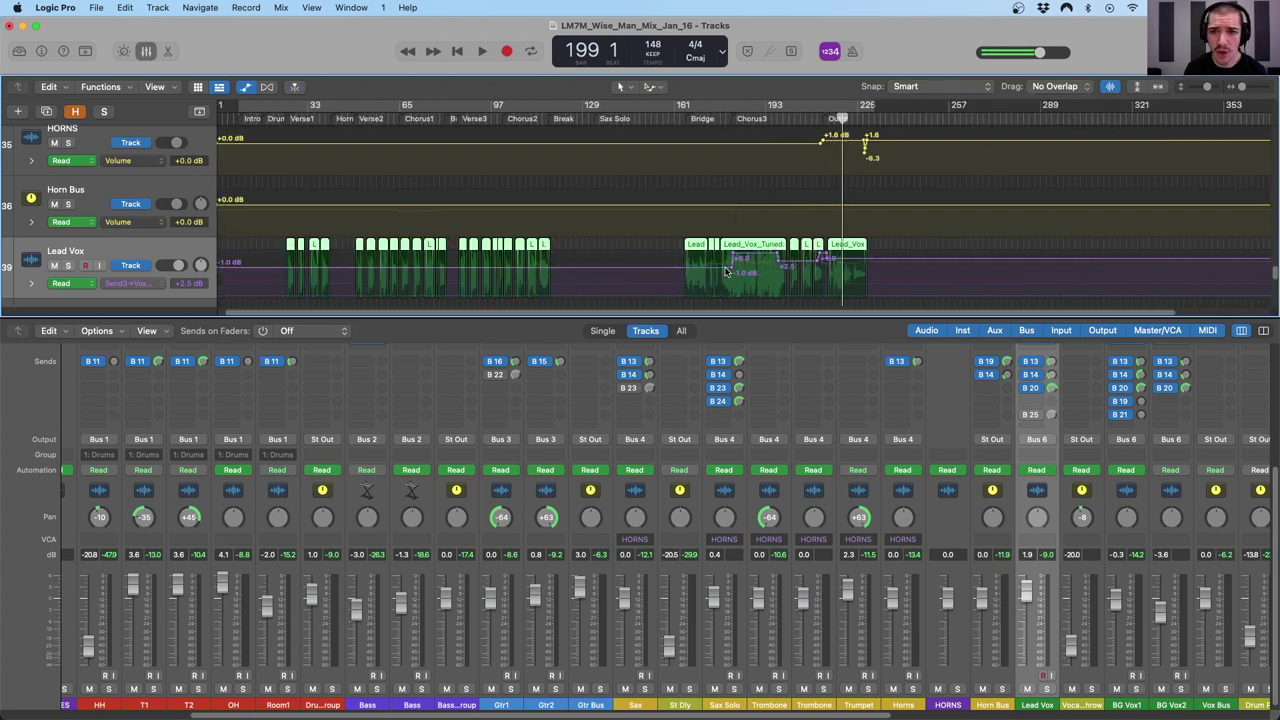
key(super+Right)
key(super+Right)
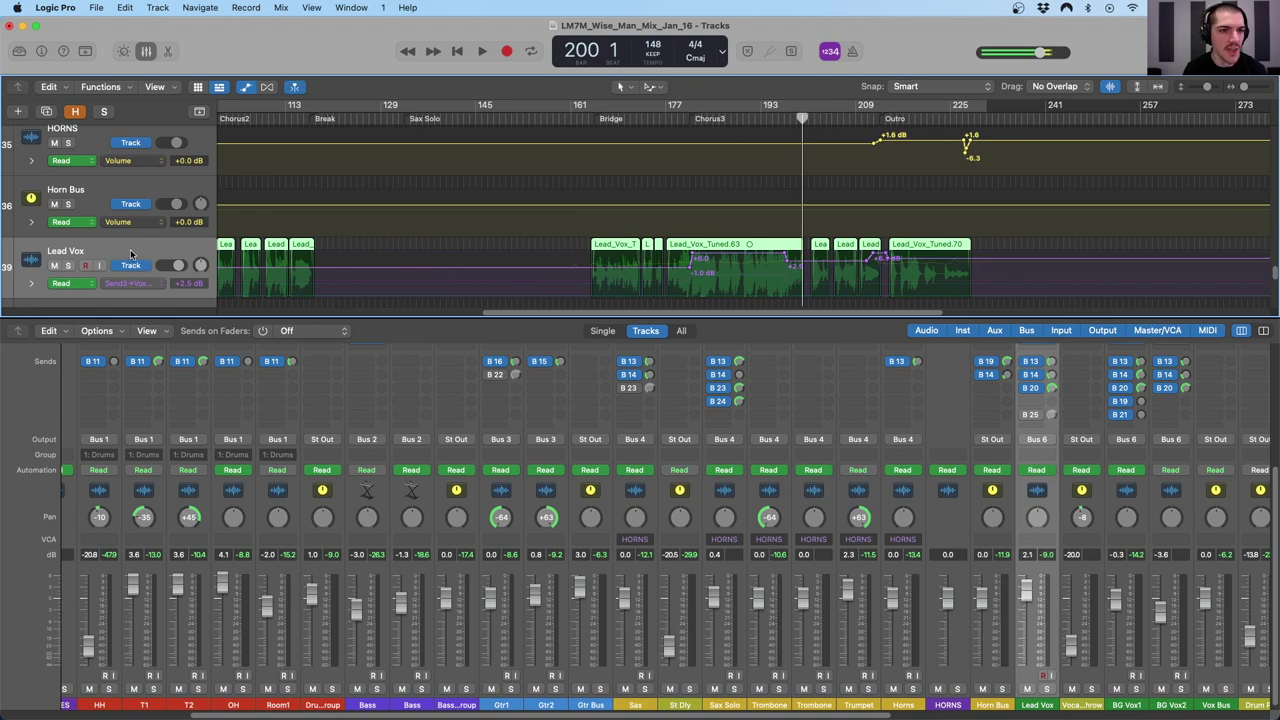
- Display the Lead Vox Send Mute 1 → St Dly automation across the song, followed by Send Mute 3 → Vox Verb
click(134, 283)
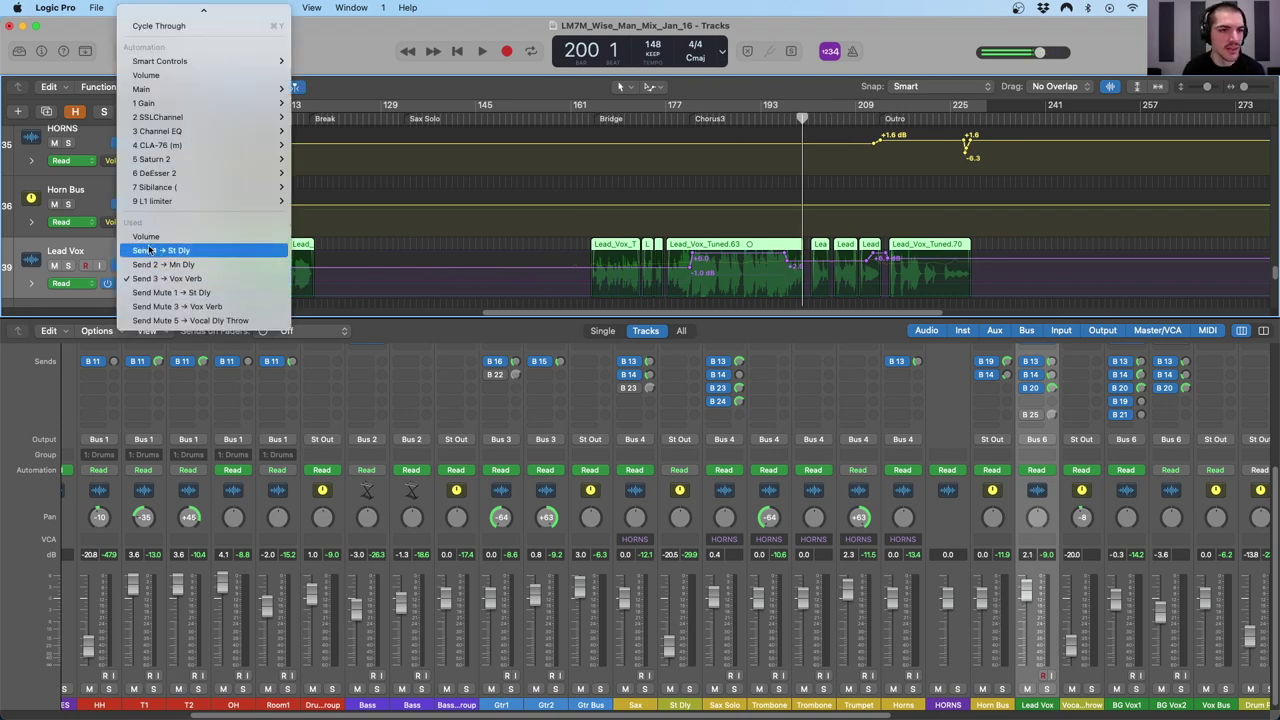
click(185, 292)
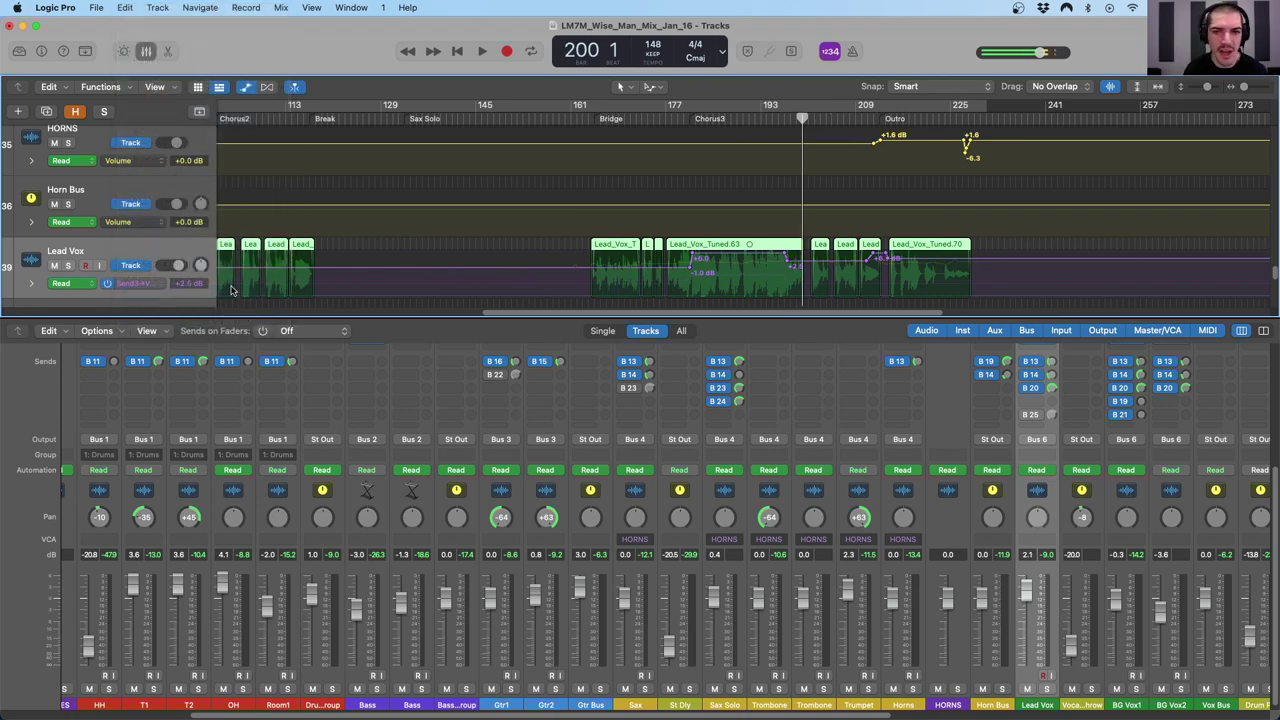
key(super+Left)
key(super+Left)
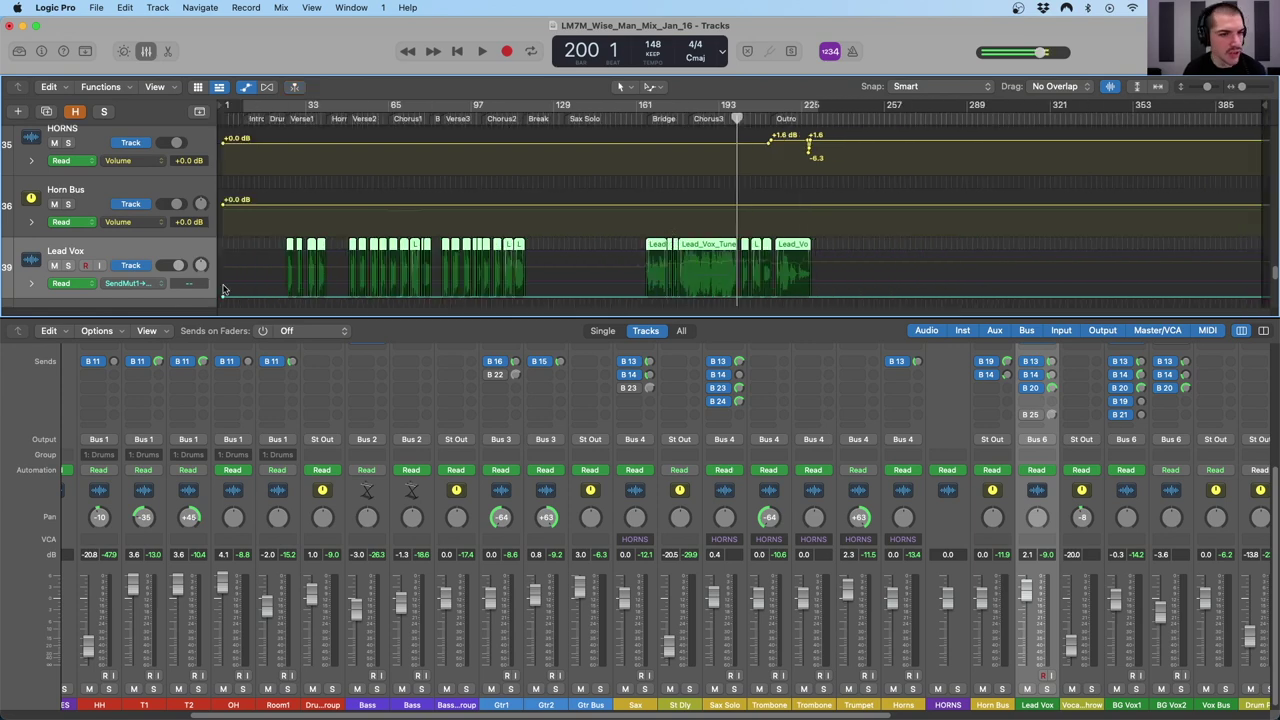
click(150, 285)
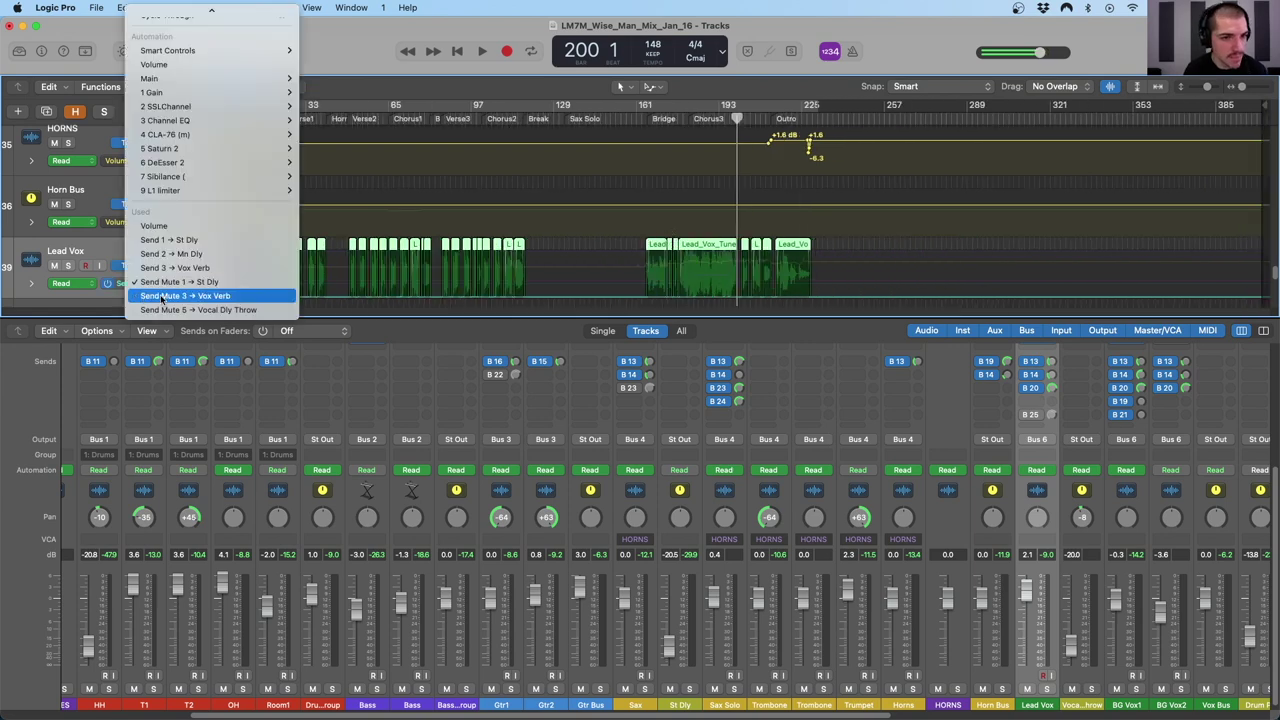
click(218, 297)
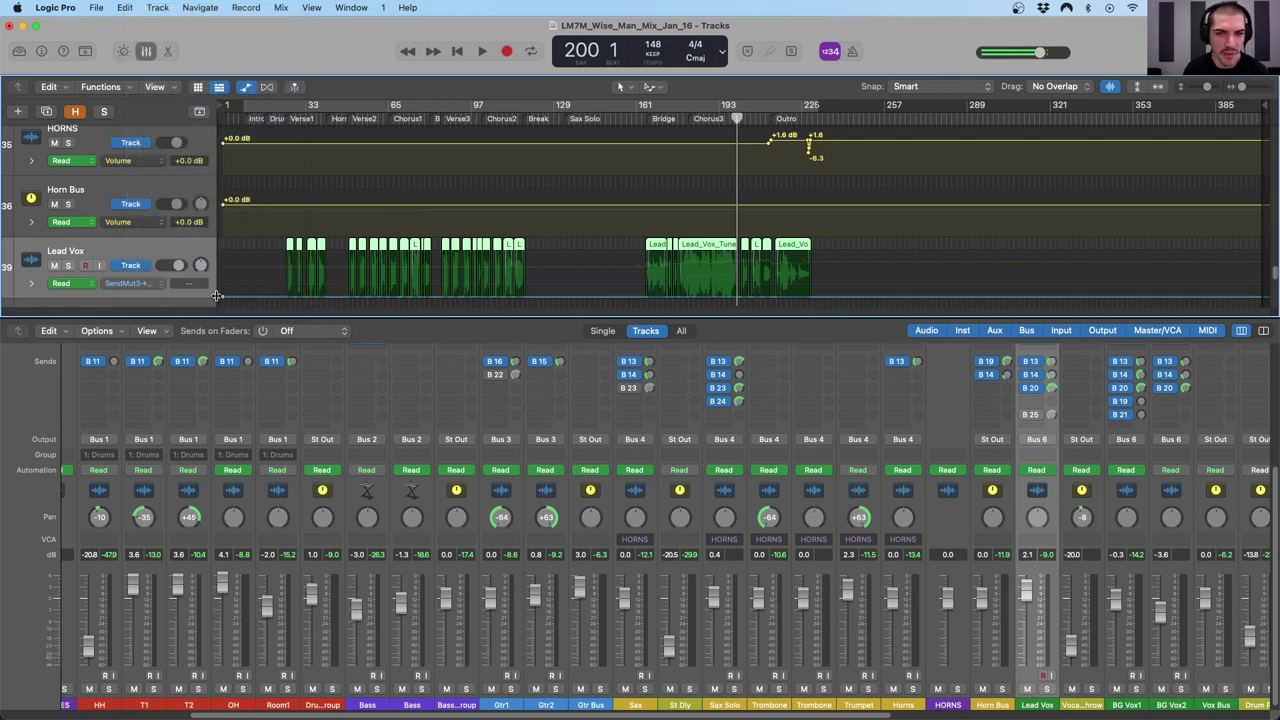
- Display the Lead Vox Send Mute 5 → Vocal Dly Throw automation and examine it closely in the Bridge from bar 165
click(138, 284)
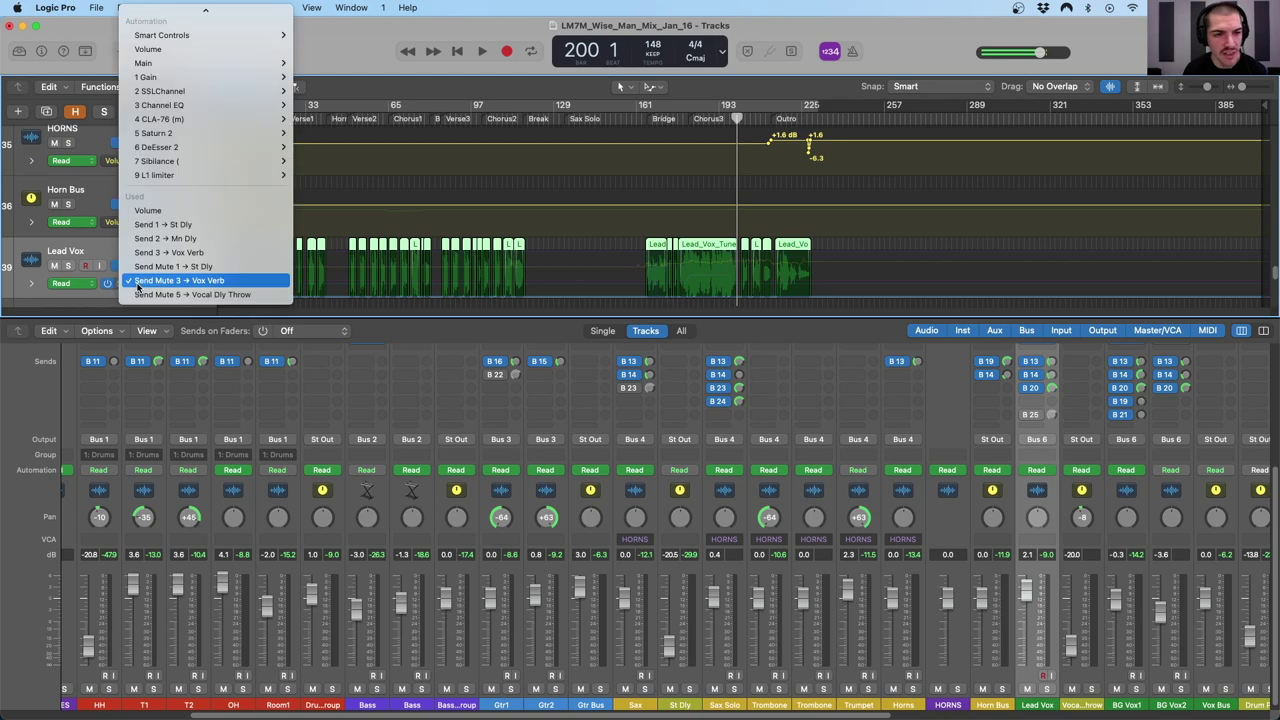
click(220, 295)
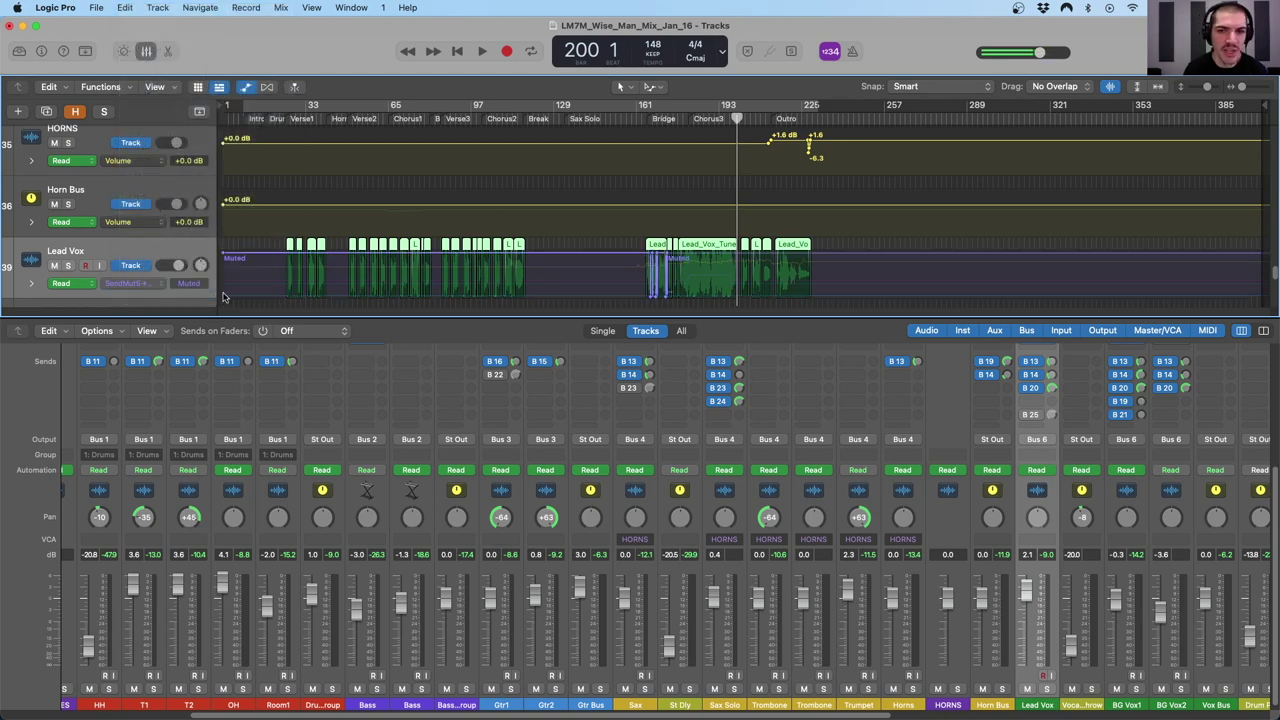
mouse_move(637, 119)
mouse_down()
mouse_move(276, 119)
mouse_move(648, 119)
mouse_up()
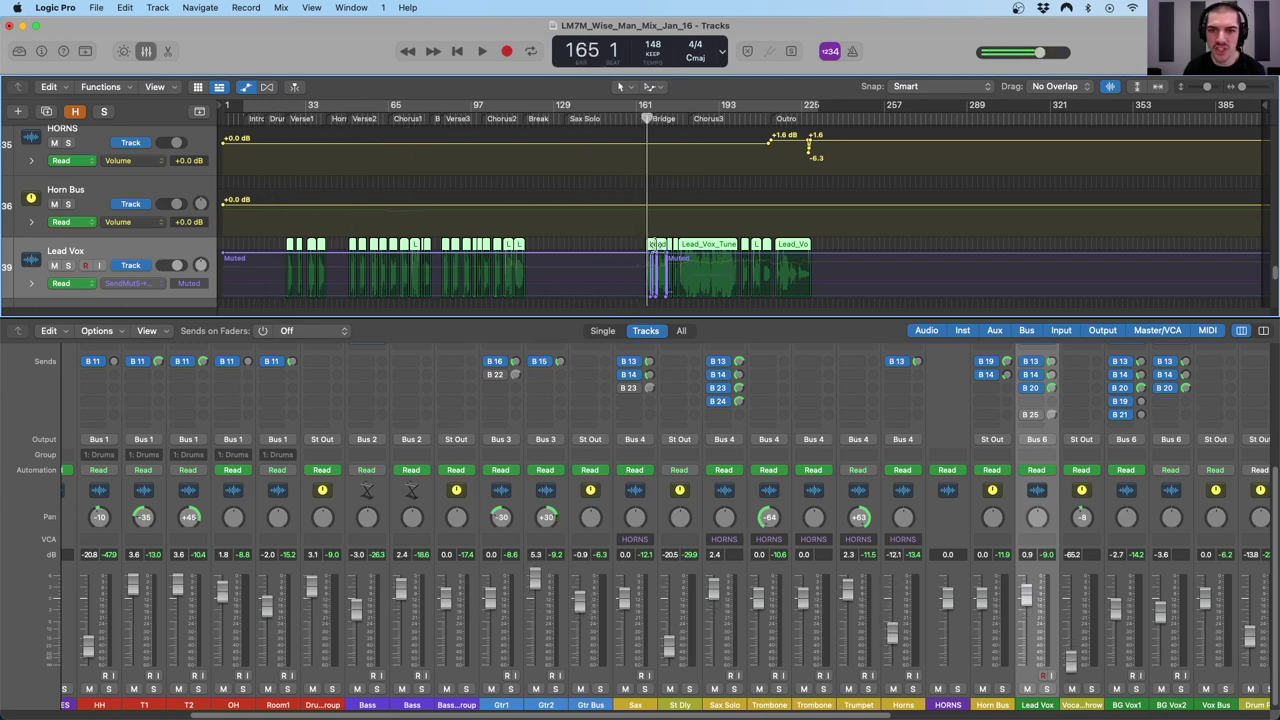
key(cmd+Right)
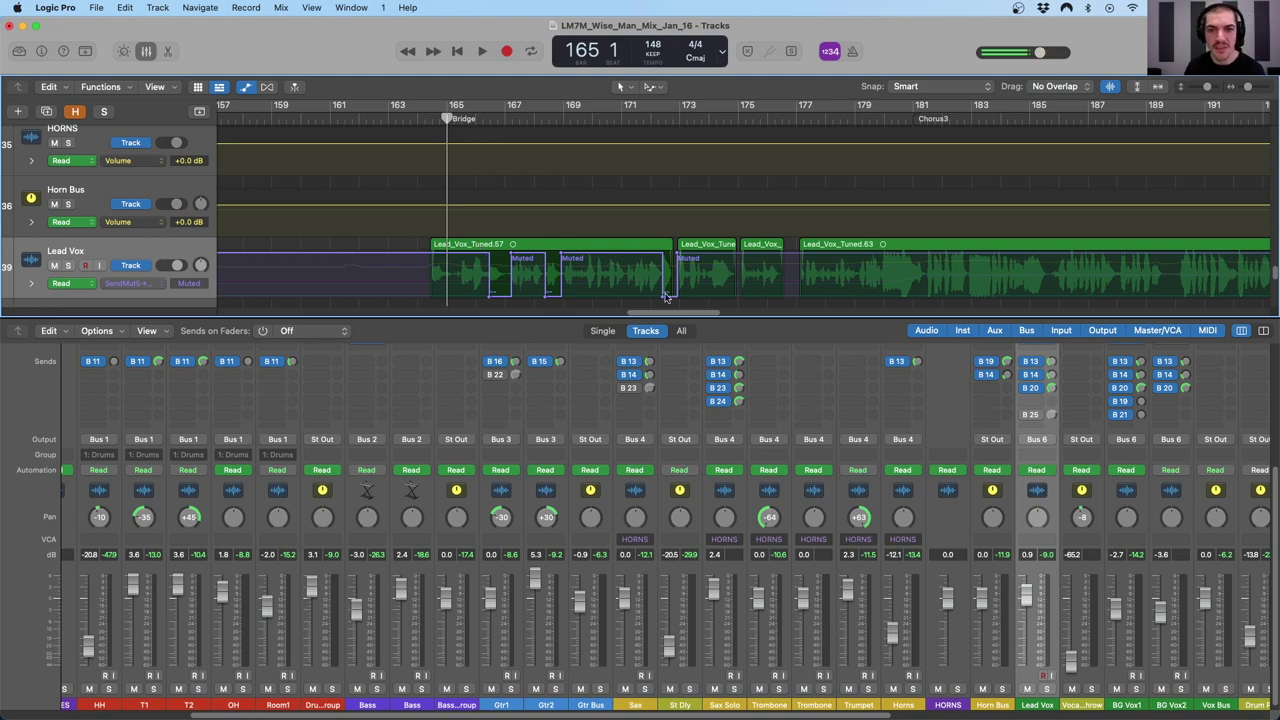
- Select the Vocal Dly Throw track and play the Bridge from bar 164 to hear the delay throws
scroll(507, 258, down, 1)
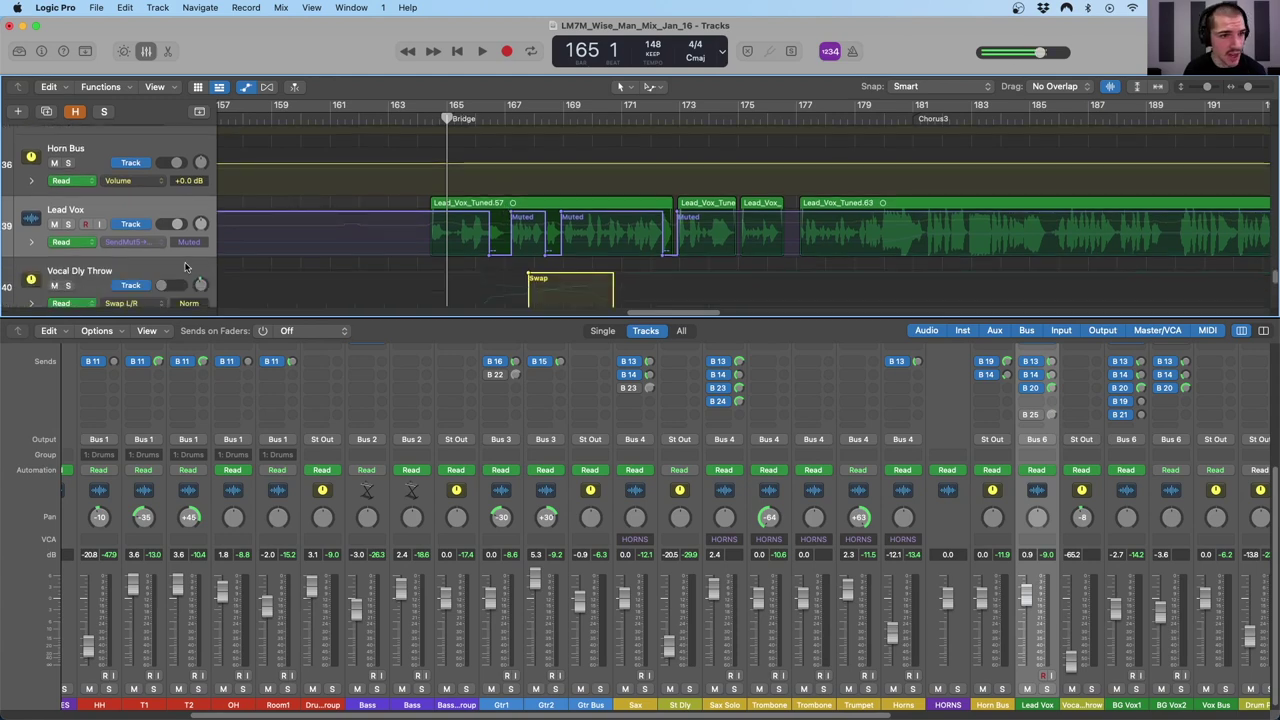
click(155, 270)
scroll(248, 233, down, 1)
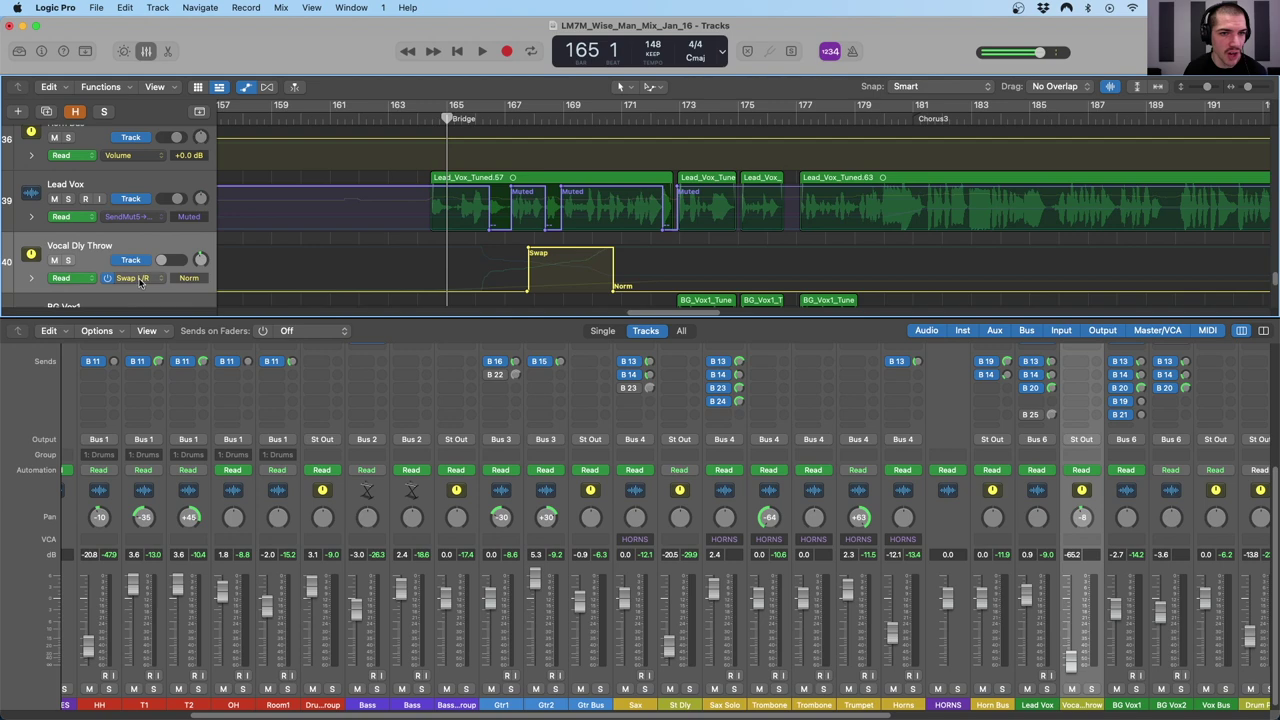
drag(447, 118, 432, 118)
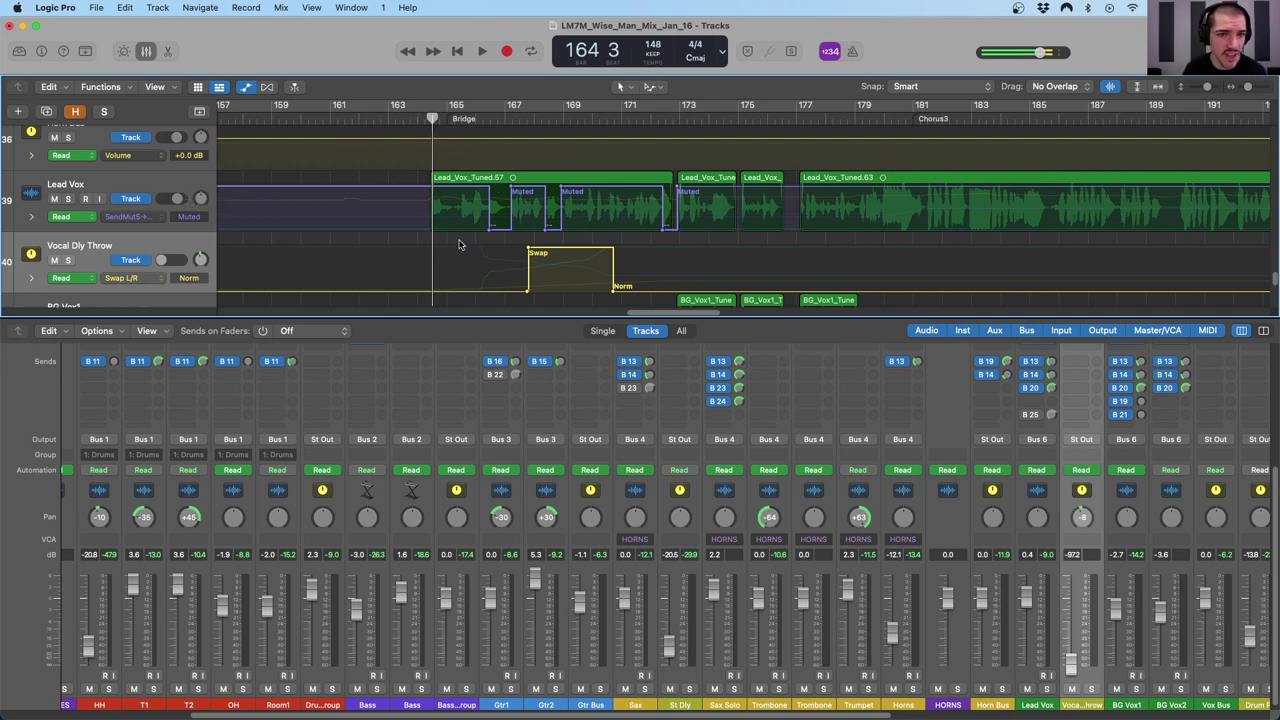
drag(471, 118, 430, 116)
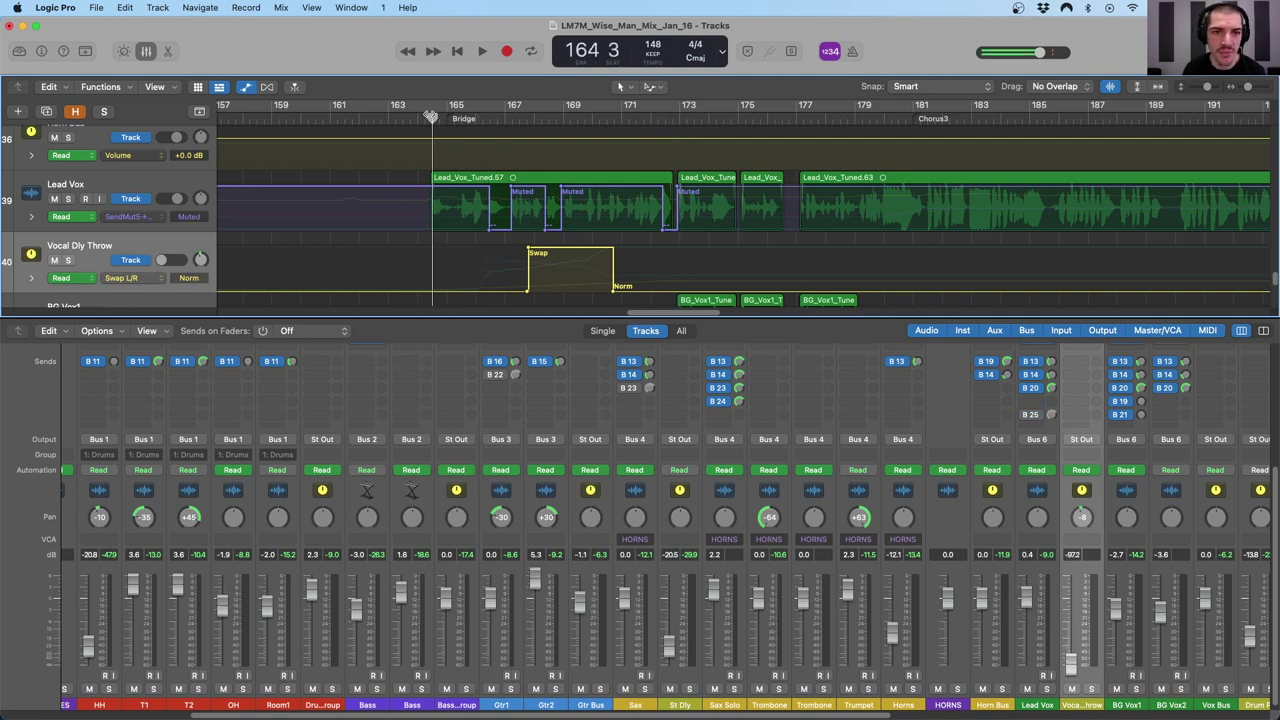
key(space)
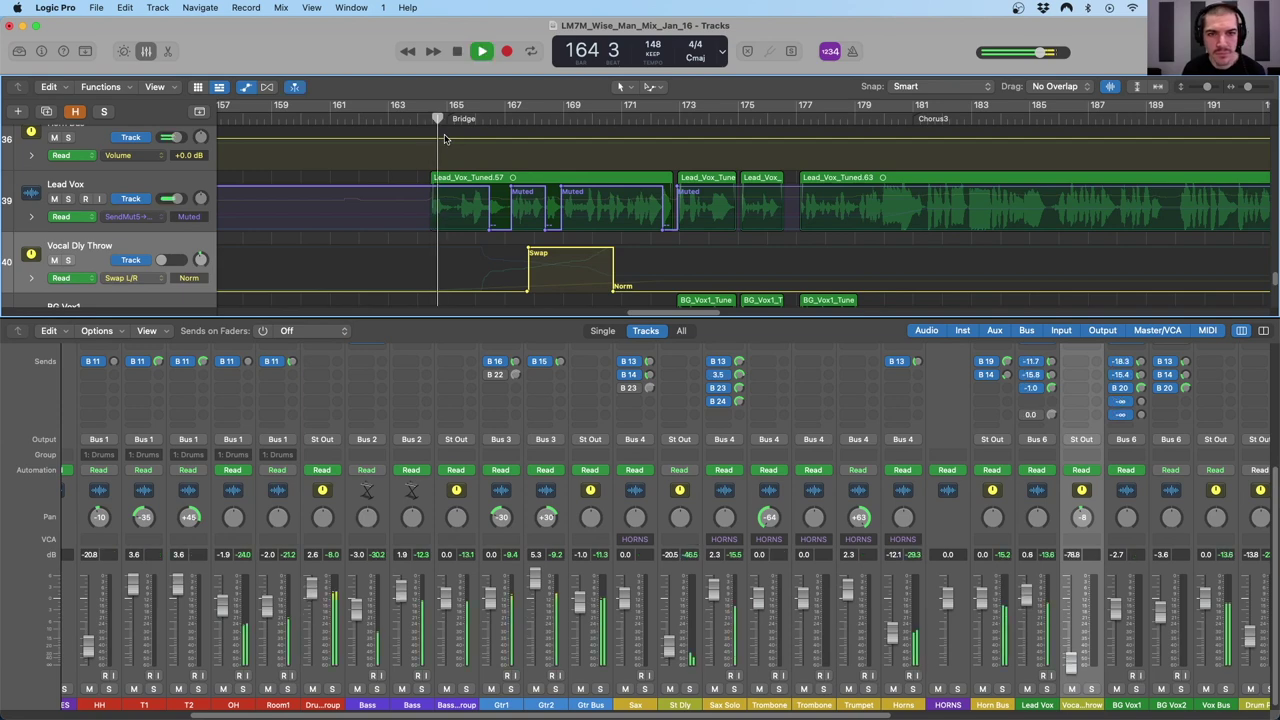
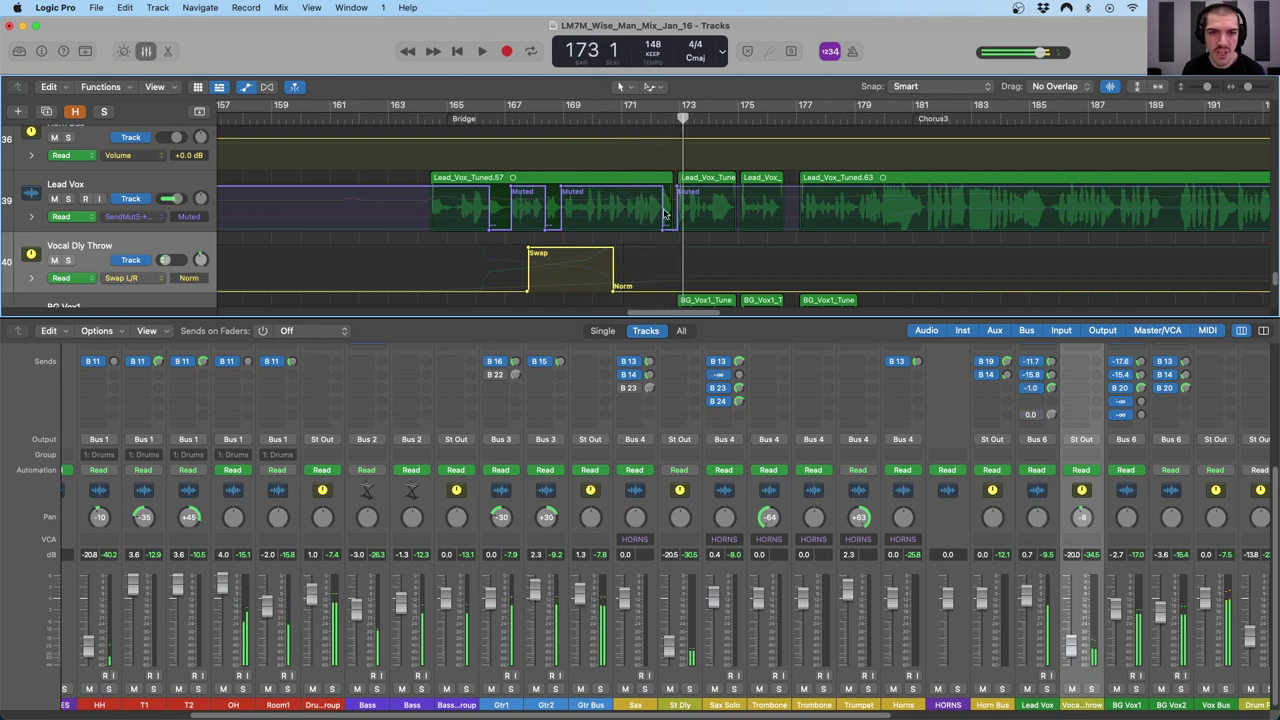
click(485, 120)
key(space)
key(shift+period)
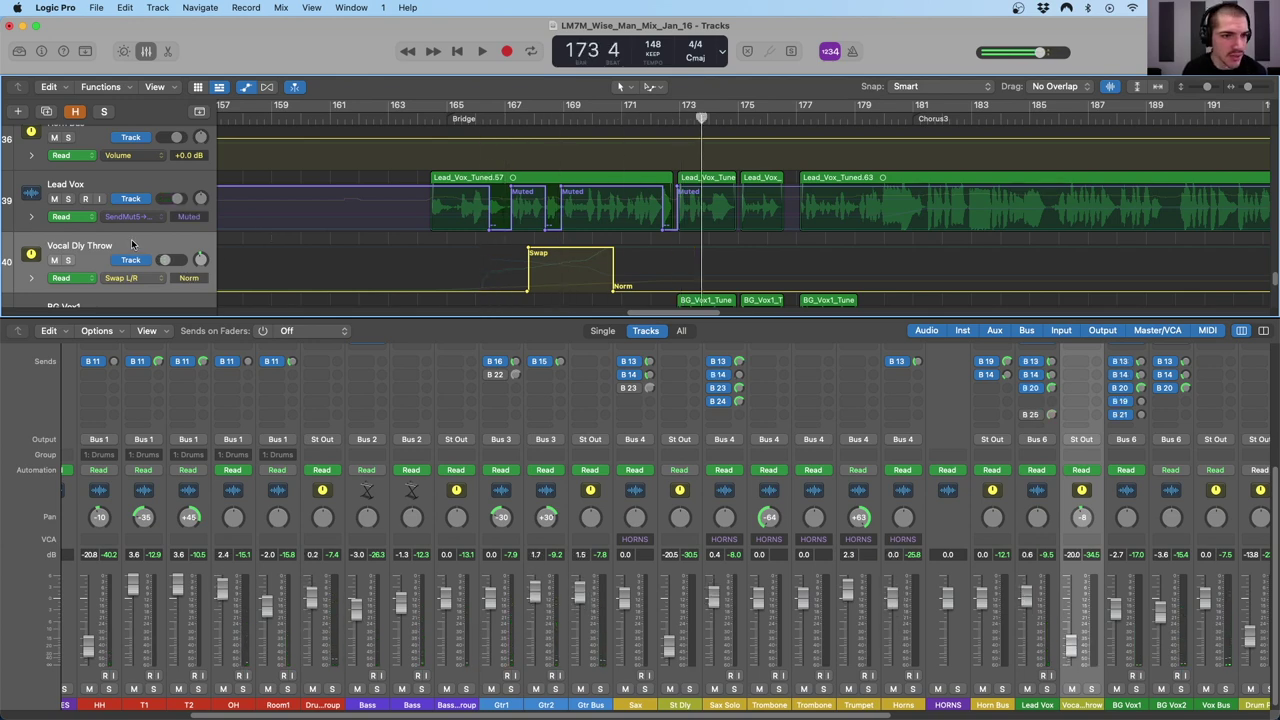
- Display the Vocal Dly Throw volume automation and examine its ramp in the Bridge at bars 166 and 172
click(125, 277)
click(167, 235)
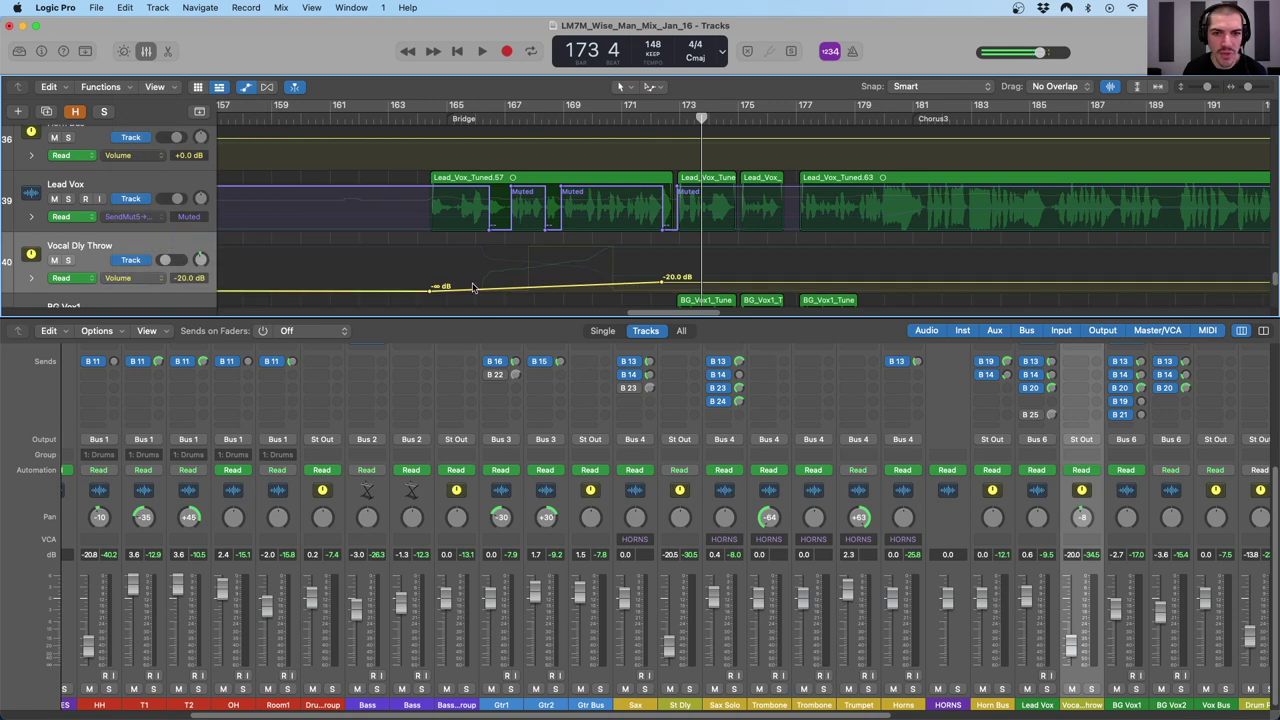
click(489, 118)
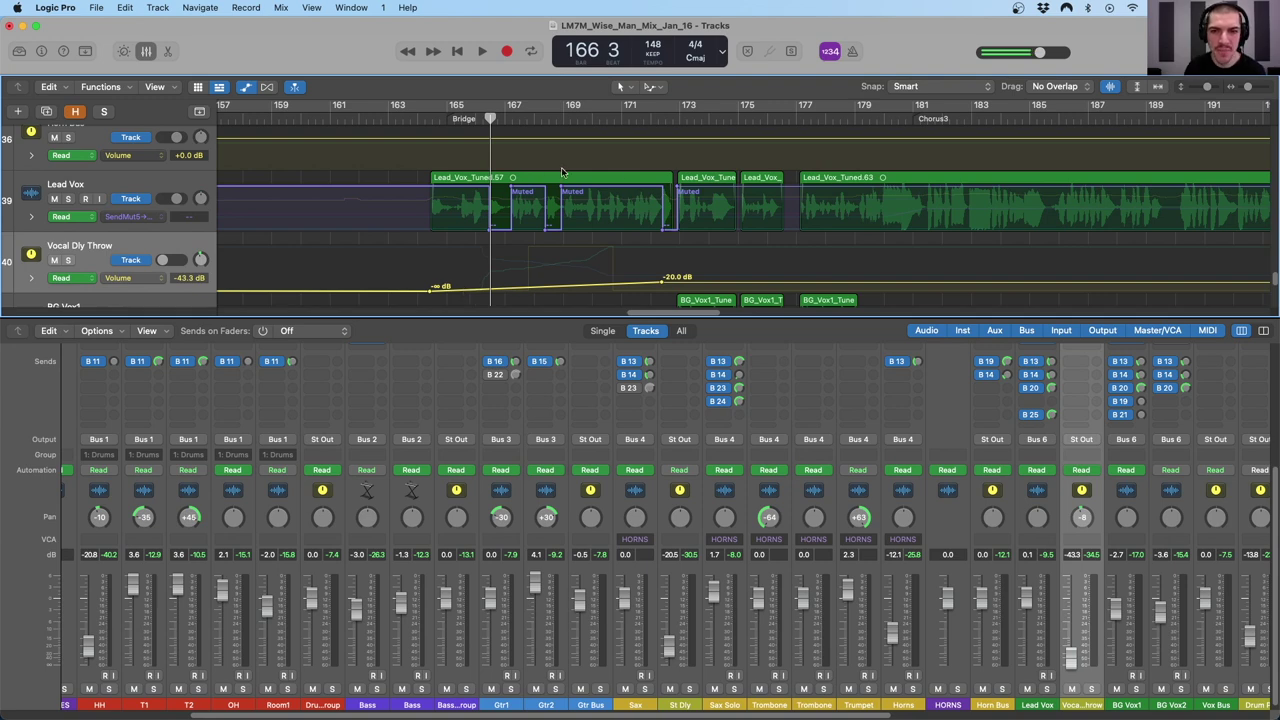
drag(648, 117, 665, 118)
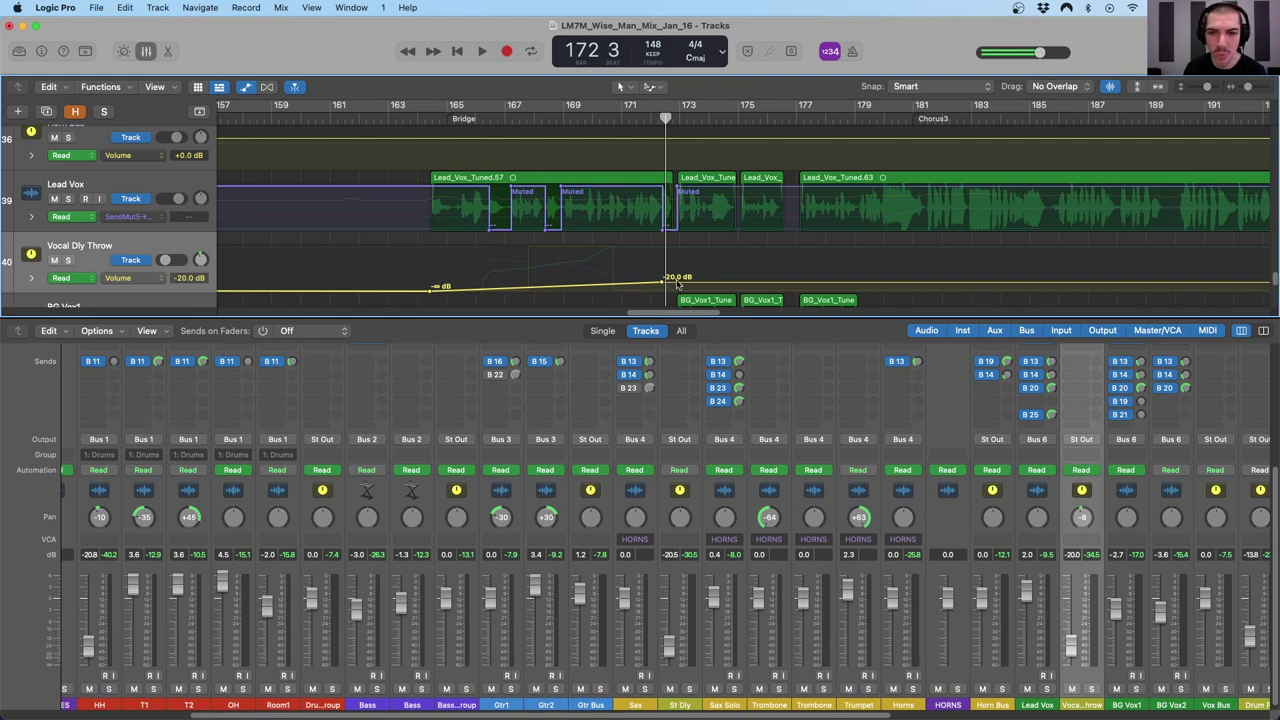
click(490, 290)
click(491, 288)
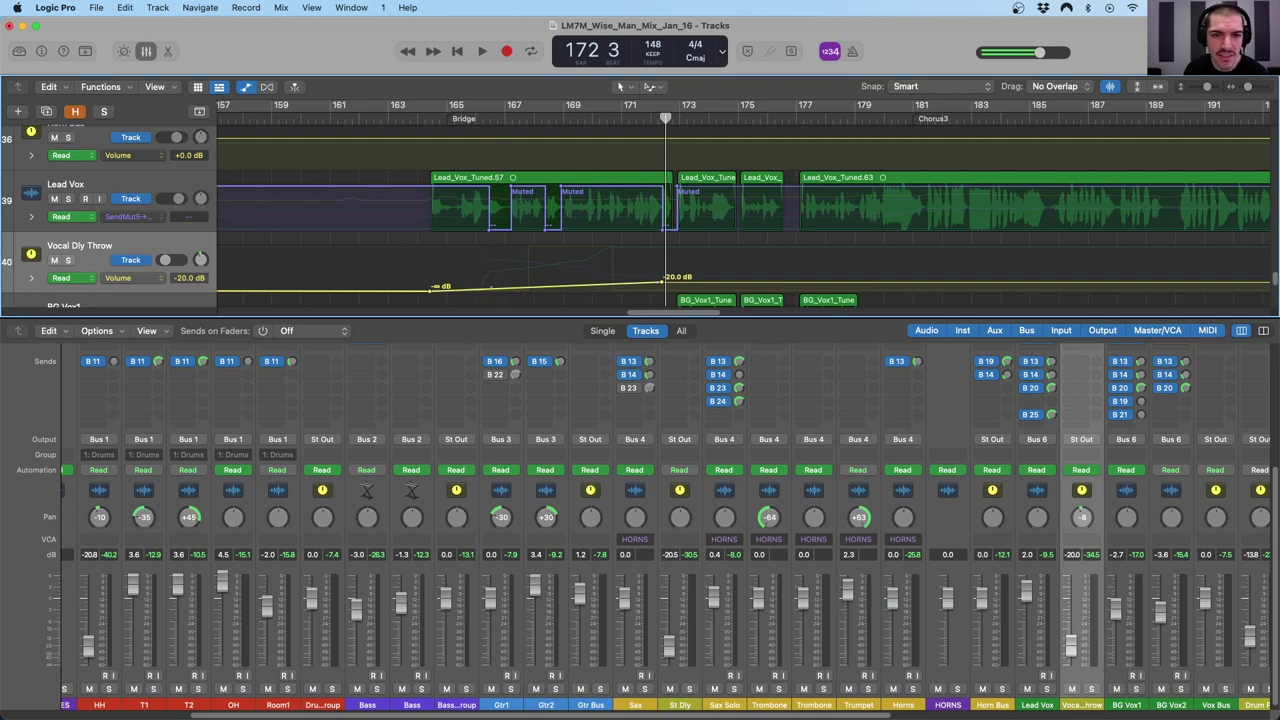
key(space)
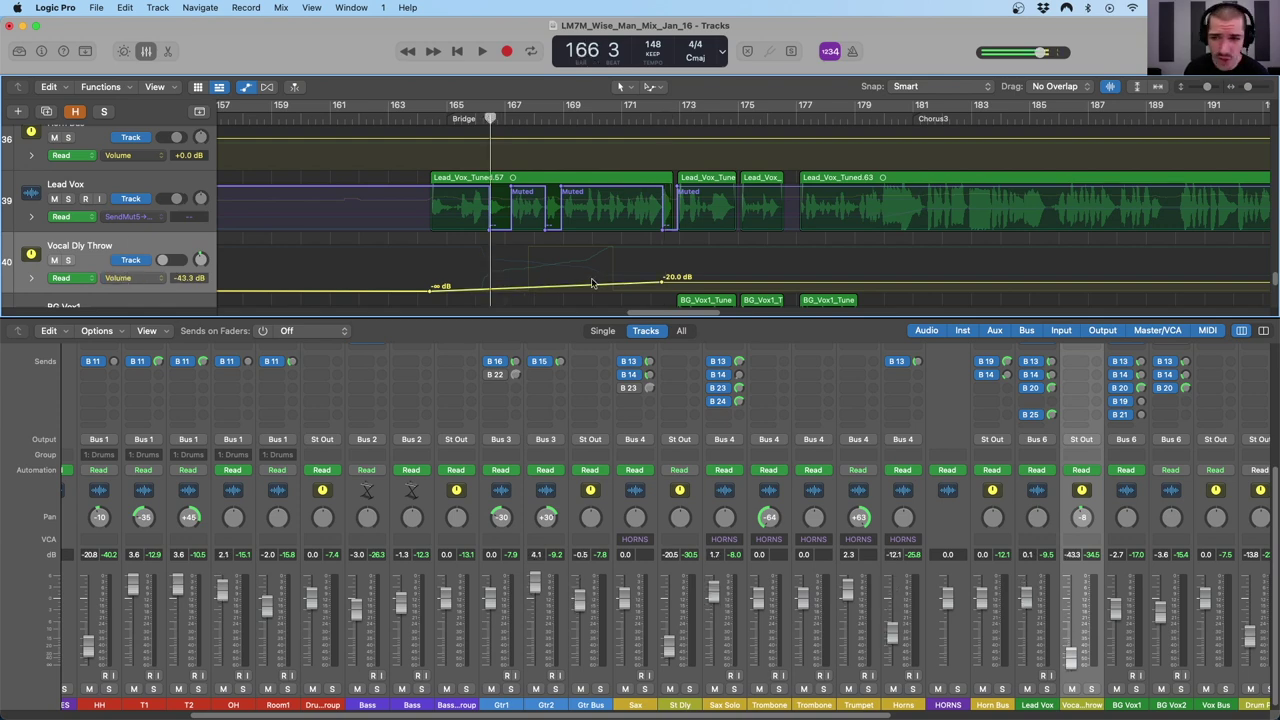
- Open the EchoBoy plug-in on the Vocal Dly Throw channel strip and place its window over the mixer
scroll(1060, 393, up, 5)
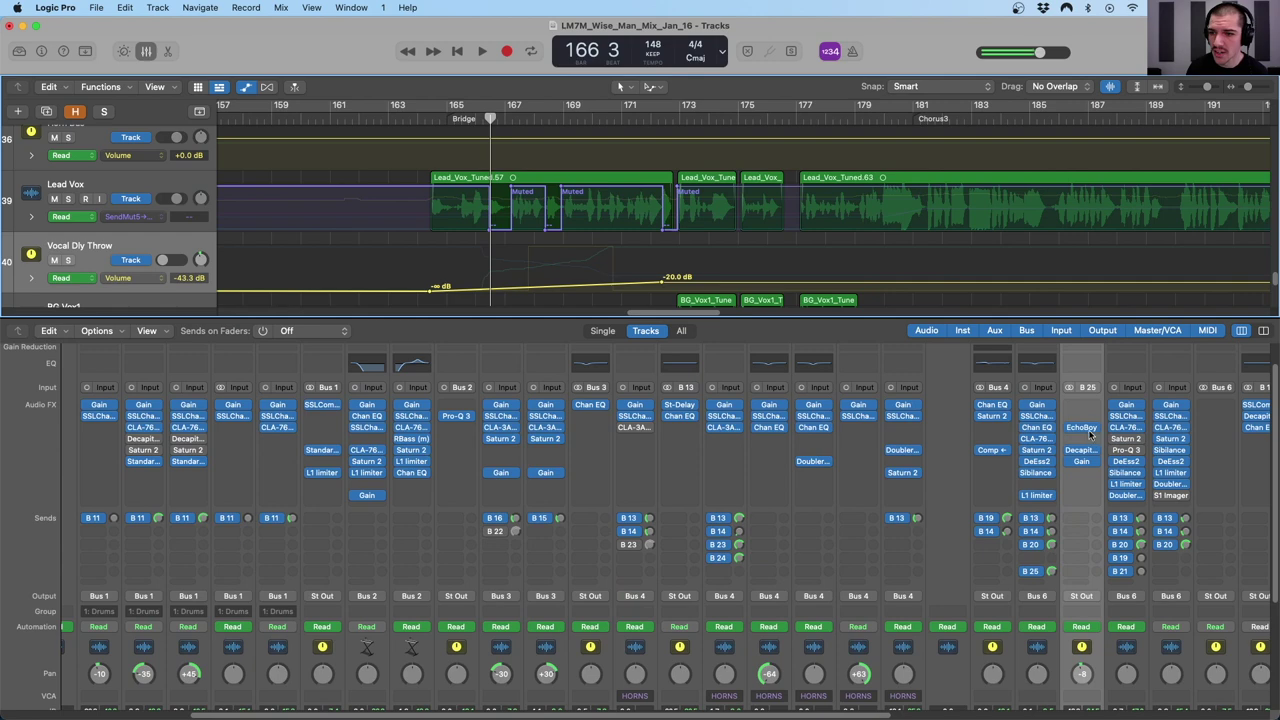
click(1084, 428)
drag(688, 207, 608, 272)
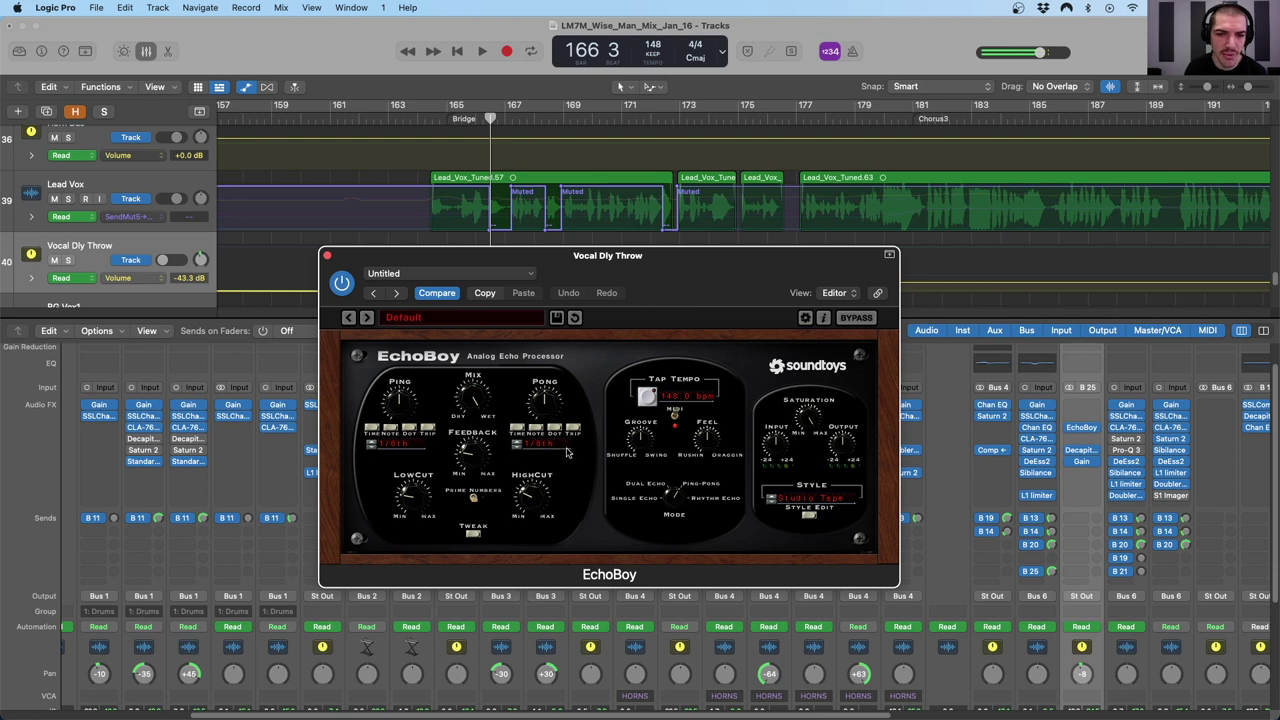
- Close EchoBoy, and inspect the Decapitator and Gain plug-ins on the Vocal Dly Throw channel strip, closing each one again
click(328, 257)
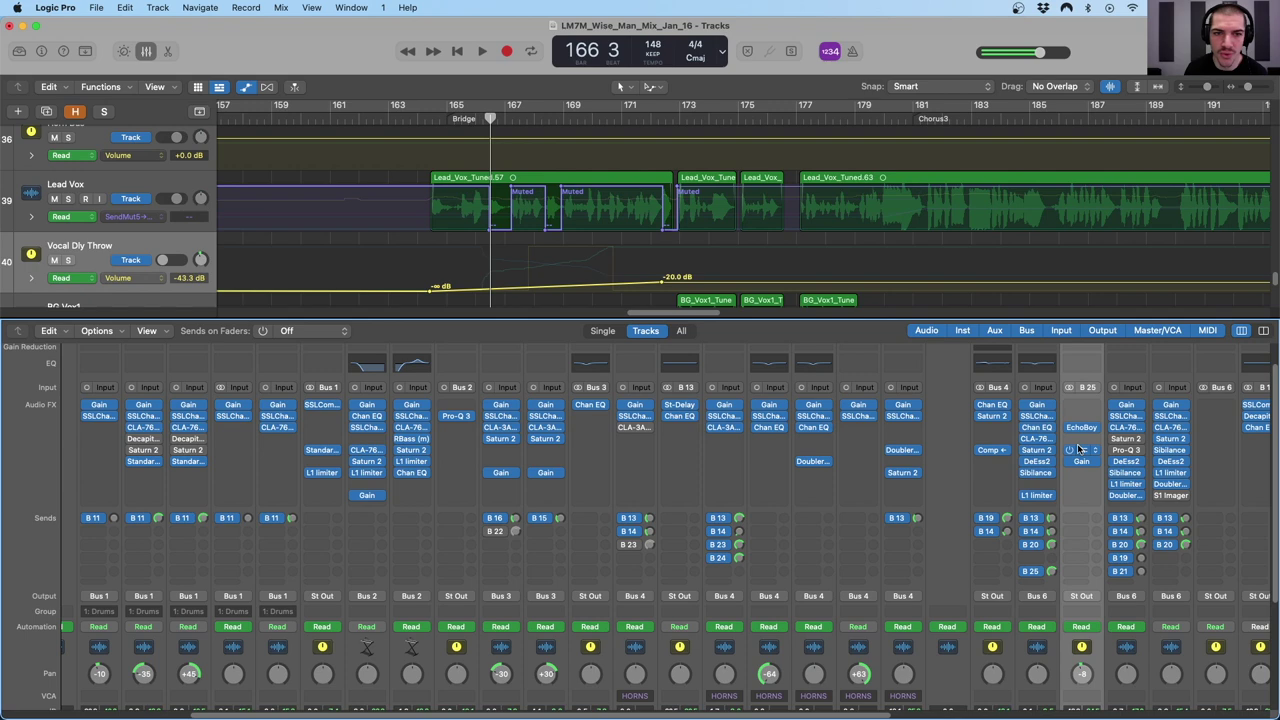
click(1080, 449)
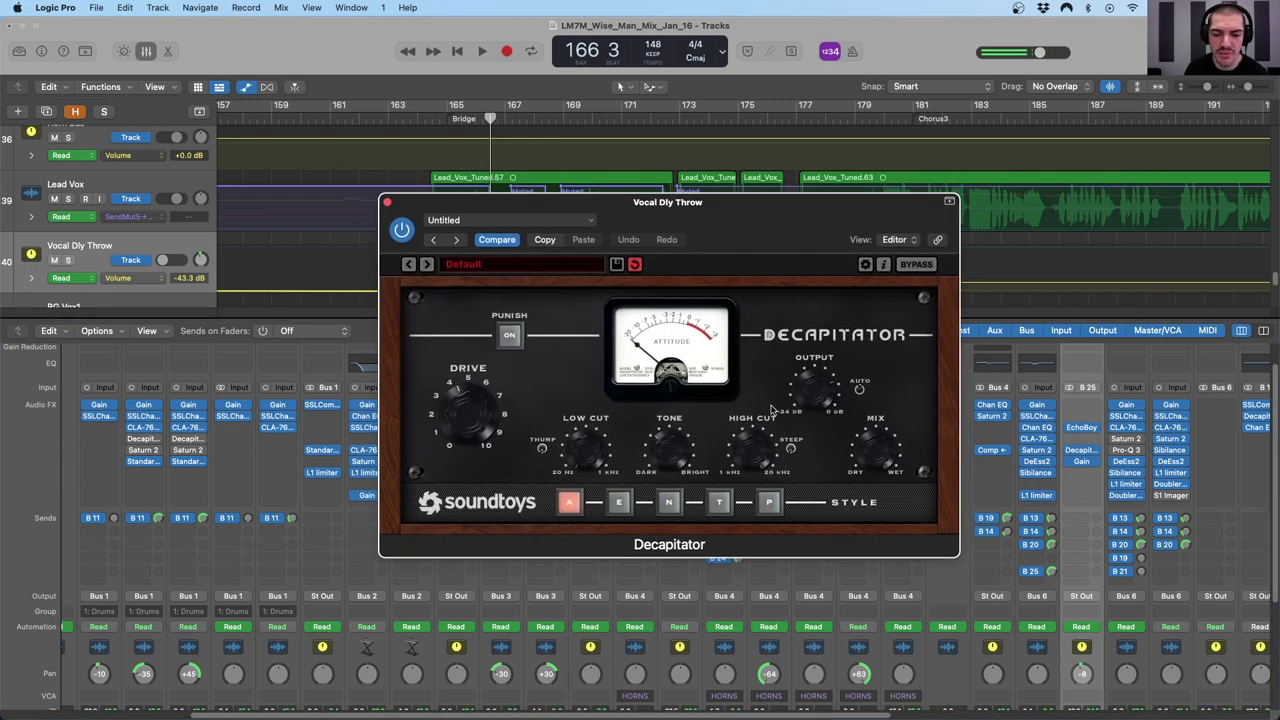
click(387, 204)
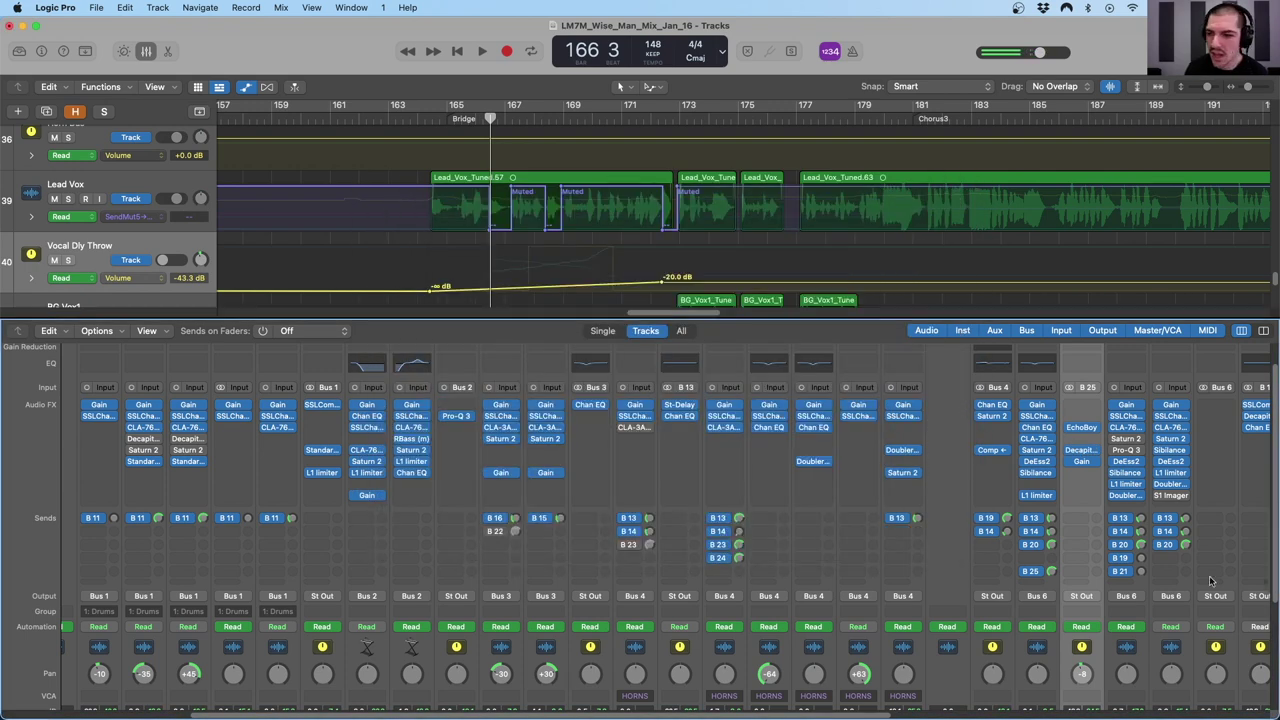
click(1083, 462)
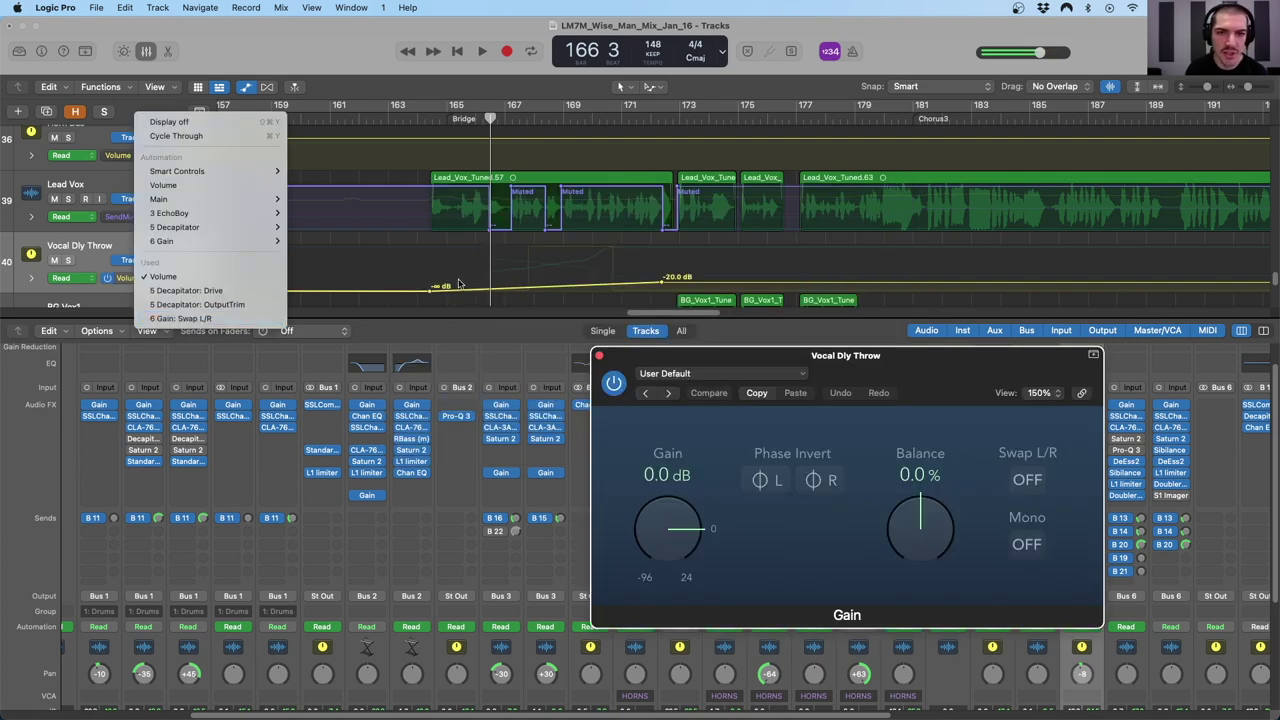
key(Escape)
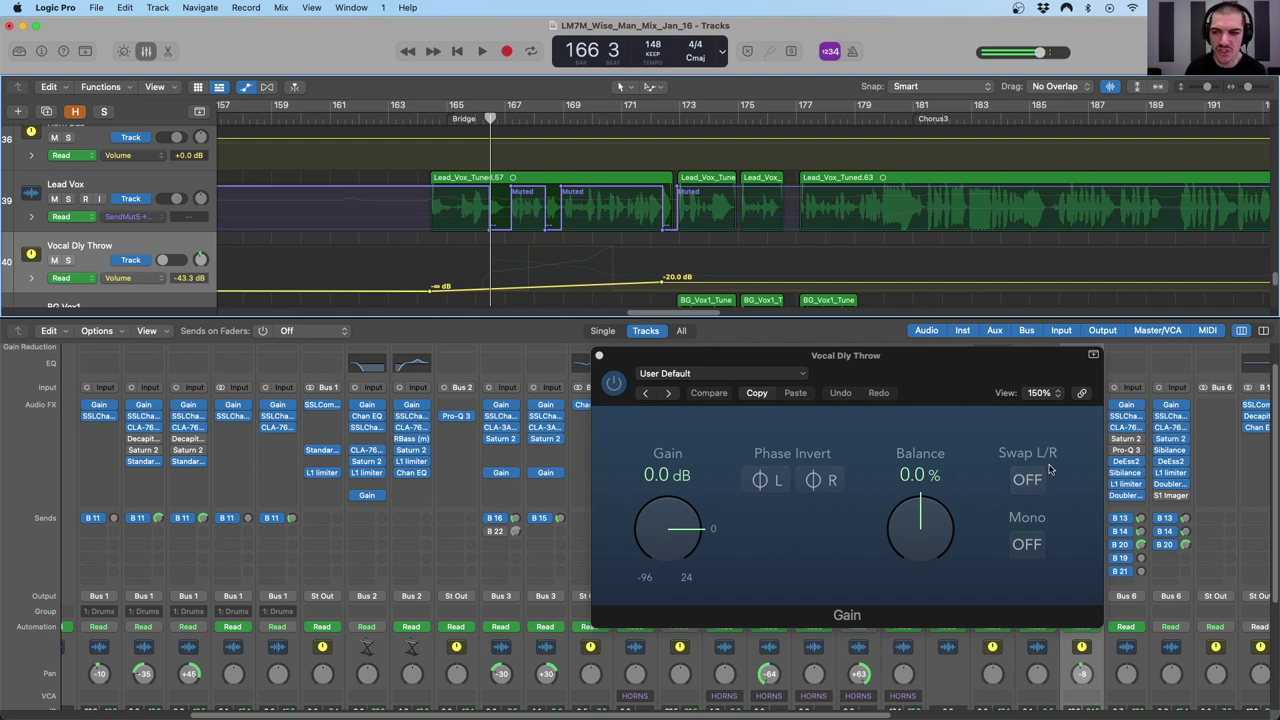
click(599, 357)
- Display the Vocal Dly Throw automation for Gain Swap L/R, followed by the automation for Decapitator Drive
click(135, 278)
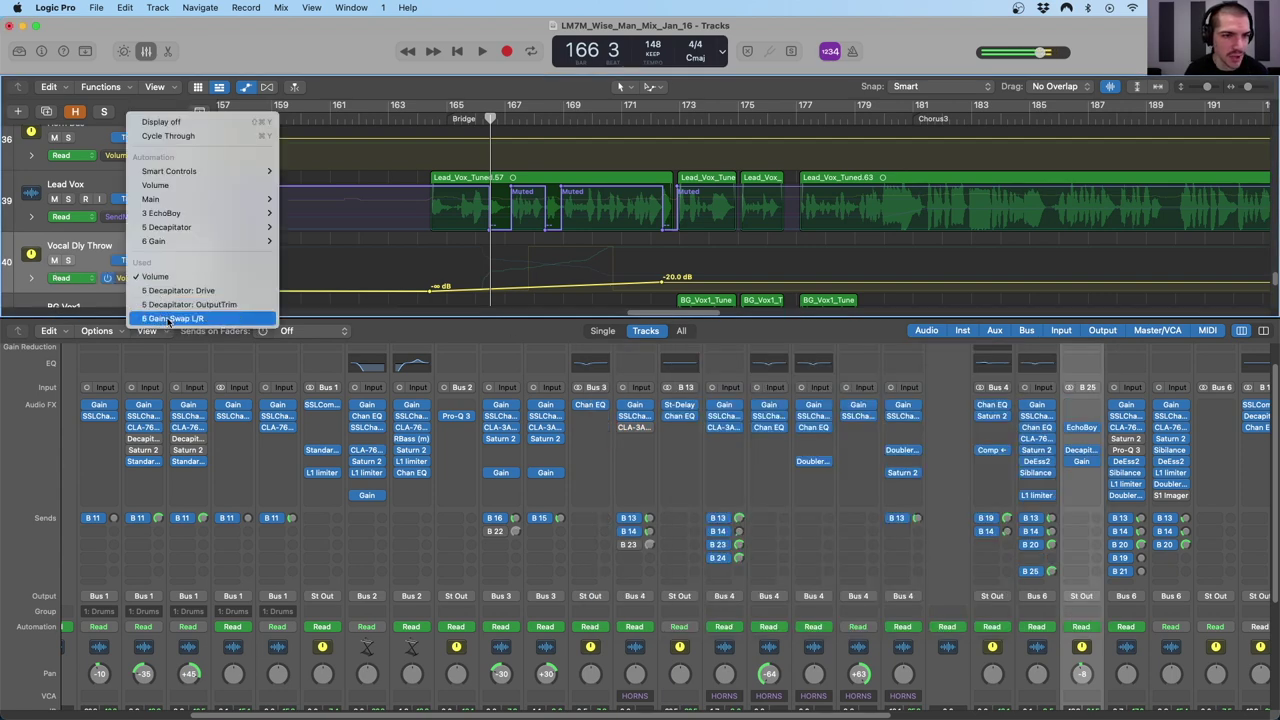
click(170, 318)
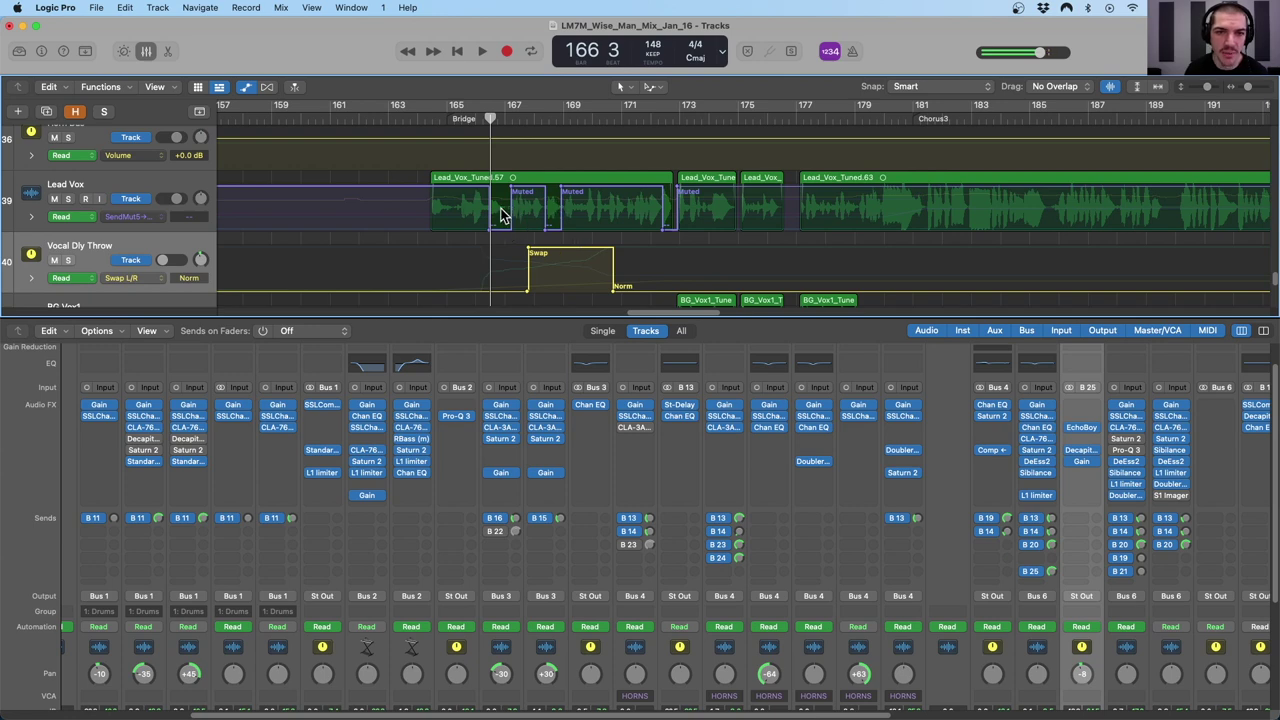
click(125, 278)
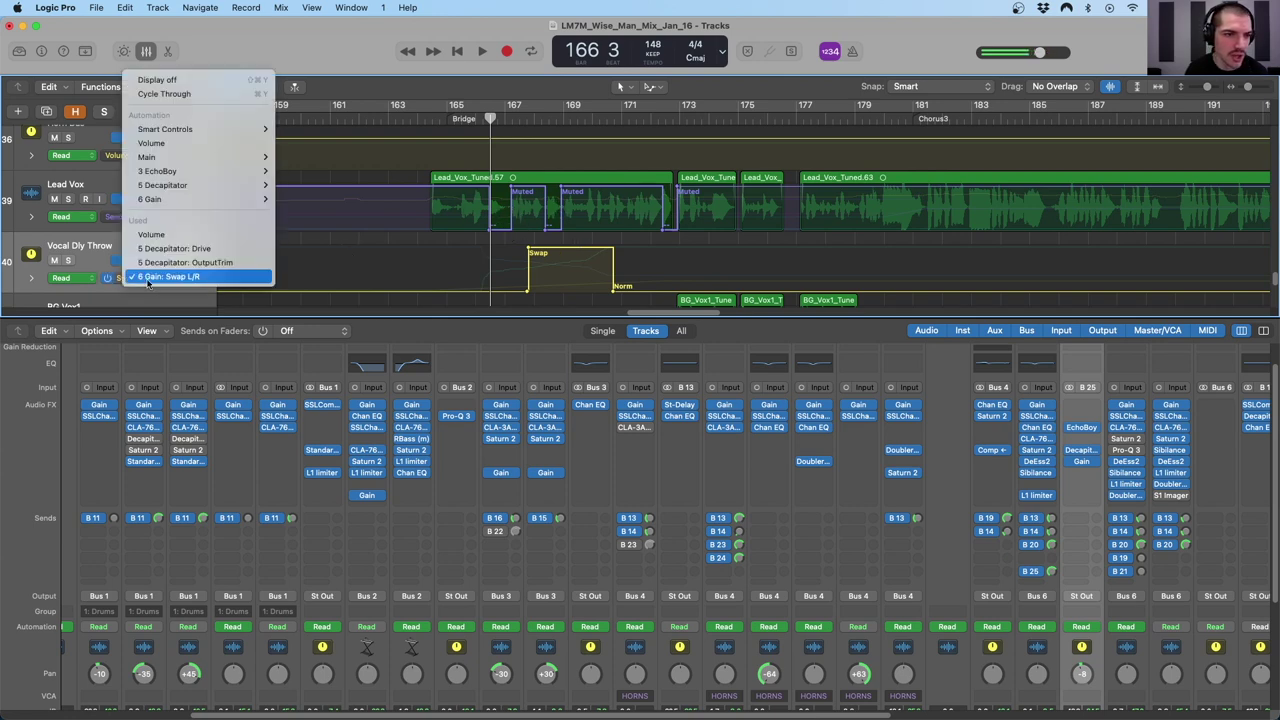
click(178, 250)
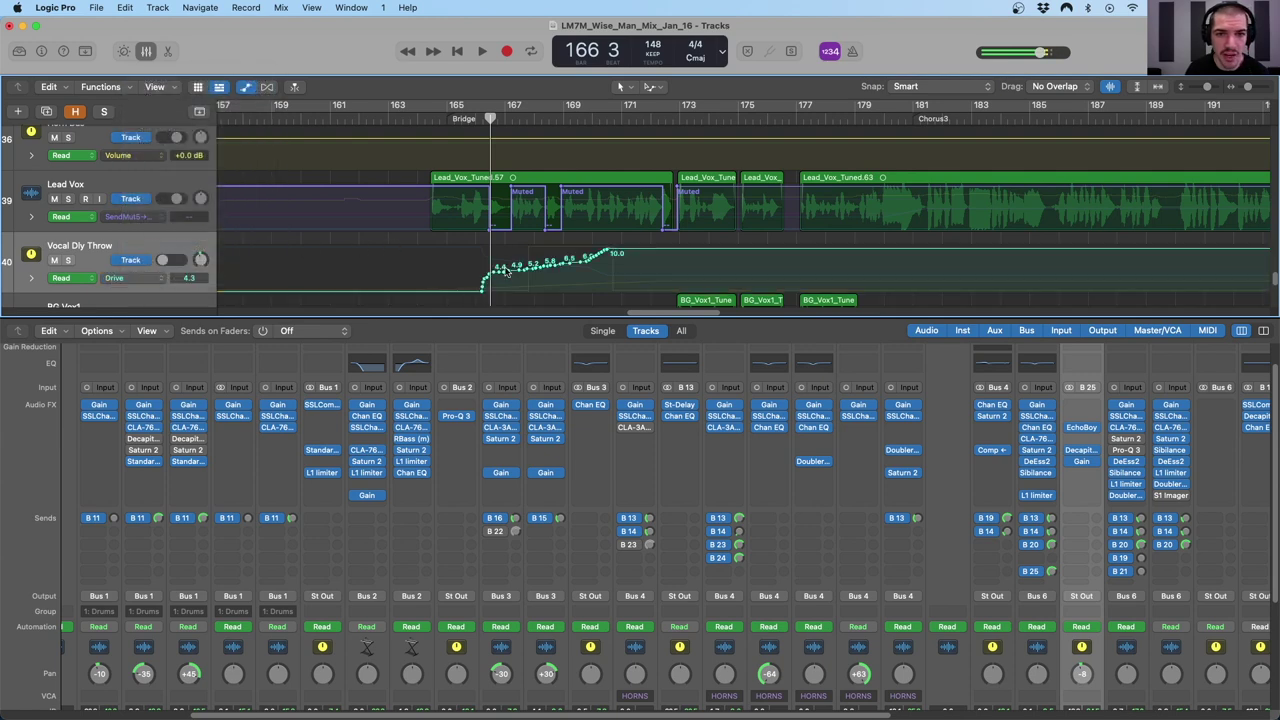
drag(609, 252, 595, 235)
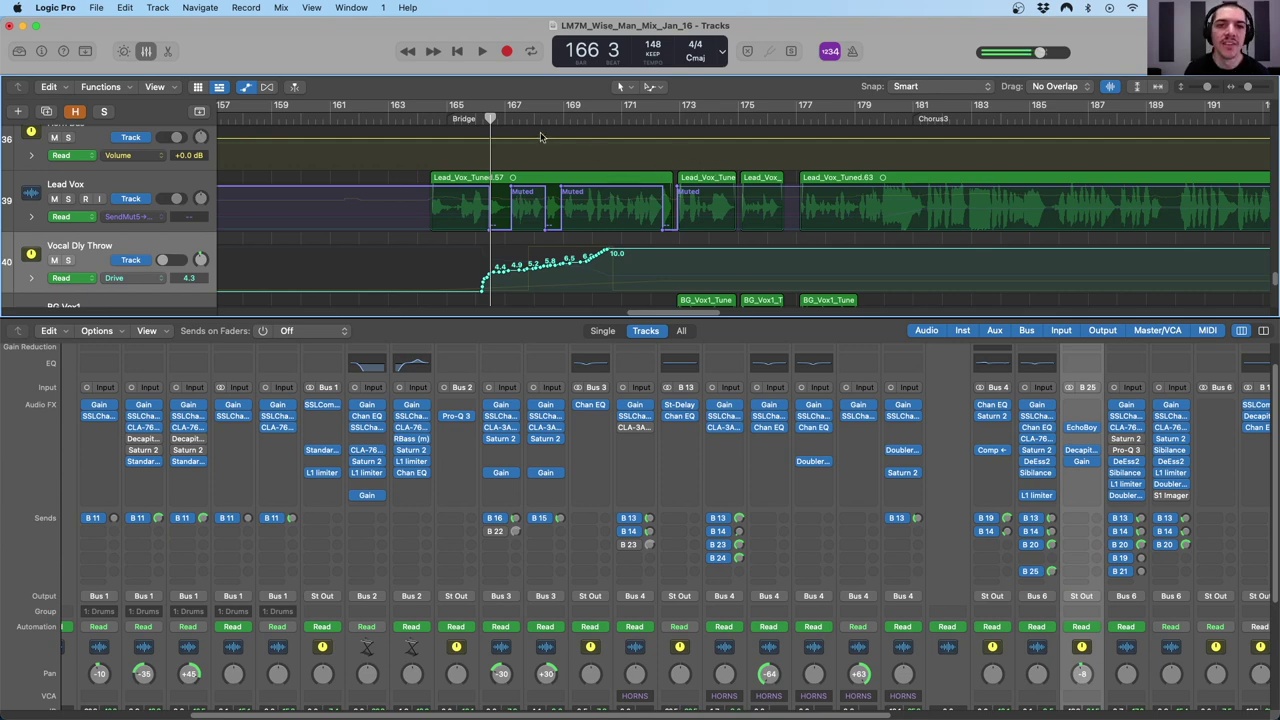
- Display the Vocal Dly Throw Decapitator OutputTrim automation and move the playhead between bars 165 and 167 to compare its levels
click(135, 277)
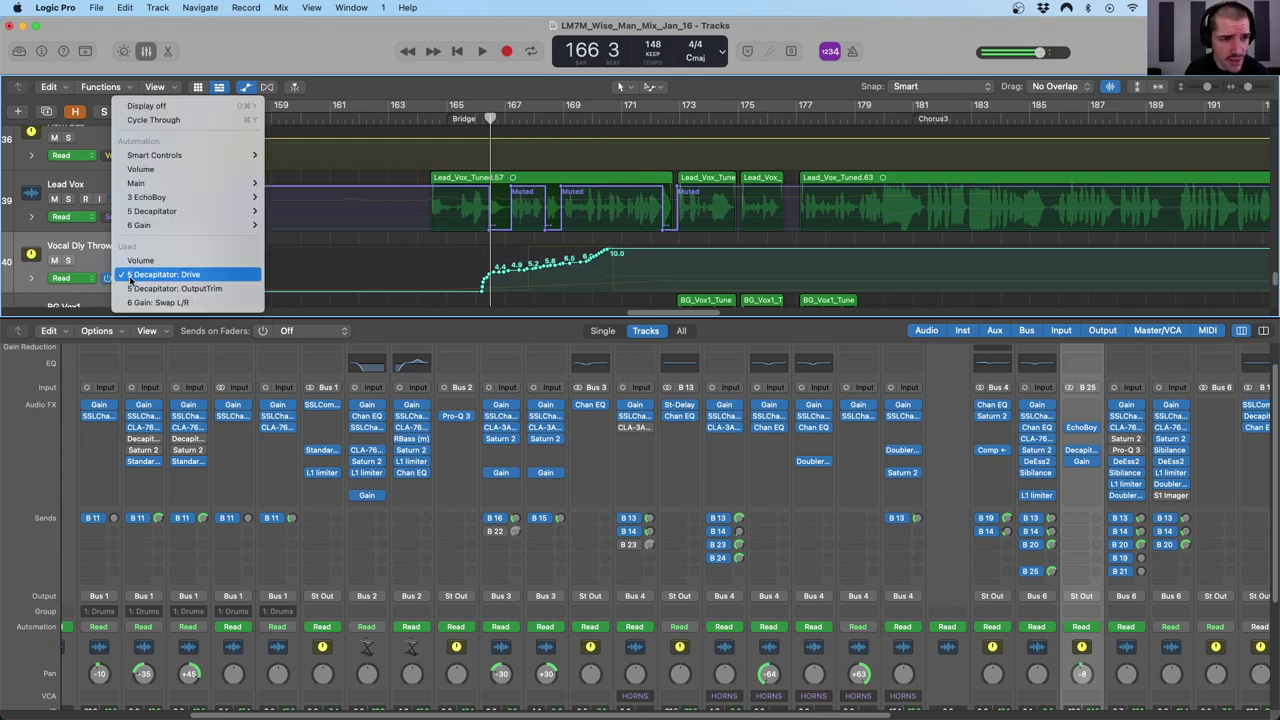
click(197, 289)
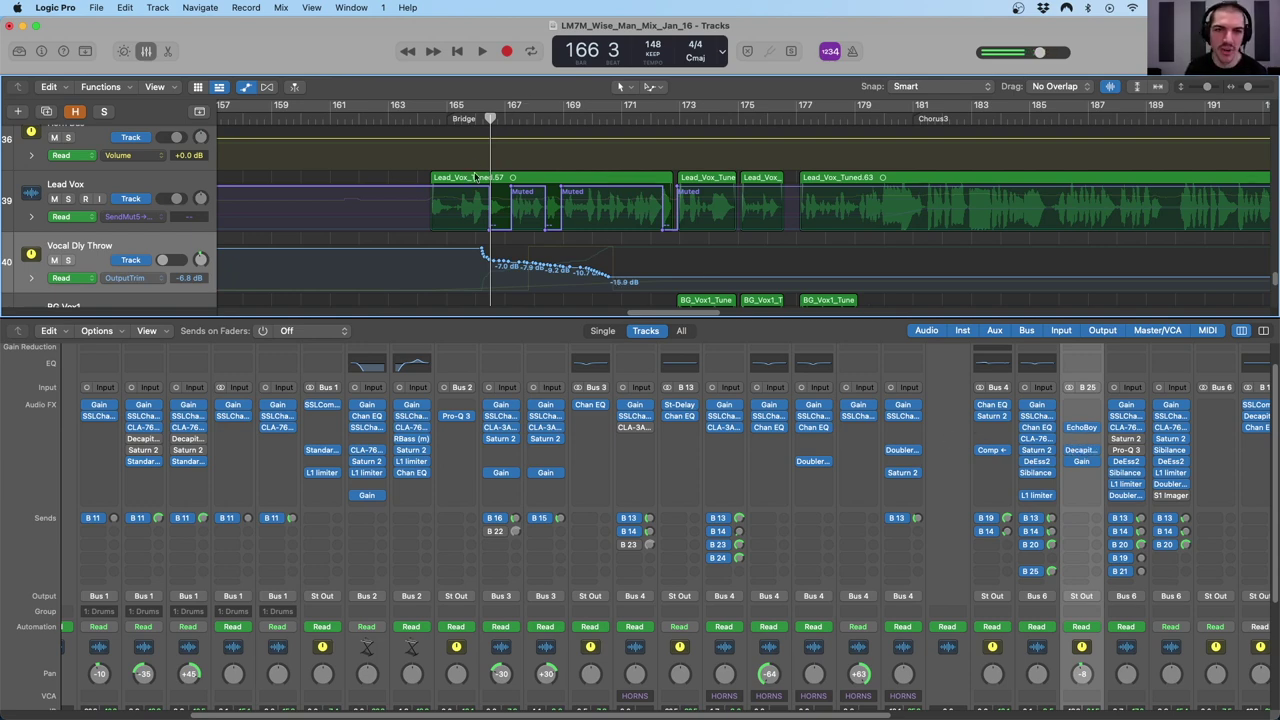
drag(468, 118, 447, 118)
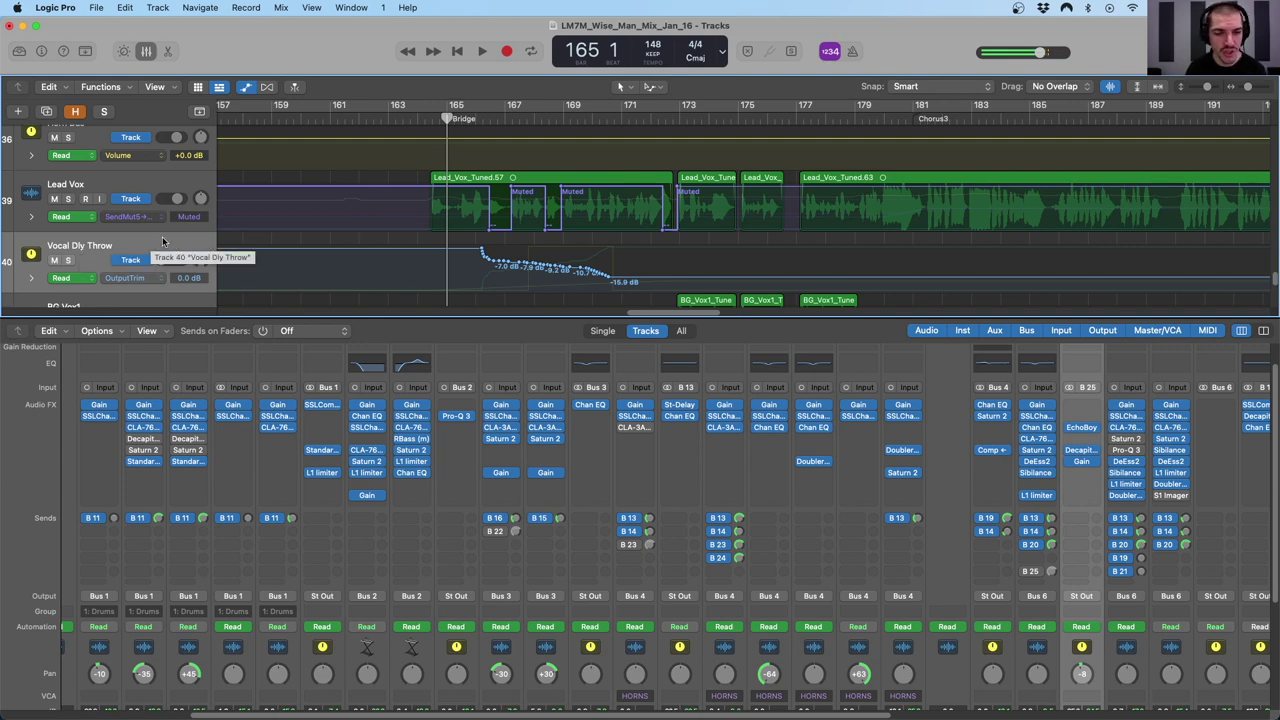
drag(483, 118, 518, 117)
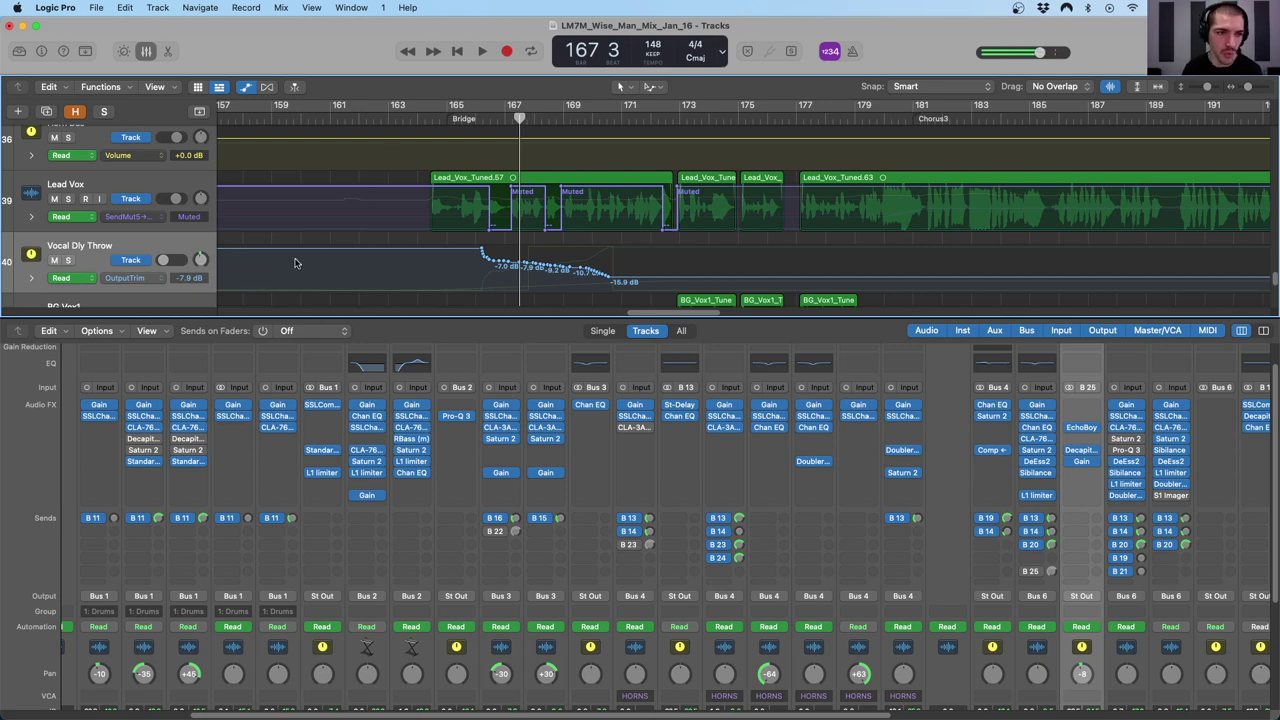
- Play the Bridge with Lead Vox and Vocal Dly Throw soloed, and return the playhead to bar 172 with solo off
drag(519, 118, 432, 117)
click(67, 198)
key(space)
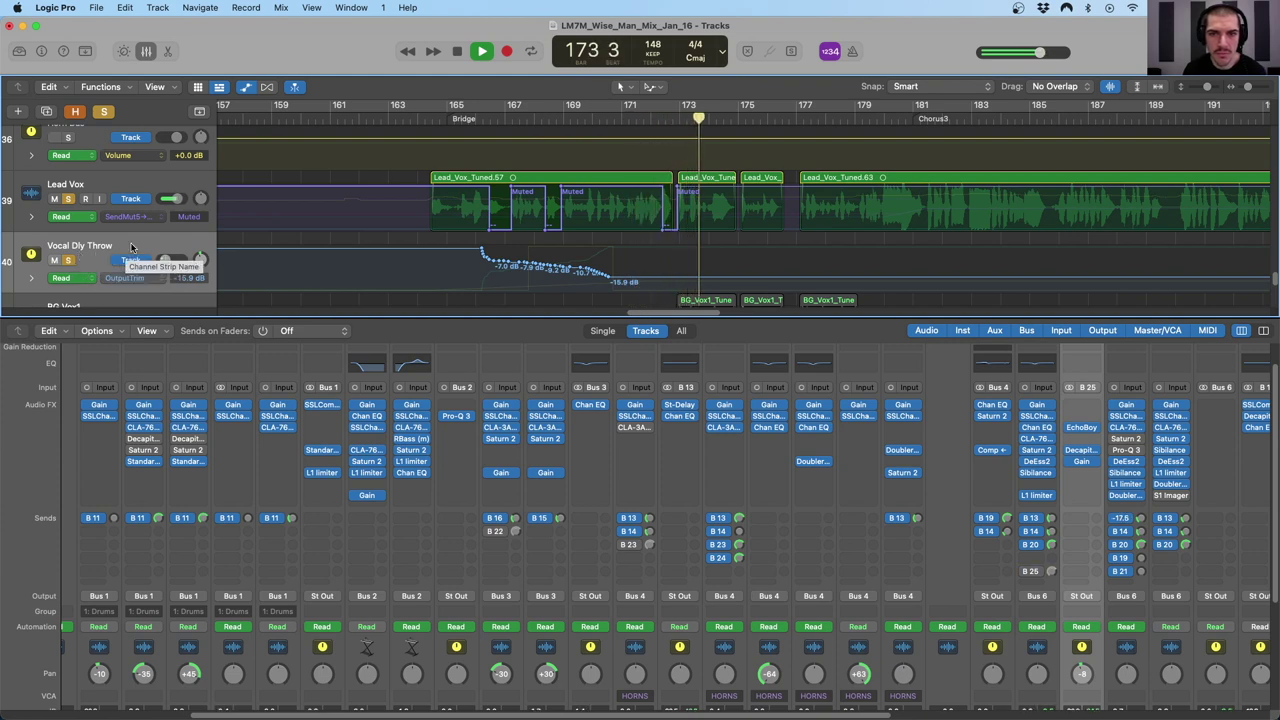
key(space)
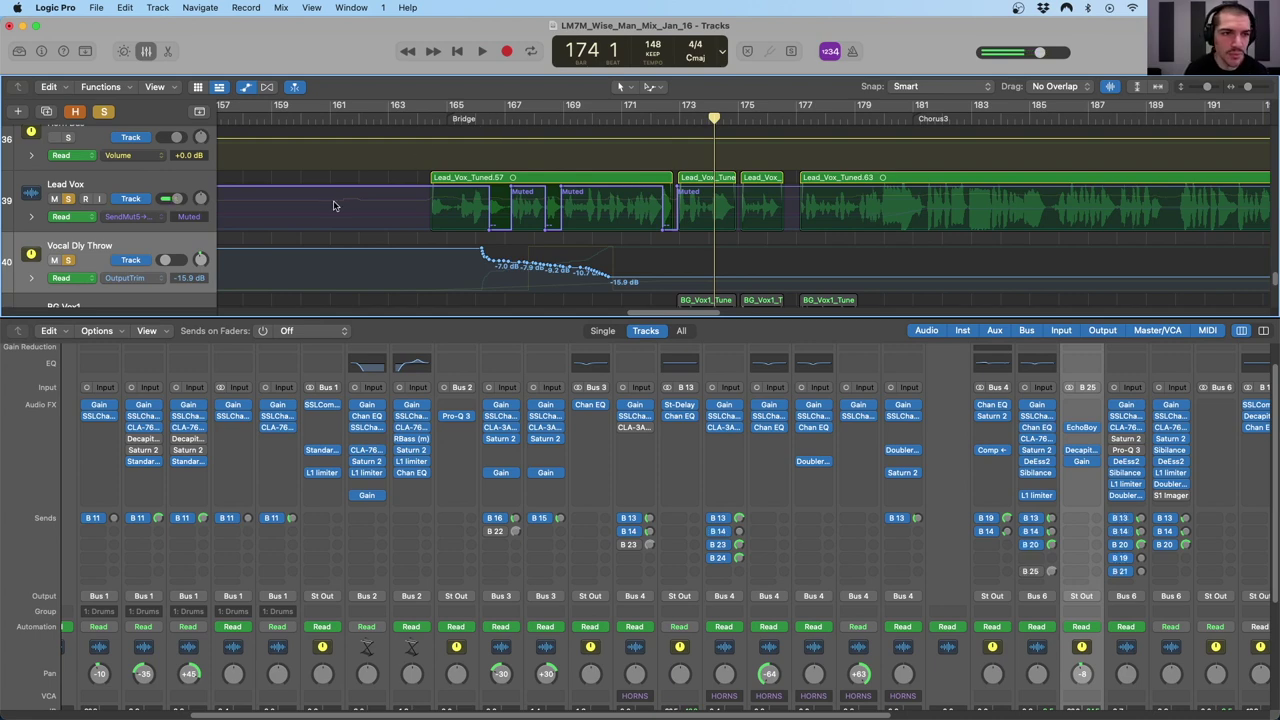
drag(483, 118, 666, 115)
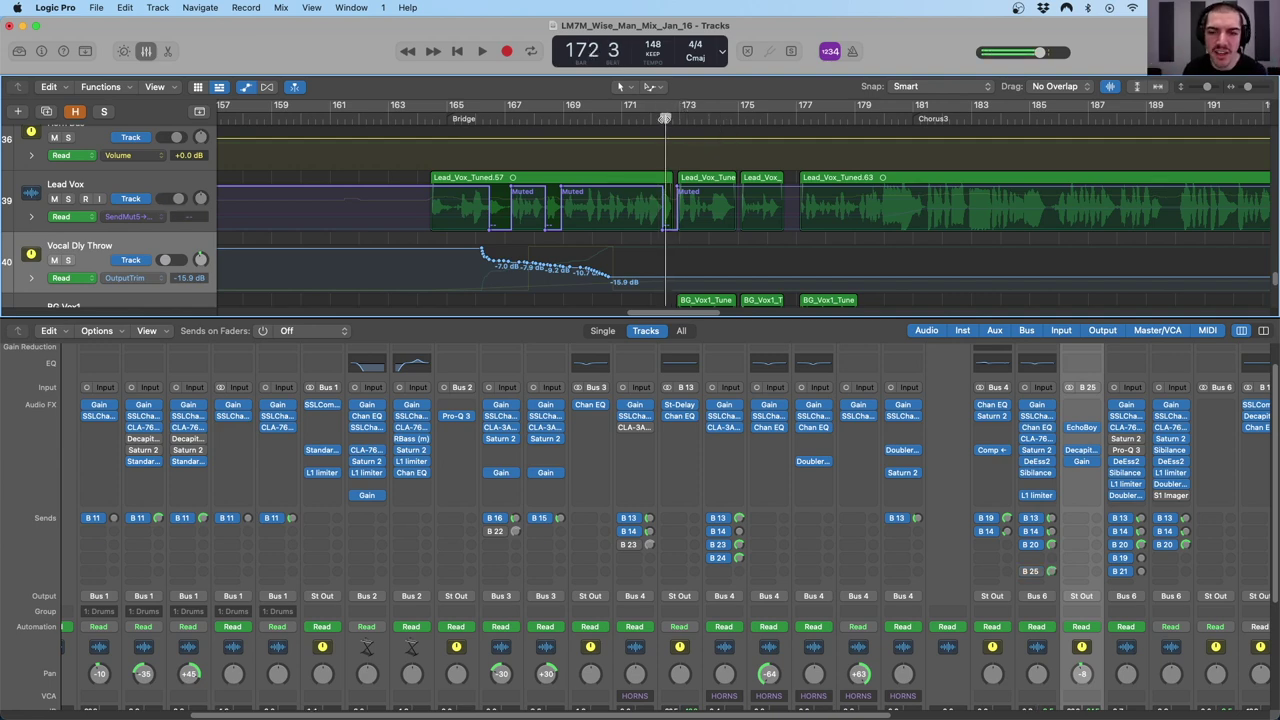
- Select the BG Vox1 track and examine its Send 1 → St Dly automation across the whole song
scroll(199, 241, down, 5)
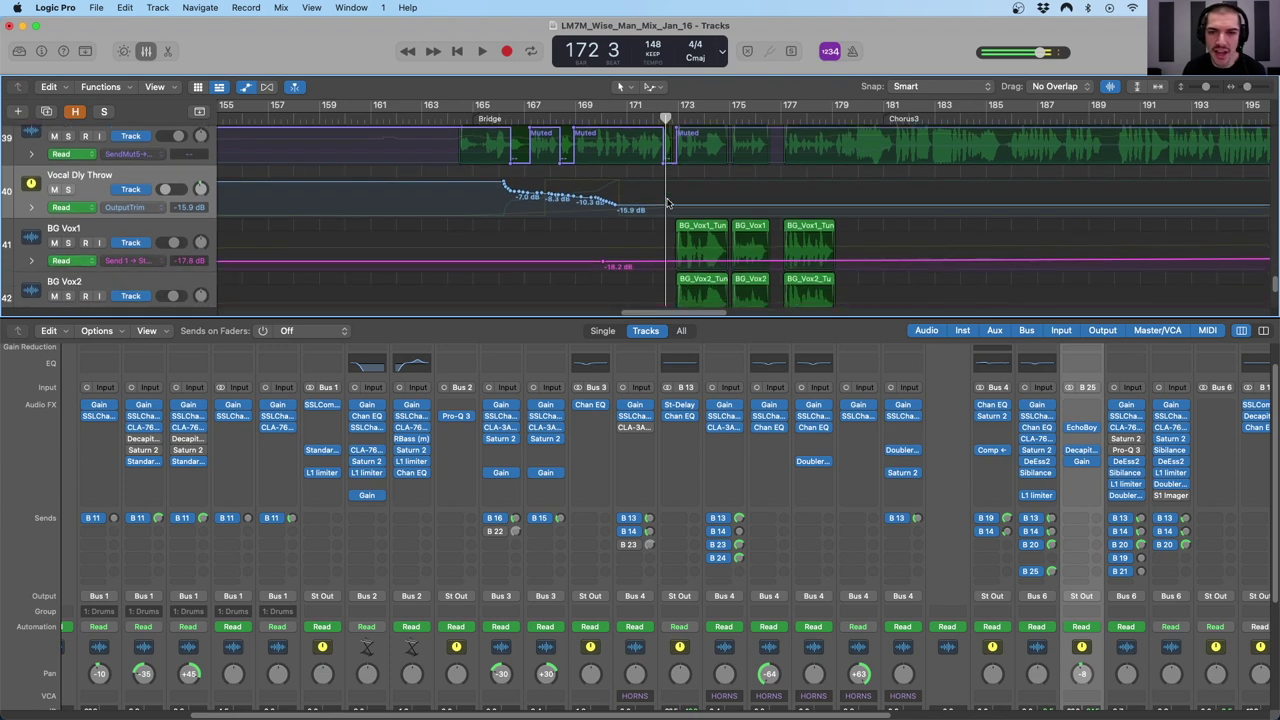
click(118, 216)
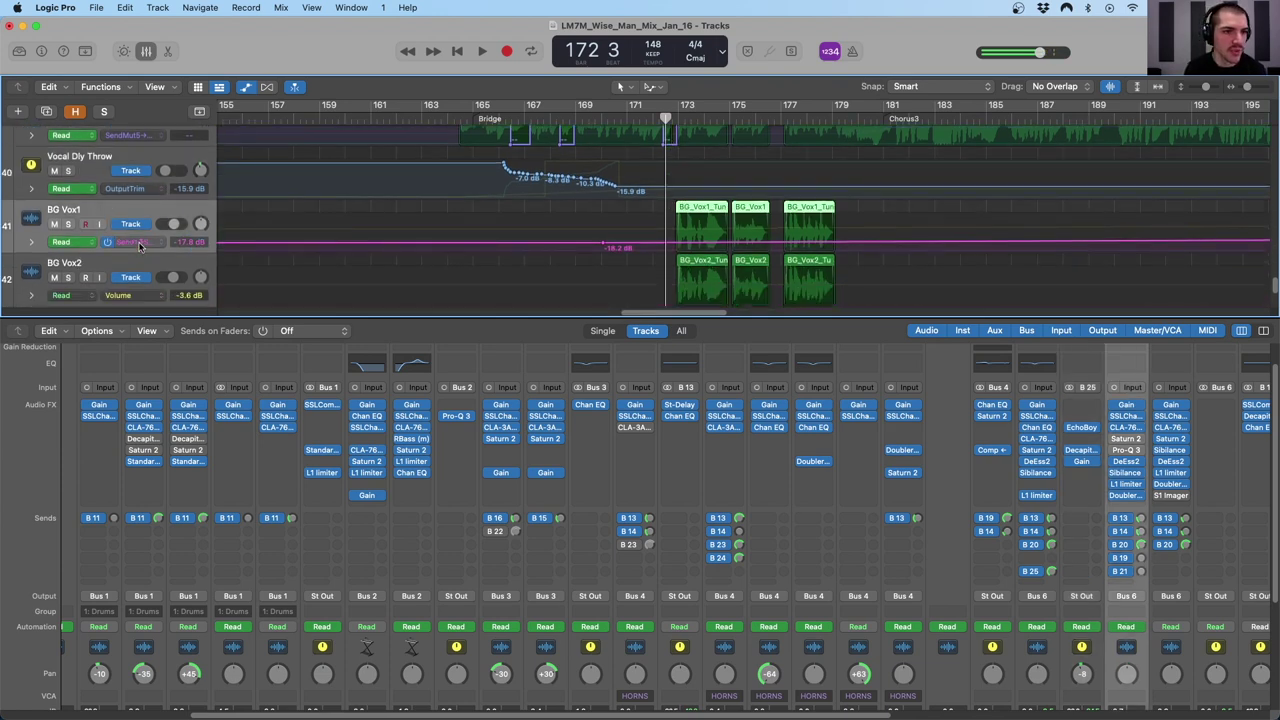
click(140, 242)
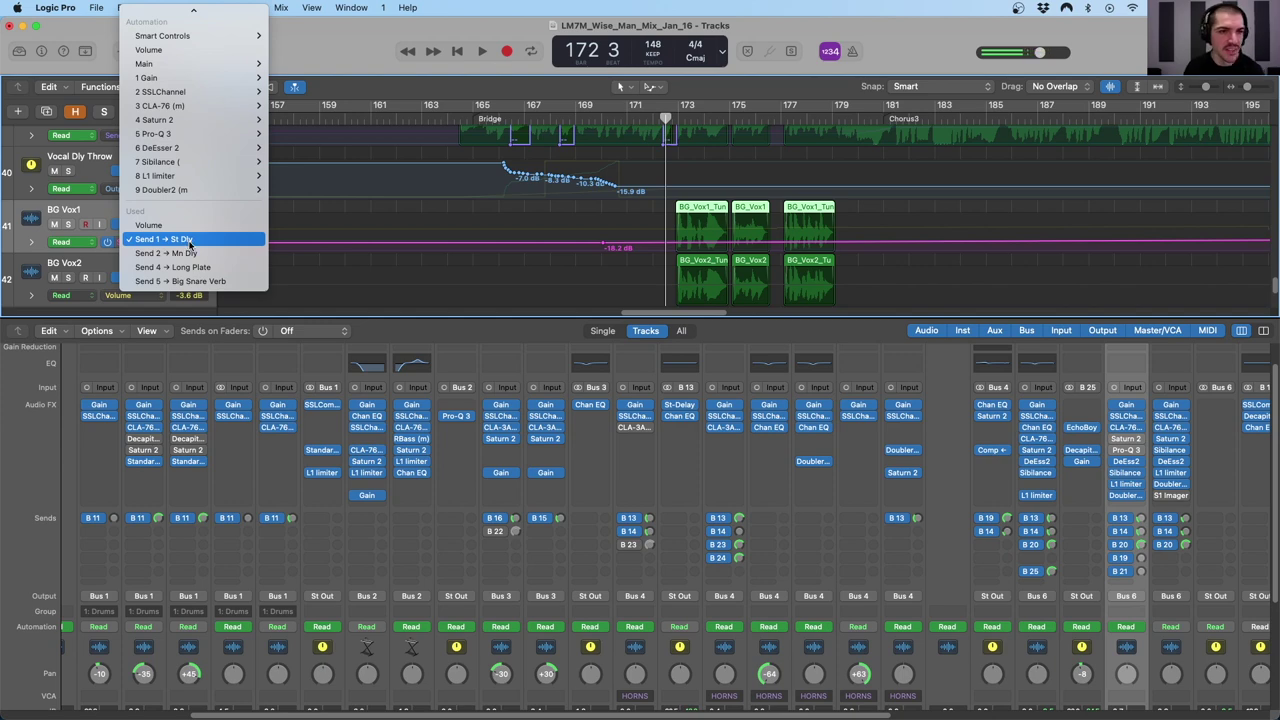
click(756, 186)
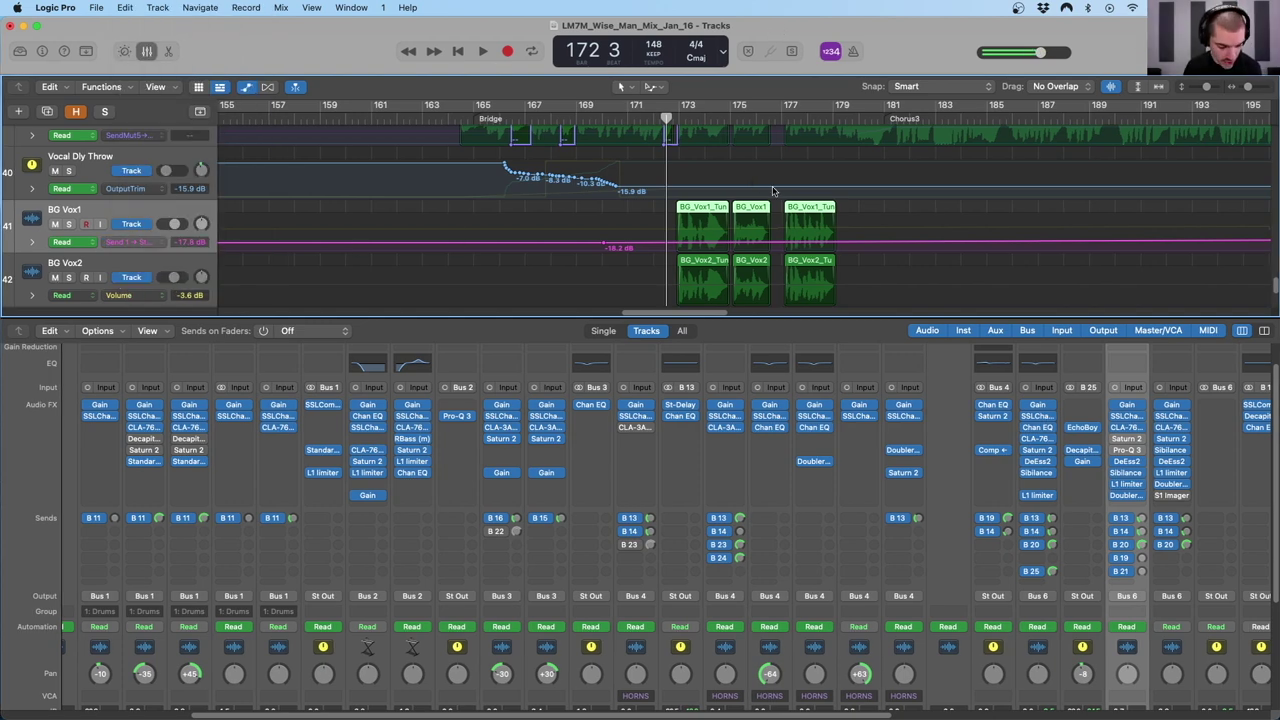
scroll(768, 192, down, 5)
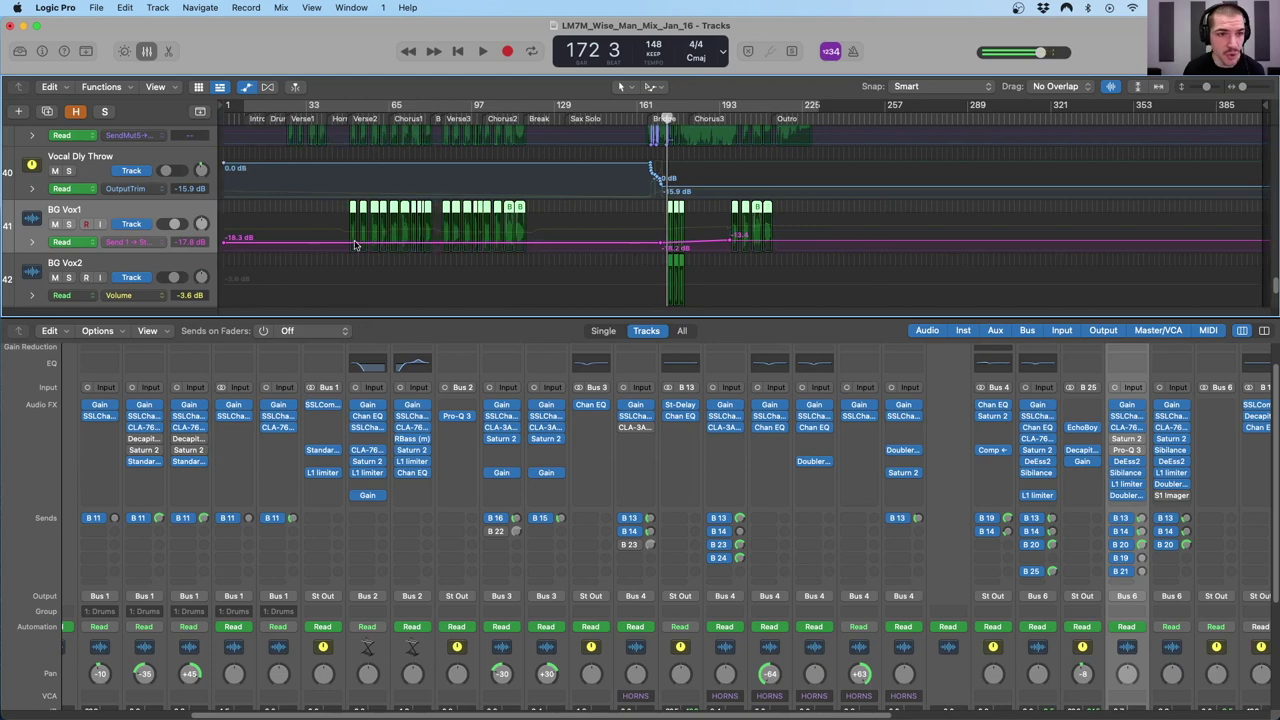
scroll(684, 258, up, 3)
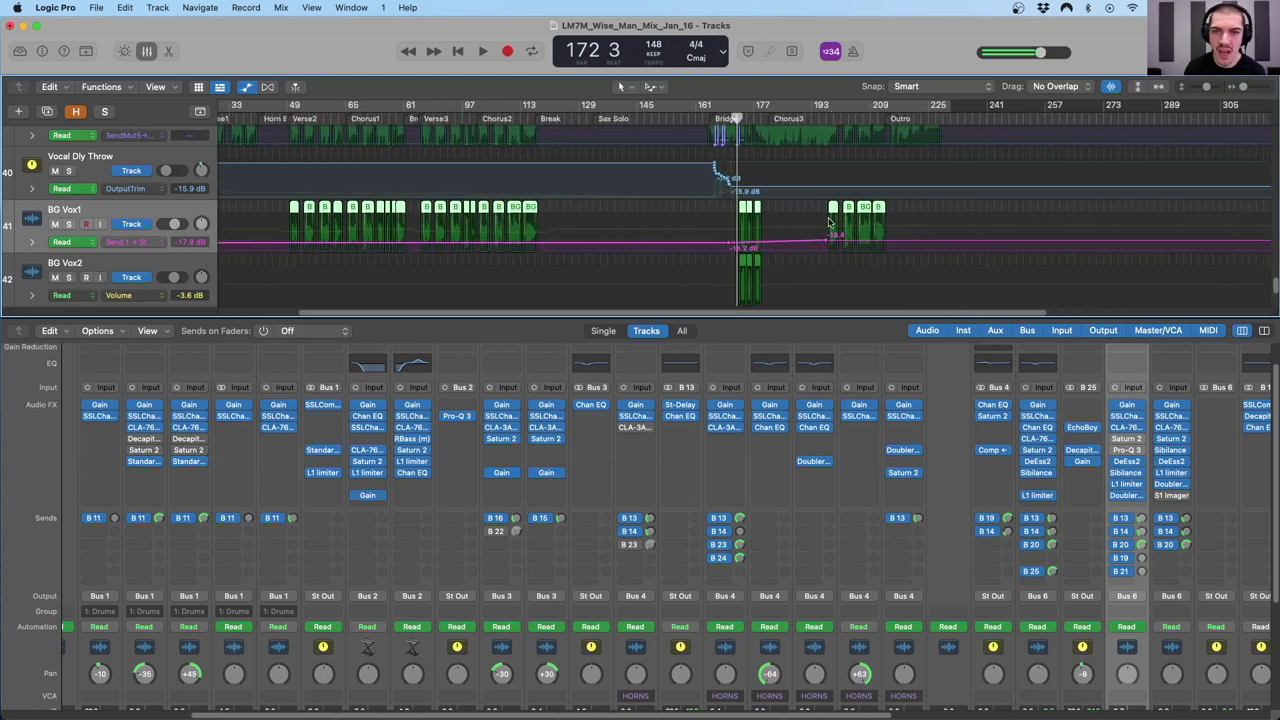
- Display the BG Vox1 automation for Send 2 → Mn Dly, followed by Send 4 → Long Plate
click(118, 242)
click(210, 251)
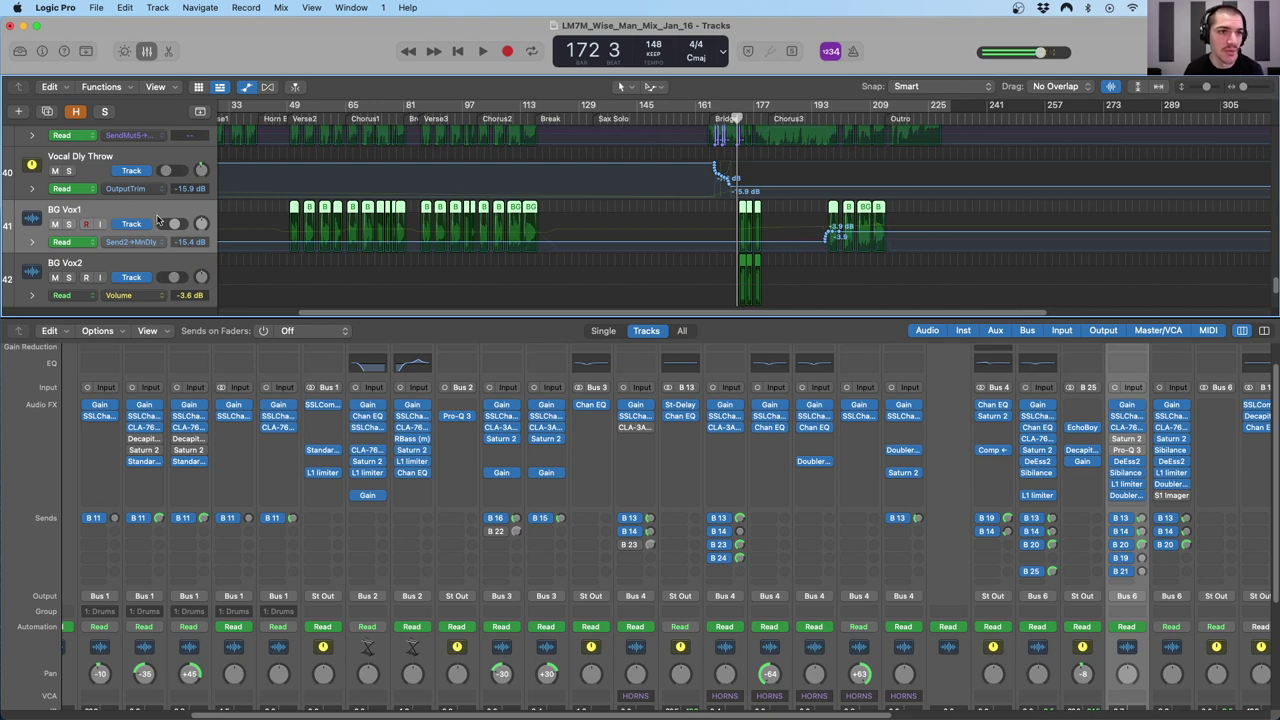
click(146, 244)
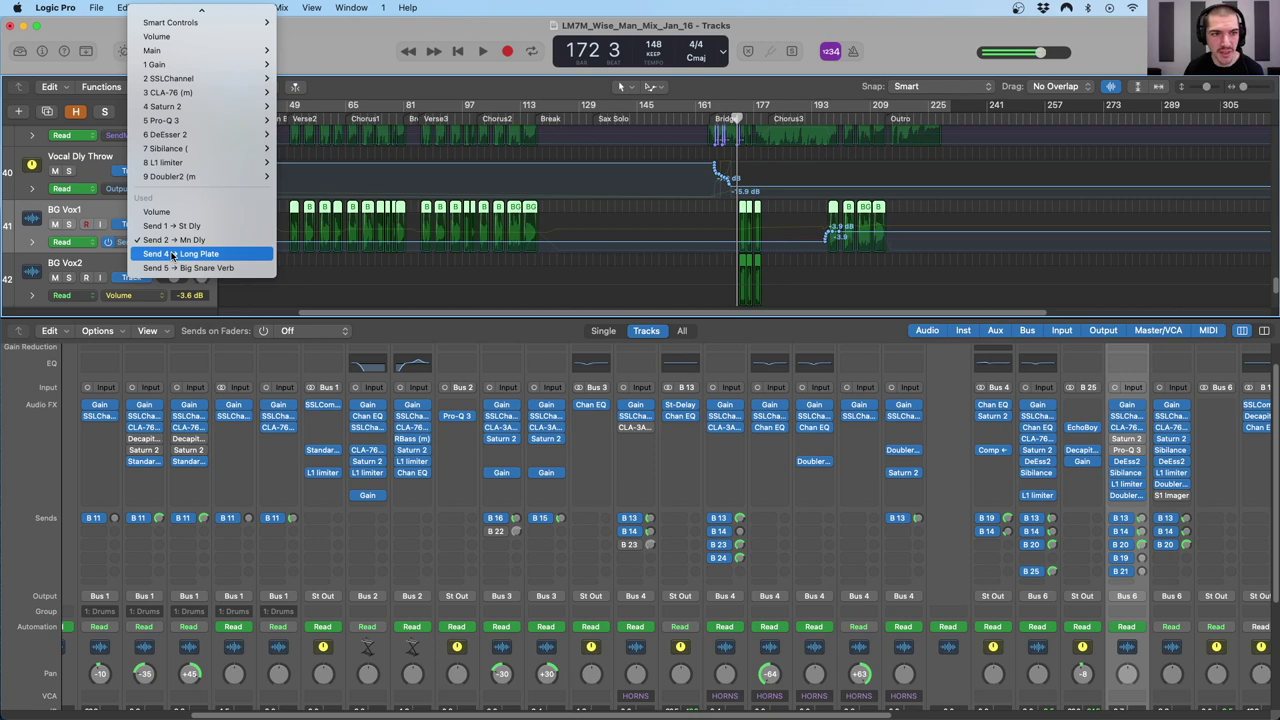
click(172, 254)
- Play from bar 209 into the Outro to hear the Long Plate send swell on the last BG Vox1 region
click(878, 119)
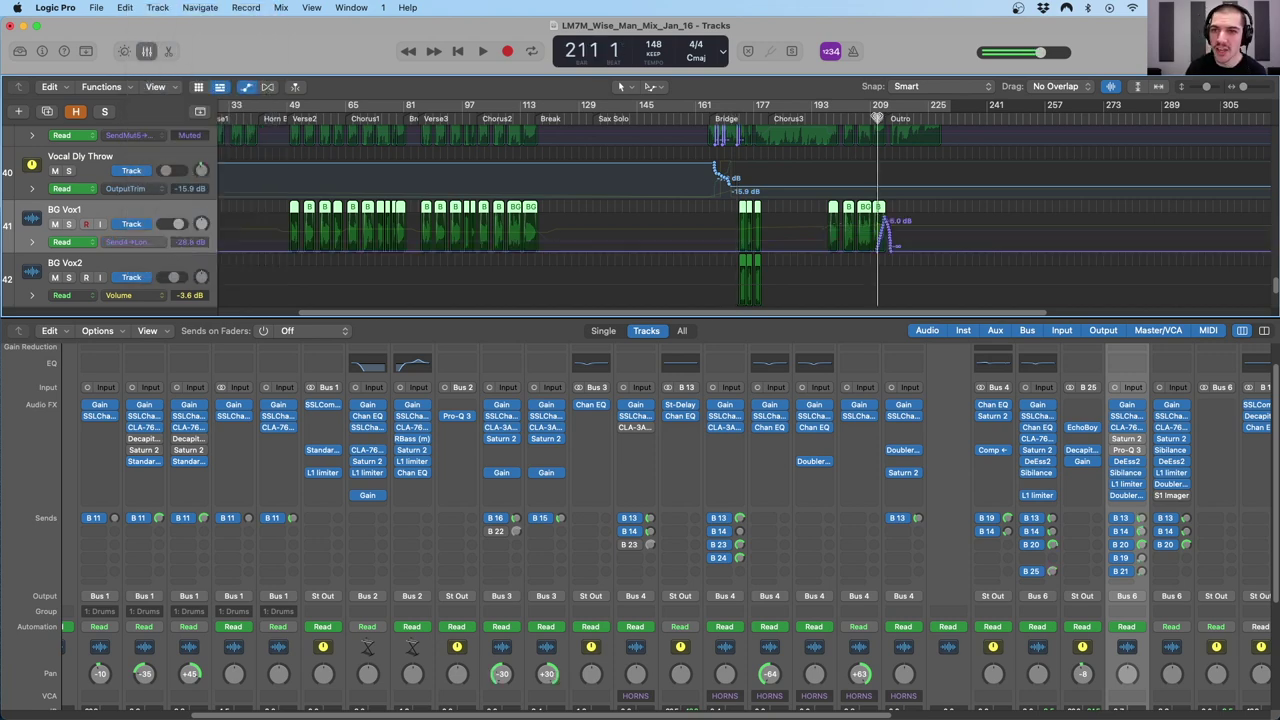
key(super+Left)
click(845, 117)
click(762, 117)
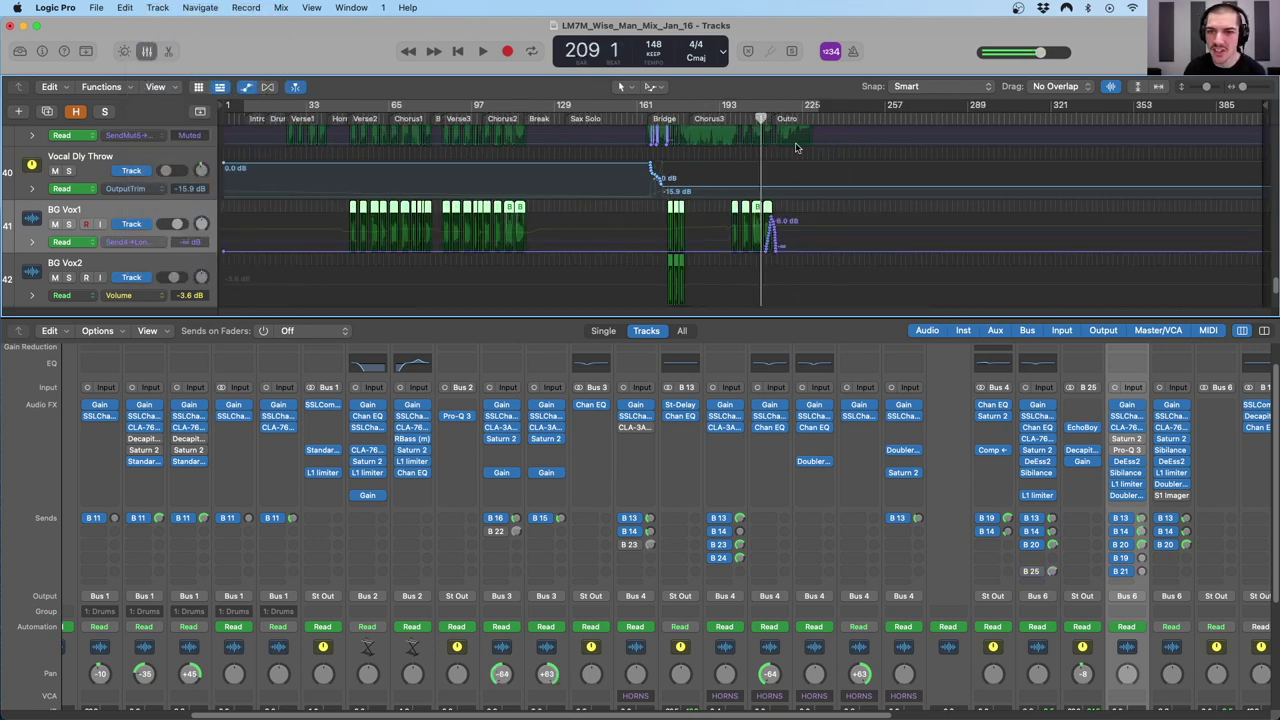
key(super+Right)
key(space)
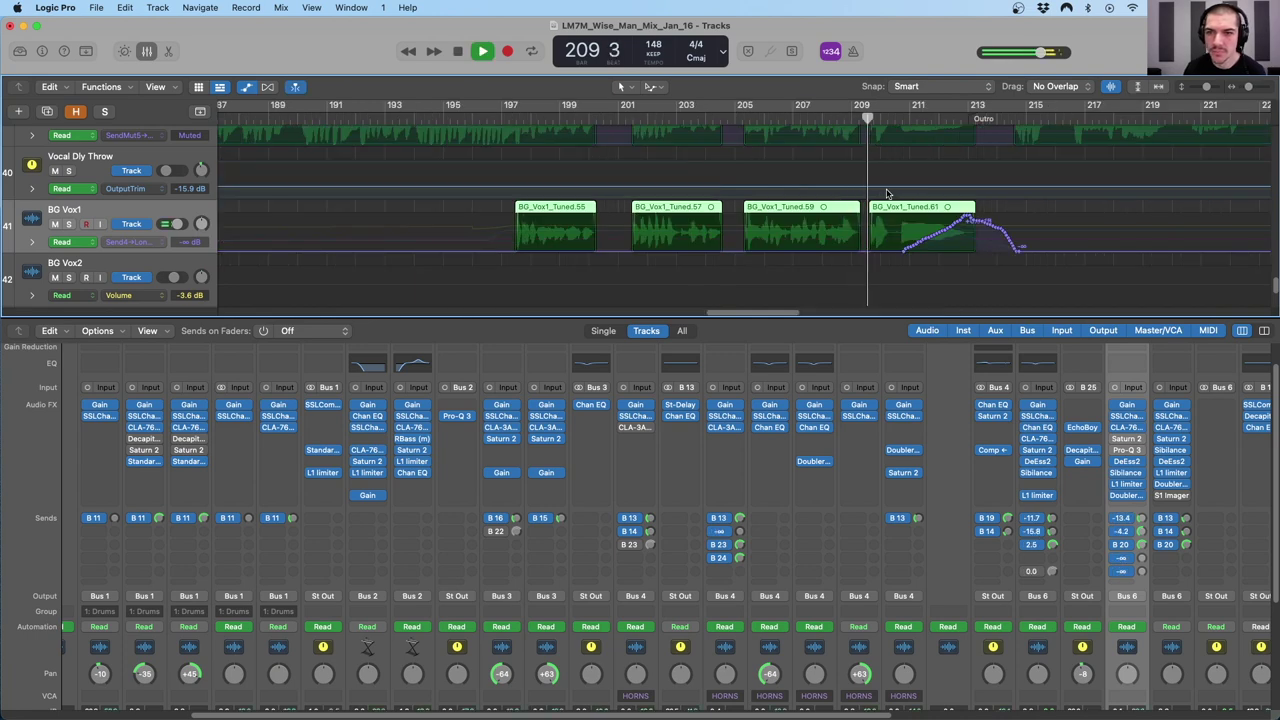
scroll(870, 200, right, 5)
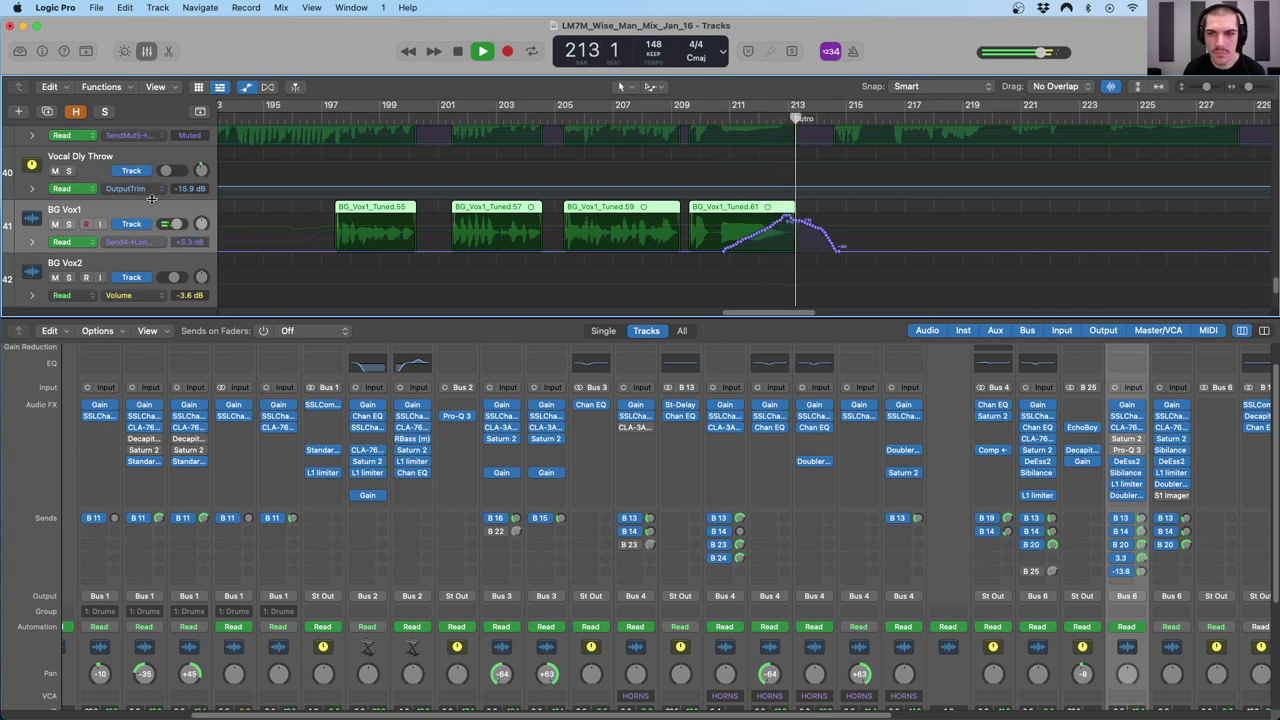
key(space)
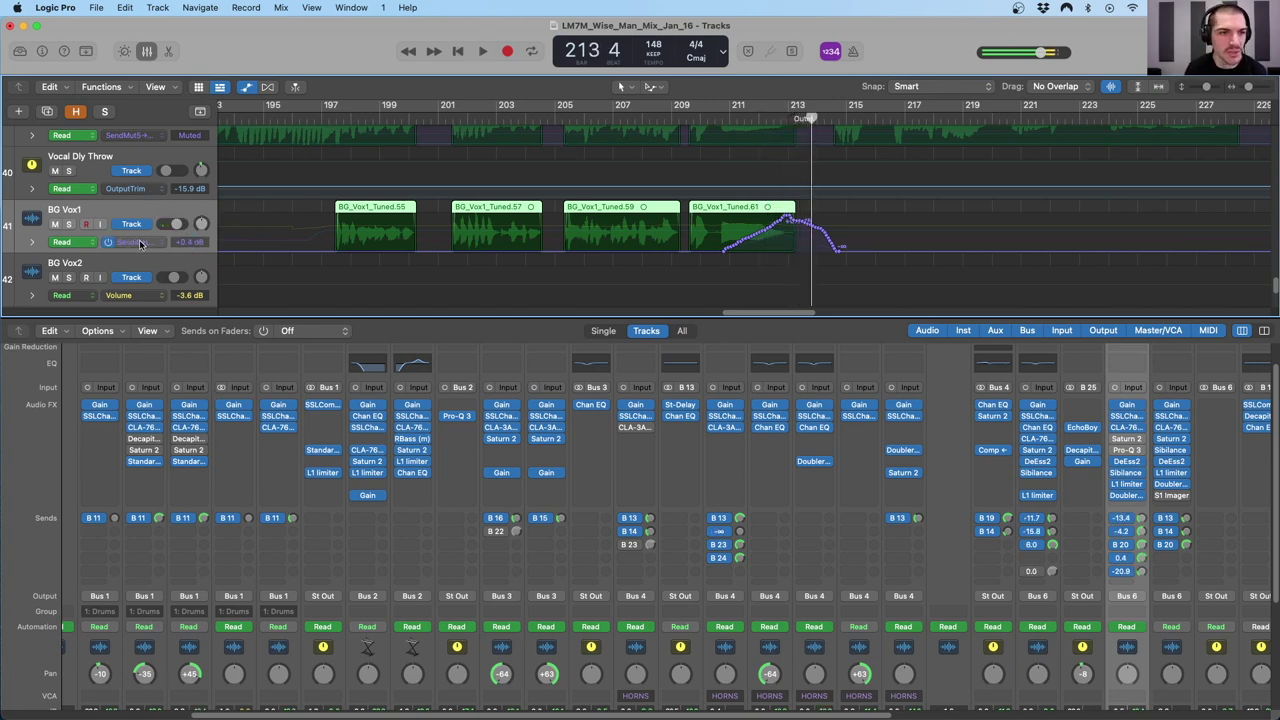
key(space)
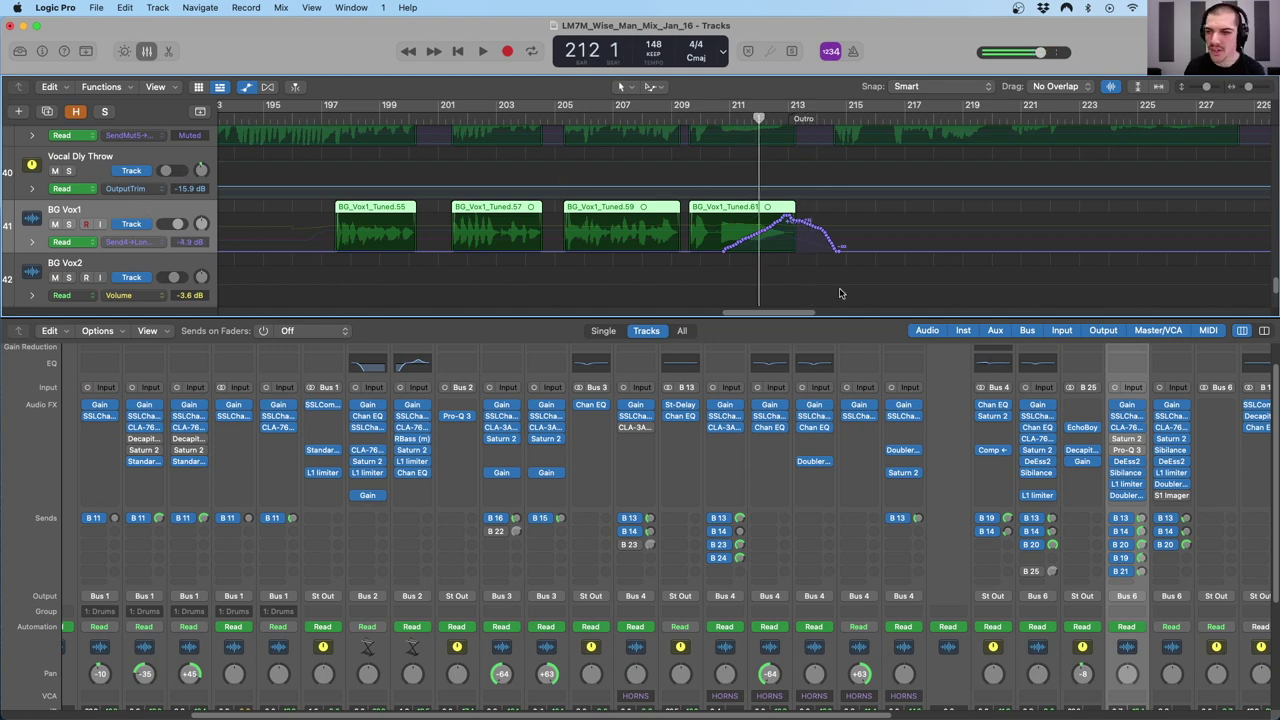
- Inspect the Doubler2 plug-in on the BG Vox1 channel strip with its window clear of the tracks, and close it
click(1129, 496)
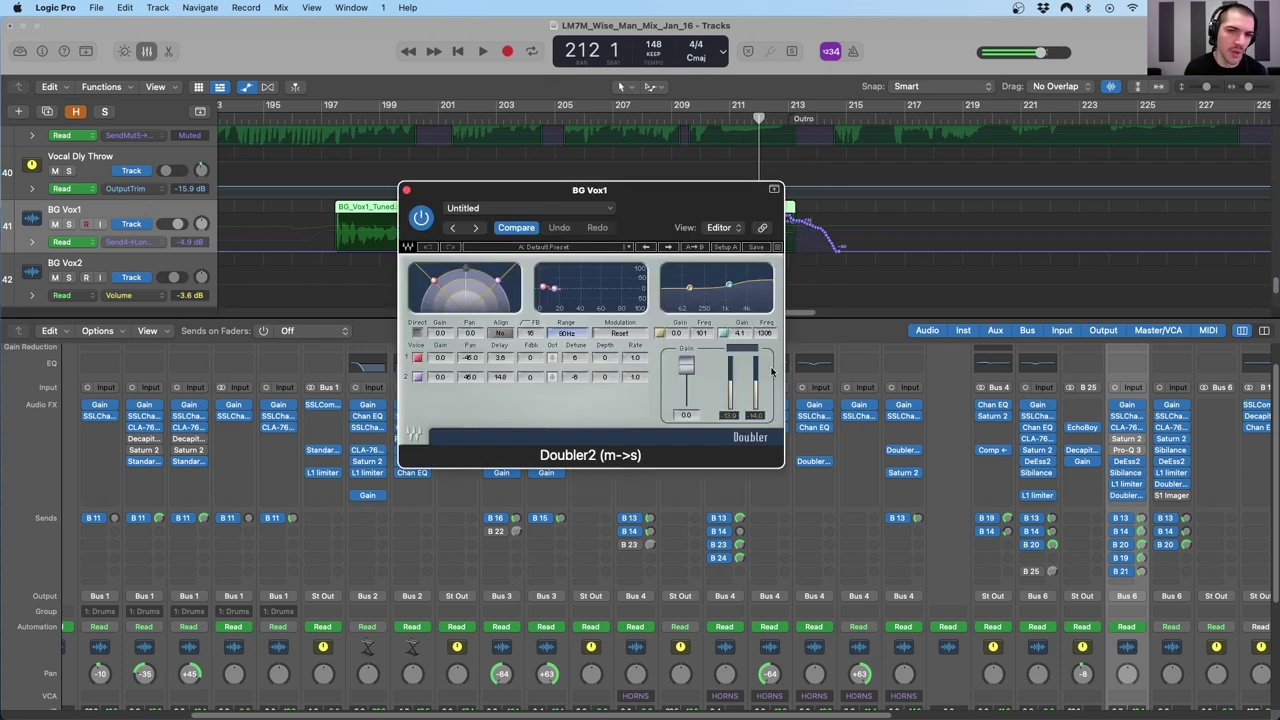
drag(541, 185, 548, 393)
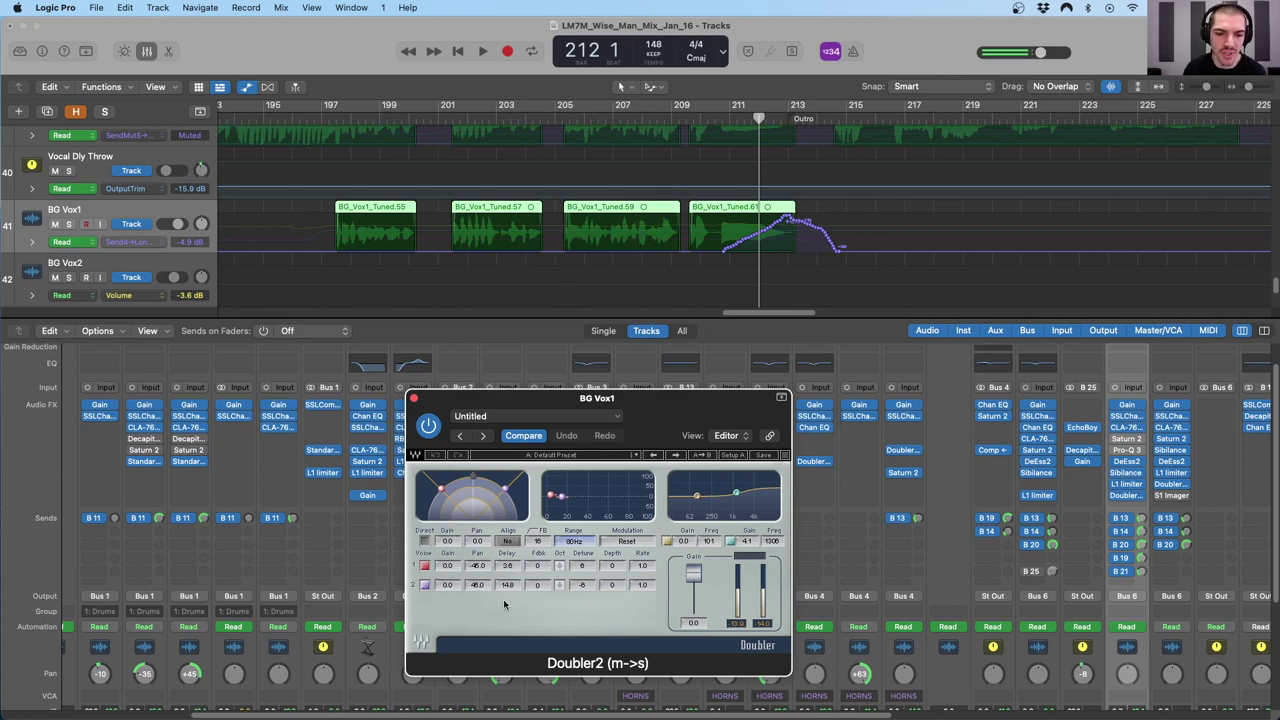
click(415, 401)
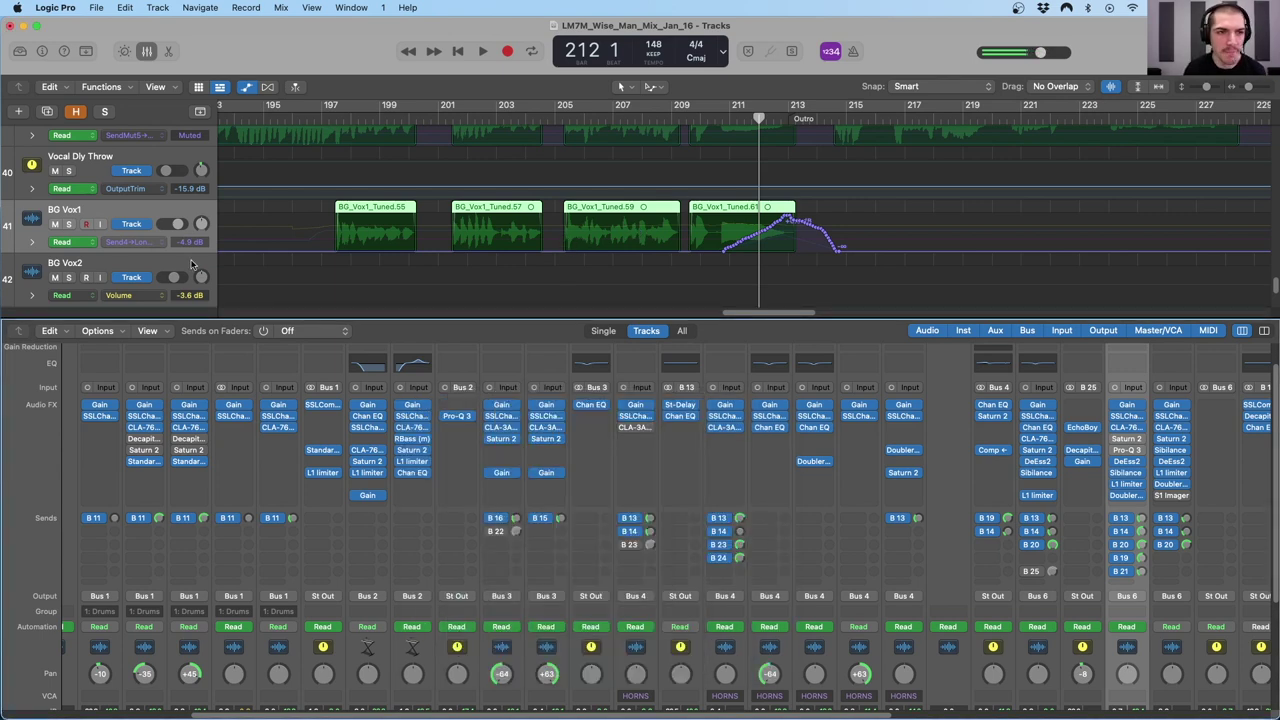
- Display the BG Vox1 automation for Send 5 → Big Snare Verb and examine it across the whole song
click(128, 242)
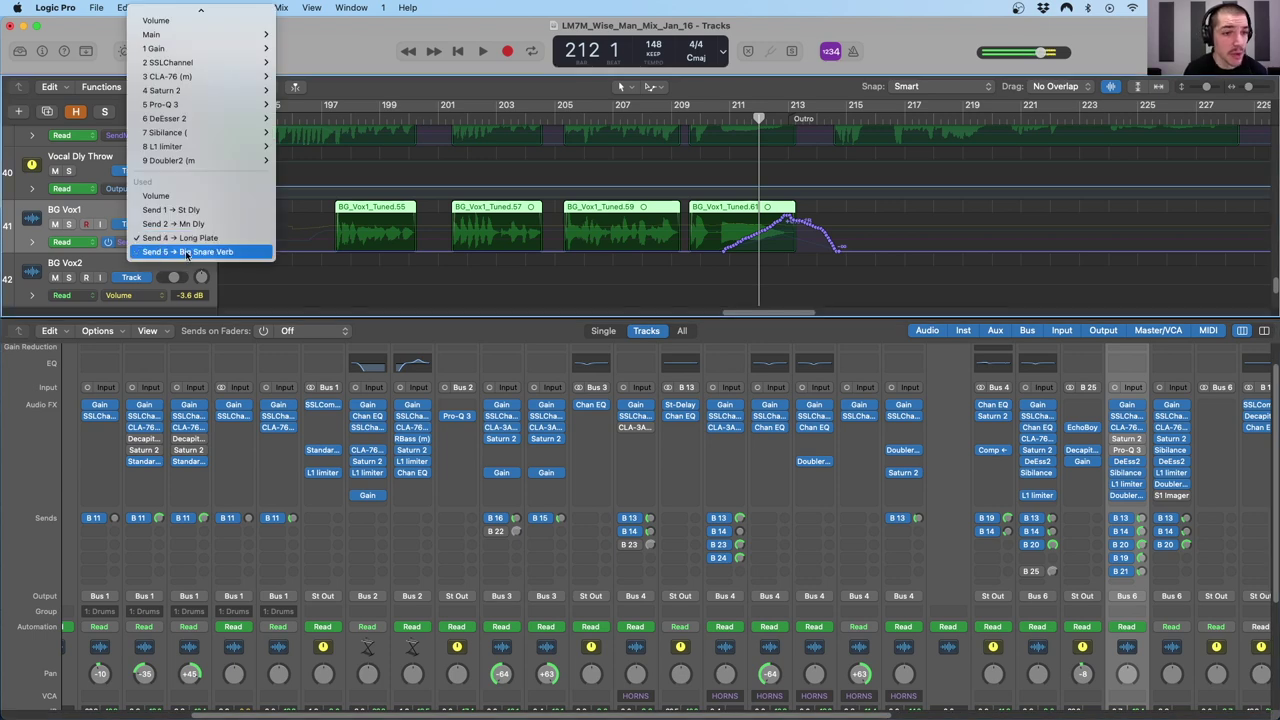
click(166, 252)
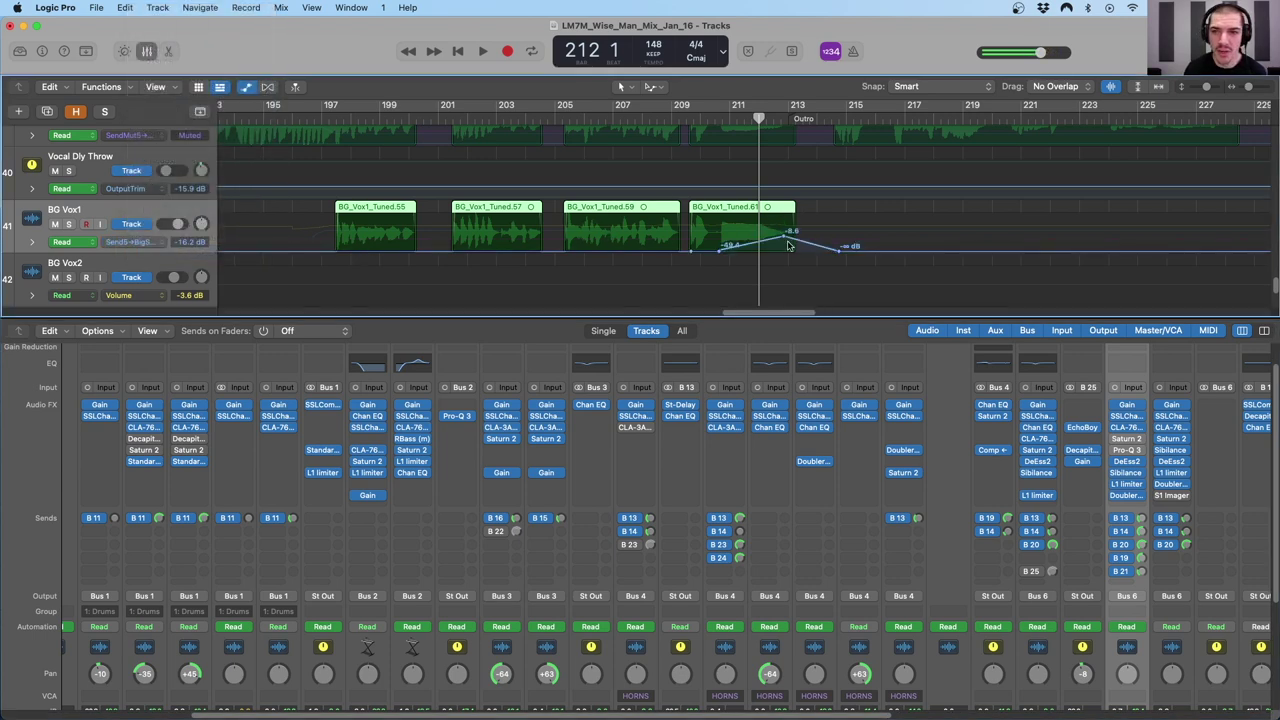
scroll(766, 246, down, 10)
scroll(766, 246, down, 5)
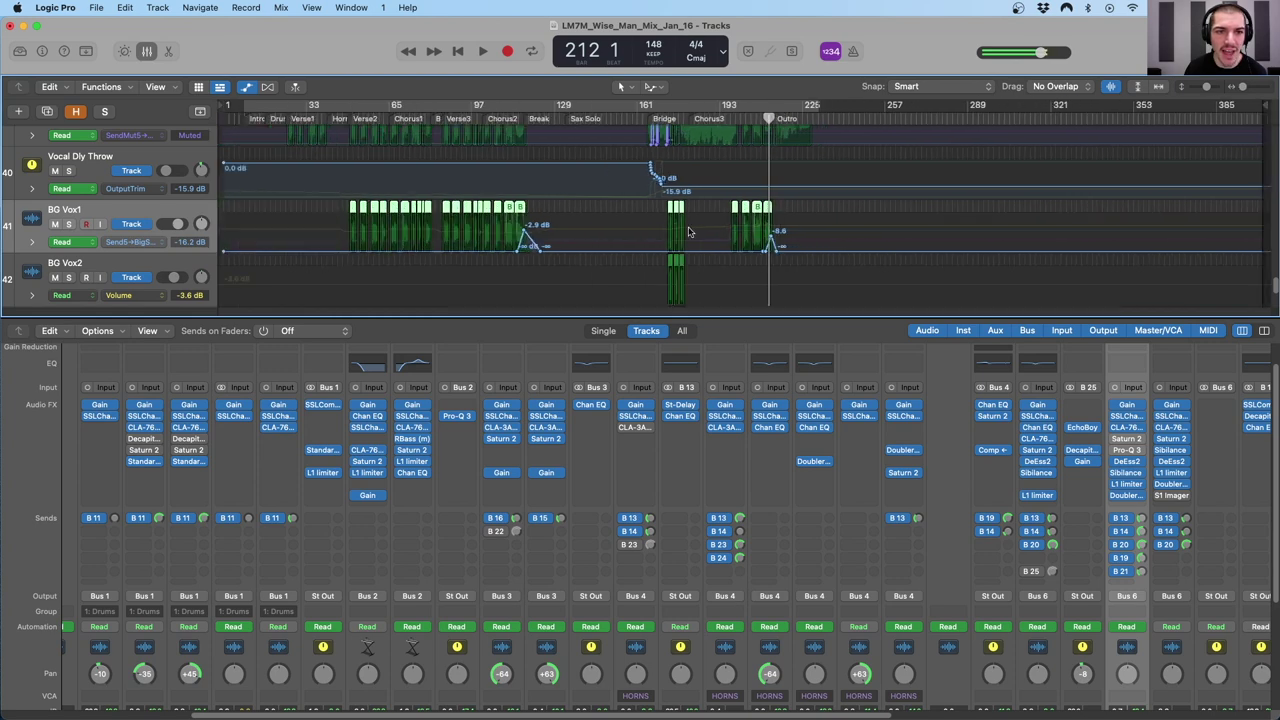
scroll(557, 191, up, 6)
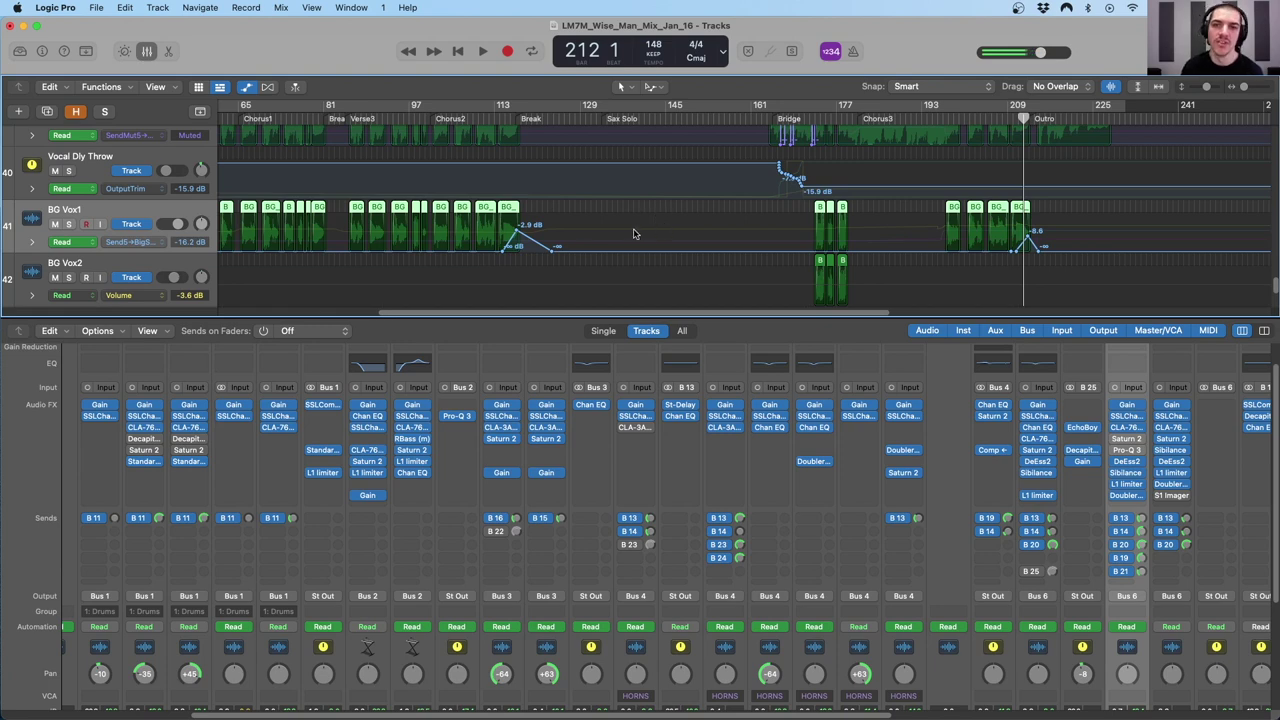
scroll(650, 232, up, 2)
scroll(656, 231, down, 2)
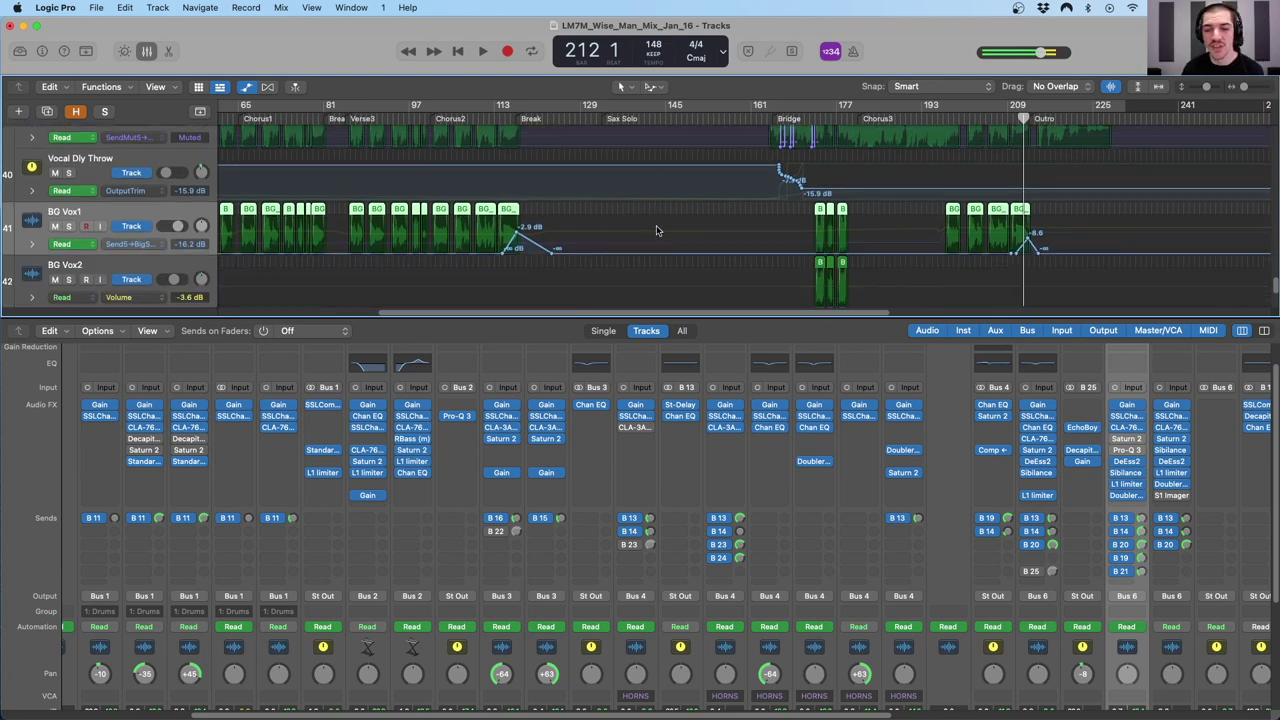
- Select the BASS_26.9 track and inspect its RBass plug-in with the window clear of the tracks
scroll(656, 231, up, 8)
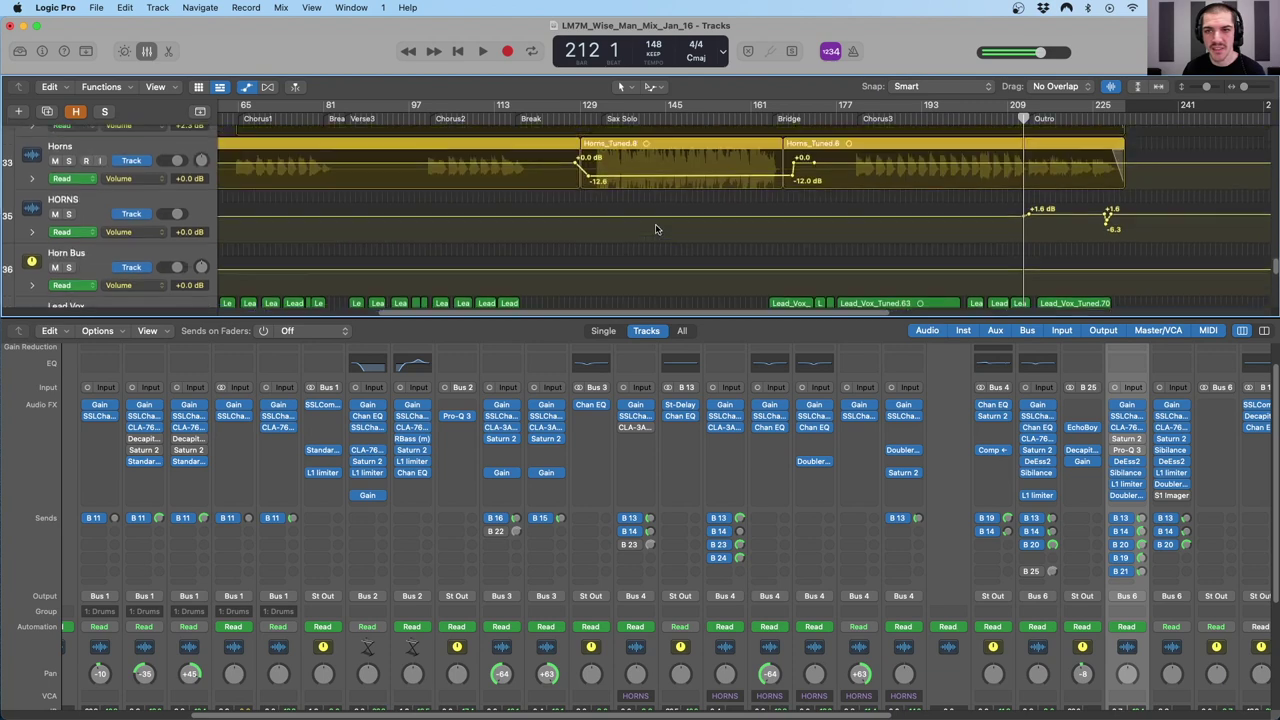
scroll(656, 231, up, 8)
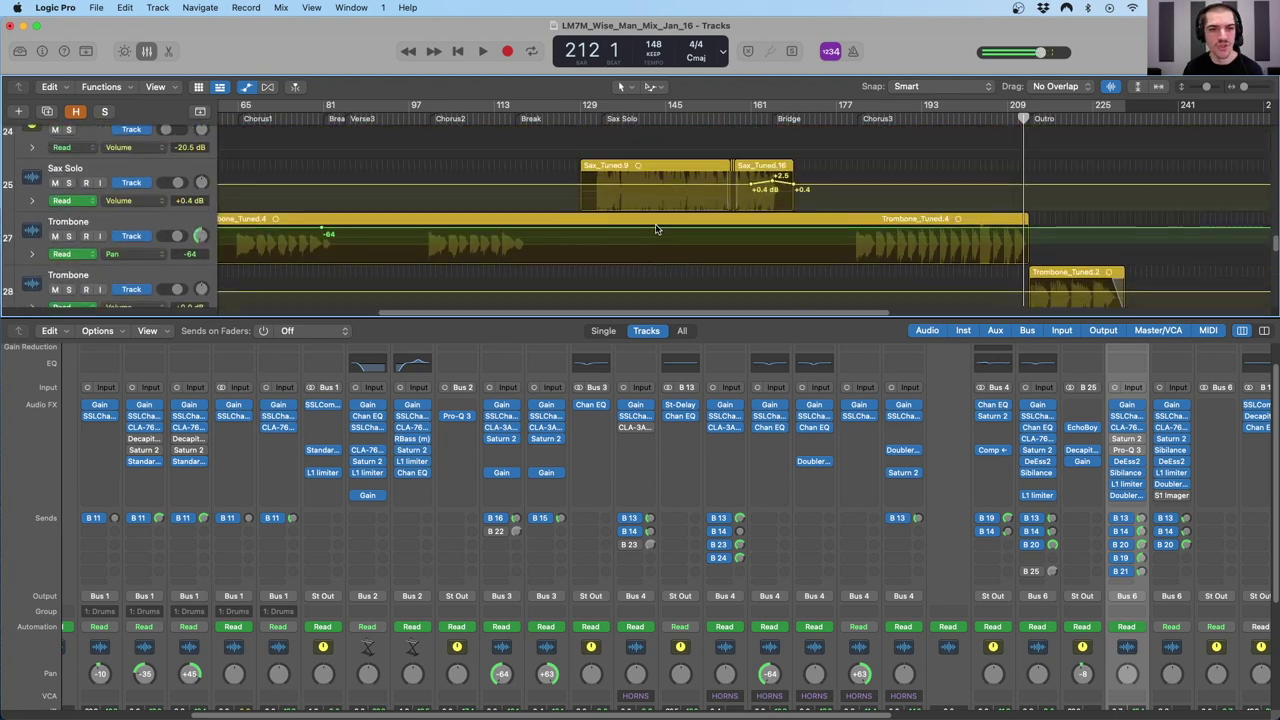
scroll(656, 229, up, 5)
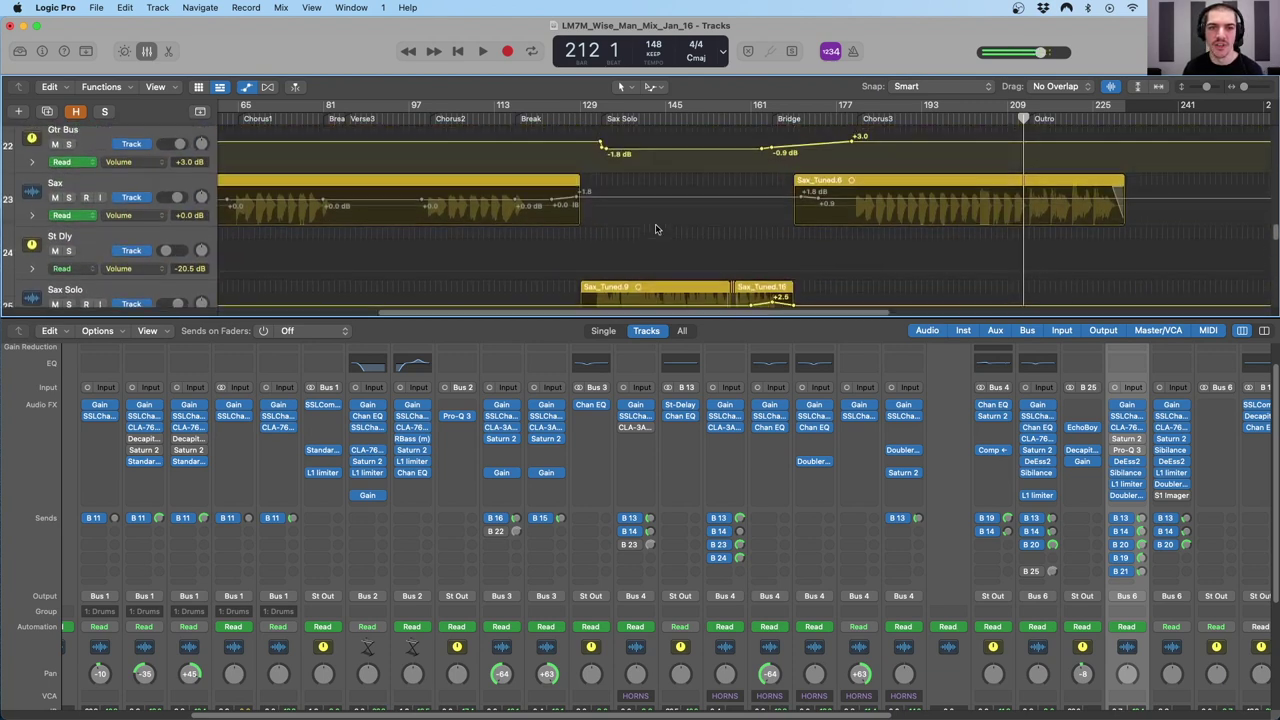
scroll(656, 229, up, 1)
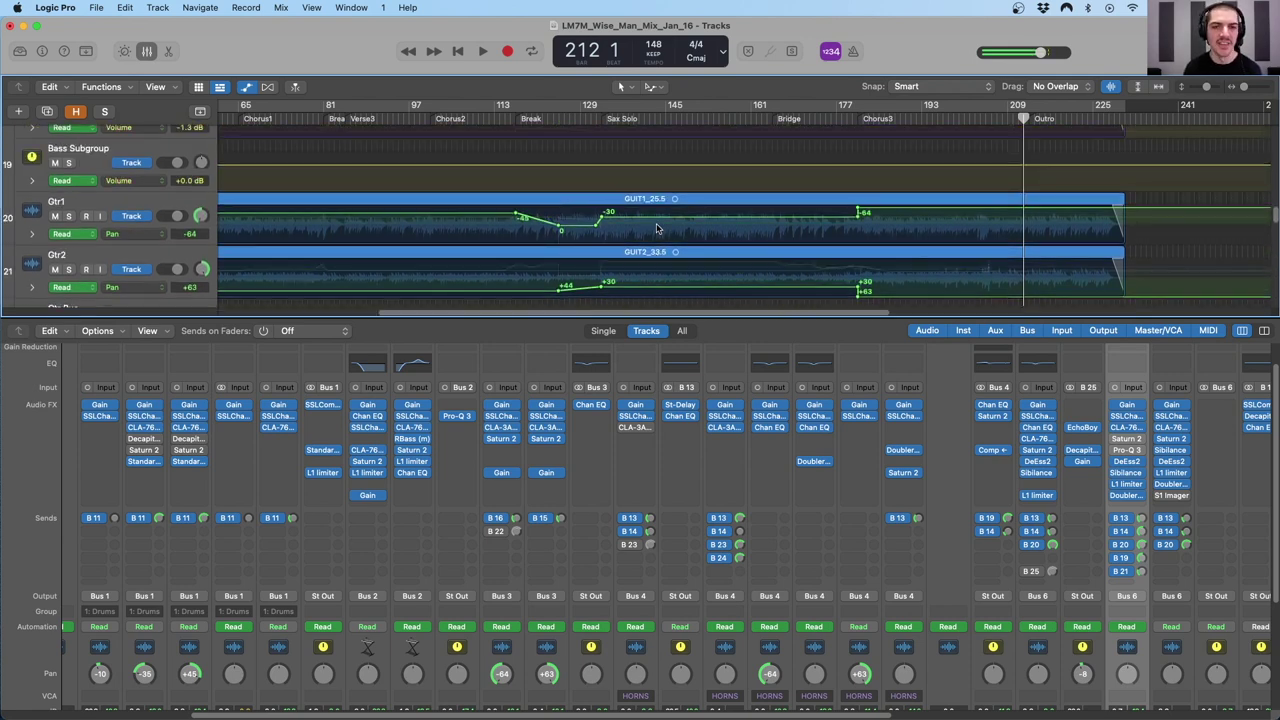
scroll(656, 229, up, 1)
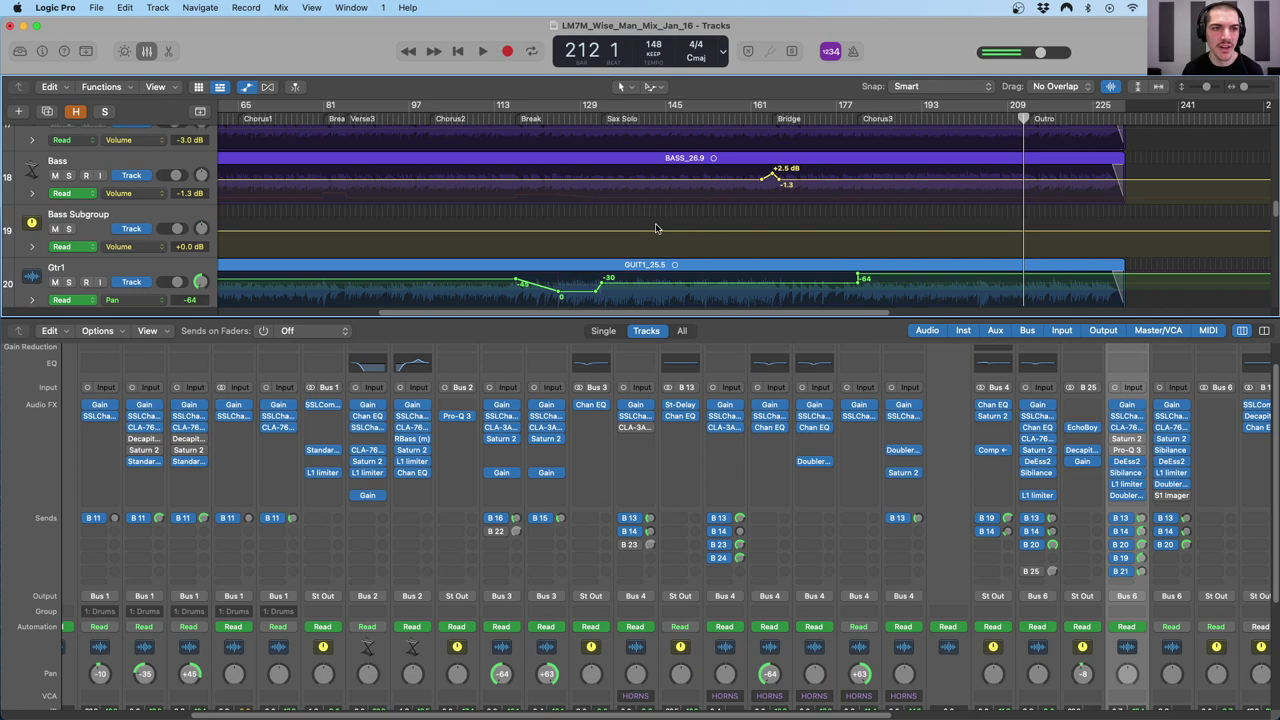
click(931, 198)
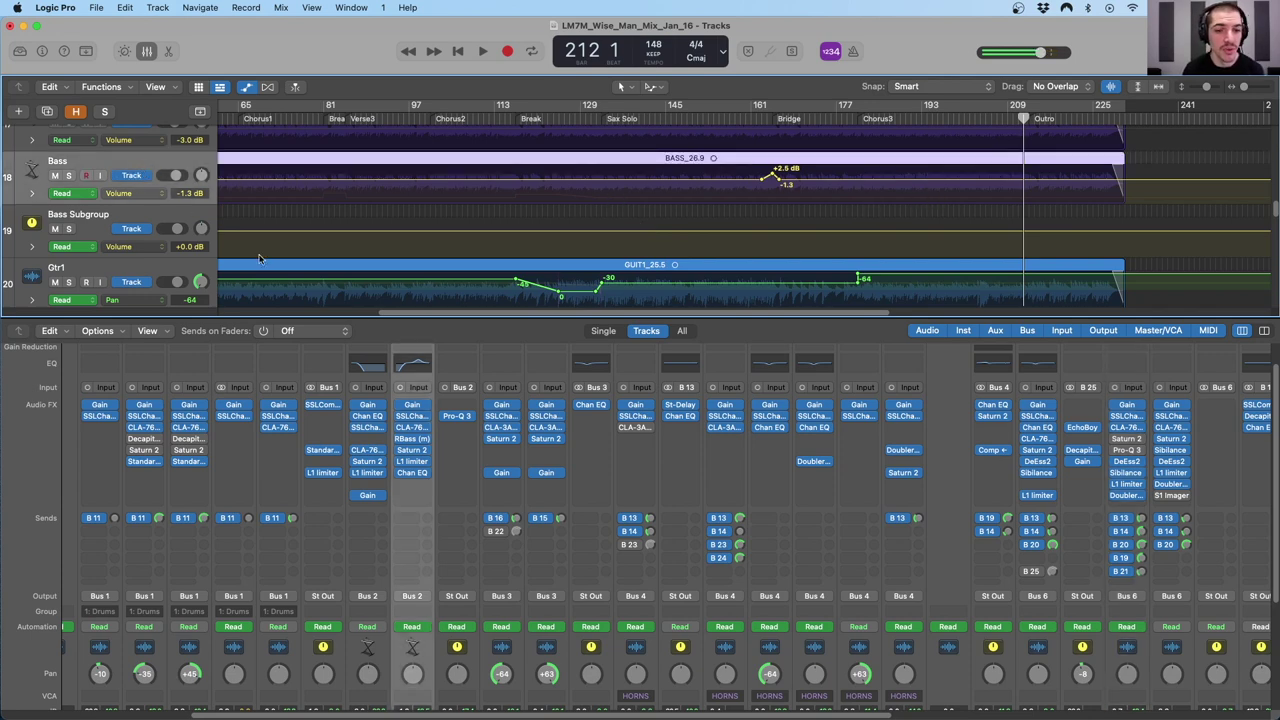
scroll(398, 300, up, 1)
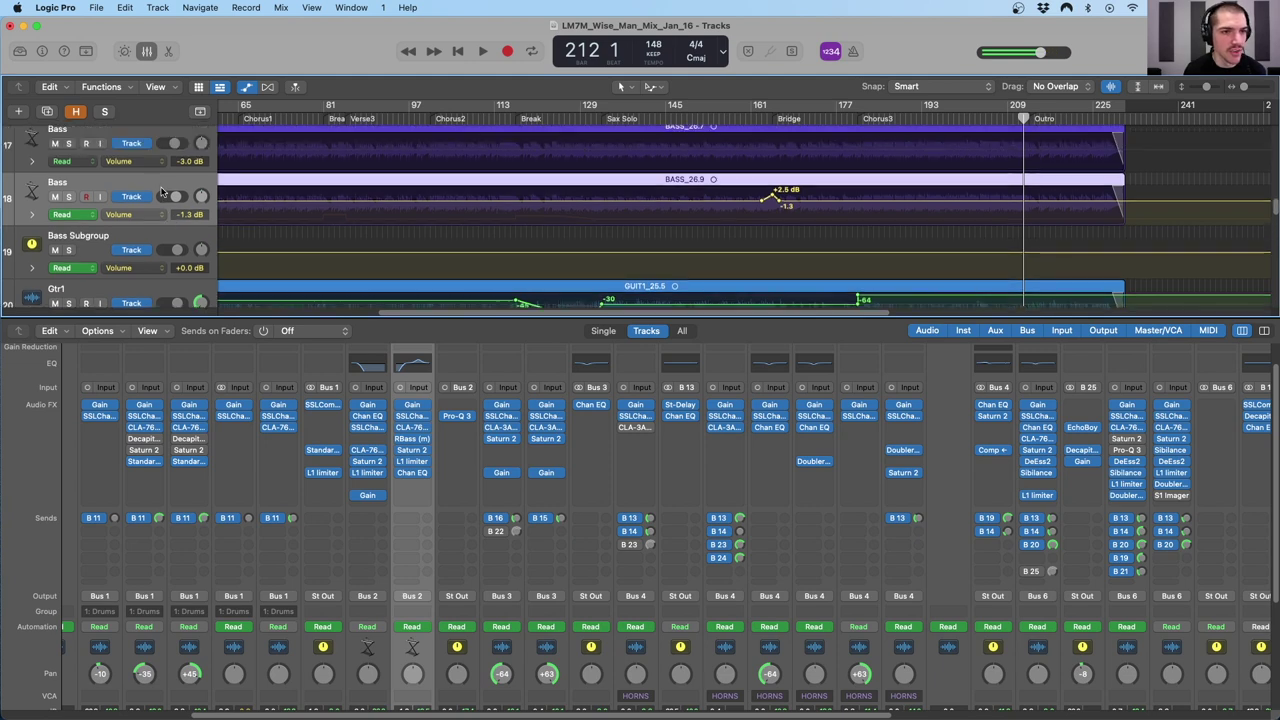
click(418, 440)
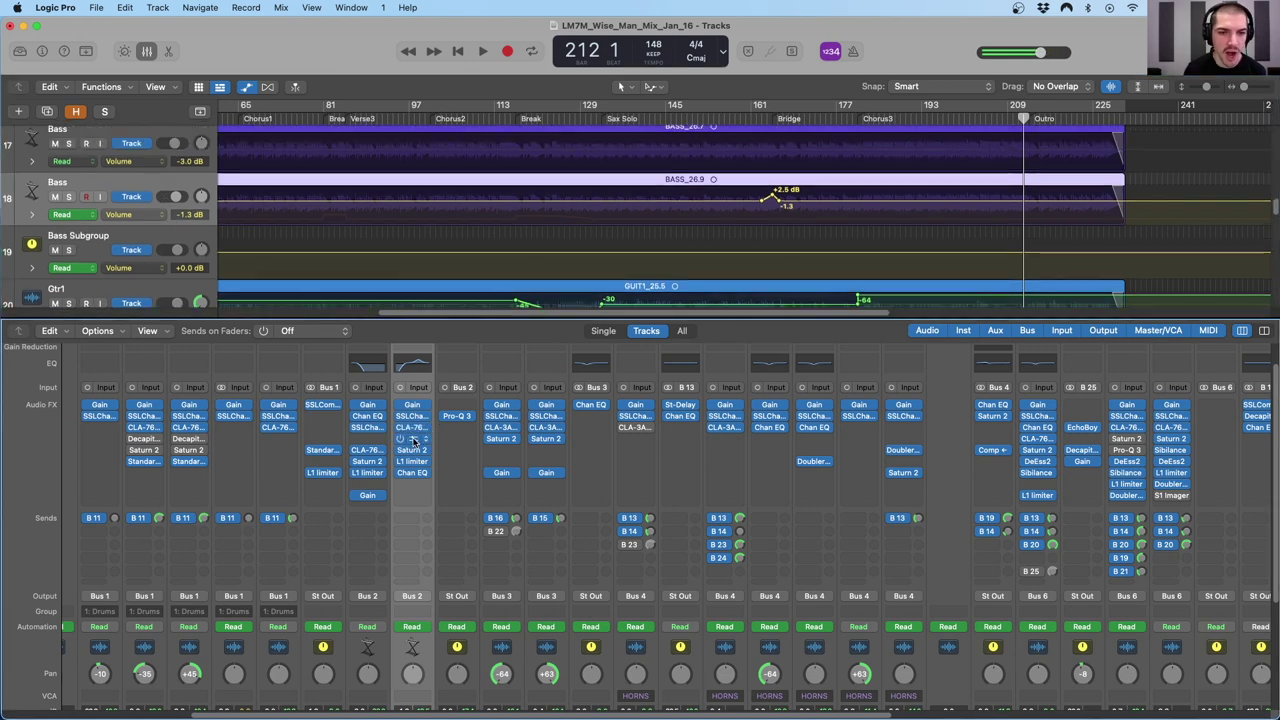
drag(604, 222, 671, 336)
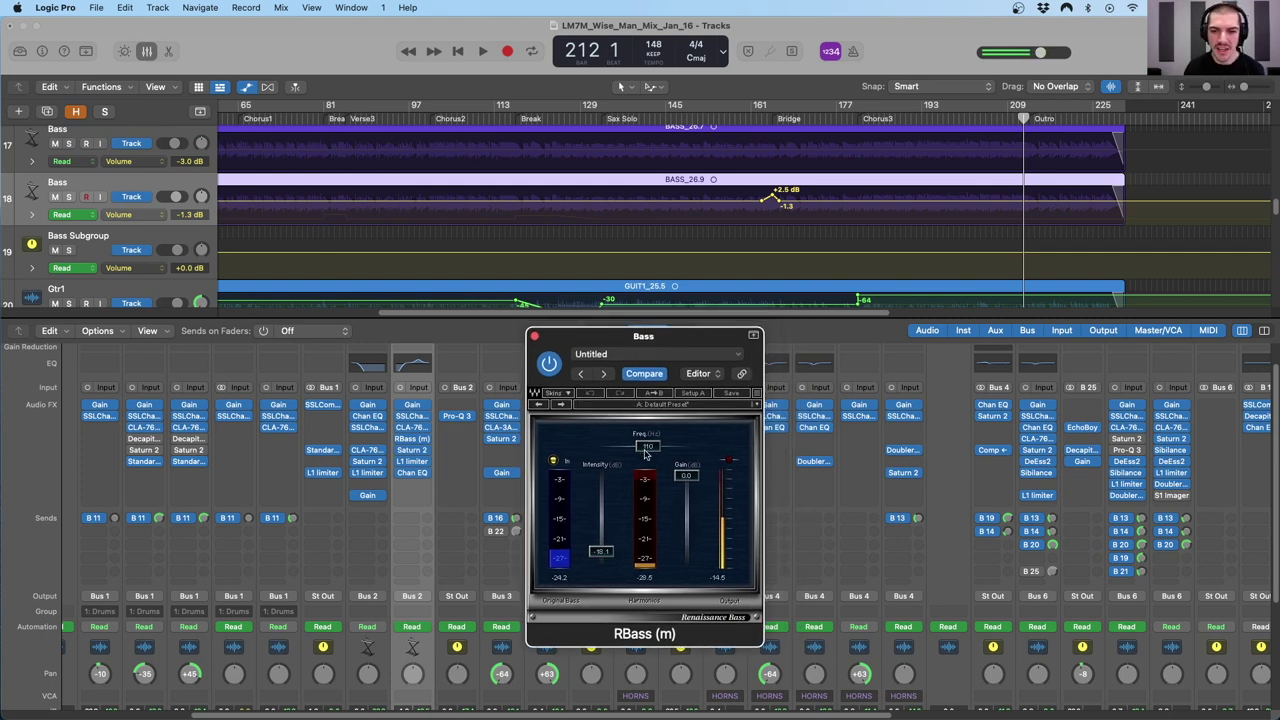
drag(647, 444, 652, 450)
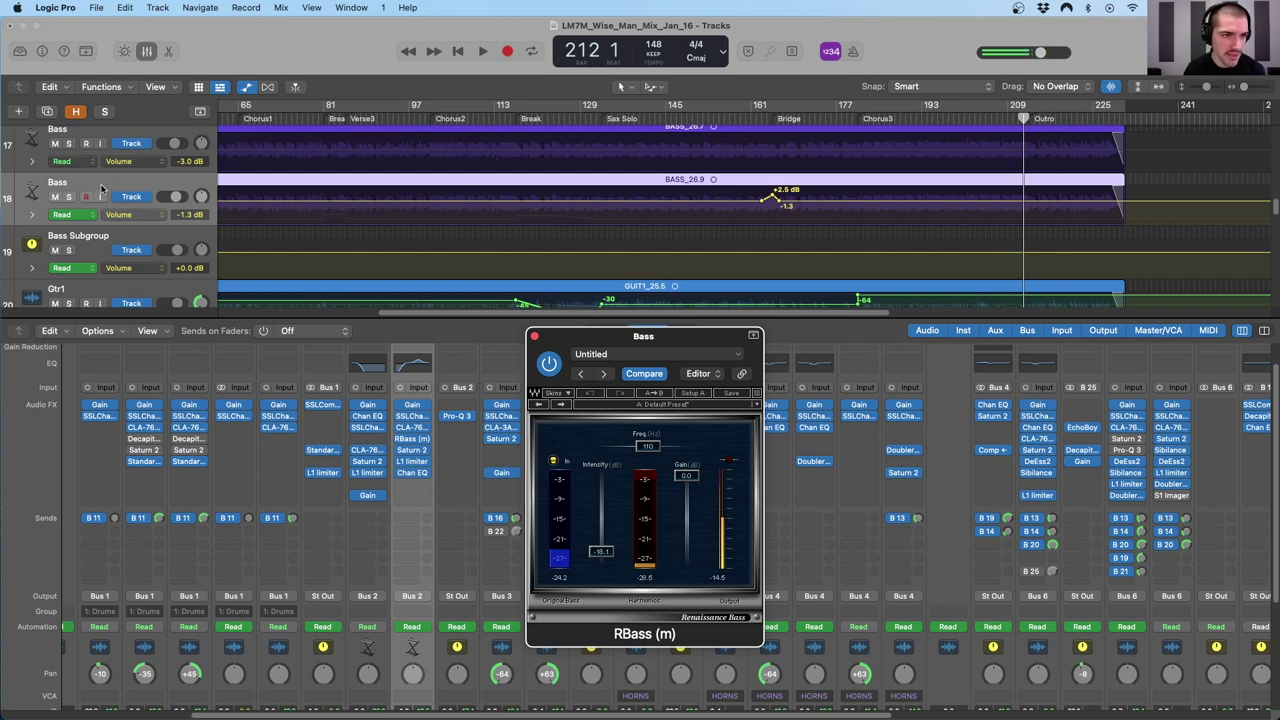
- Display the RBass Intensity automation on the BASS_26.9 track while keeping the RBass window clear of the lane
click(122, 214)
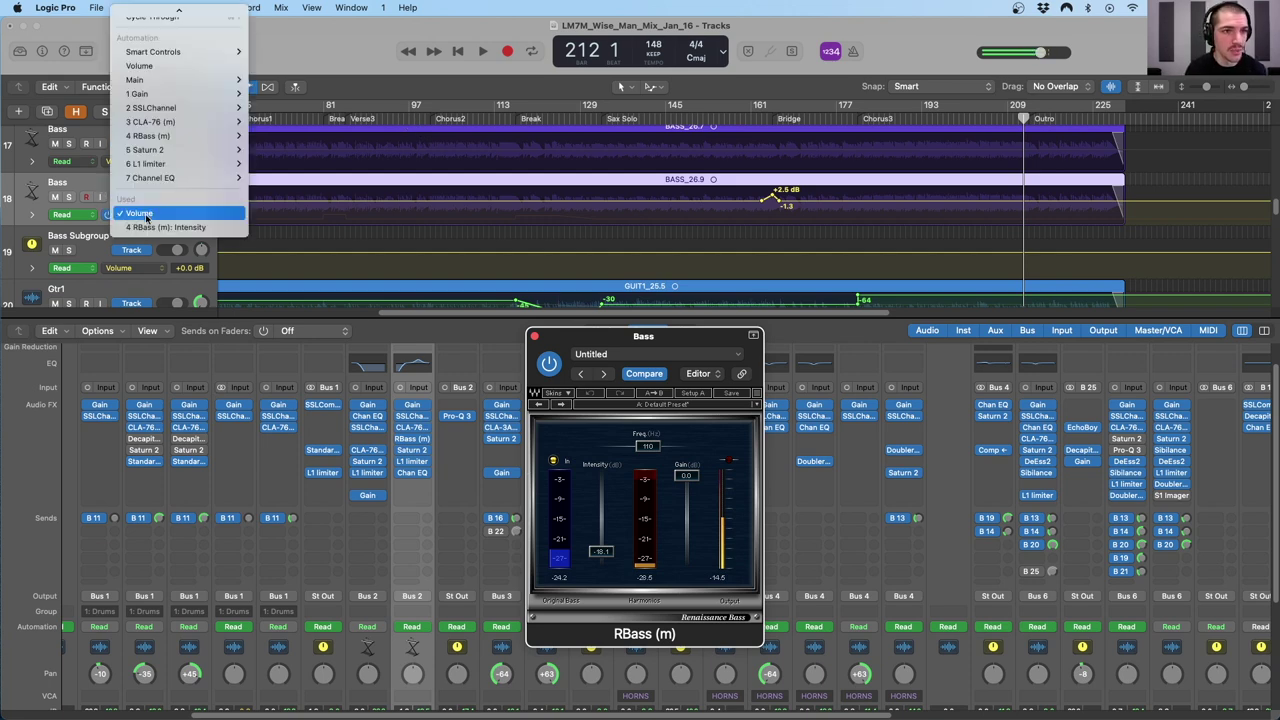
click(150, 228)
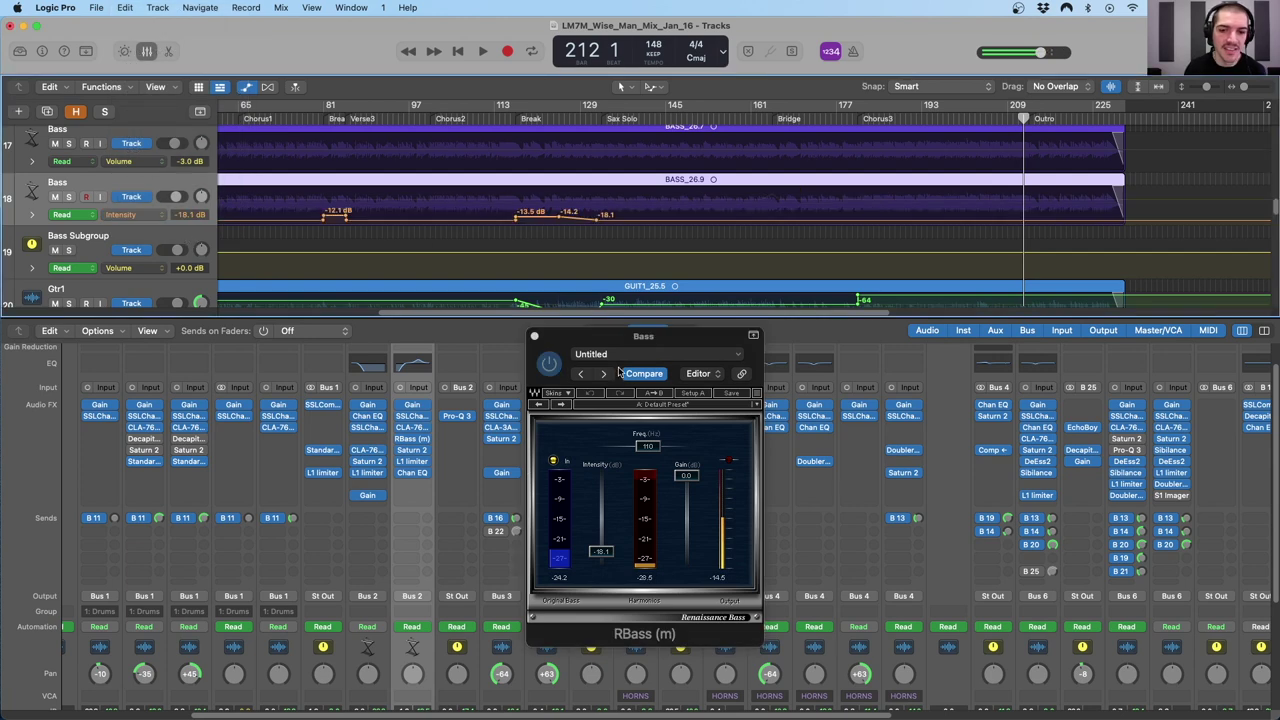
drag(618, 341, 606, 339)
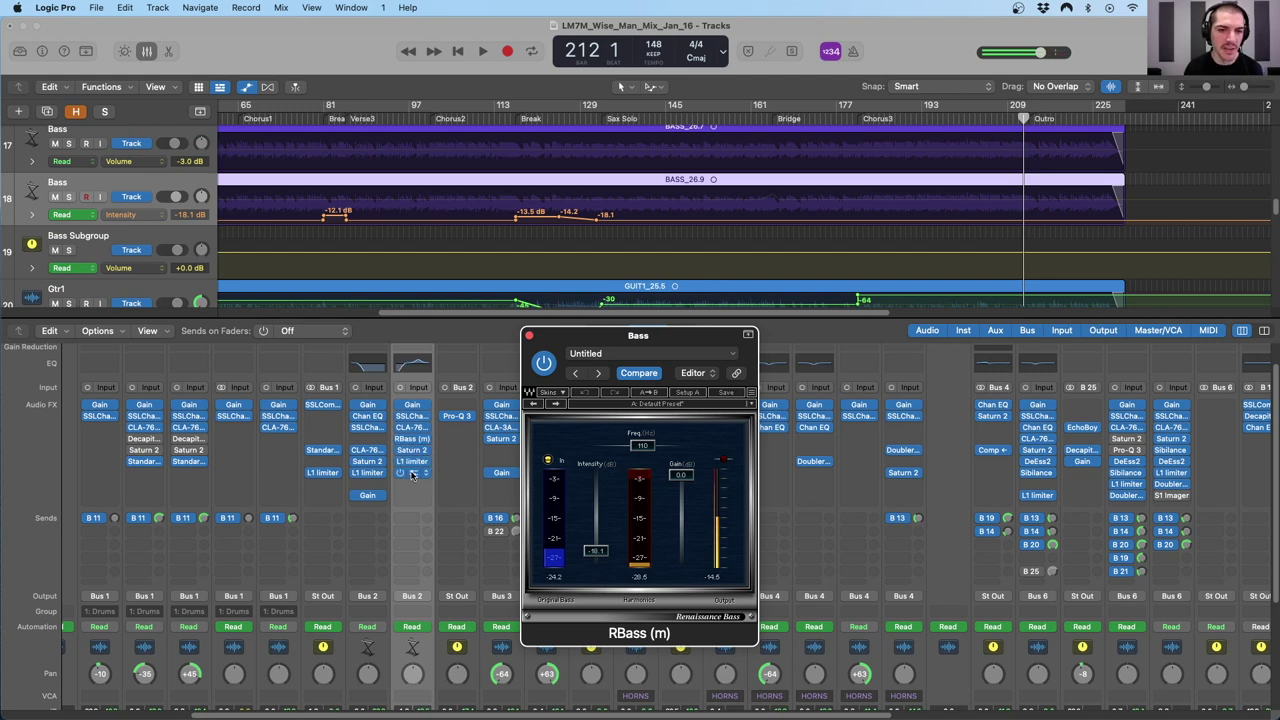
click(413, 367)
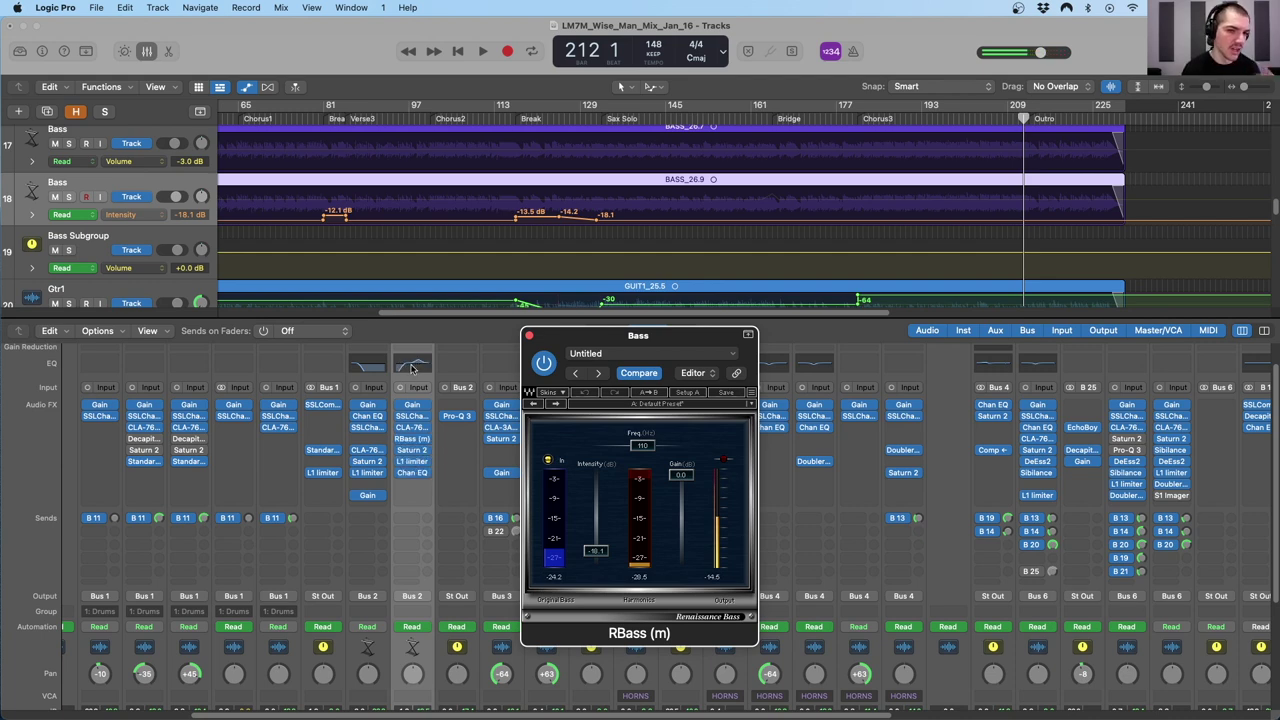
- Play from bar 79 through the Break into Verse3, watching RBass follow the Intensity automation
click(319, 117)
mouse_move(319, 117)
mouse_down()
mouse_move(345, 117)
mouse_move(318, 117)
mouse_up()
key(super+Right)
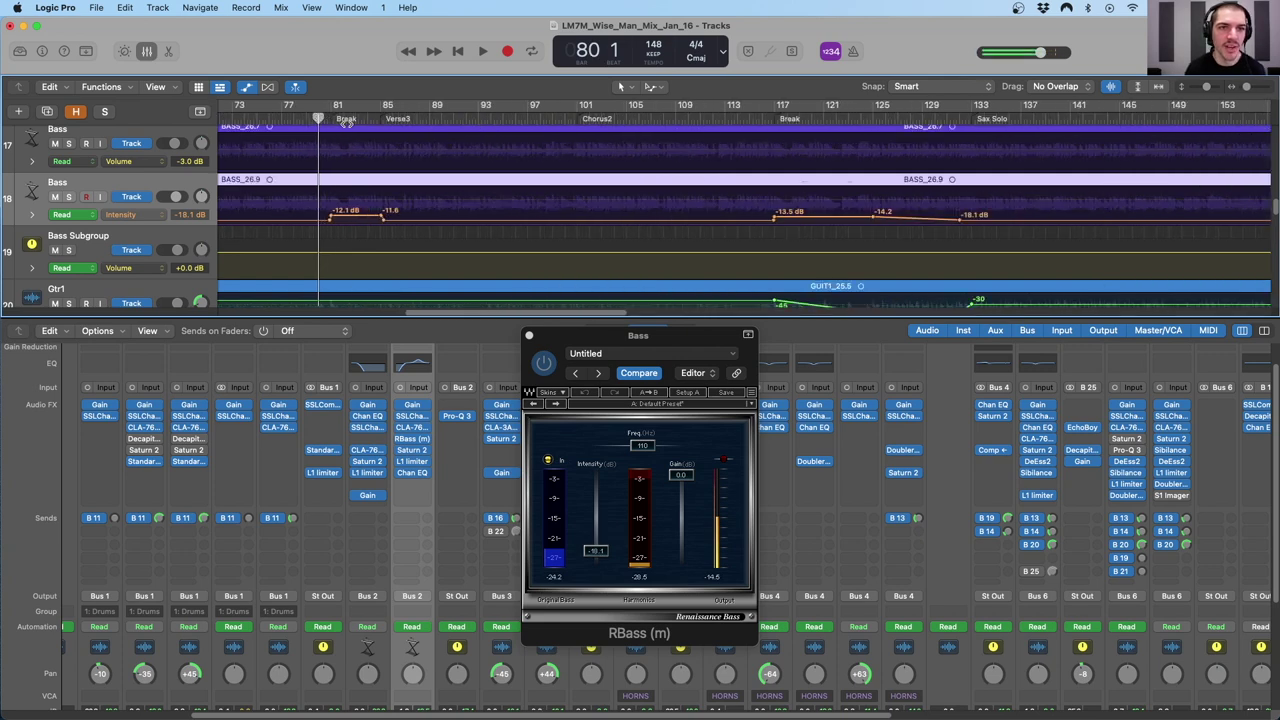
key(super+Right)
key(super+Right)
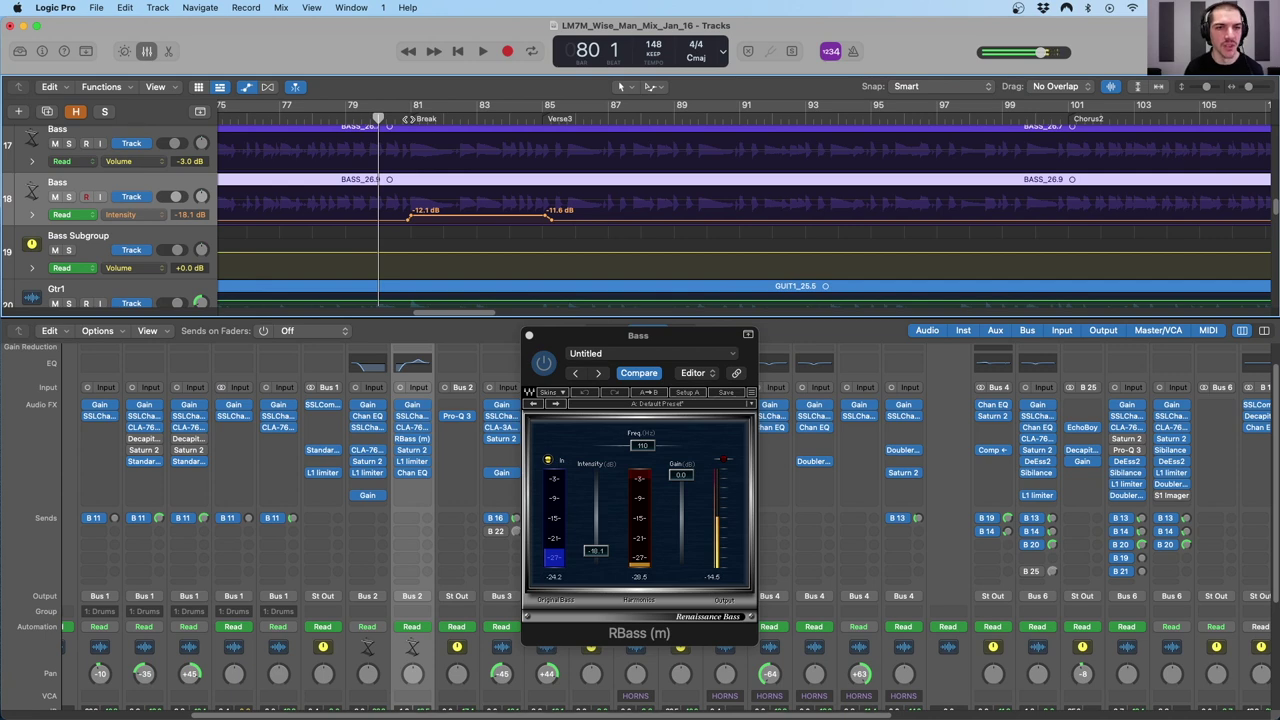
drag(379, 117, 346, 117)
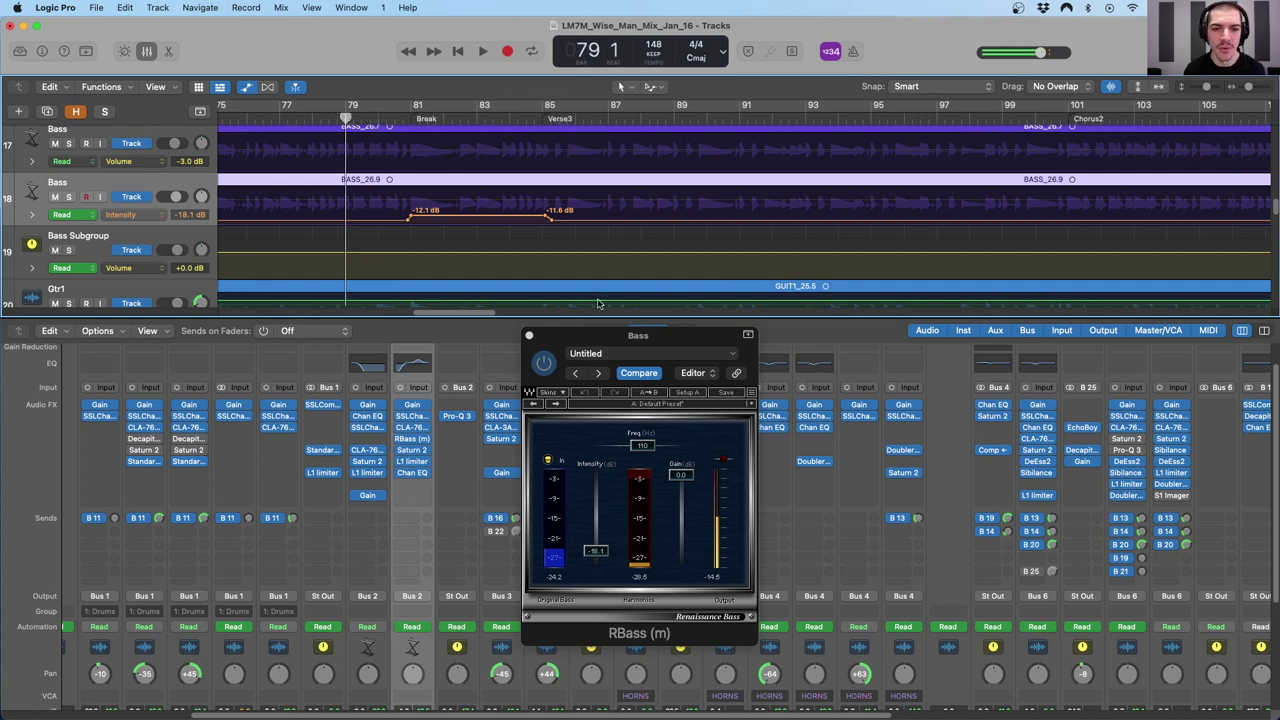
drag(602, 342, 622, 282)
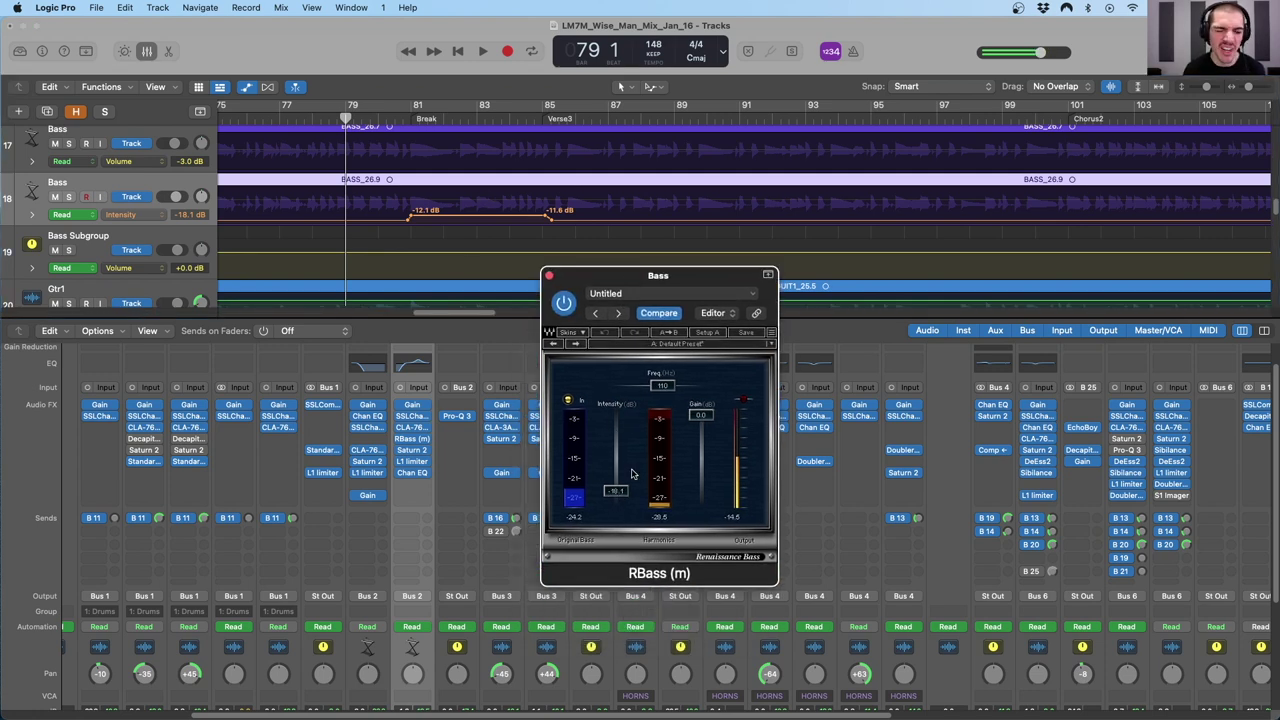
key(space)
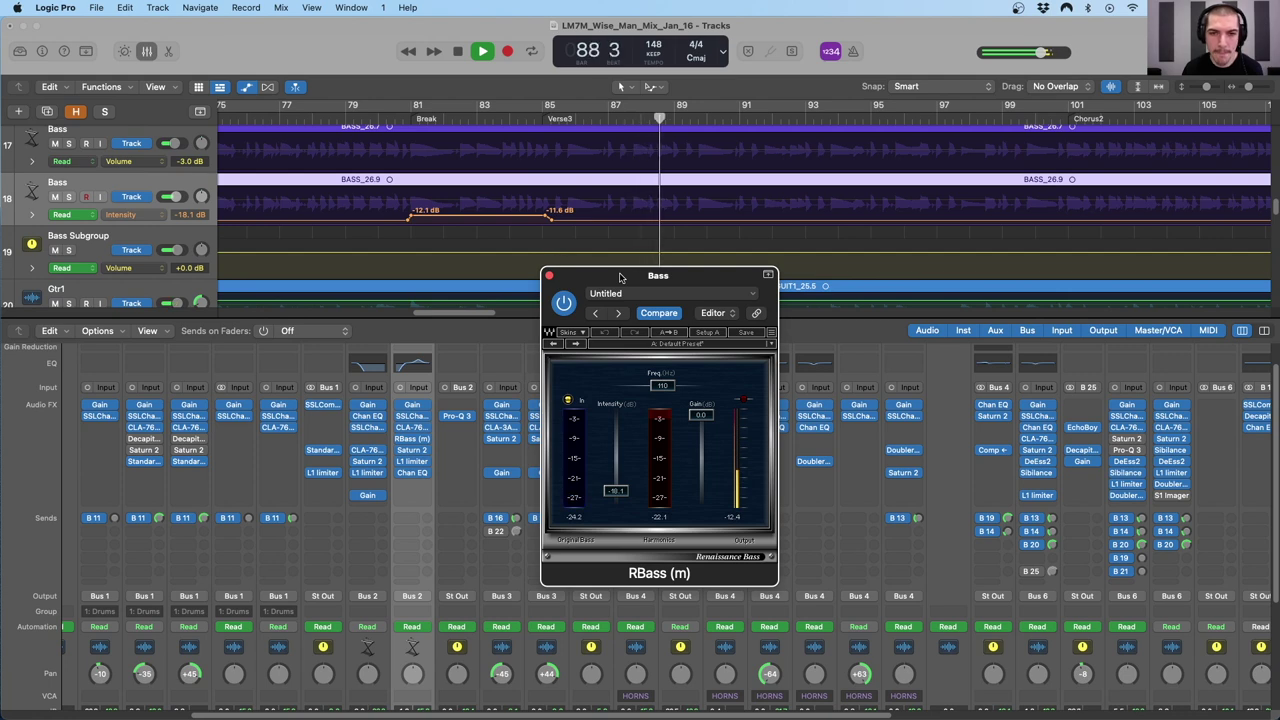
key(space)
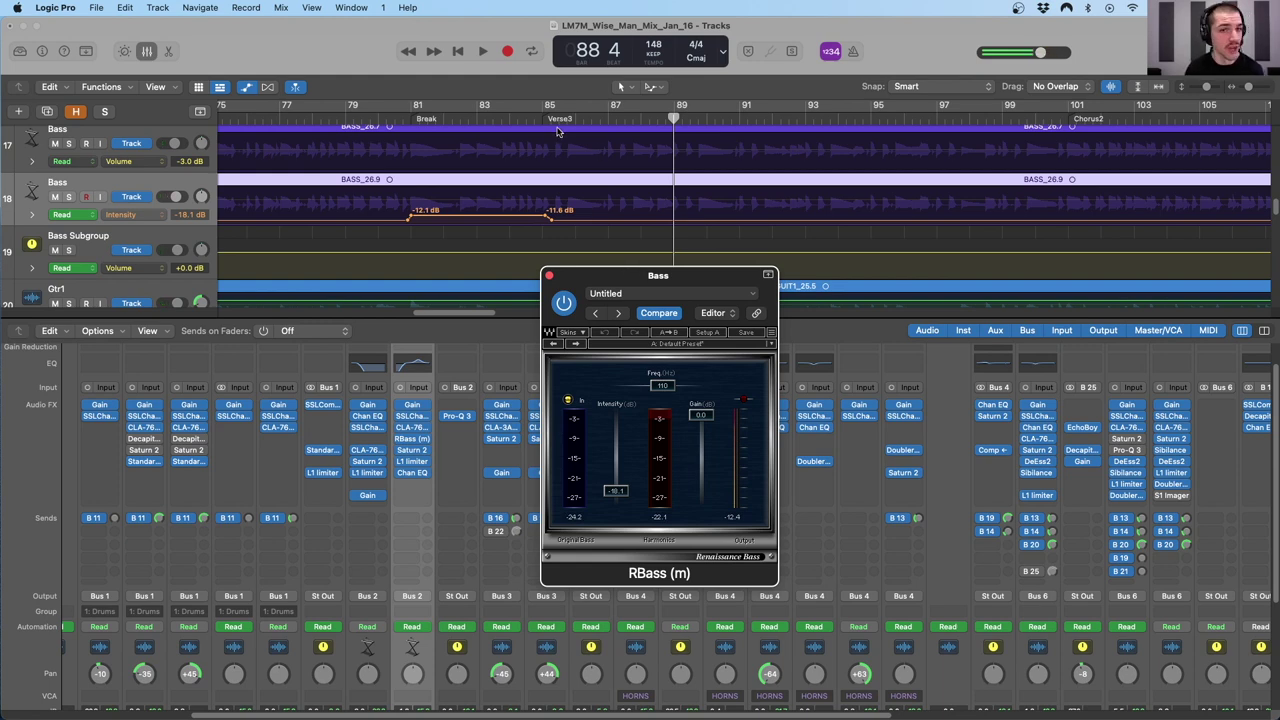
- Check the Drum Subgroup volume automation above the bass tracks and close the RBass window
scroll(604, 148, up, 3)
scroll(589, 173, down, 1)
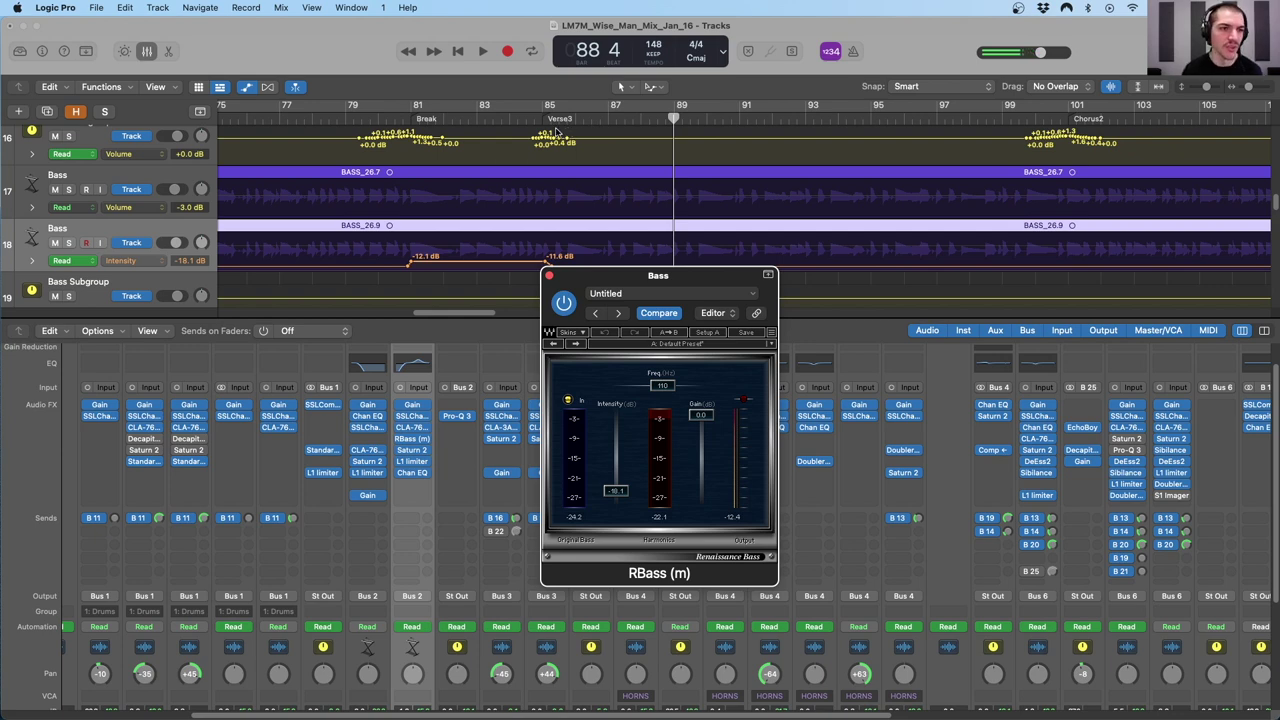
drag(604, 281, 600, 242)
click(547, 238)
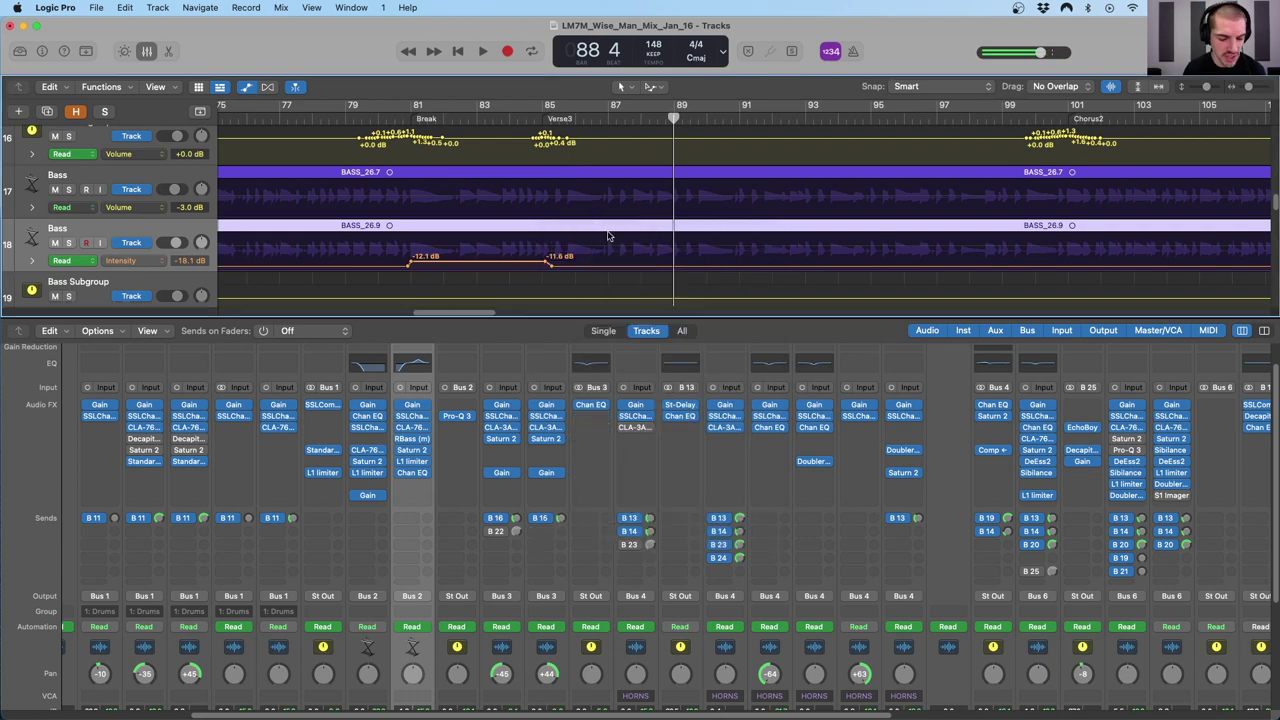
- Hide the track automation and zoom the tracks out to a wider, more compact view of the song
key(a)
key(super+Left)
key(super+Left)
key(super+Left)
key(super+Up)
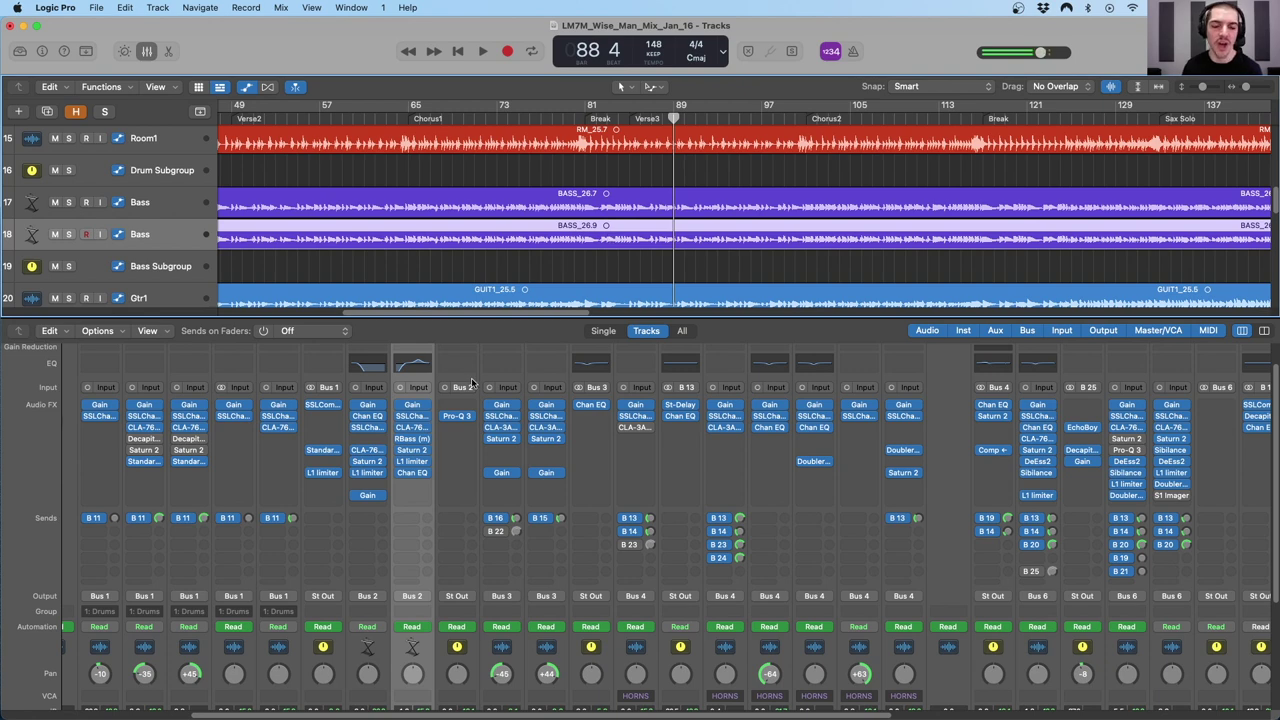
- Open the CLA-76 on the selected Bass channel strip and inspect its Input, Attack and Release controls
mouse_move(413, 429)
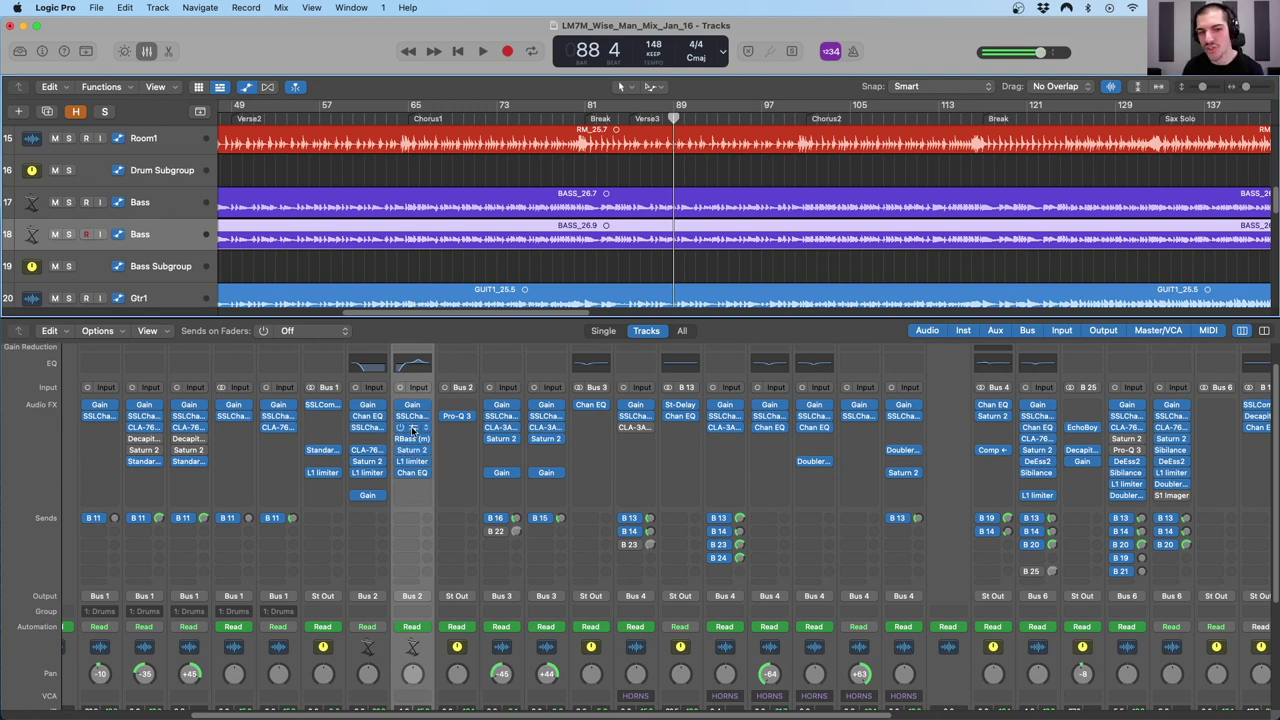
click(413, 429)
drag(535, 322, 541, 338)
drag(455, 330, 455, 314)
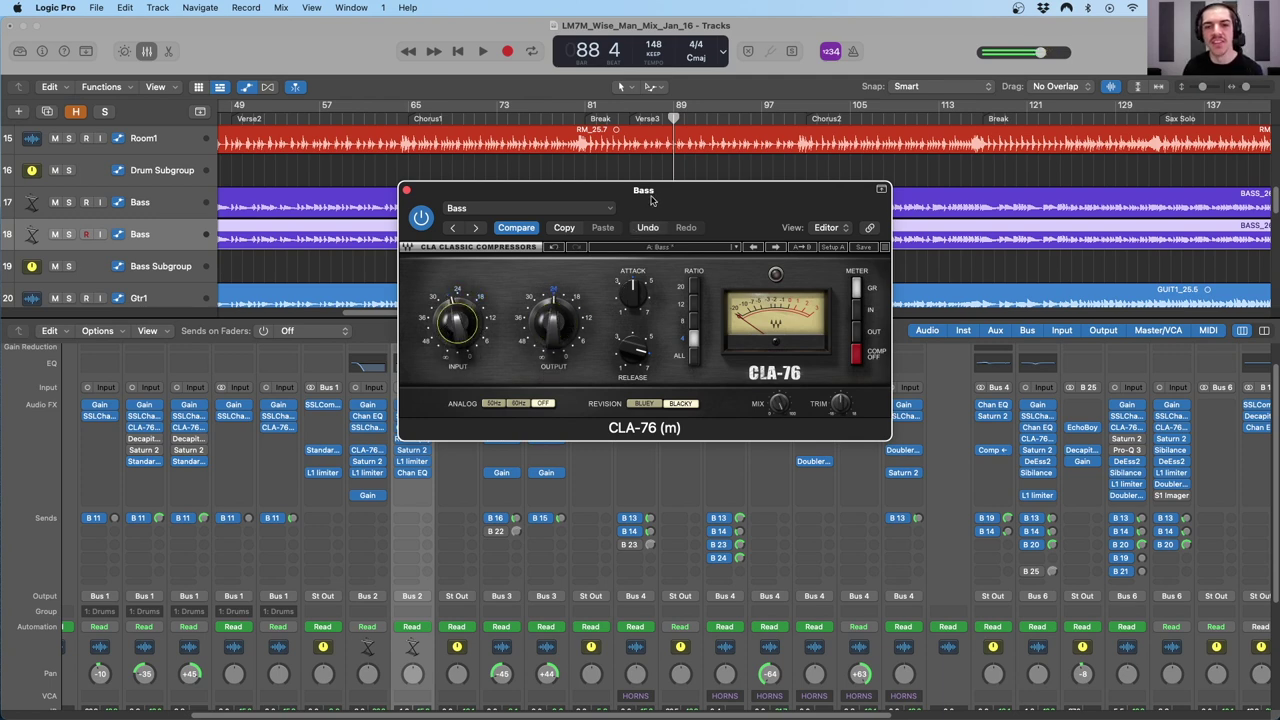
drag(653, 196, 655, 191)
drag(655, 291, 655, 276)
drag(633, 345, 633, 336)
- Inspect the CLA-76 and SSLChannel plug-ins on Room1 and the StandardCLIP plug-in on T2
click(280, 427)
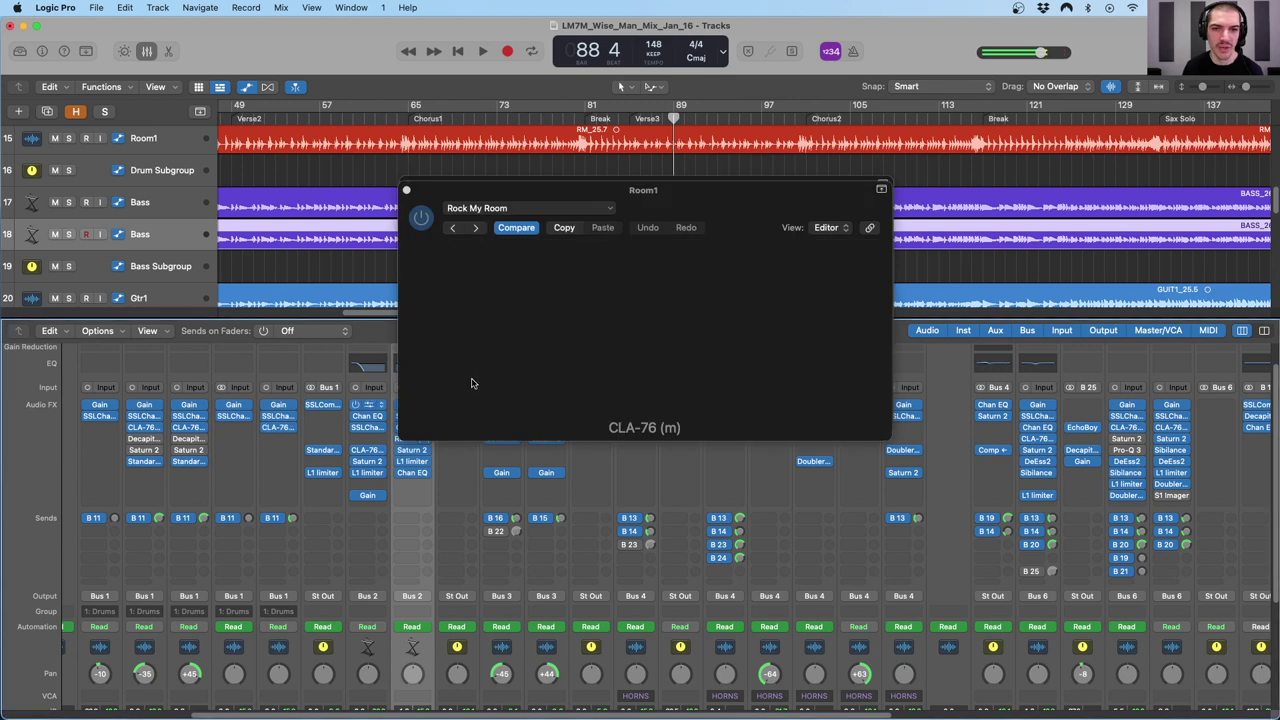
click(188, 461)
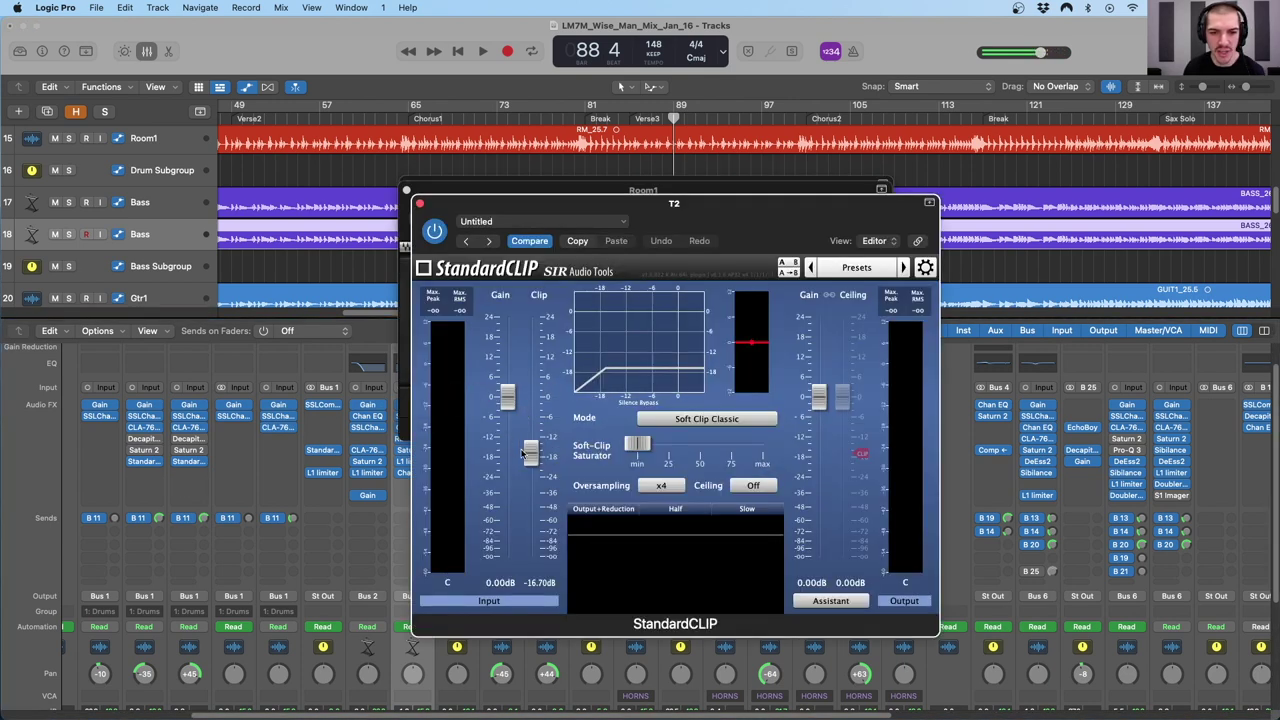
click(278, 418)
drag(527, 222, 567, 138)
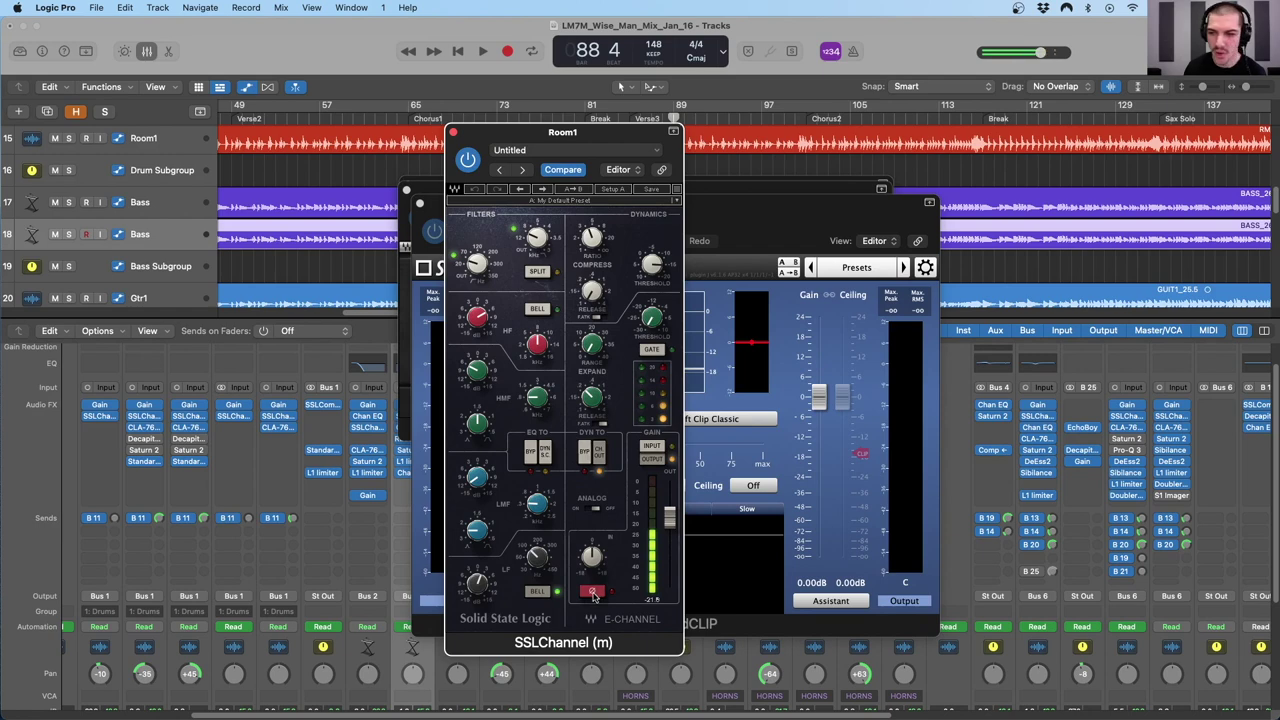
- Open the EchoBoy plug-in on the Vocal Dly Throw channel strip and inspect its delay controls
click(1075, 430)
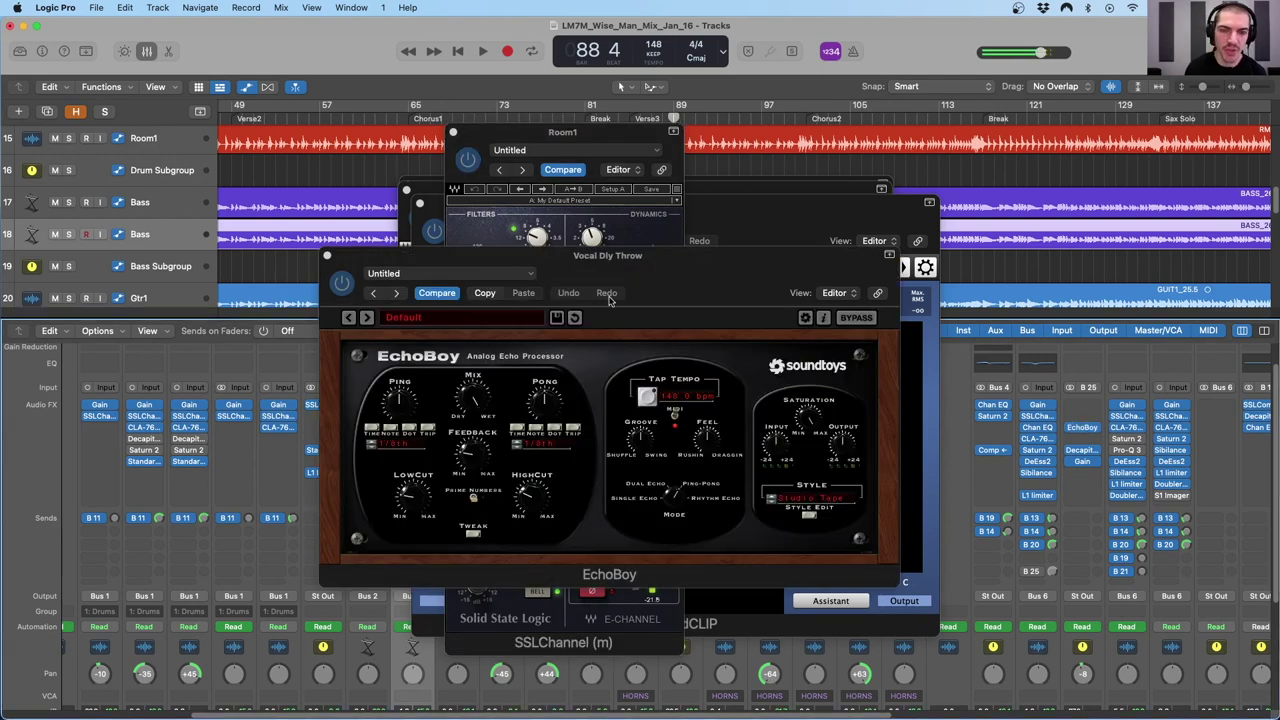
drag(407, 382, 407, 418)
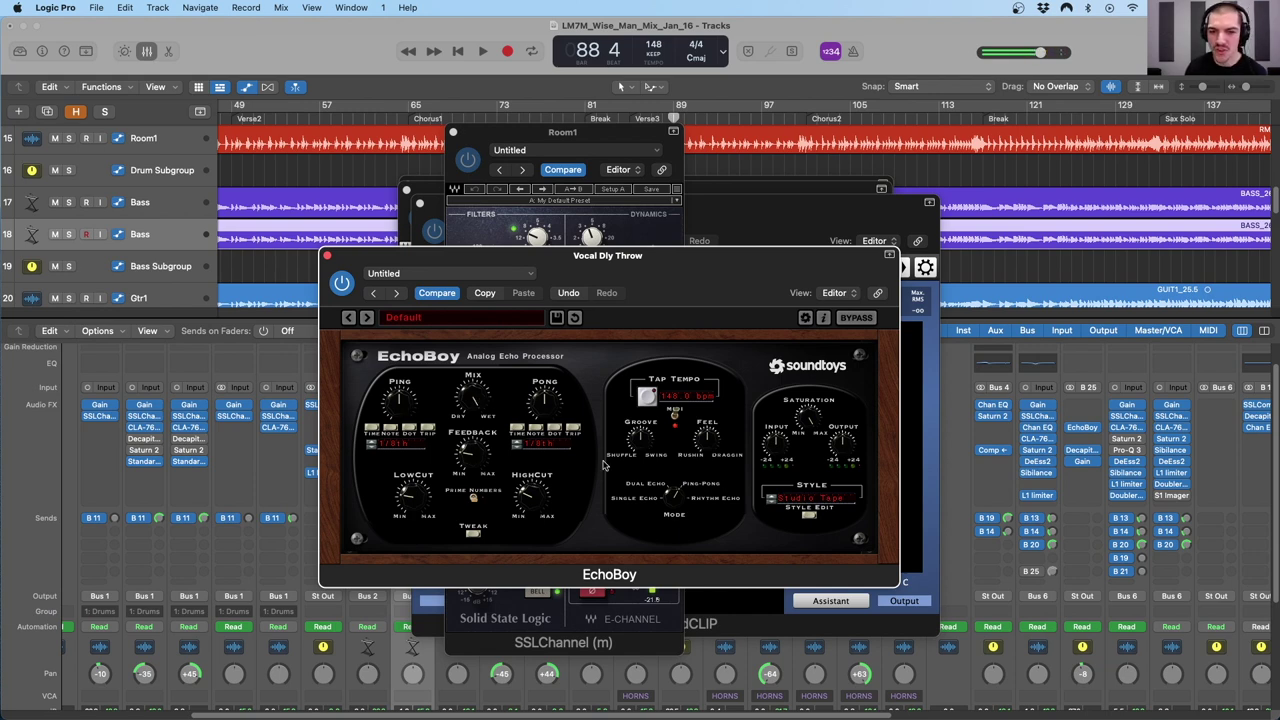